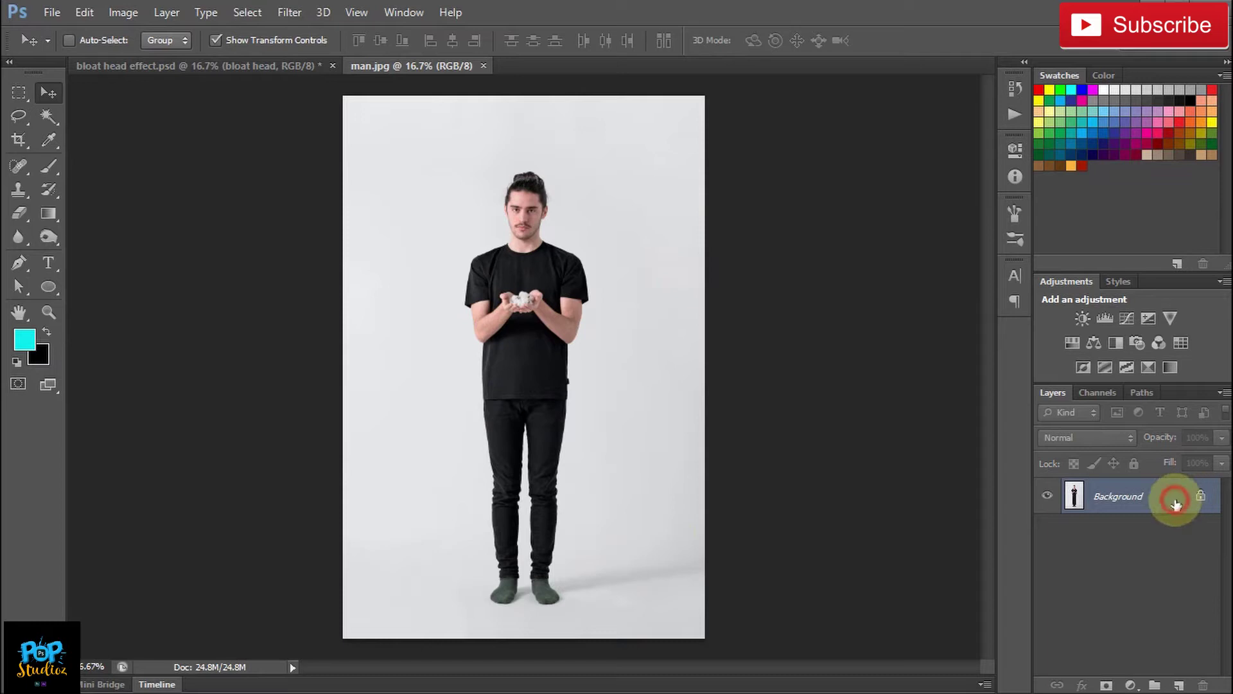
# Step: Duplicate the Background layer as "man 1" and hide the original Background layer
pyautogui.rightClick(1188, 500)
pyautogui.click(1059, 329)
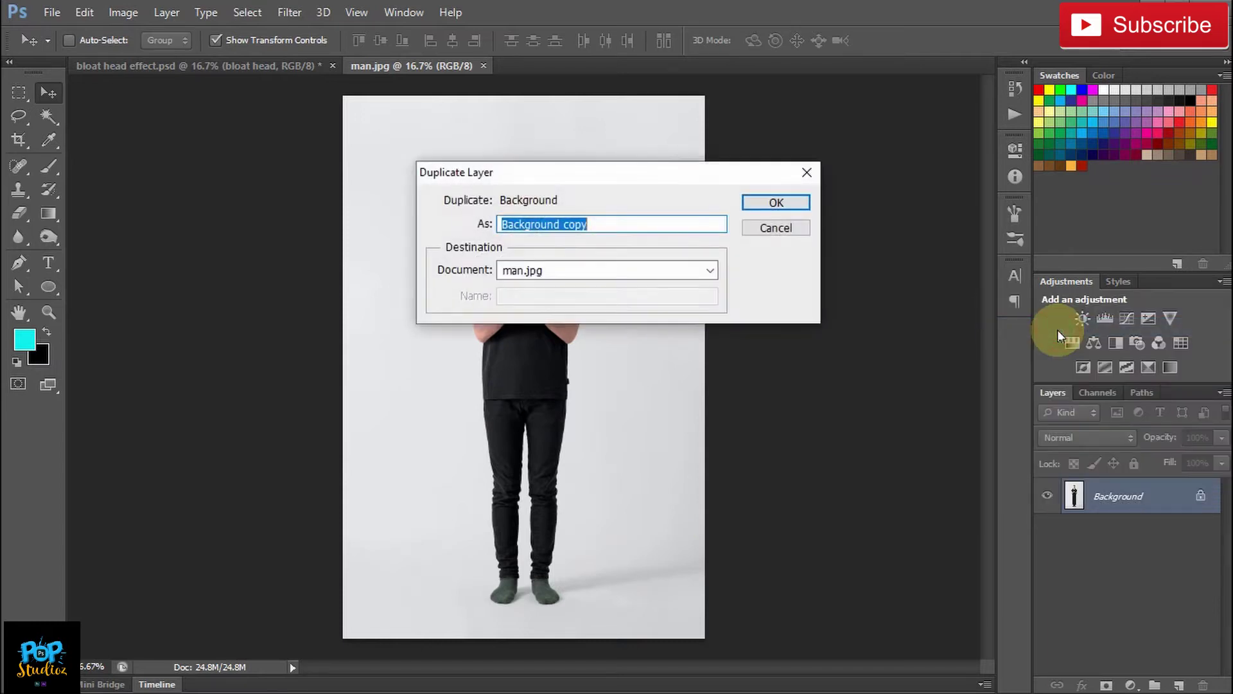
pyautogui.write('man 1')
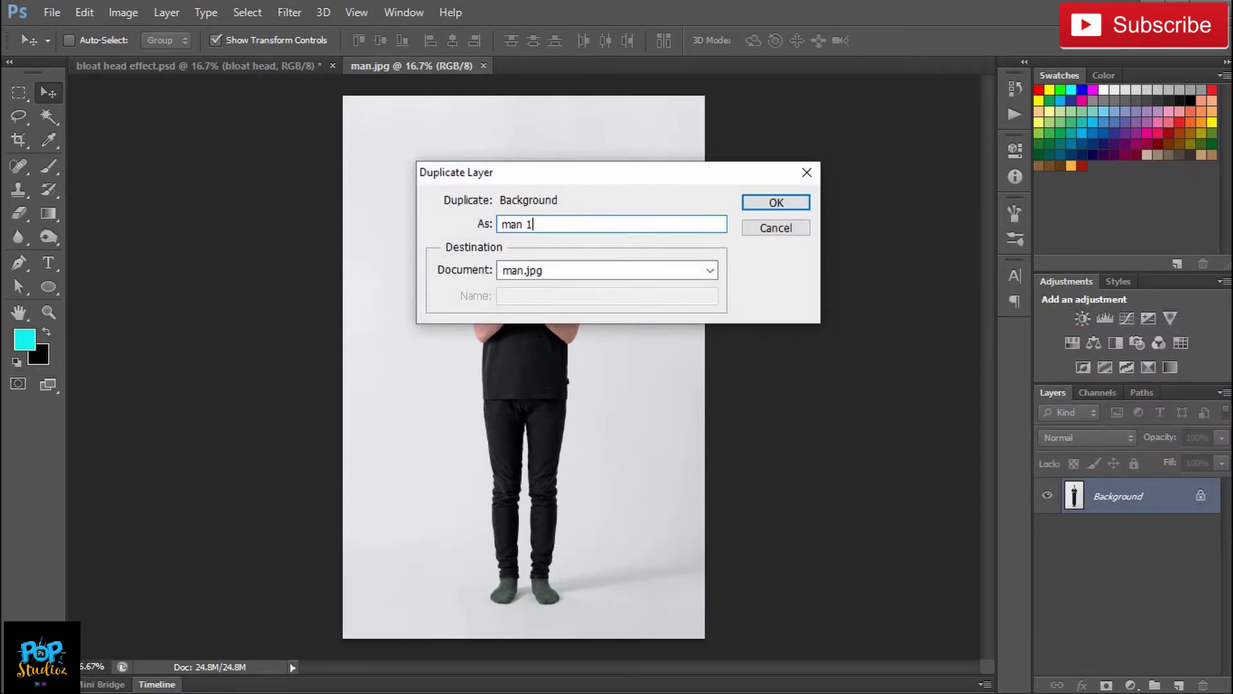
pyautogui.press('Return')
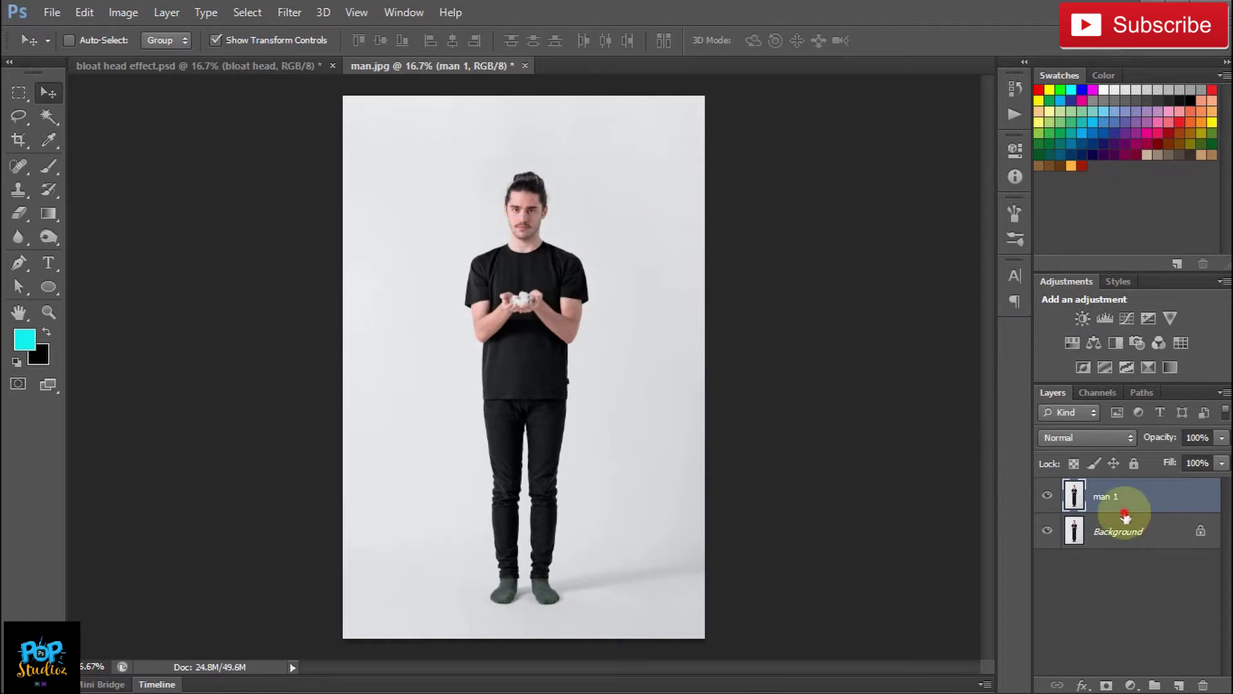
pyautogui.click(1048, 531)
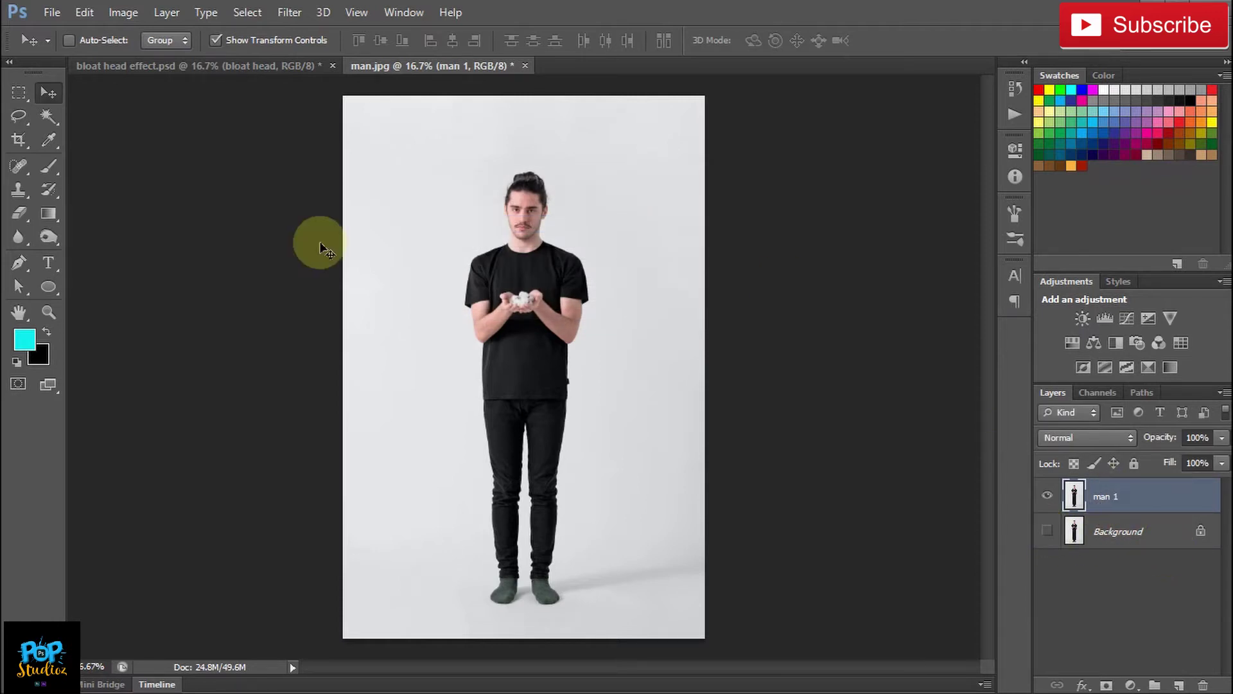
# Step: Select the plain backdrop around the man with the Magic Wand, adding the gap between his legs and the areas by his feet
pyautogui.click(57, 119)
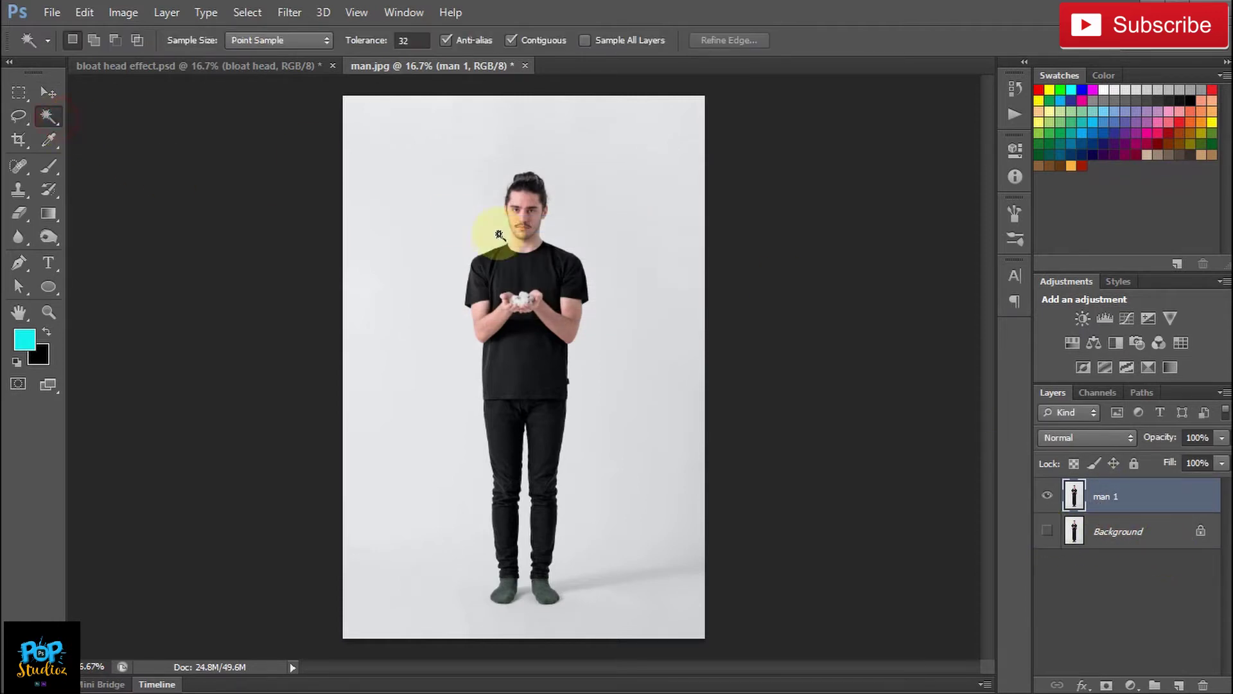
pyautogui.click(620, 158)
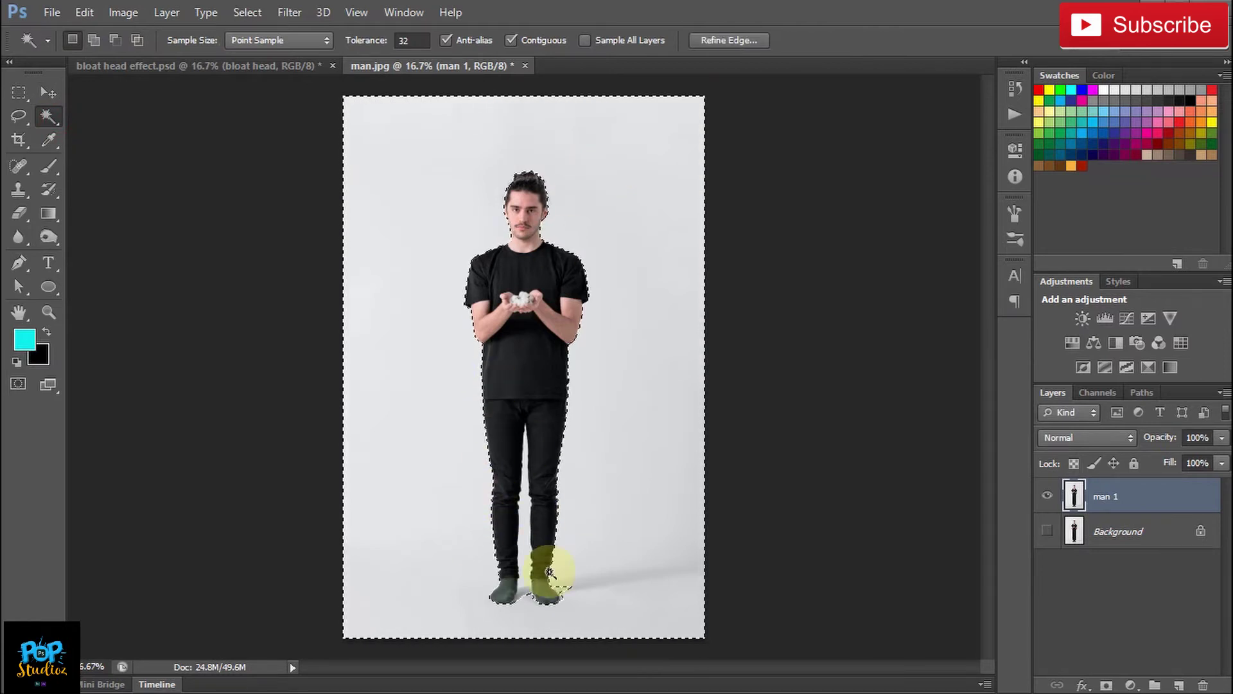
pyautogui.keyDown('shift'); pyautogui.click(525, 572); pyautogui.keyUp('shift')
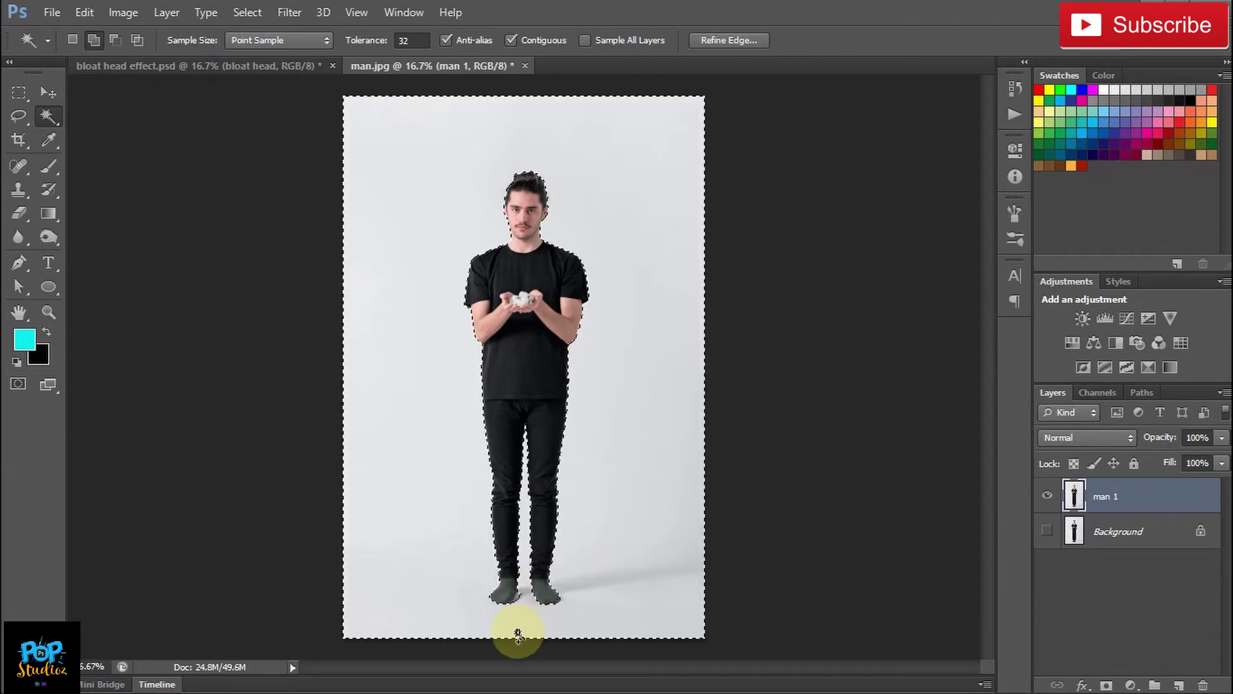
pyautogui.click(512, 592)
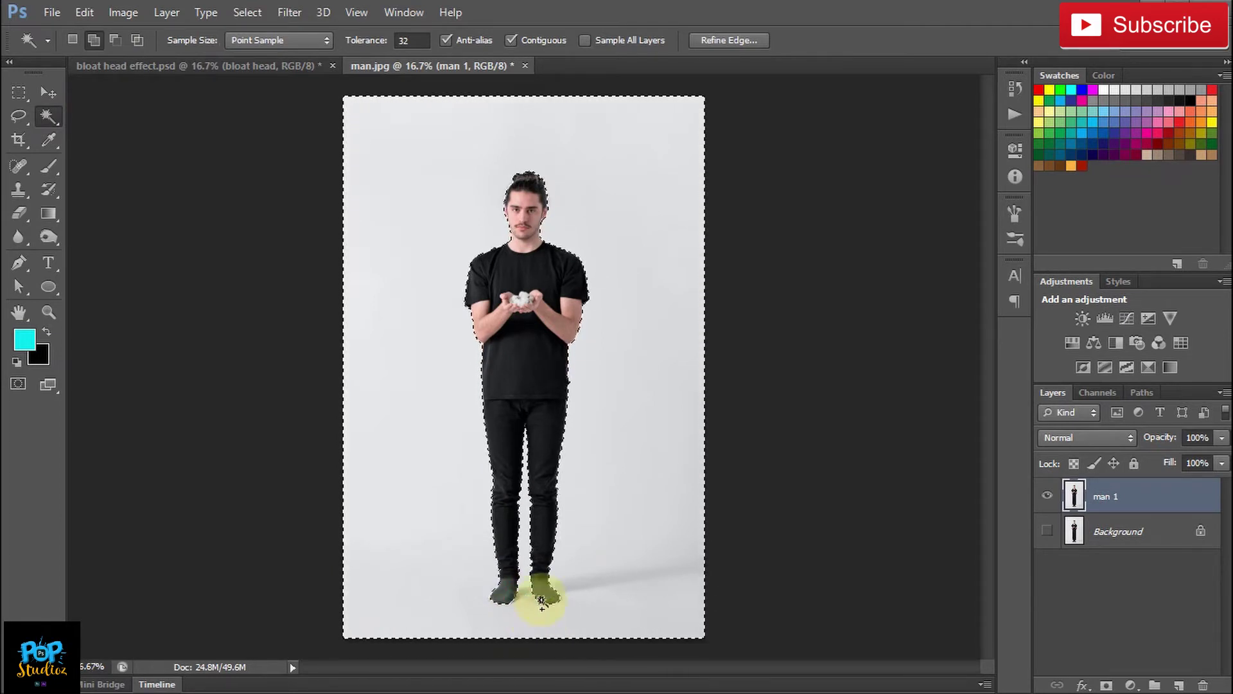
pyautogui.keyDown('shift'); pyautogui.click(541, 600); pyautogui.keyUp('shift')
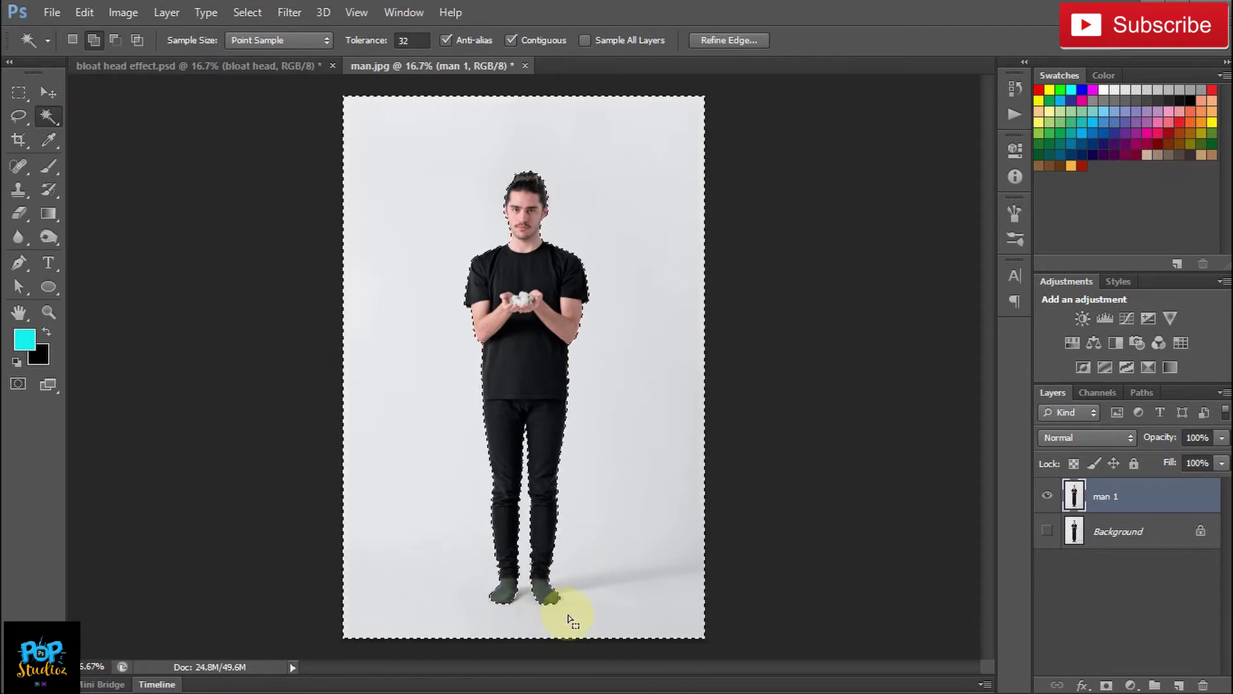
# Step: Add a layer mask to "man 1" from the selection and invert it to isolate the man from the backdrop
pyautogui.click(1105, 686)
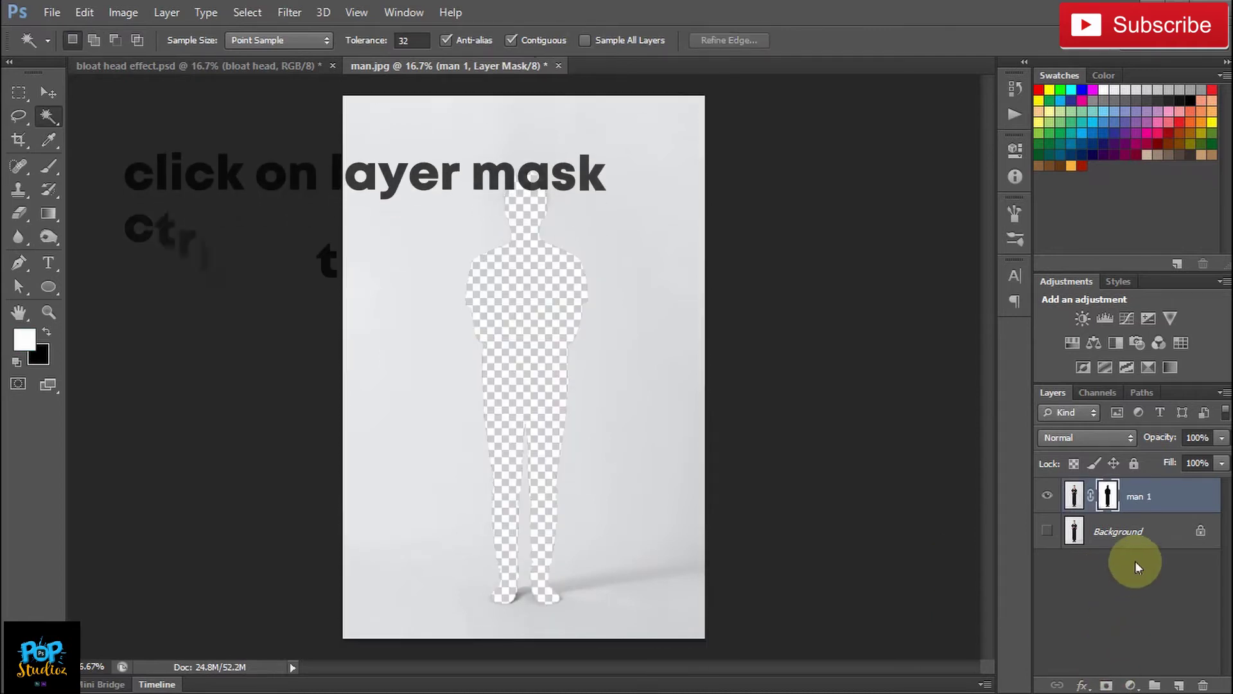
pyautogui.click(1107, 495)
pyautogui.hotkey('ctrl', 'i')
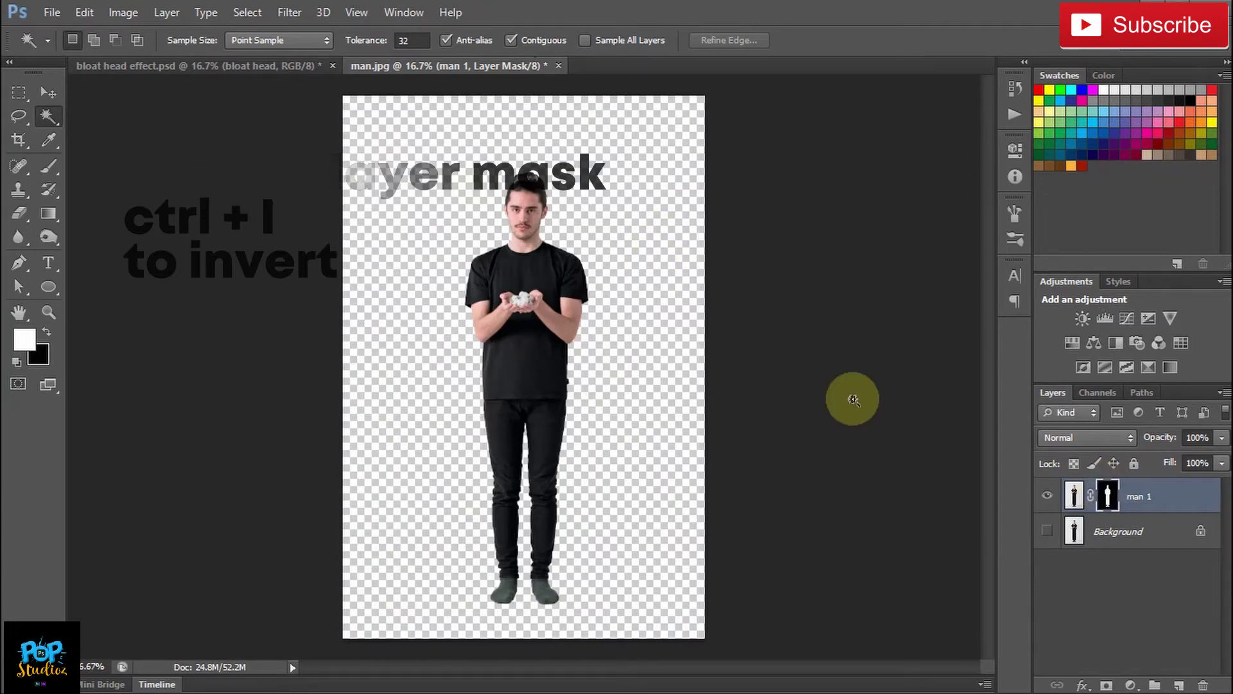
# Step: Duplicate the masked "man 1" layer as "head"
pyautogui.click(1124, 499)
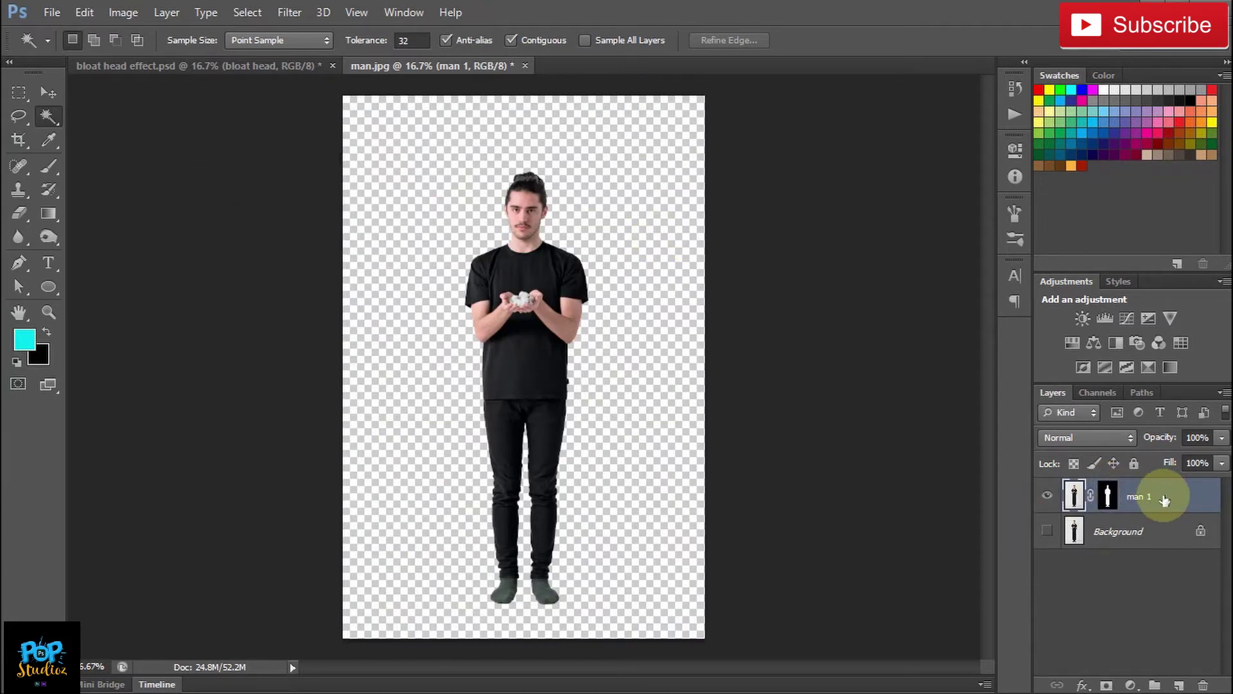
pyautogui.rightClick(1164, 497)
pyautogui.click(861, 182)
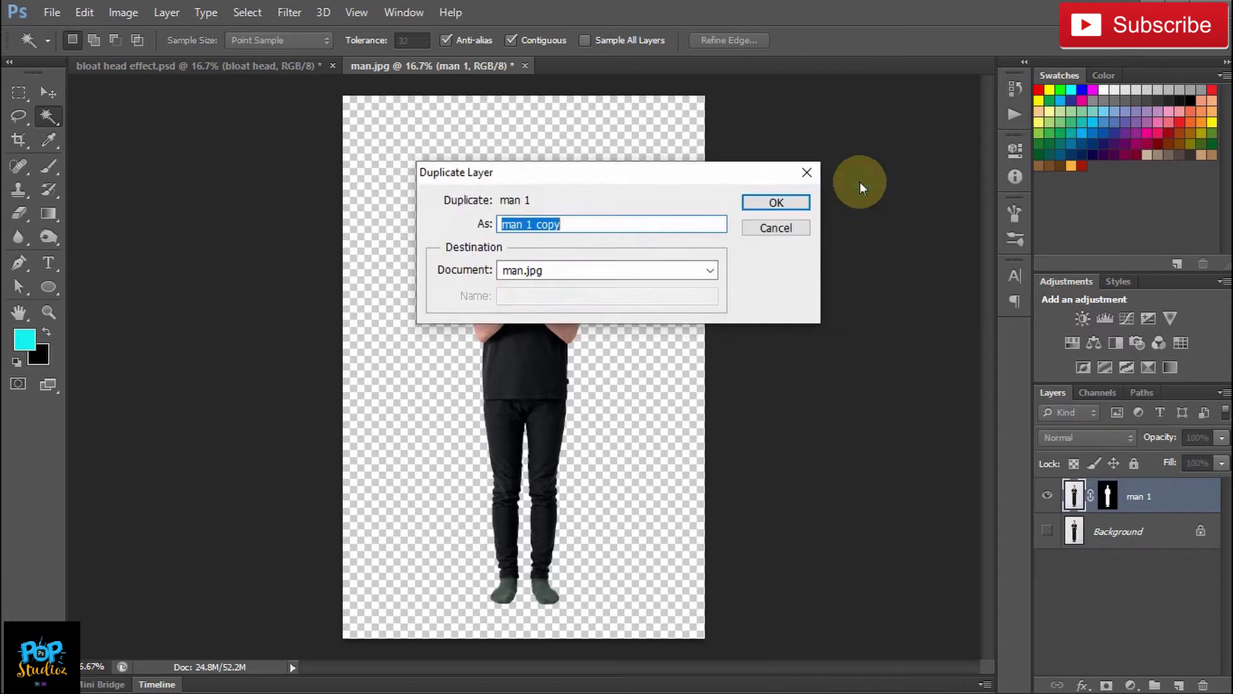
pyautogui.write('head')
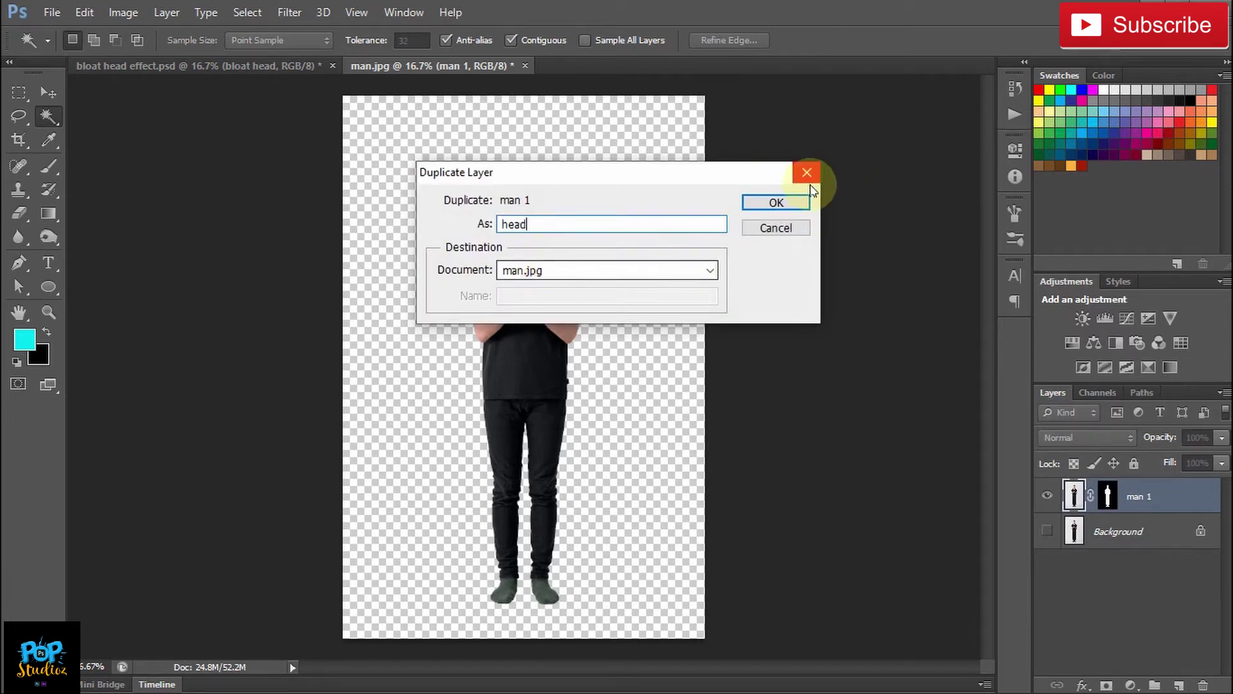
pyautogui.click(776, 201)
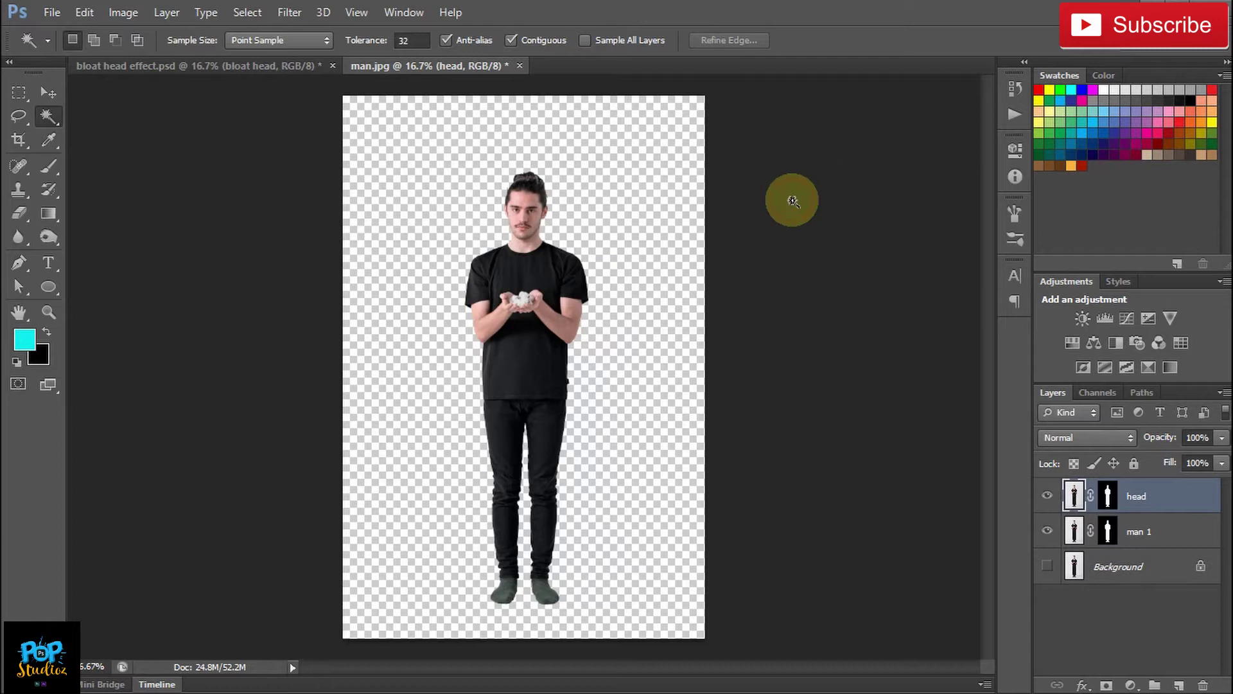
# Step: Apply the layer masks of both the "man 1" and "head" layers permanently
pyautogui.click(1106, 531)
pyautogui.rightClick(1106, 531)
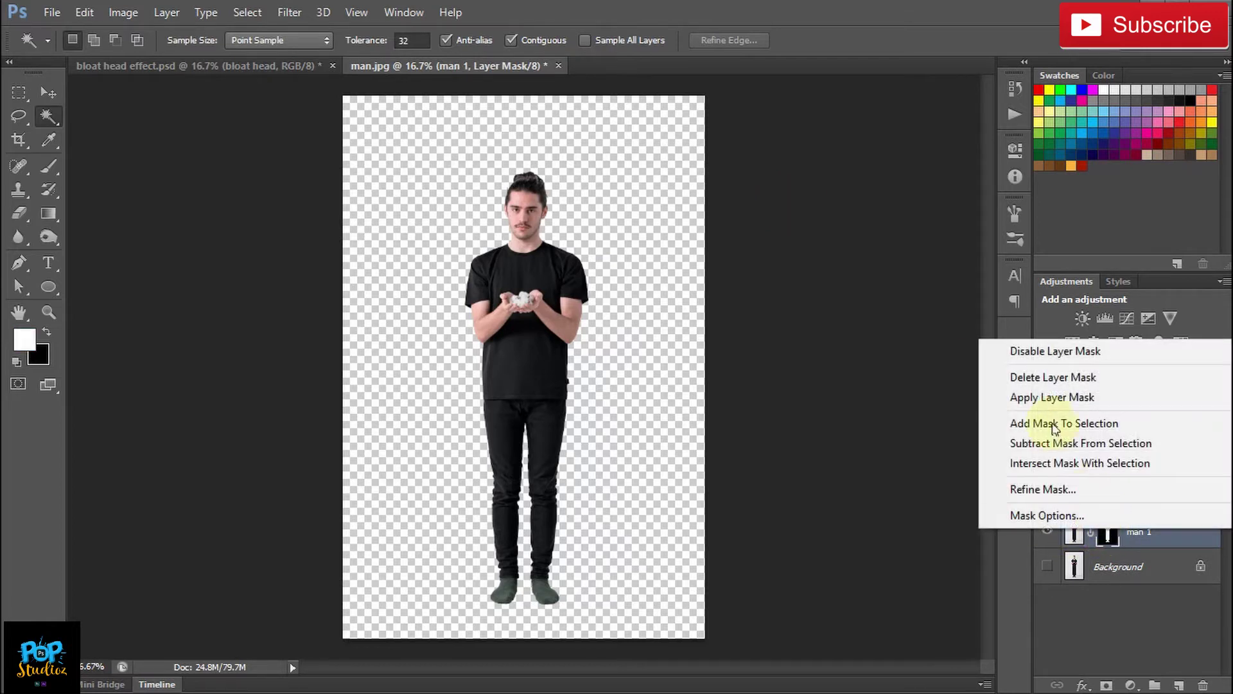
pyautogui.click(1054, 396)
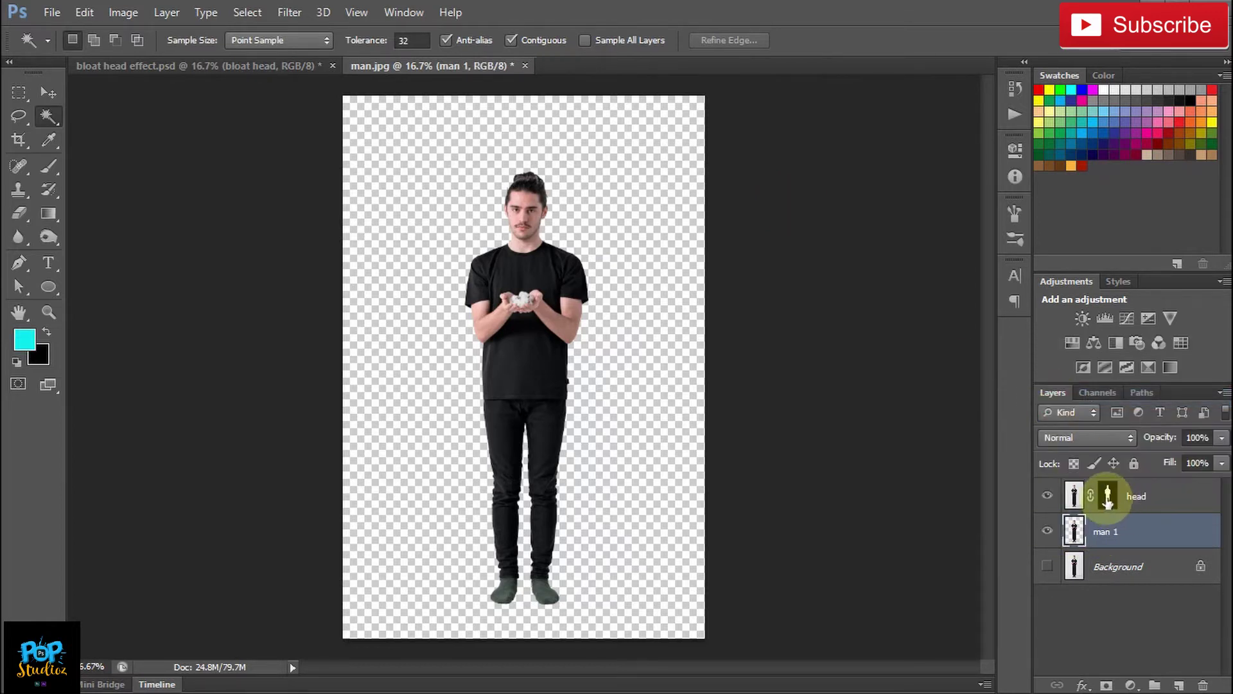
pyautogui.click(1108, 495)
pyautogui.rightClick(1108, 498)
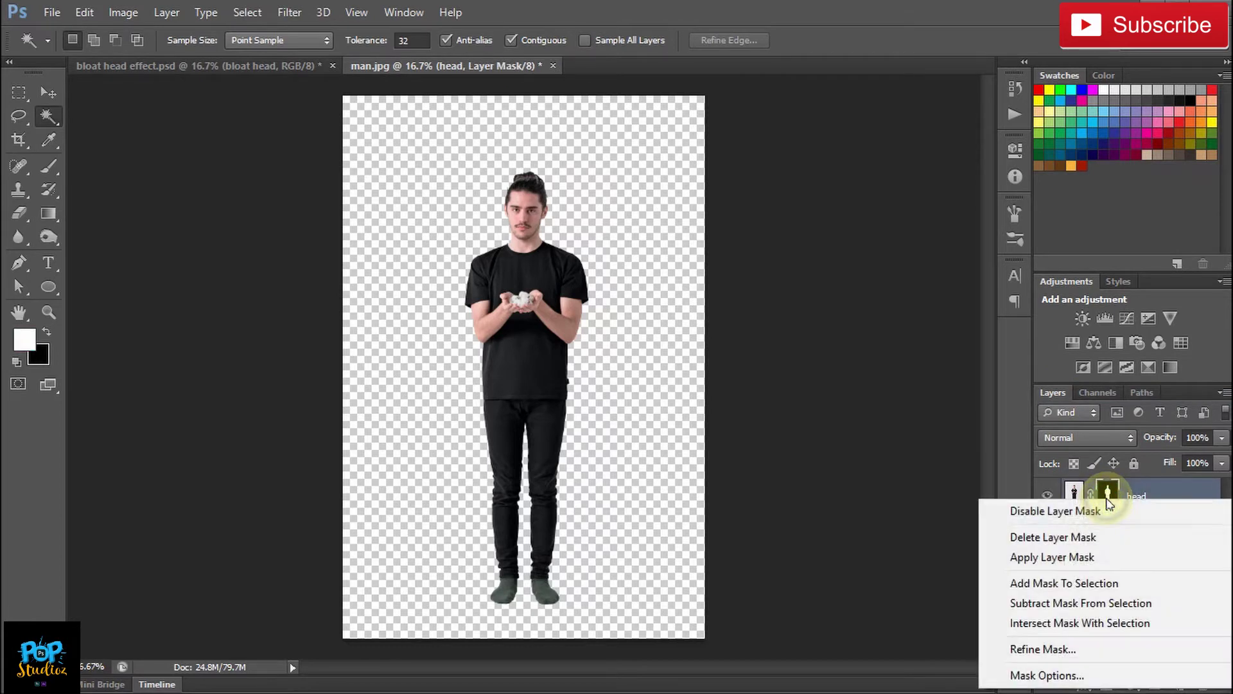
pyautogui.click(1052, 559)
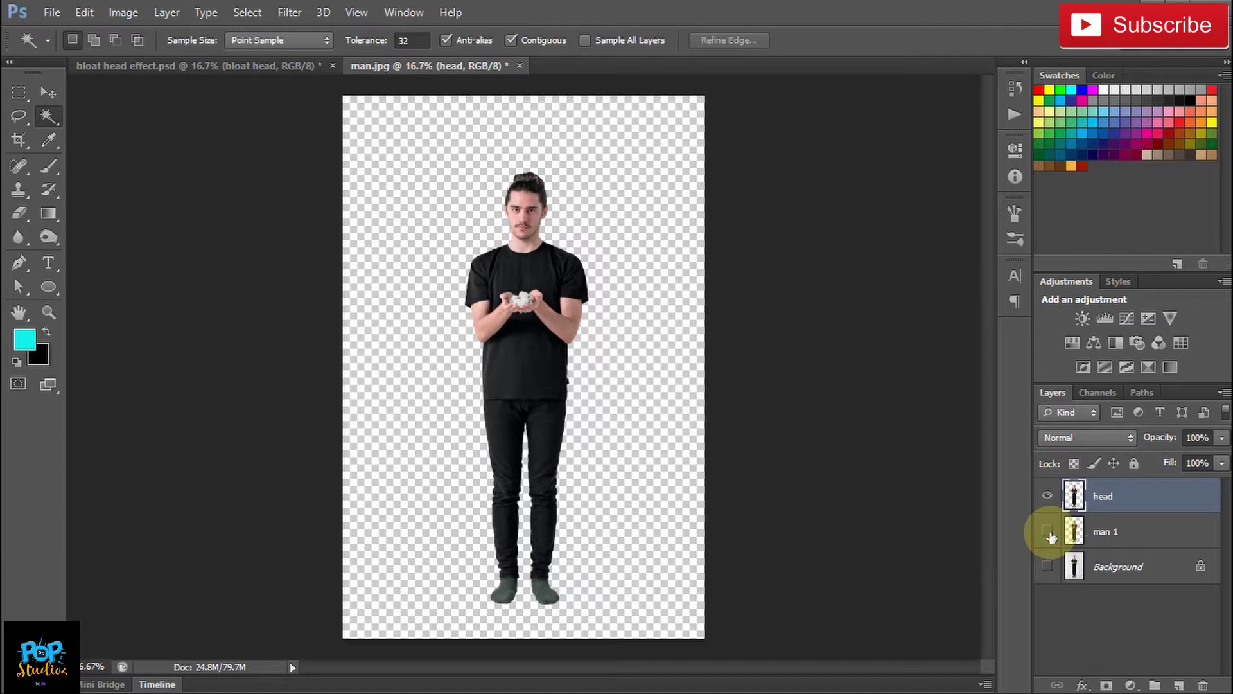
# Step: Start a Pen tool path on the "head" layer, tracing the jawline from below the ear on the image's right side toward the chin
pyautogui.click(49, 312)
pyautogui.click(591, 174)
pyautogui.click(532, 171)
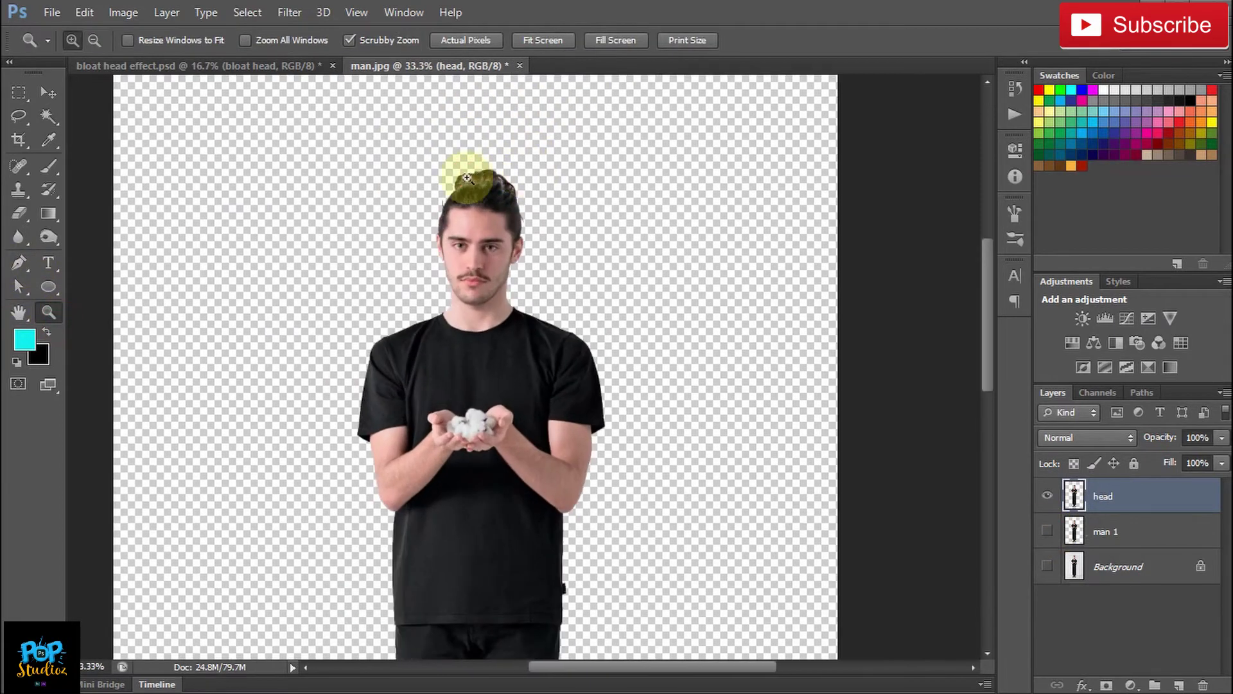
pyautogui.click(467, 178)
pyautogui.click(466, 177)
pyautogui.click(465, 178)
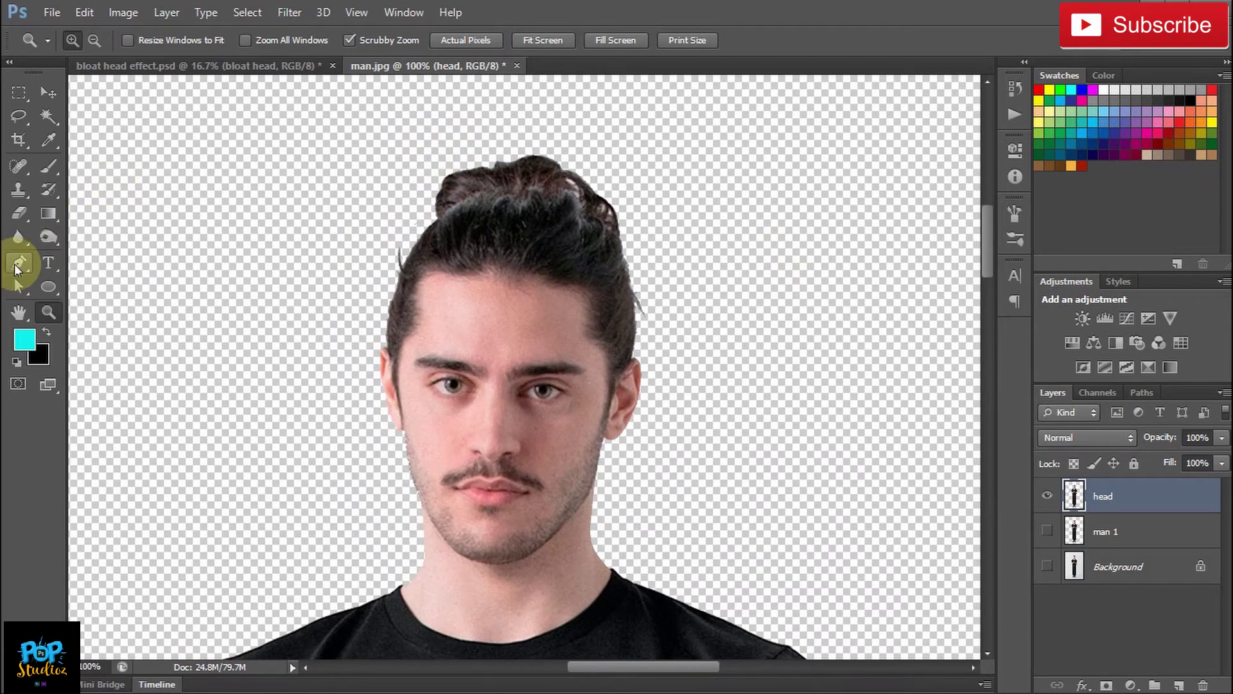
pyautogui.click(555, 339)
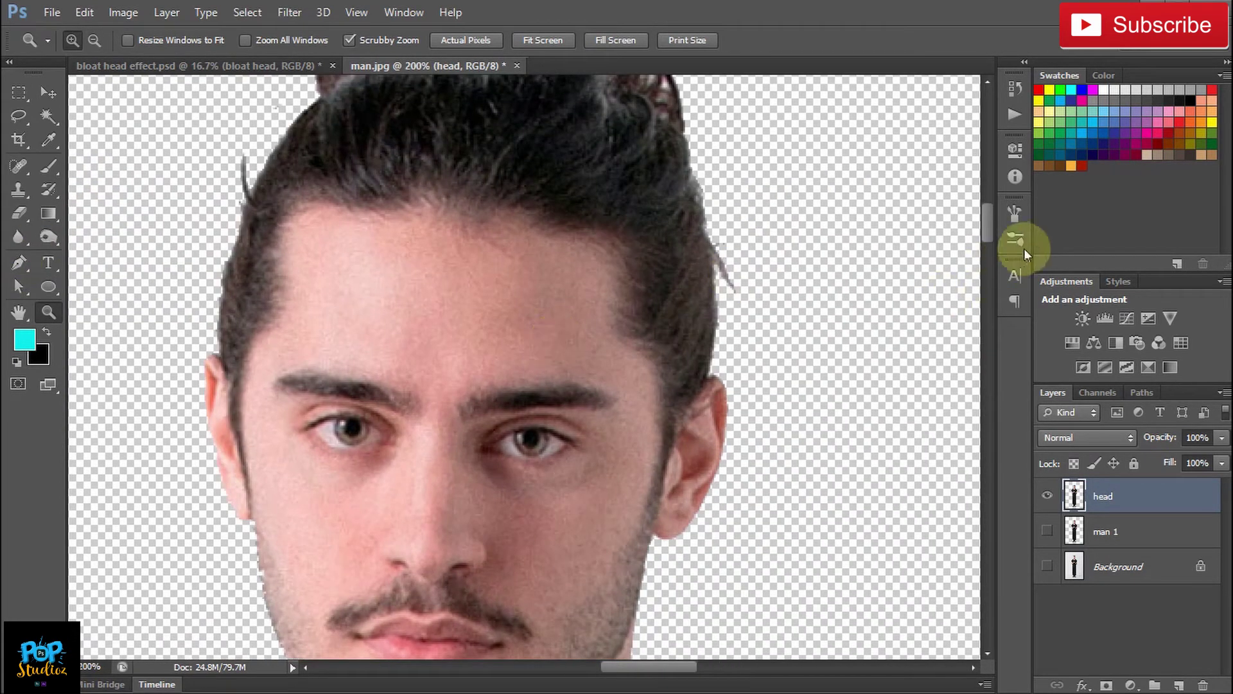
pyautogui.moveTo(989, 240); pyautogui.dragTo(990, 259)
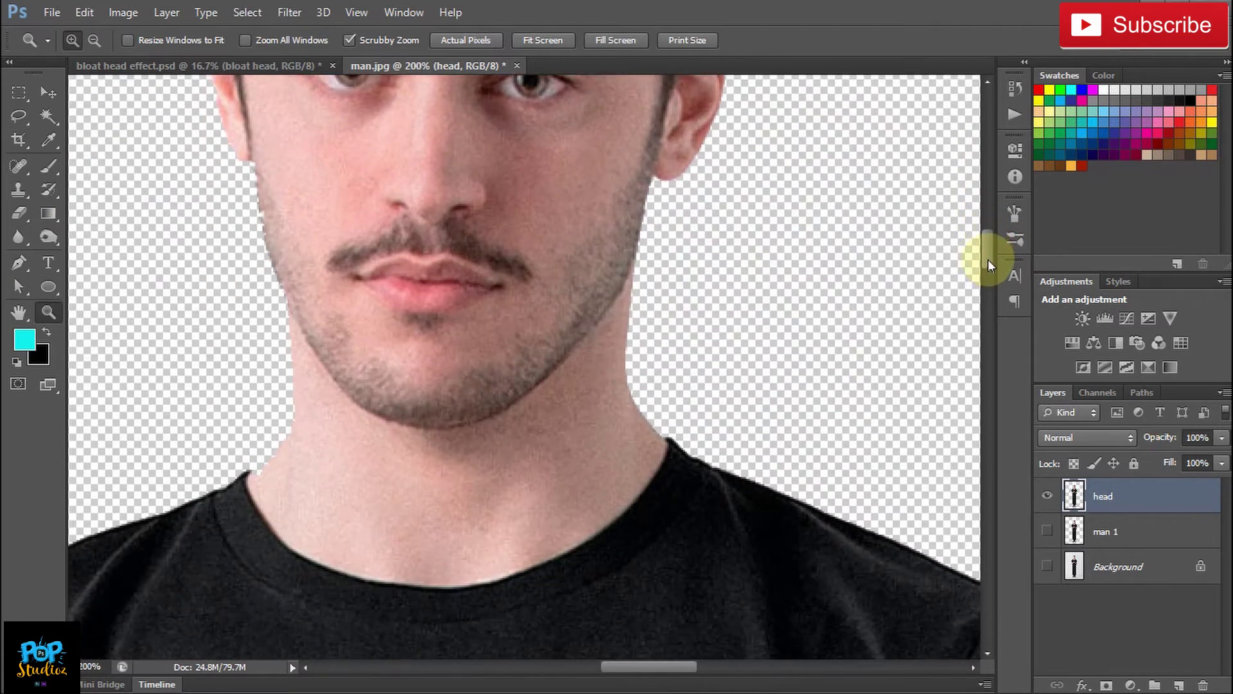
pyautogui.click(19, 264)
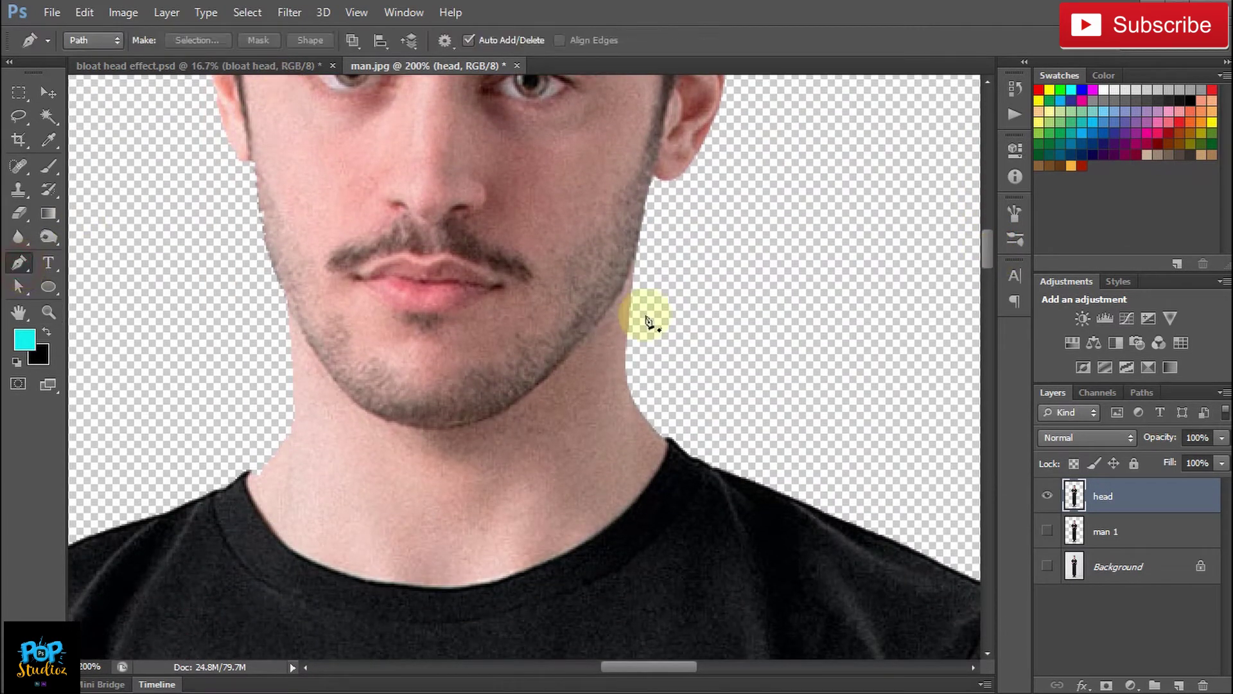
pyautogui.click(637, 255)
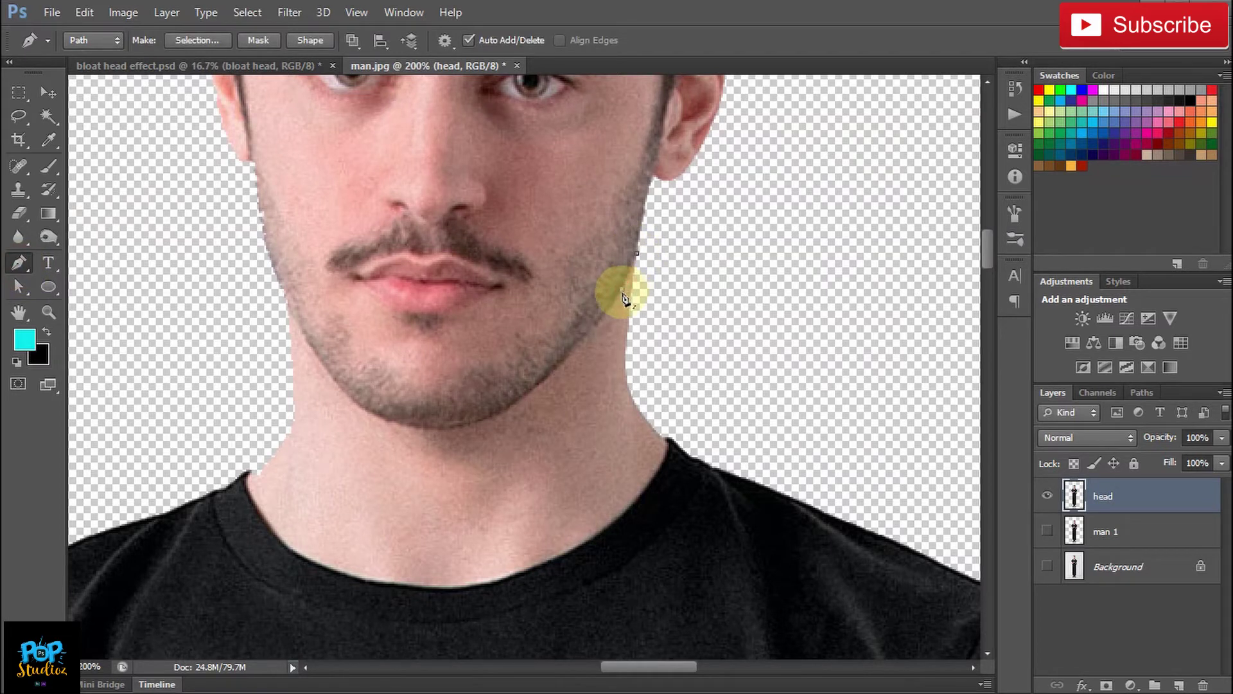
pyautogui.click(622, 290)
pyautogui.moveTo(597, 331); pyautogui.dragTo(518, 411)
pyautogui.click(513, 406)
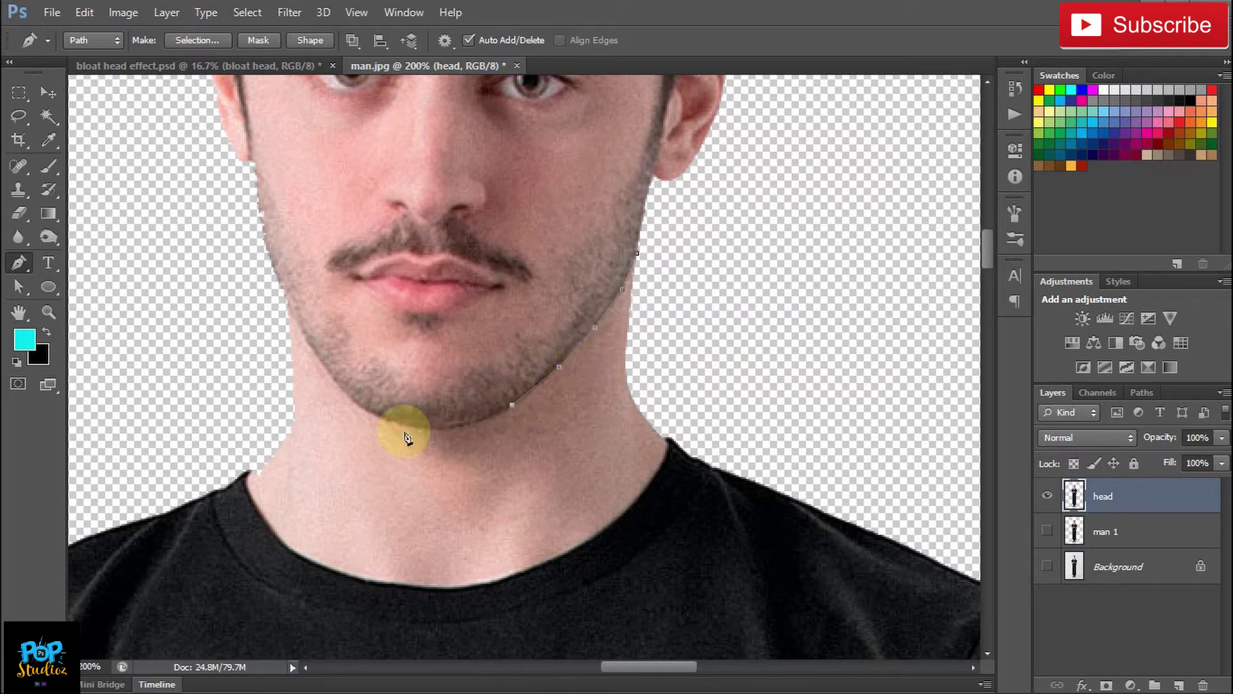
# Step: Continue the path under the chin, up the opposite jawline and out into the transparent area beside the cheek
pyautogui.moveTo(398, 428); pyautogui.dragTo(323, 410)
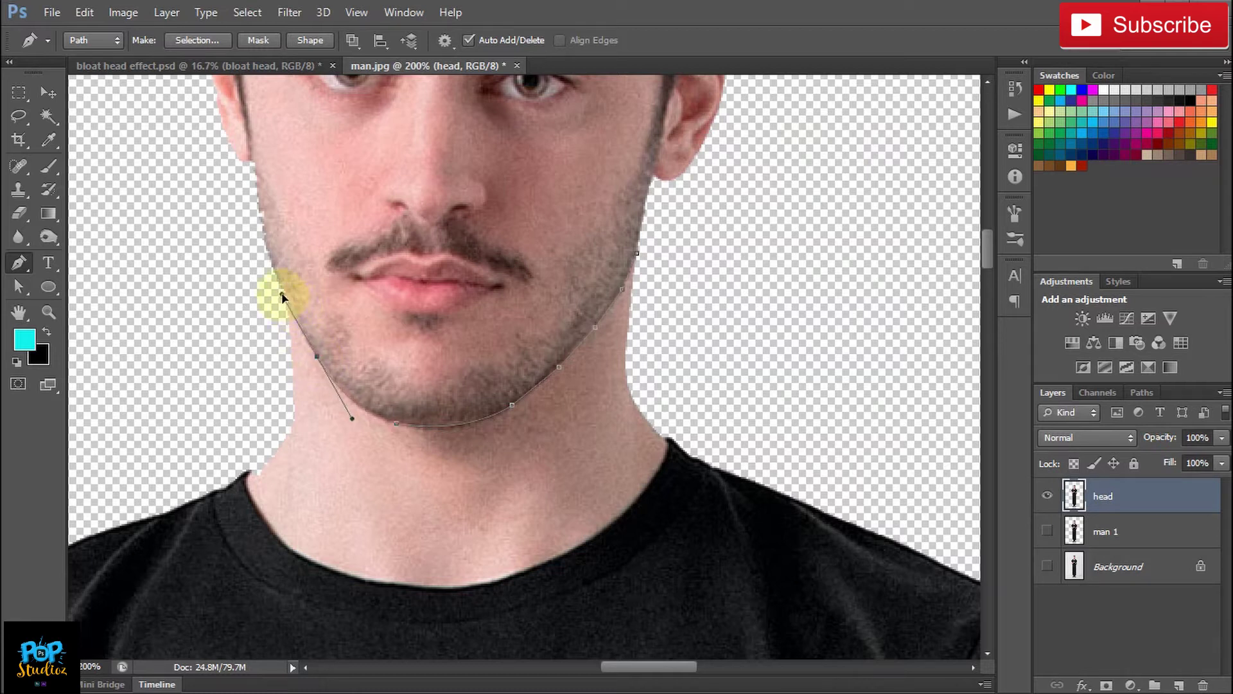
pyautogui.click(316, 356)
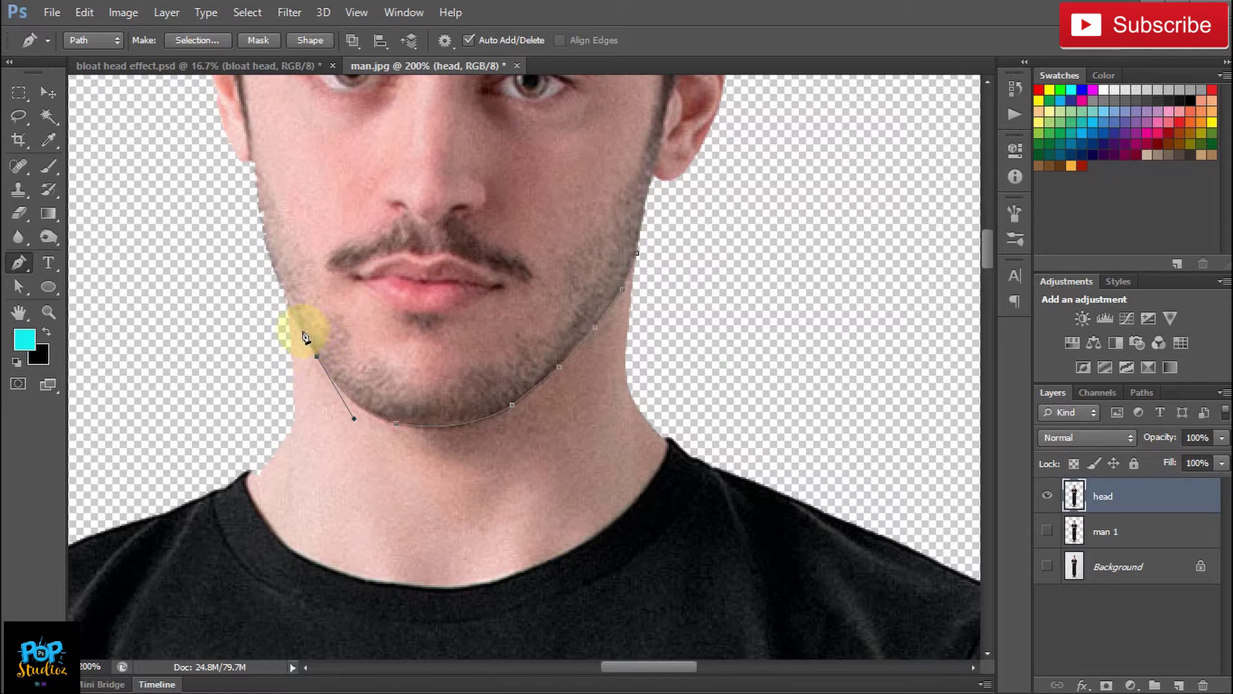
pyautogui.press('Escape')
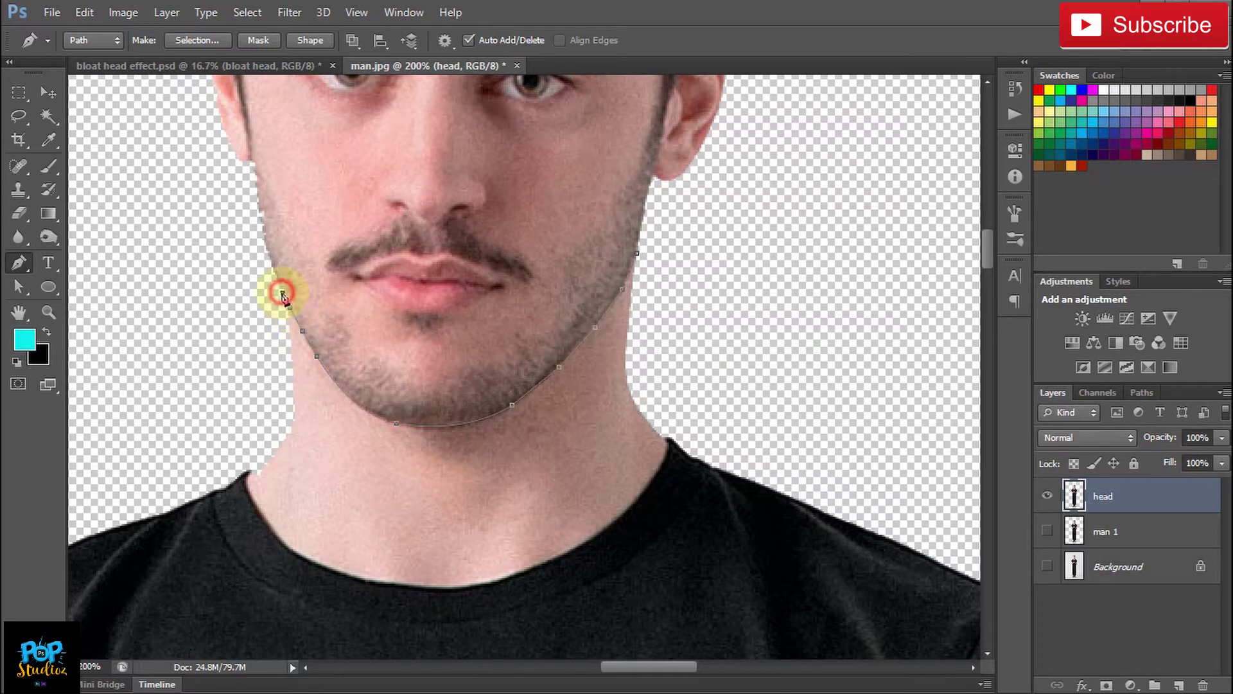
pyautogui.click(230, 246)
pyautogui.click(192, 201)
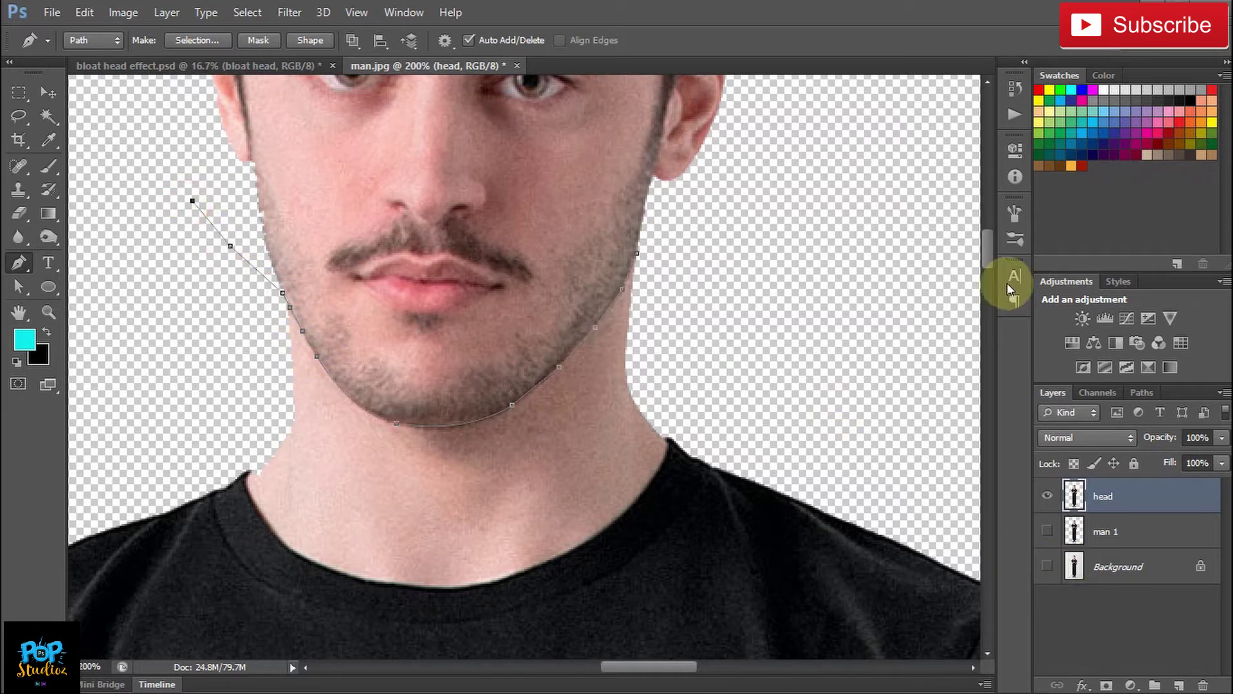
# Step: Carry the path loosely around the outside of the hair and down the other side of the head
pyautogui.moveTo(994, 260); pyautogui.dragTo(984, 216)
pyautogui.click(175, 184)
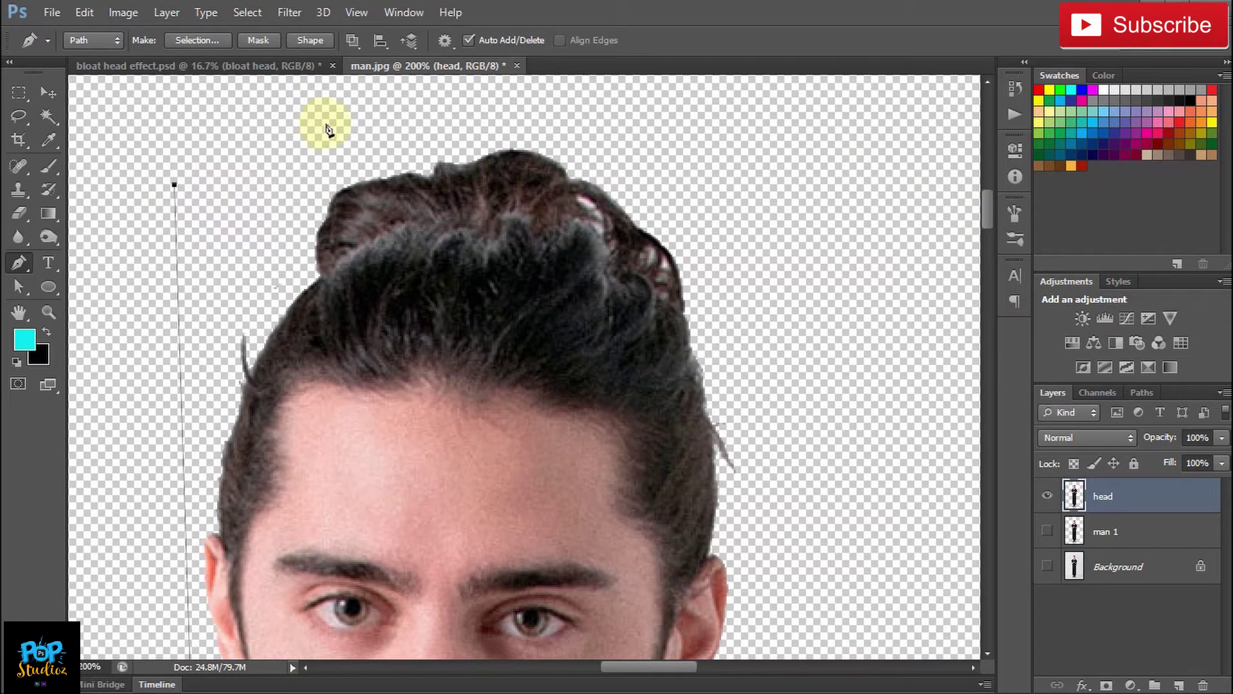
pyautogui.click(505, 109)
pyautogui.click(692, 163)
pyautogui.click(758, 199)
pyautogui.click(823, 275)
pyautogui.moveTo(830, 448); pyautogui.dragTo(836, 464)
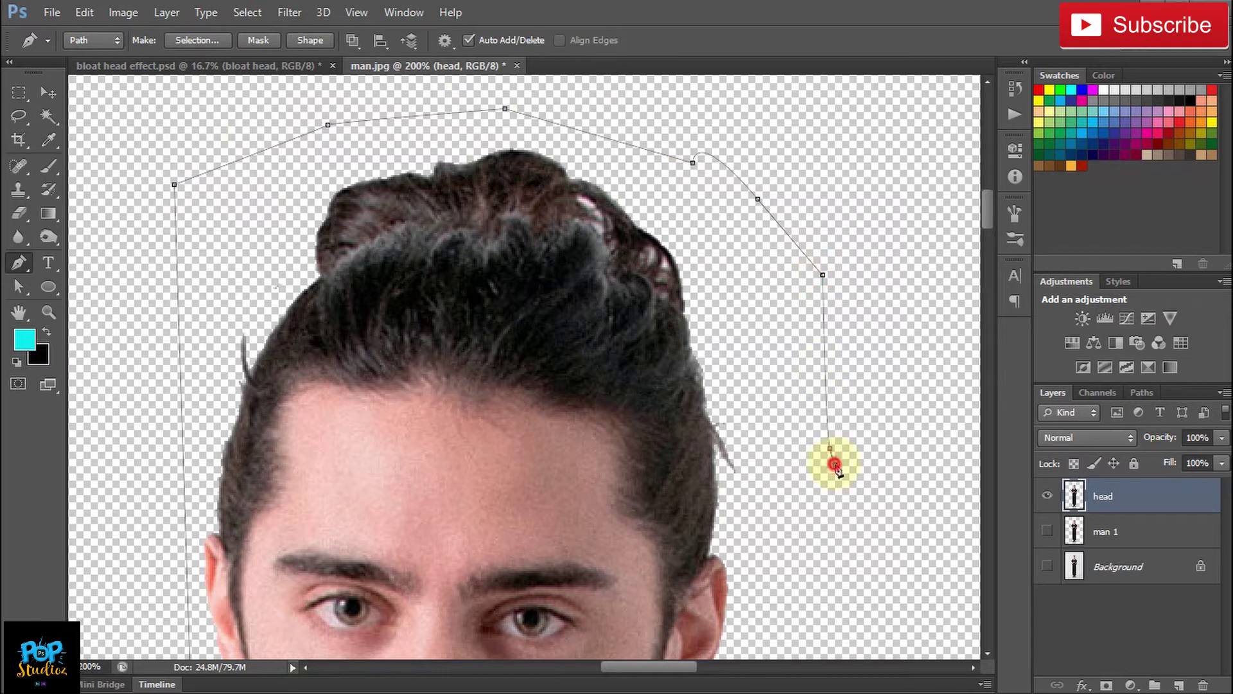
pyautogui.click(833, 573)
# Step: Close the path at its starting point on the jaw and convert it to a new anti-aliased selection with a 0.5-pixel feather
pyautogui.moveTo(990, 206); pyautogui.dragTo(988, 263)
pyautogui.click(792, 245)
pyautogui.click(674, 229)
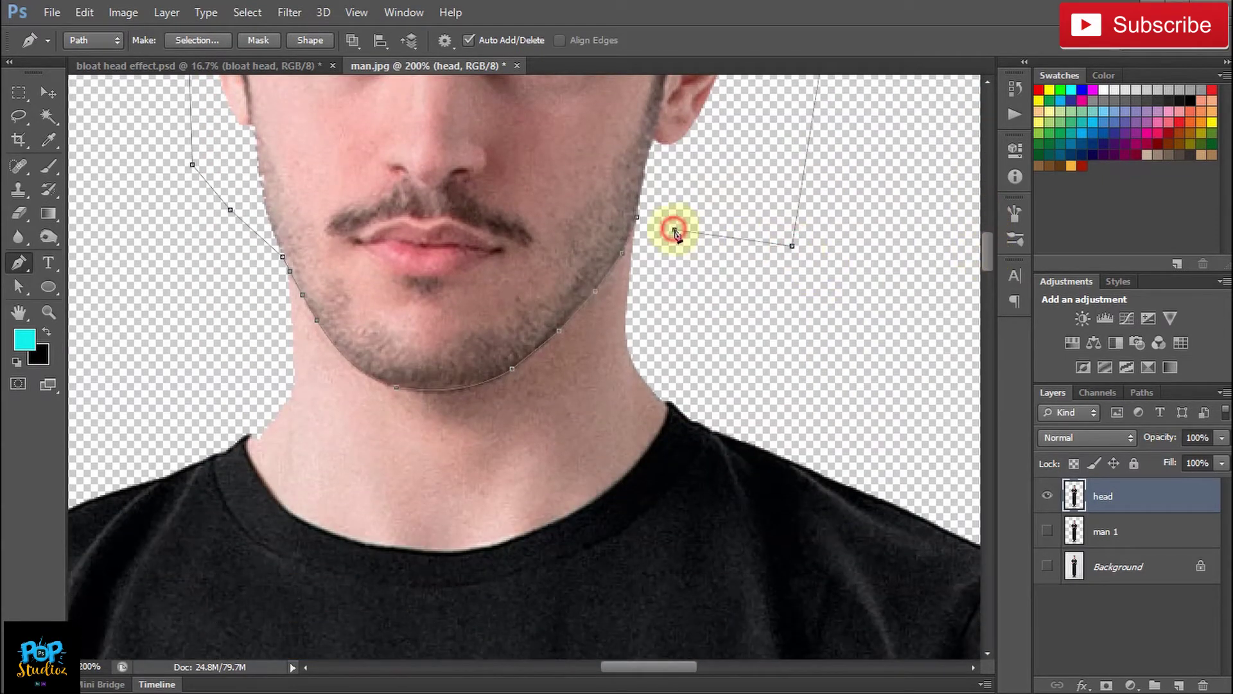
pyautogui.click(637, 219)
pyautogui.click(189, 46)
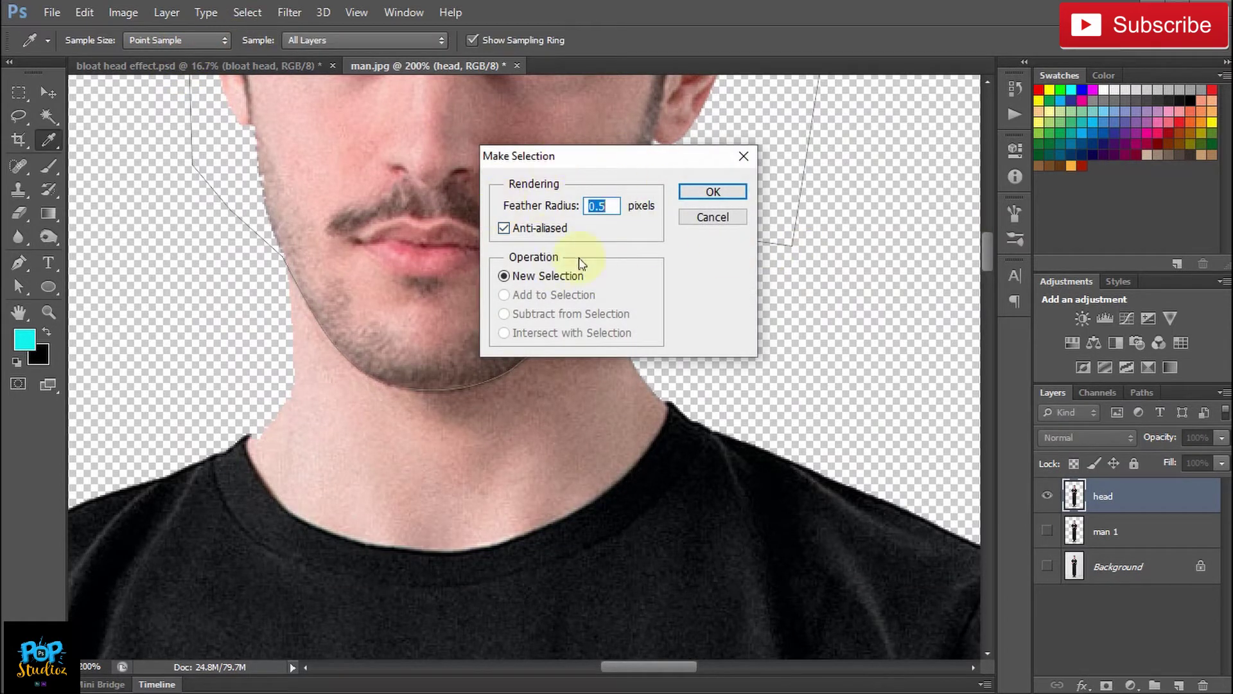
pyautogui.click(734, 189)
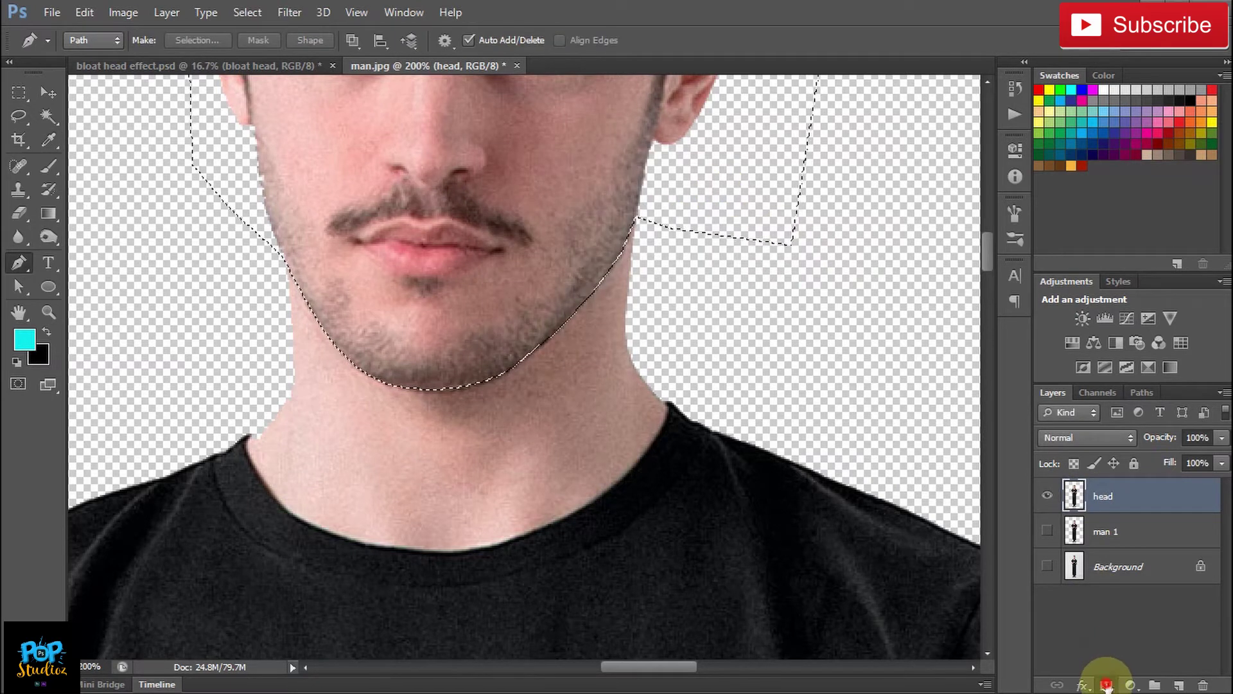
# Step: Mask the "head" layer with the active selection, leaving only the man's head
pyautogui.click(1106, 685)
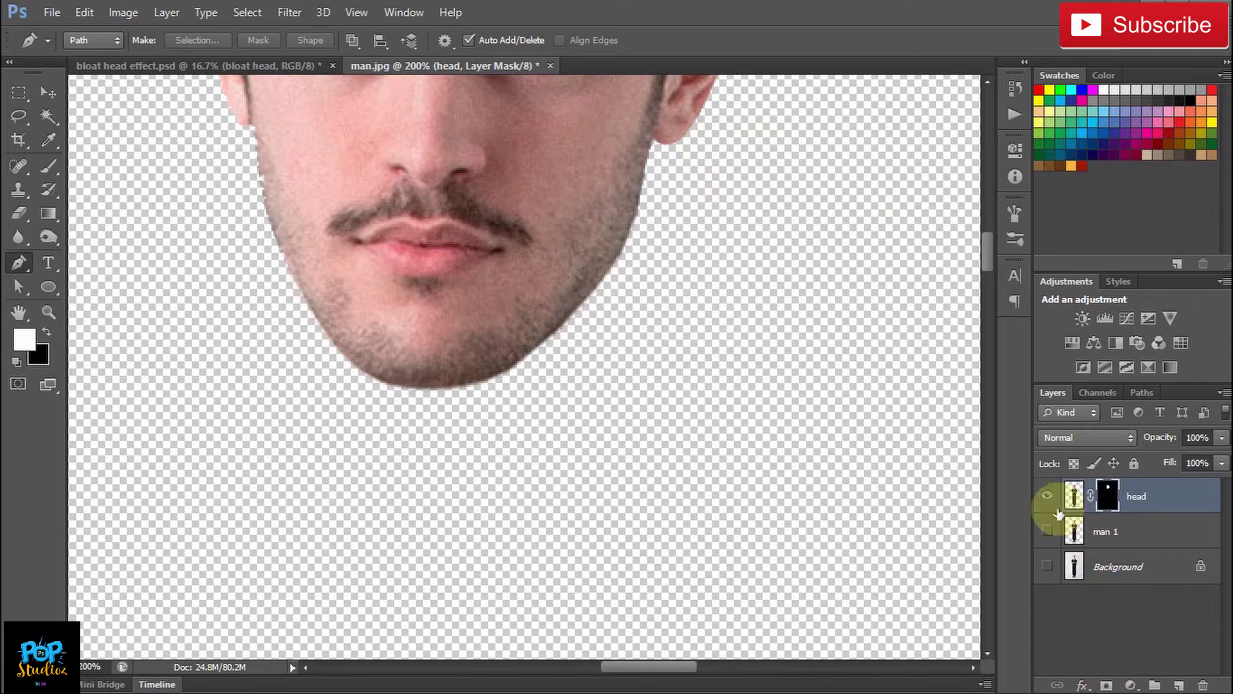
# Step: Examine the masked head's jawline edge up close and the cutout at full canvas view
pyautogui.click(54, 318)
pyautogui.click(517, 291)
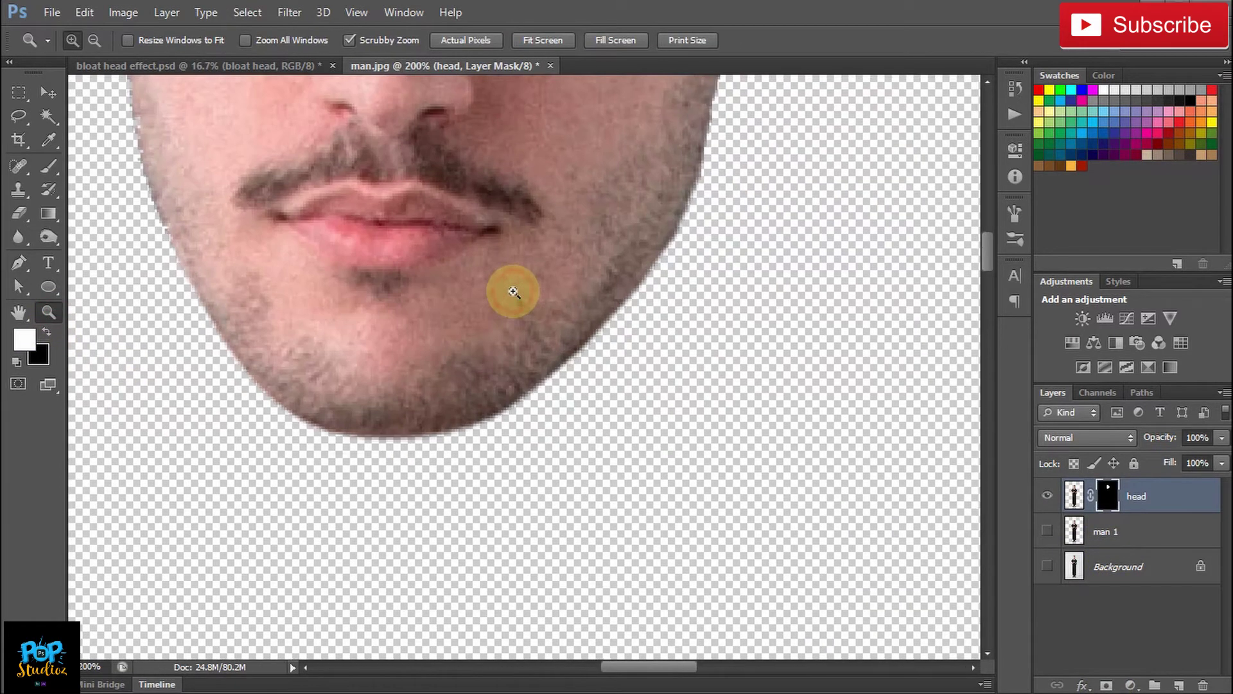
pyautogui.click(97, 43)
pyautogui.click(642, 360)
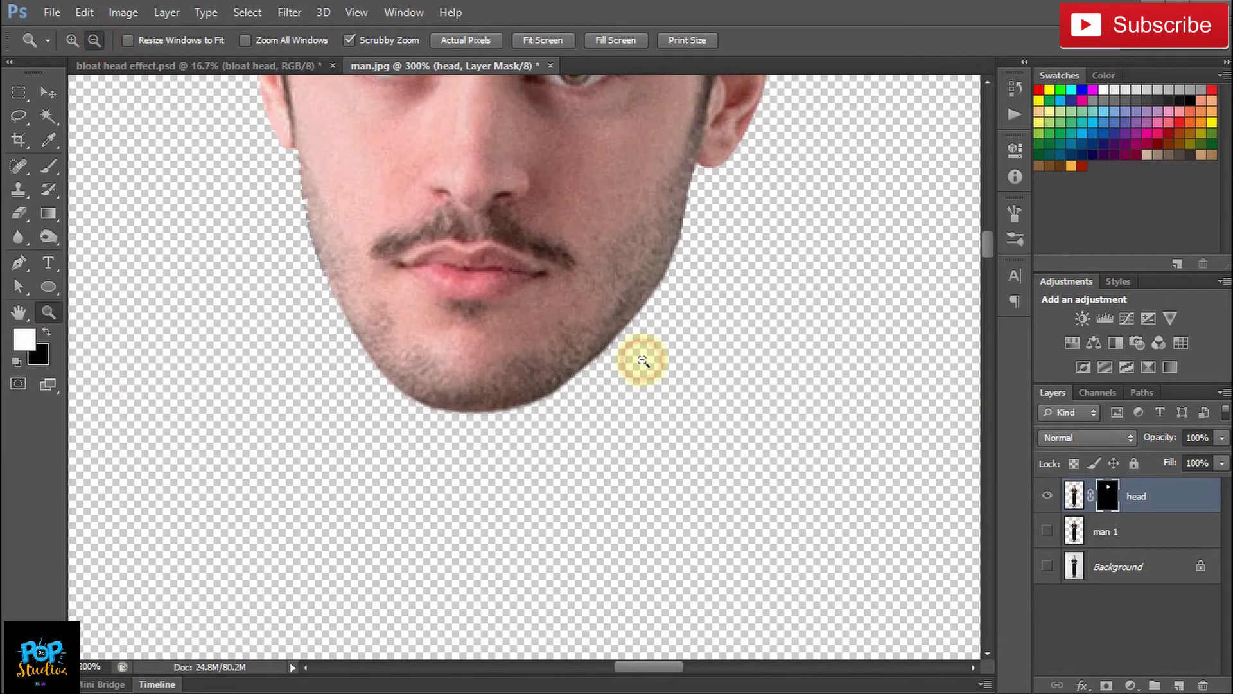
pyautogui.click(642, 360)
pyautogui.click(643, 361)
pyautogui.click(643, 360)
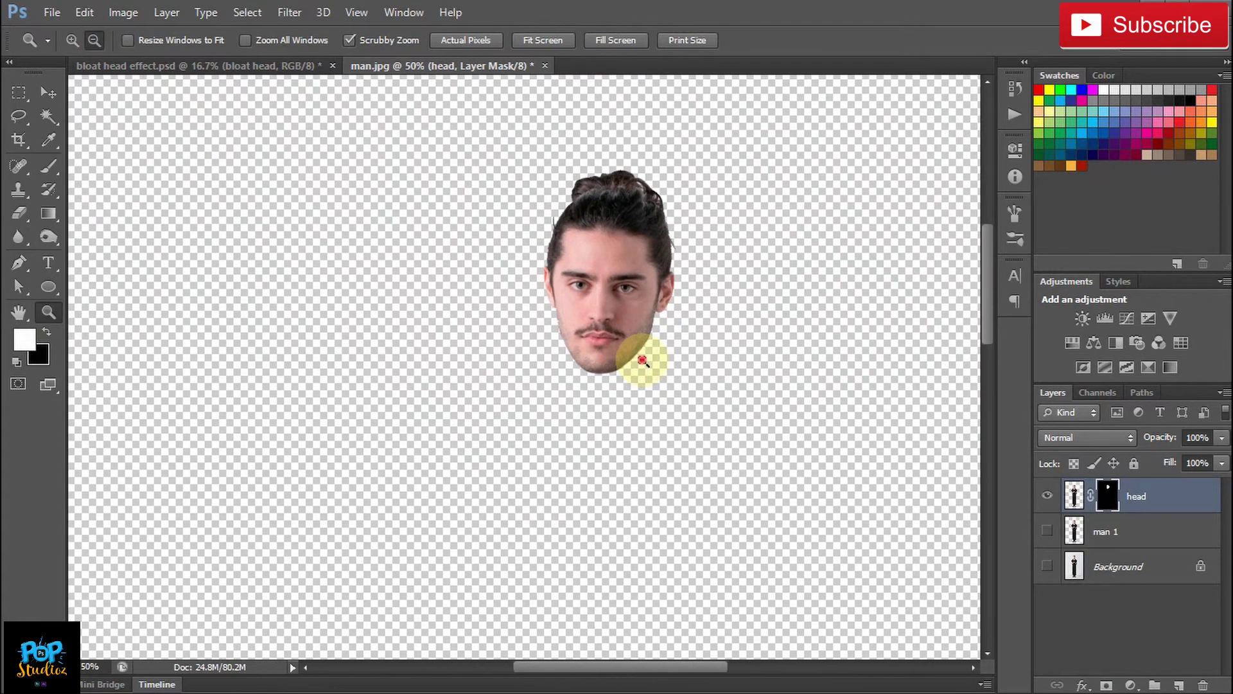
pyautogui.click(642, 360)
pyautogui.click(526, 40)
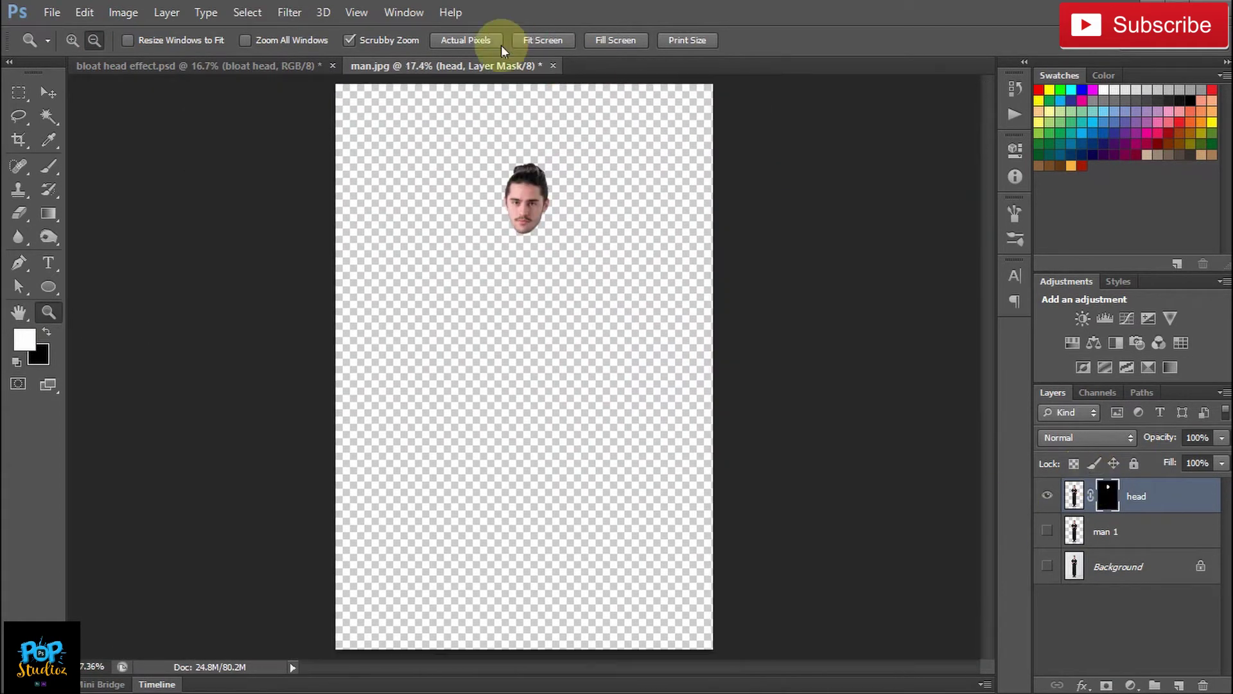
pyautogui.click(506, 246)
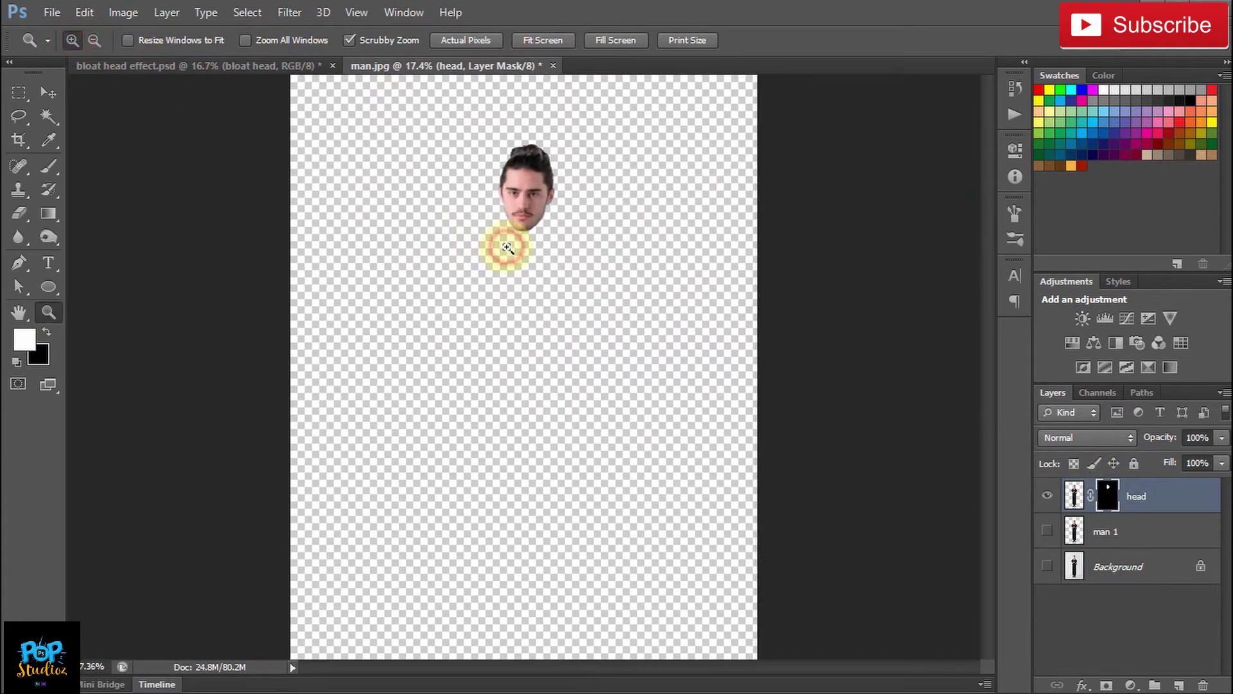
# Step: Show the "man 1" layer and permanently apply the layer mask on the "head" layer
pyautogui.click(1047, 532)
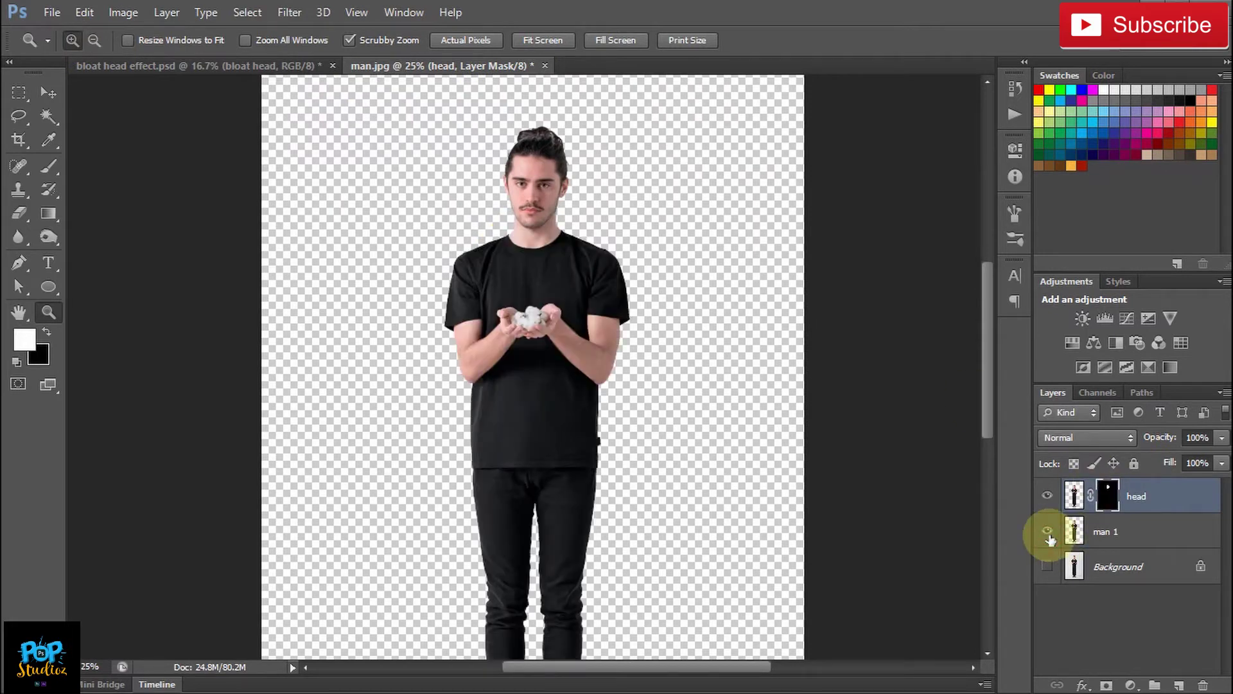
pyautogui.rightClick(1113, 503)
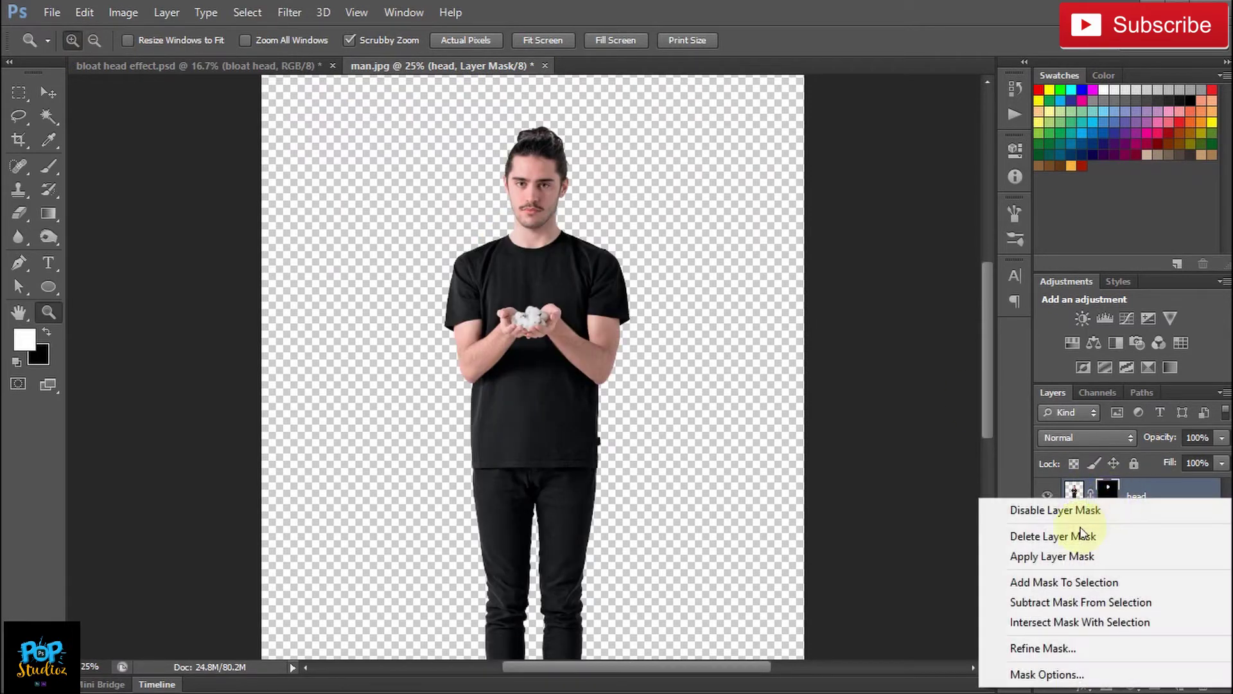
pyautogui.click(1059, 557)
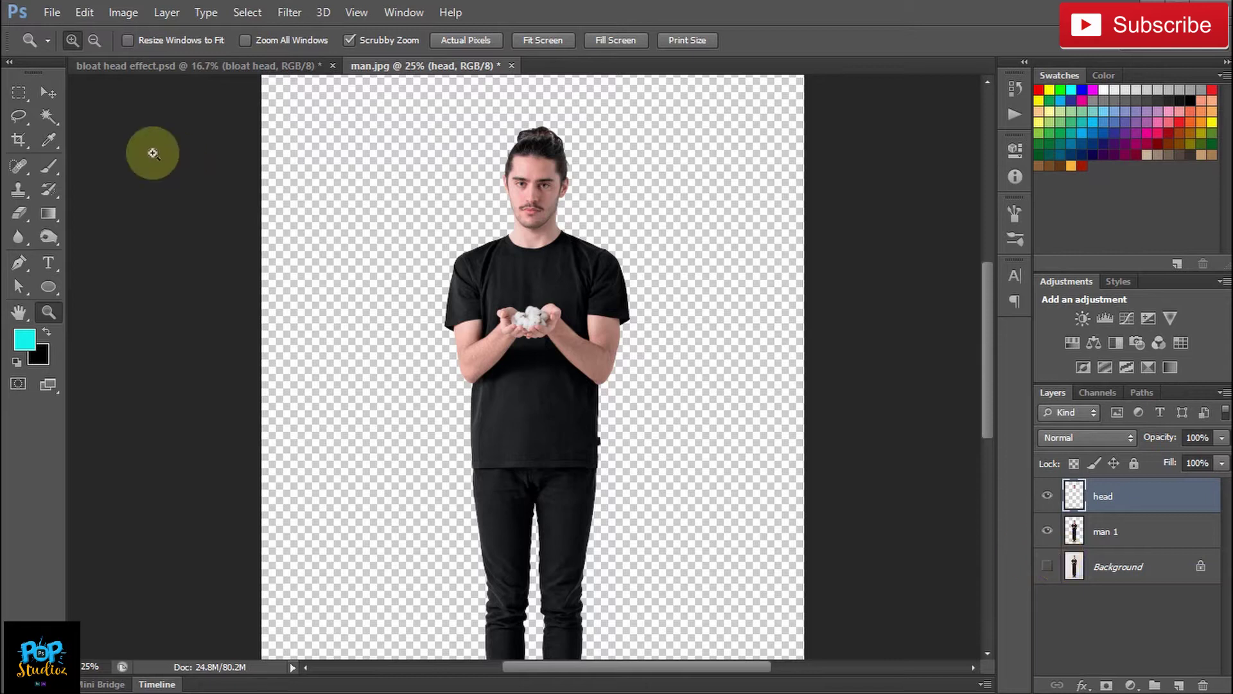
# Step: Scale the head up proportionally around its center until it is about as wide as the shoulders
pyautogui.click(49, 96)
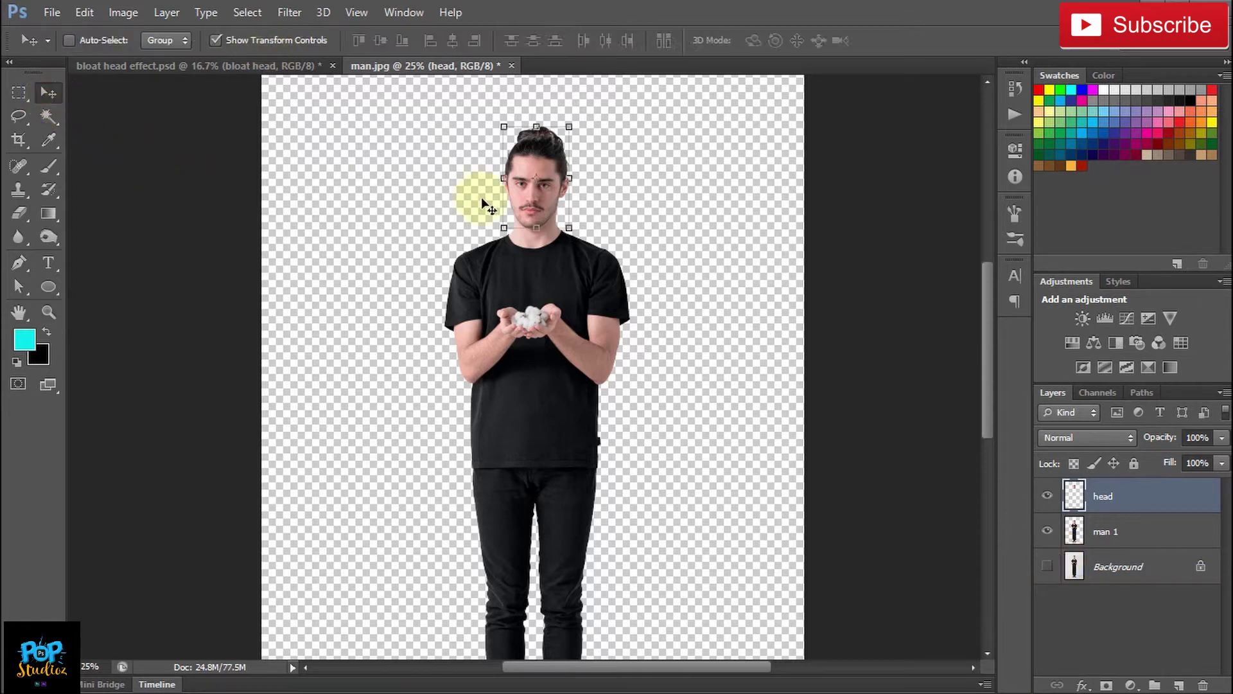
pyautogui.click(570, 228)
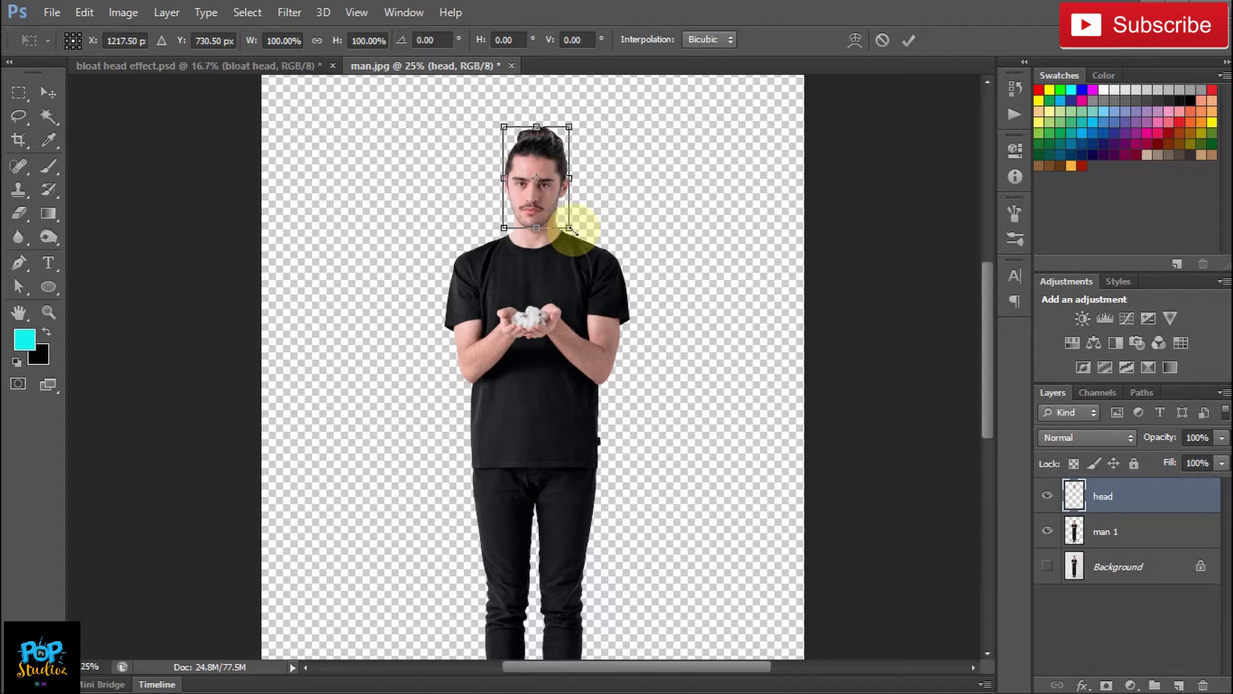
pyautogui.moveTo(571, 230); pyautogui.dragTo(706, 276)
pyautogui.press('Return')
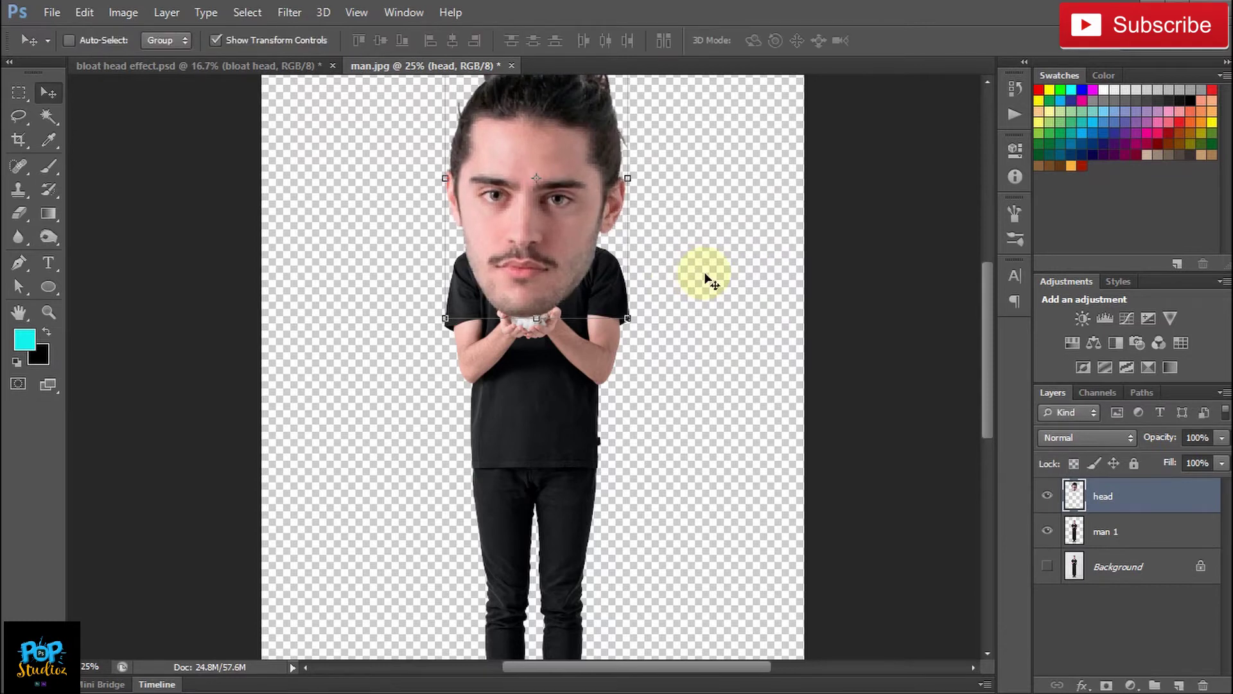
# Step: Shift and nudge the enlarged head slightly down and sideways, placing the chin over the cupped hands
pyautogui.moveTo(600, 217); pyautogui.dragTo(609, 223)
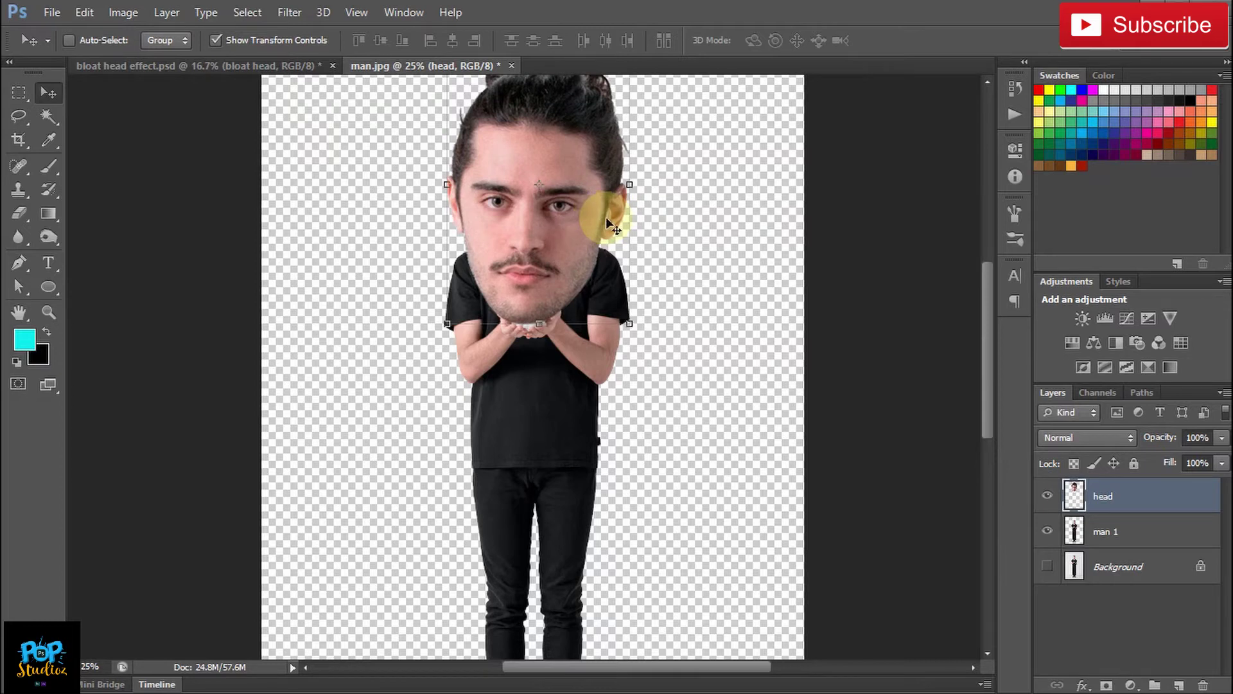
pyautogui.press('Left')
pyautogui.press('Left')
pyautogui.press('Down')
pyautogui.press('Down')
pyautogui.press('Right')
pyautogui.press('Right')
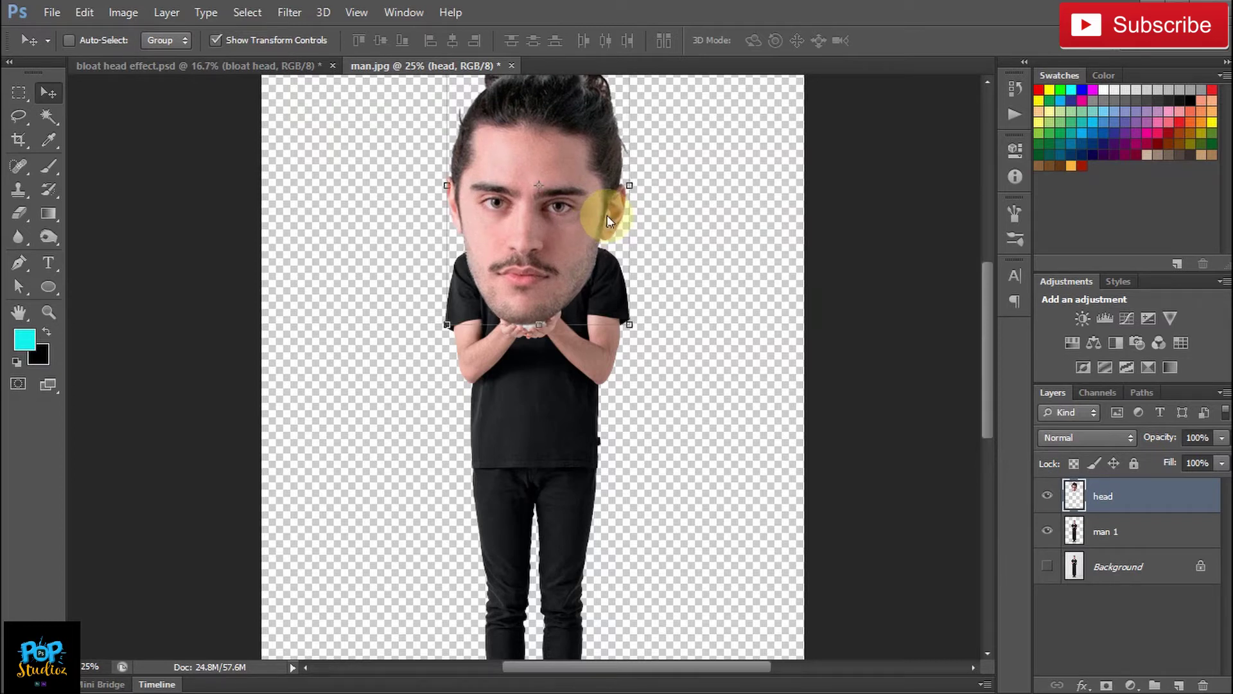
pyautogui.press('Up')
pyautogui.press('Right')
pyautogui.press('Right')
pyautogui.press('Right')
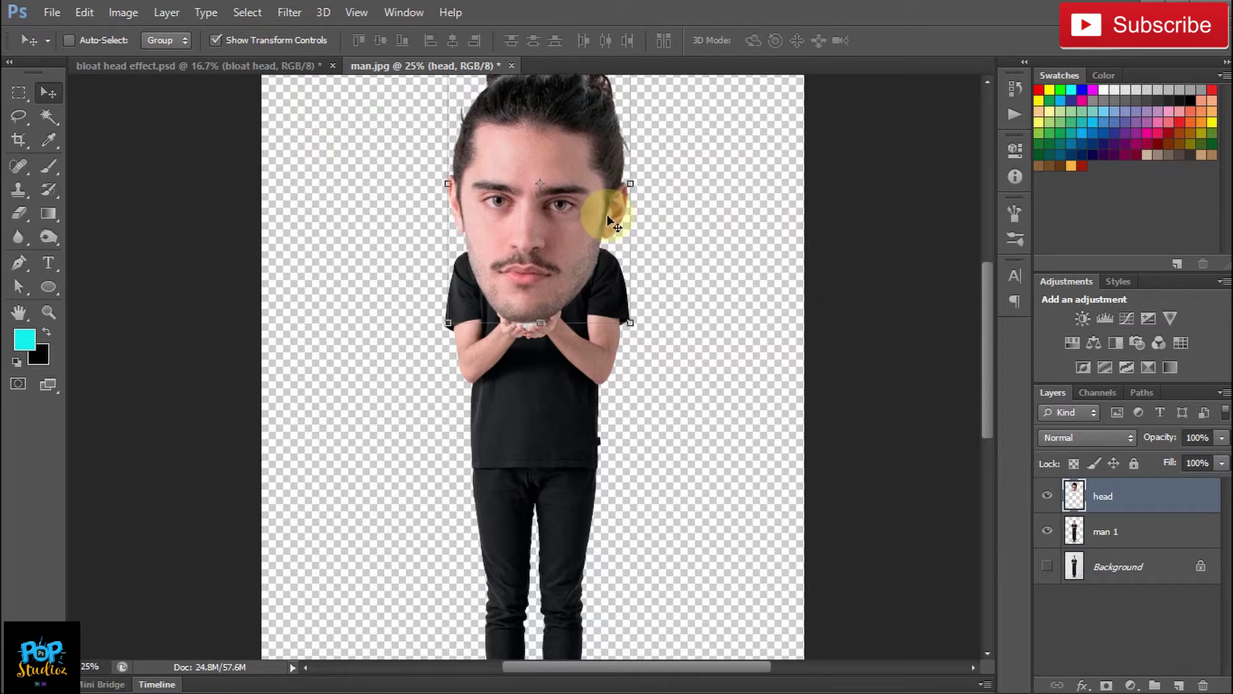
pyautogui.press('Down')
pyautogui.press('Down')
pyautogui.press('Down')
pyautogui.press('Right')
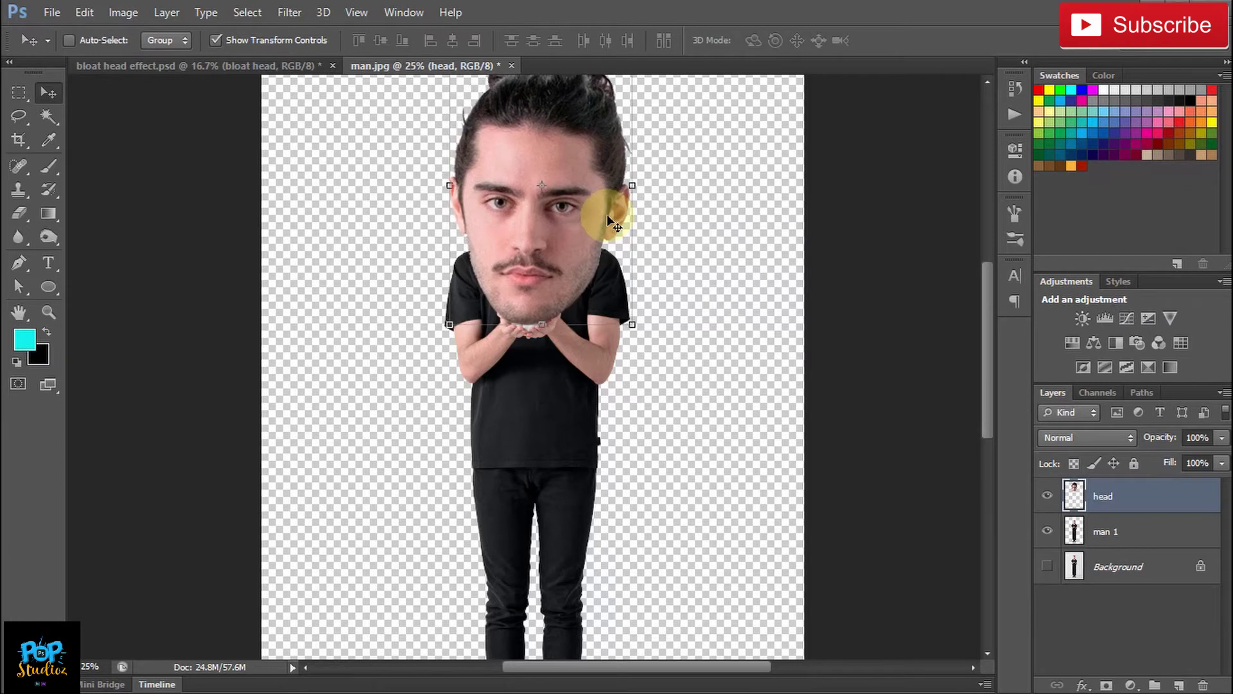
# Step: Rotate the head by -2.46 degrees and nudge it slightly to the left
pyautogui.click(633, 186)
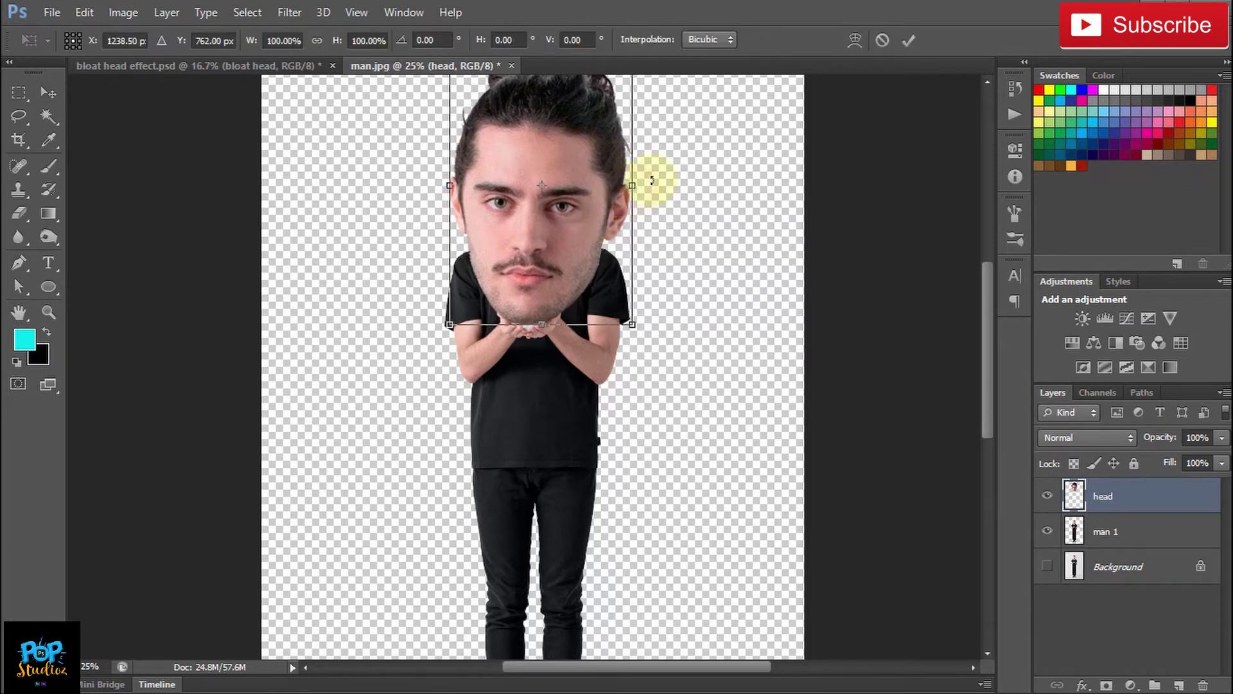
pyautogui.moveTo(664, 175); pyautogui.dragTo(661, 170)
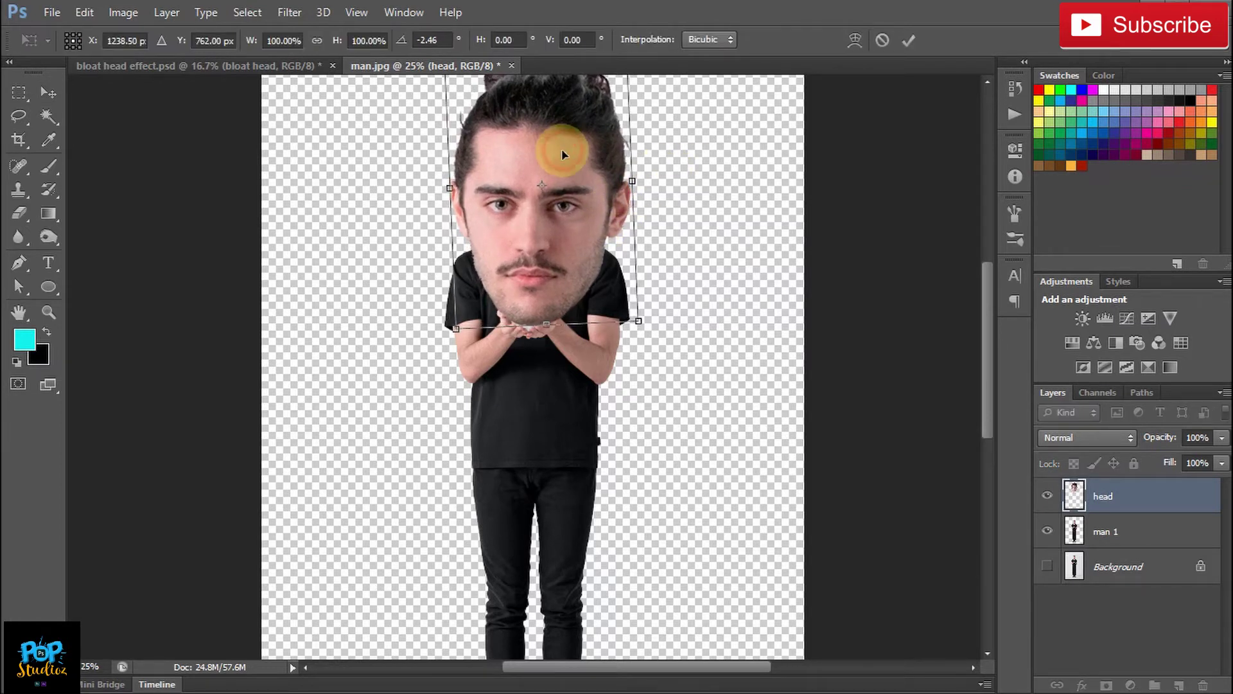
pyautogui.press('Escape')
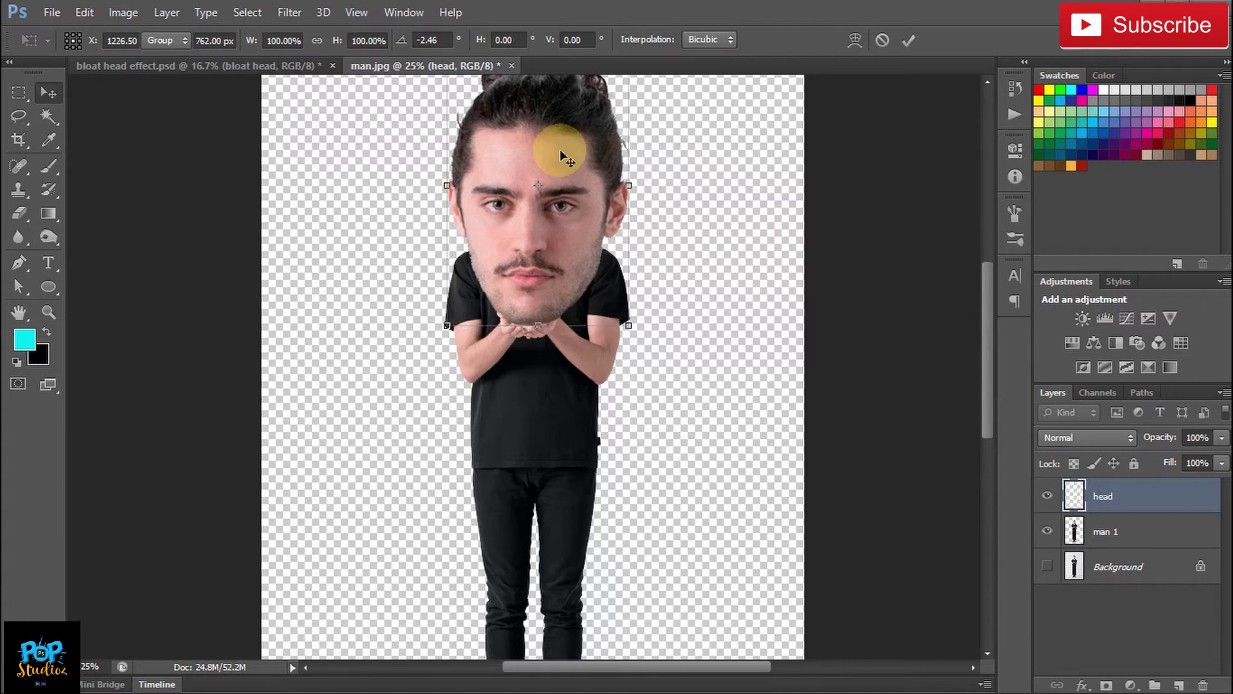
pyautogui.press('Left')
pyautogui.press('Left')
pyautogui.press('Left')
pyautogui.press('Left')
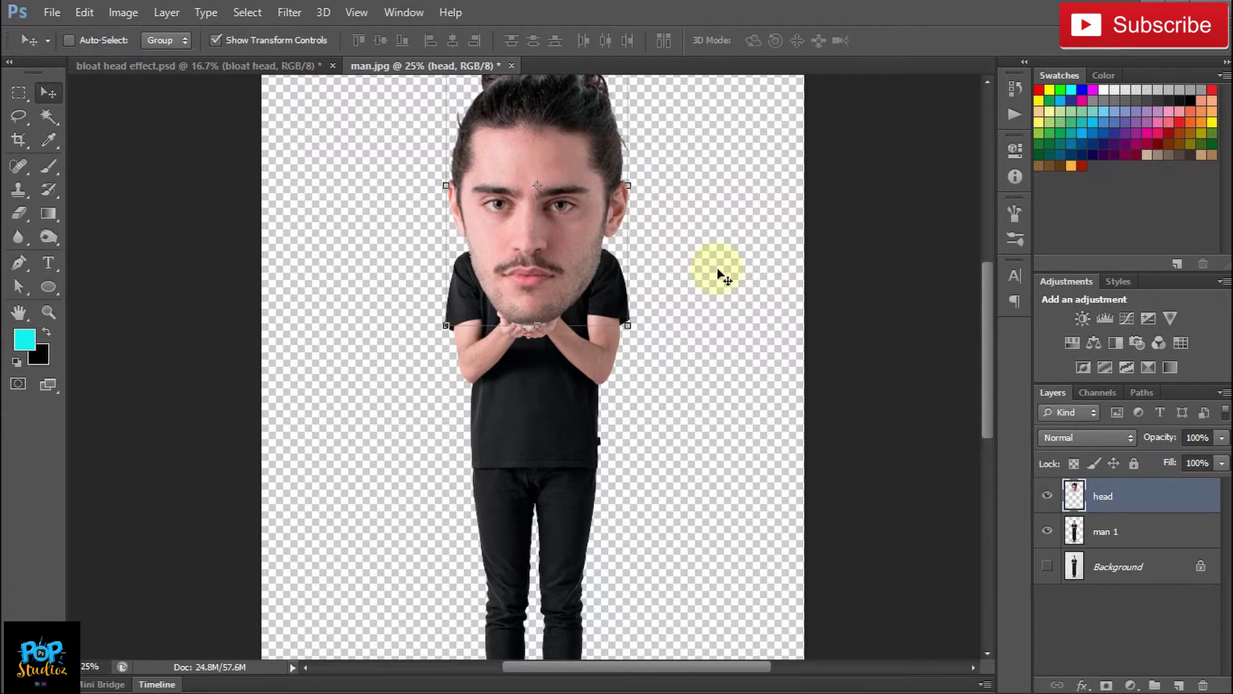
# Step: Lower the head until the chin rests in the cupped hands, then nudge it left to center it on the body
pyautogui.hotkey('shift', 'Down')
pyautogui.hotkey('shift', 'Down')
pyautogui.hotkey('shift', 'Down')
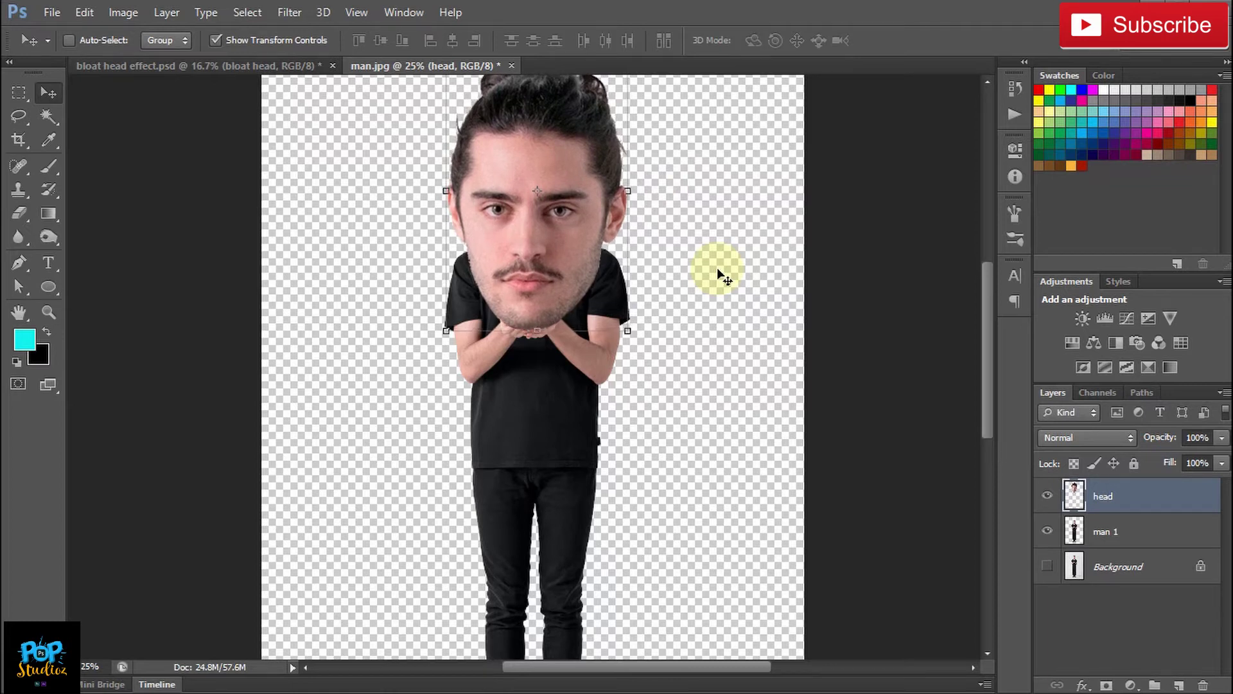
pyautogui.hotkey('shift', 'Left')
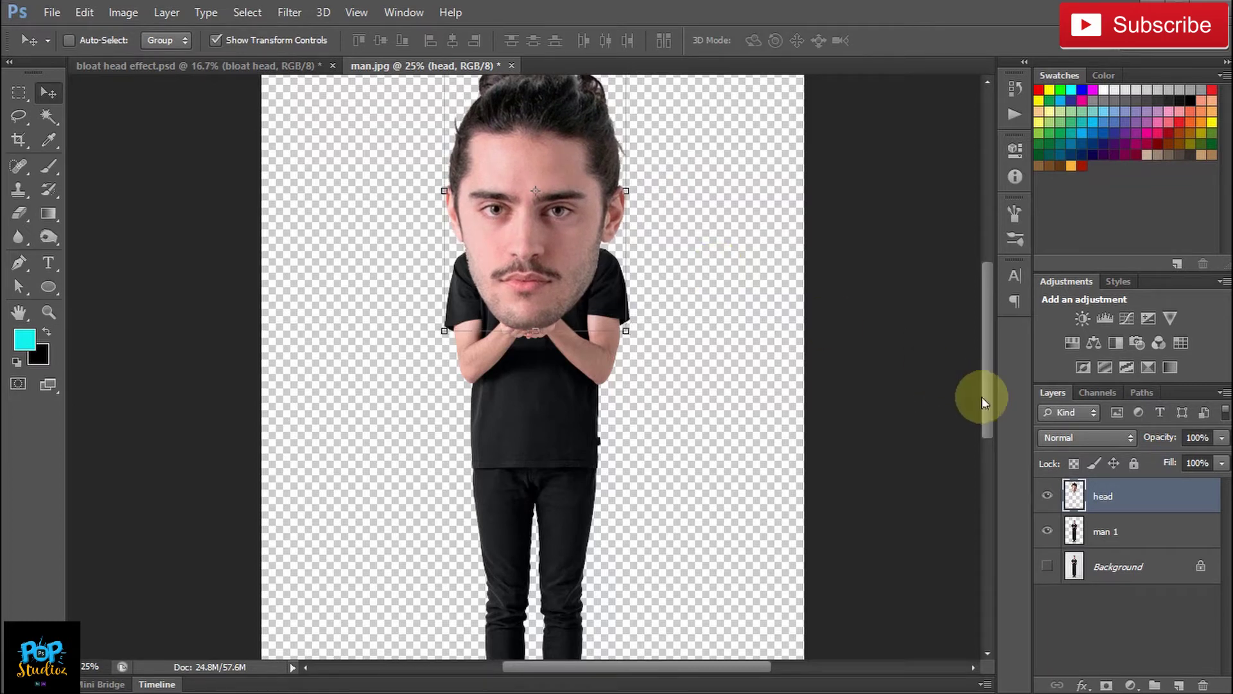
# Step: Reduce the fill of the "head" layer to 54% to see the hands through the face
pyautogui.moveTo(988, 393); pyautogui.dragTo(985, 372)
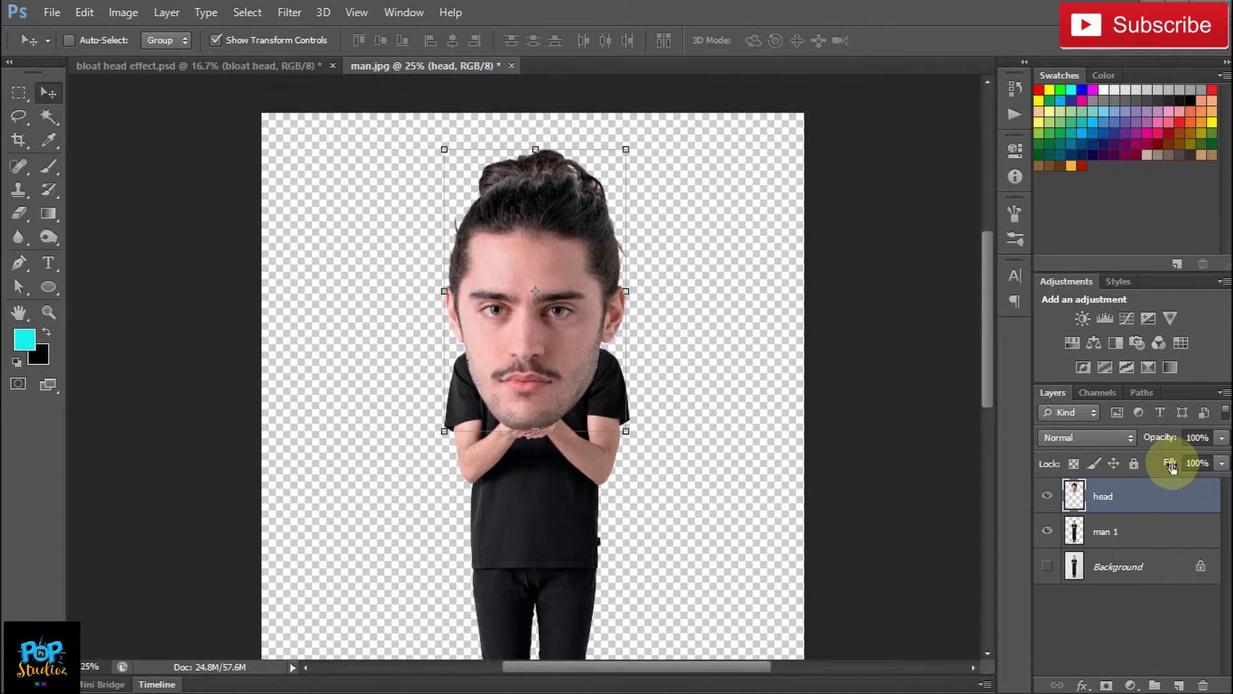
pyautogui.moveTo(1171, 462); pyautogui.dragTo(1135, 472)
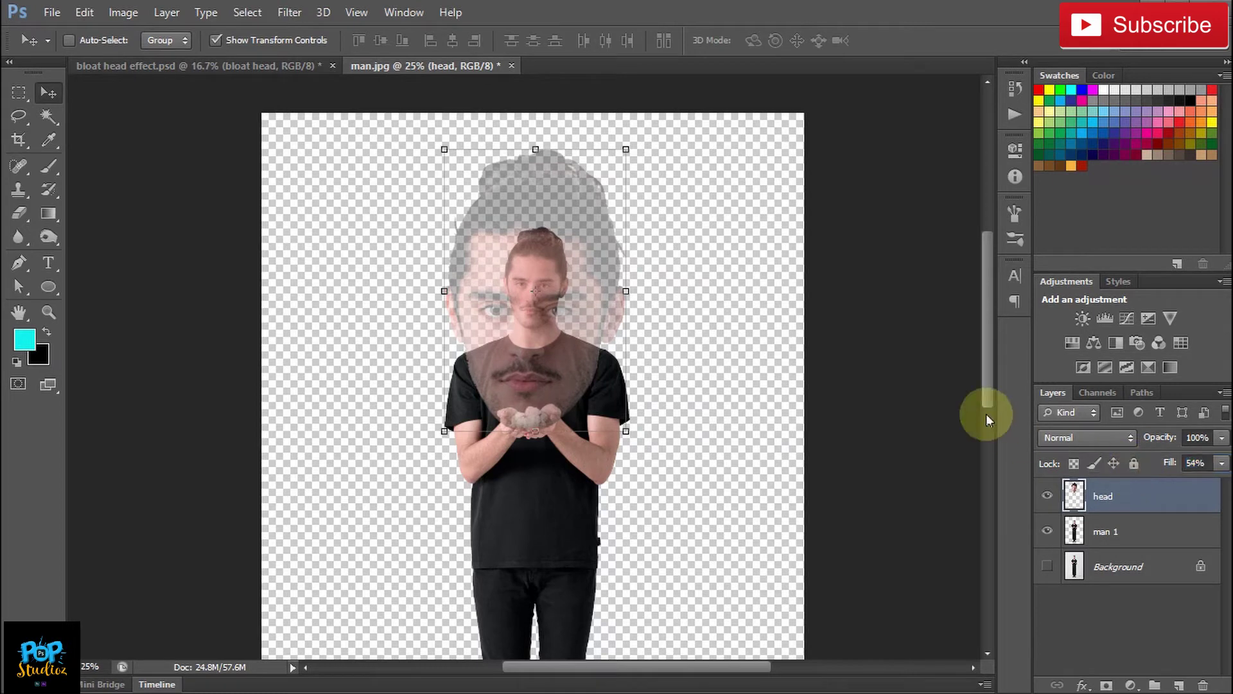
pyautogui.moveTo(985, 393); pyautogui.dragTo(984, 404)
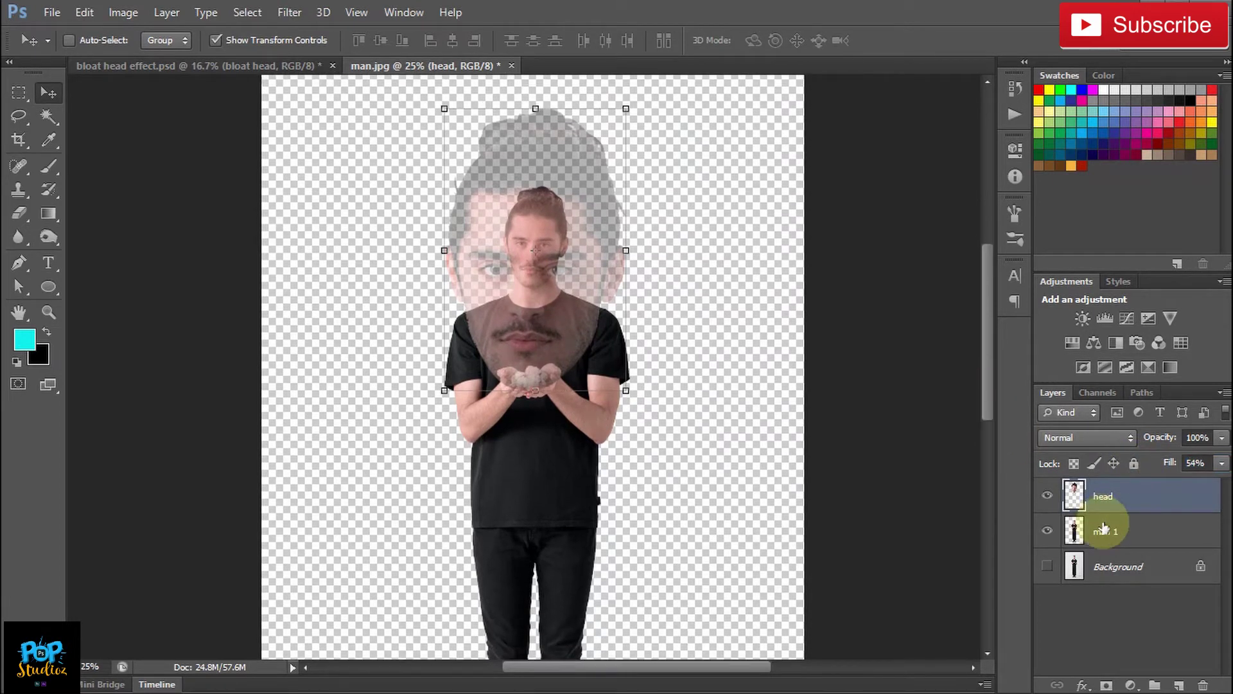
# Step: Set up a soft round brush at 28 px size and 0% hardness for working around the cupped hands
pyautogui.click(49, 312)
pyautogui.moveTo(627, 353); pyautogui.dragTo(629, 359)
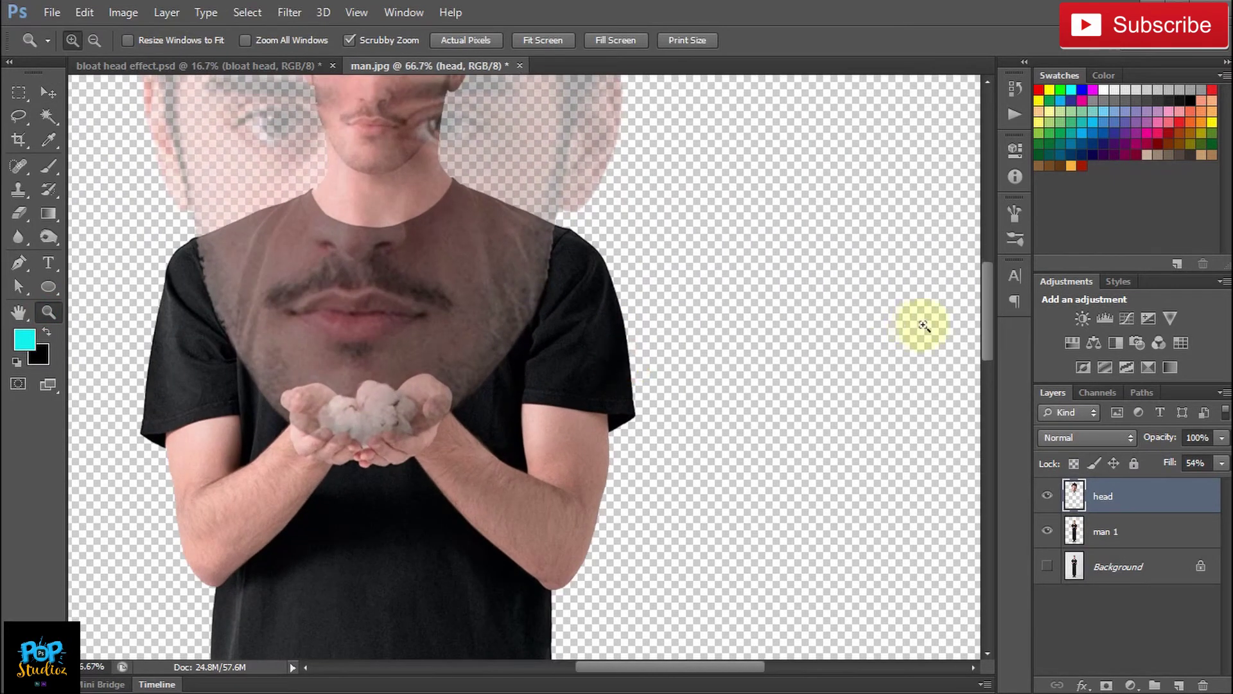
pyautogui.moveTo(986, 324); pyautogui.dragTo(985, 344)
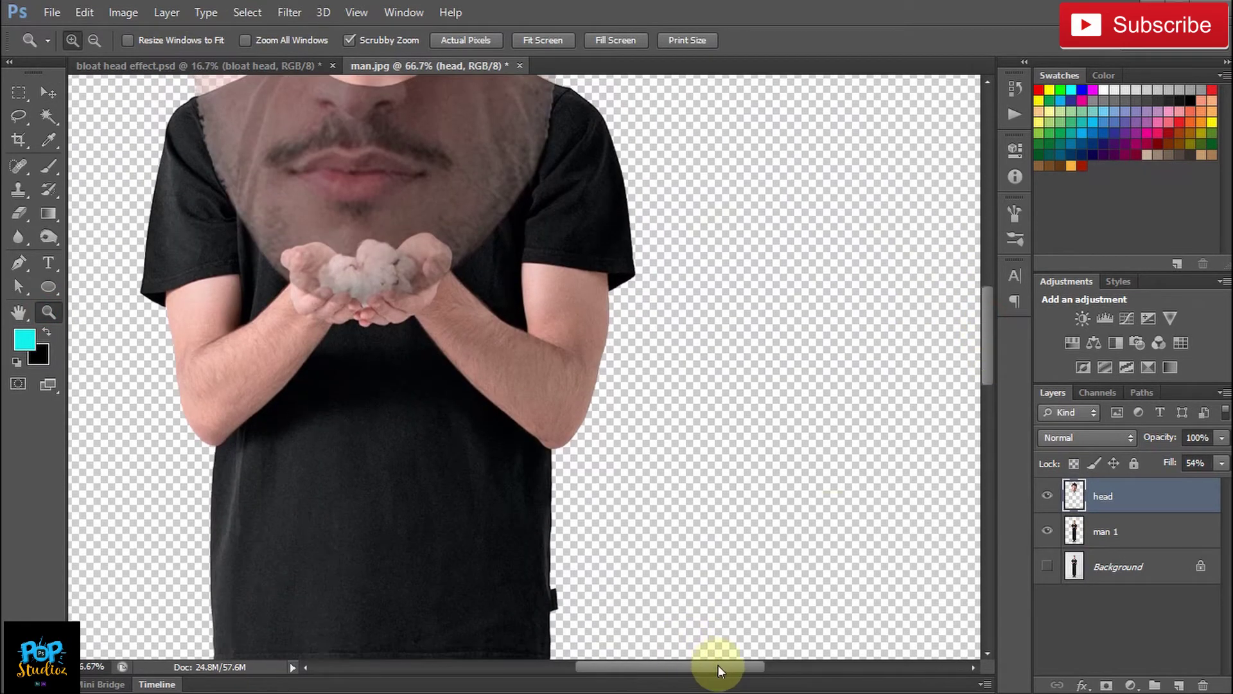
pyautogui.moveTo(718, 664); pyautogui.dragTo(681, 666)
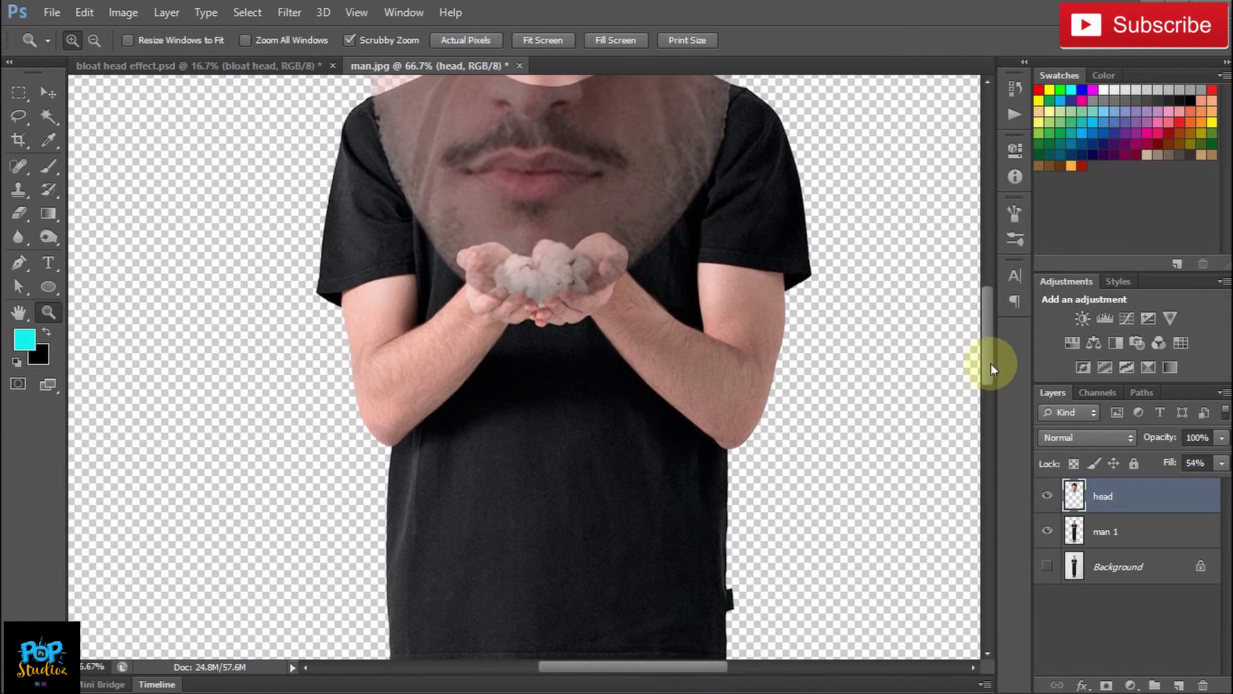
pyautogui.moveTo(990, 363); pyautogui.dragTo(985, 335)
pyautogui.click(617, 412)
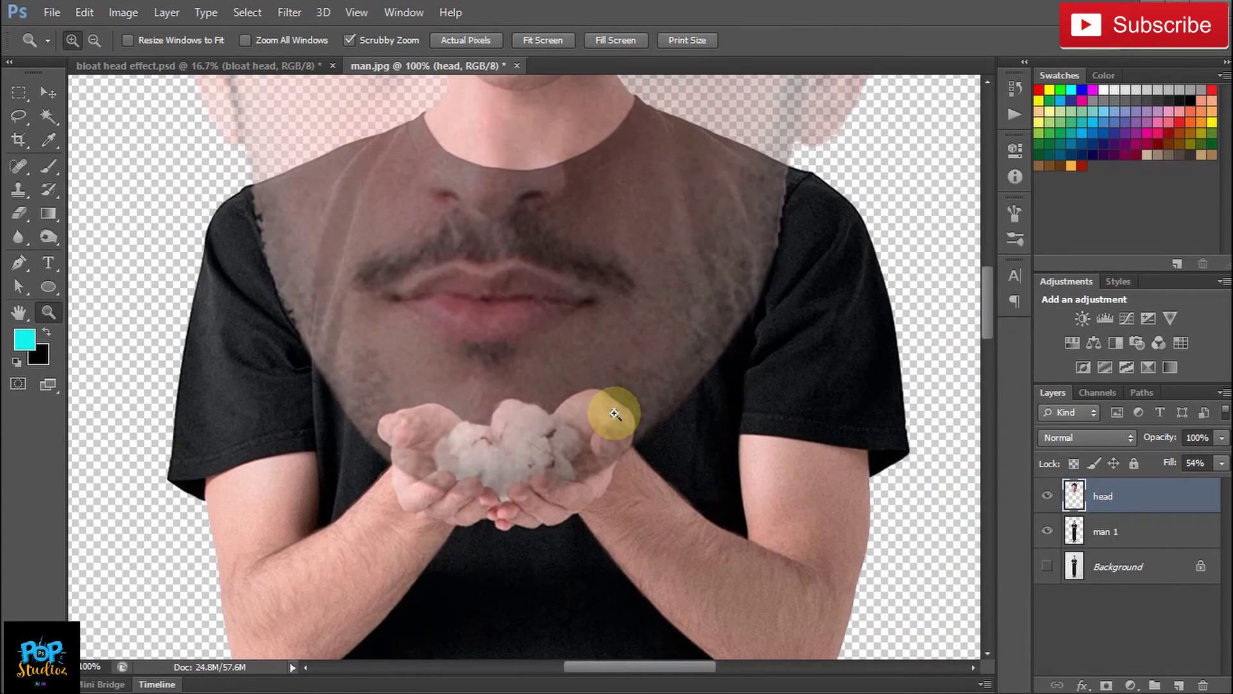
pyautogui.click(50, 166)
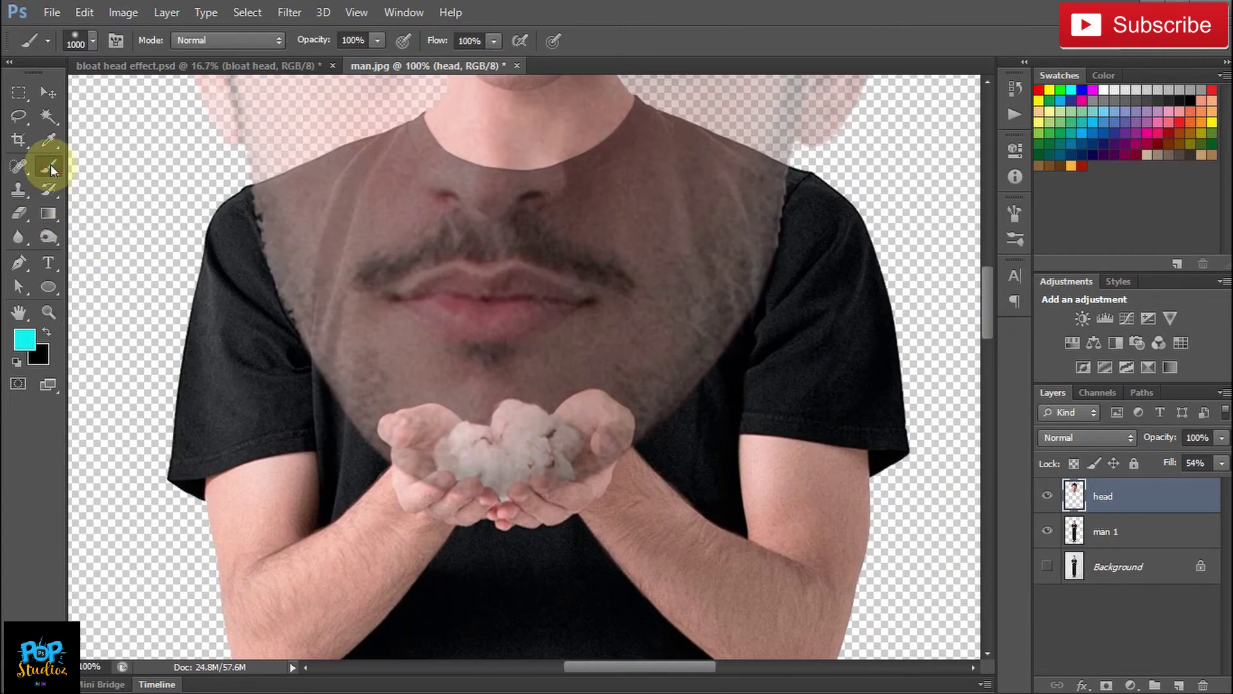
pyautogui.rightClick(504, 295)
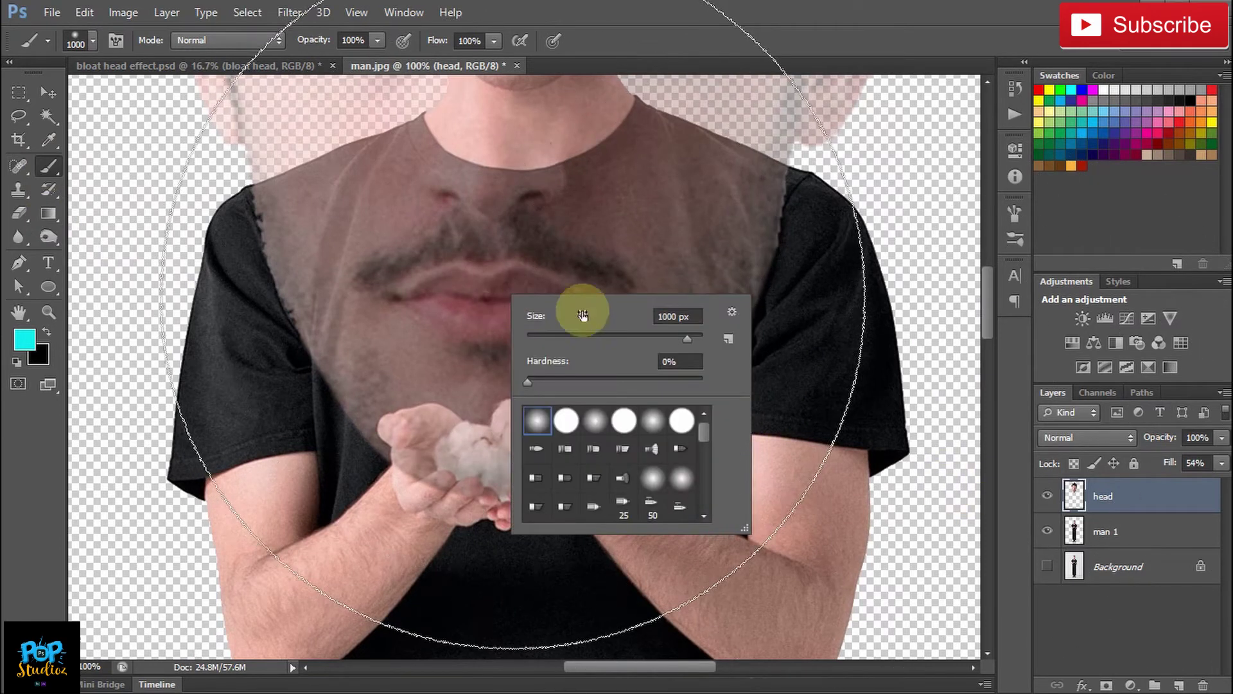
pyautogui.moveTo(591, 337); pyautogui.dragTo(585, 337)
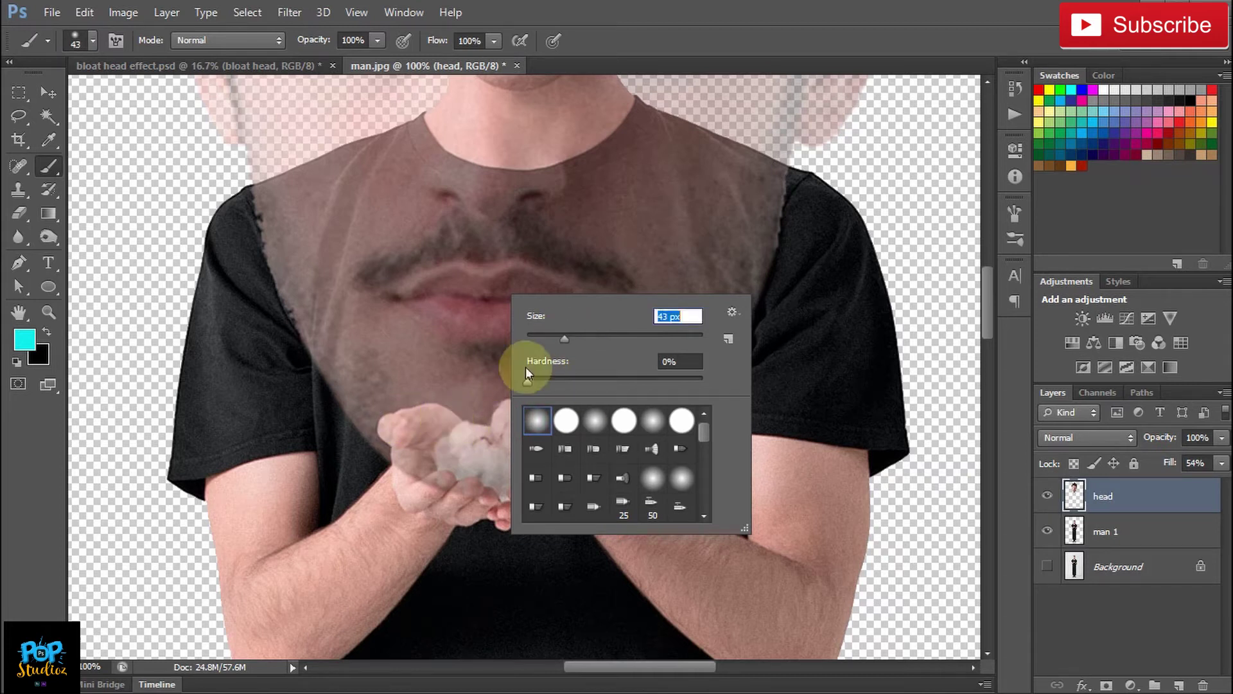
pyautogui.moveTo(551, 338); pyautogui.dragTo(550, 339)
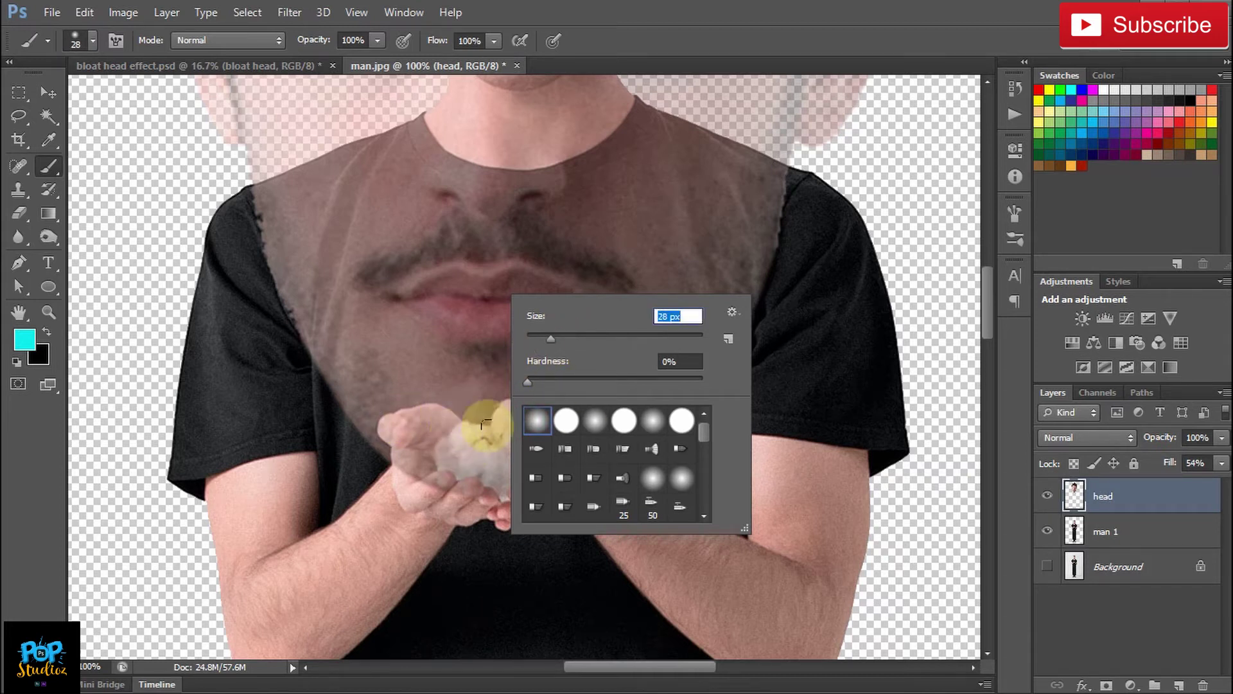
# Step: Add a white layer mask to the "head" layer, with black as the foreground color for masking
pyautogui.click(1178, 519)
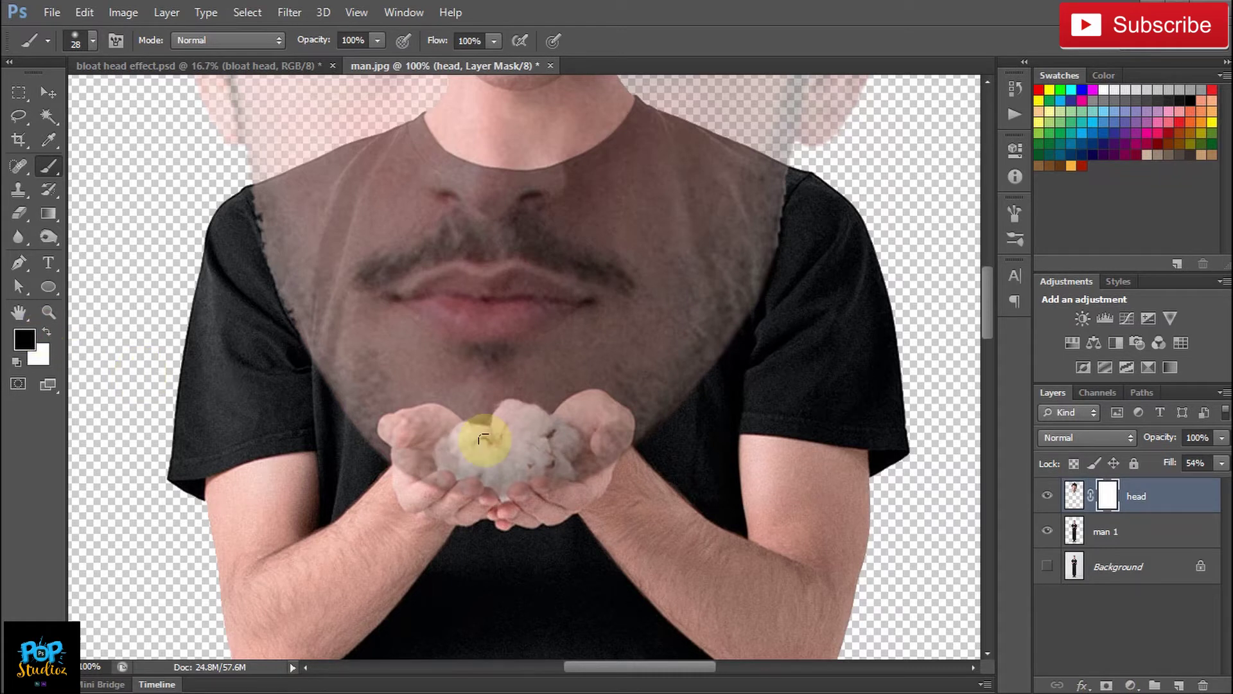
pyautogui.hotkey('ctrl', '+')
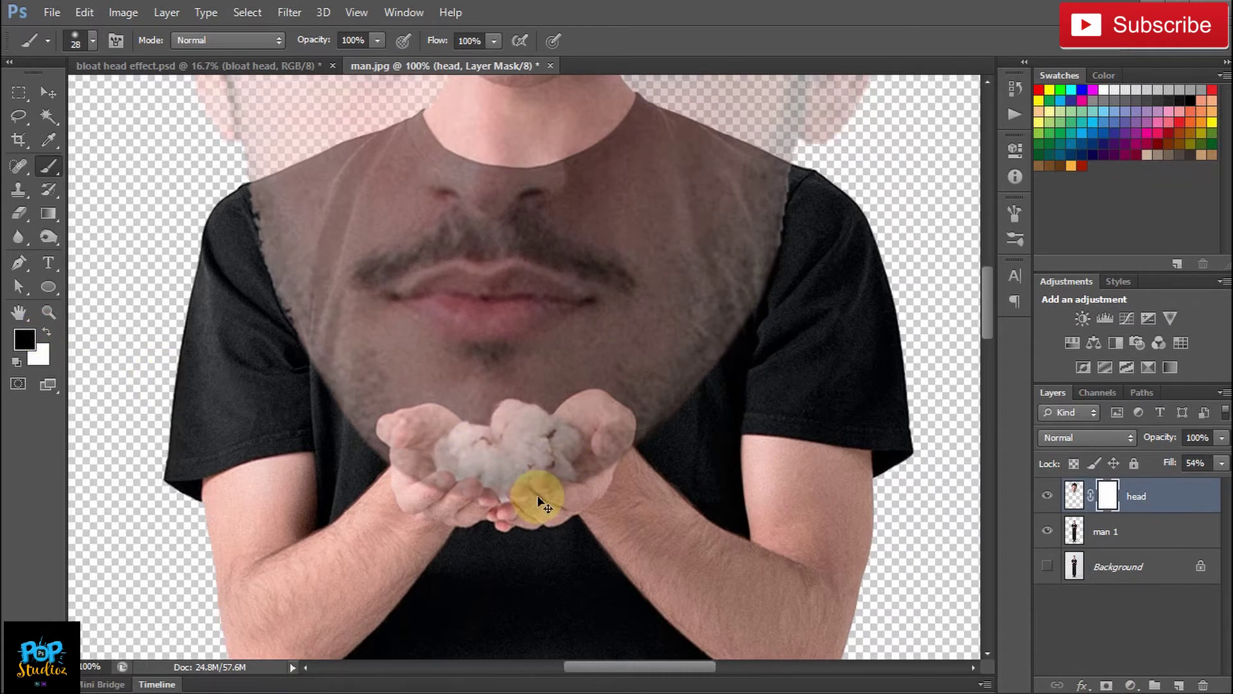
# Step: Mask the chin off the fingertips of both cupped hands by painting black on the "head" mask with a 17 px soft brush
pyautogui.moveTo(986, 290); pyautogui.dragTo(985, 309)
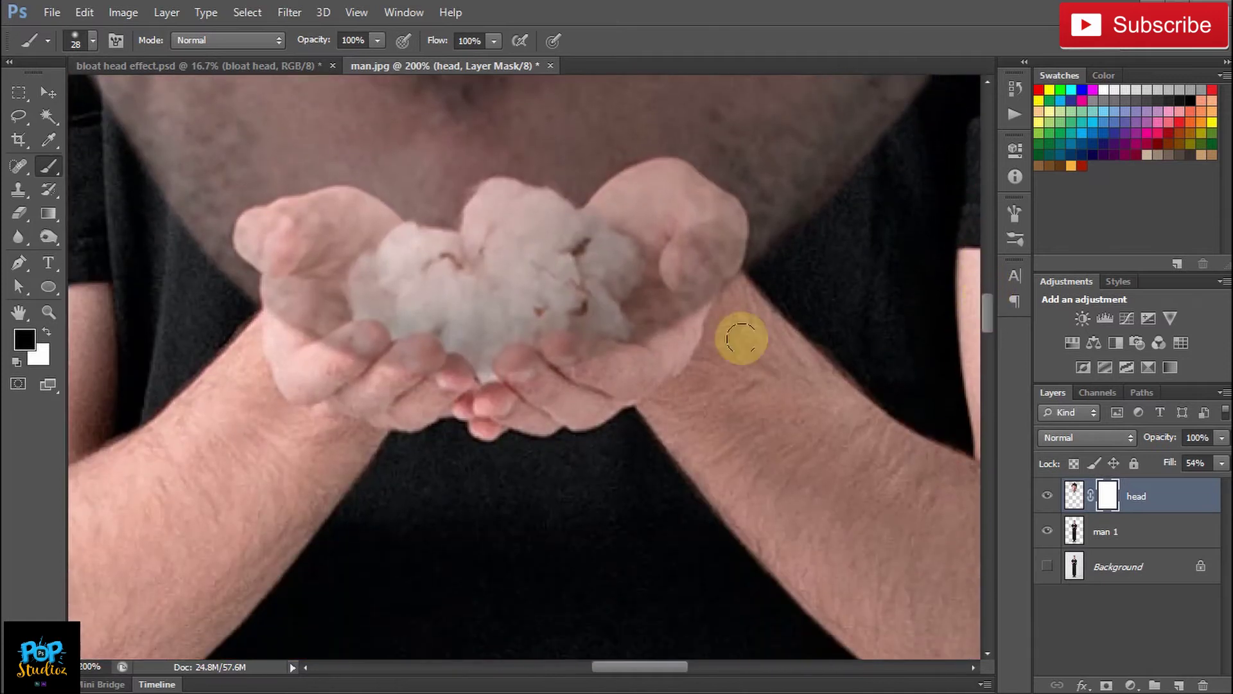
pyautogui.rightClick(587, 297)
pyautogui.moveTo(631, 338); pyautogui.dragTo(624, 342)
pyautogui.click(514, 363)
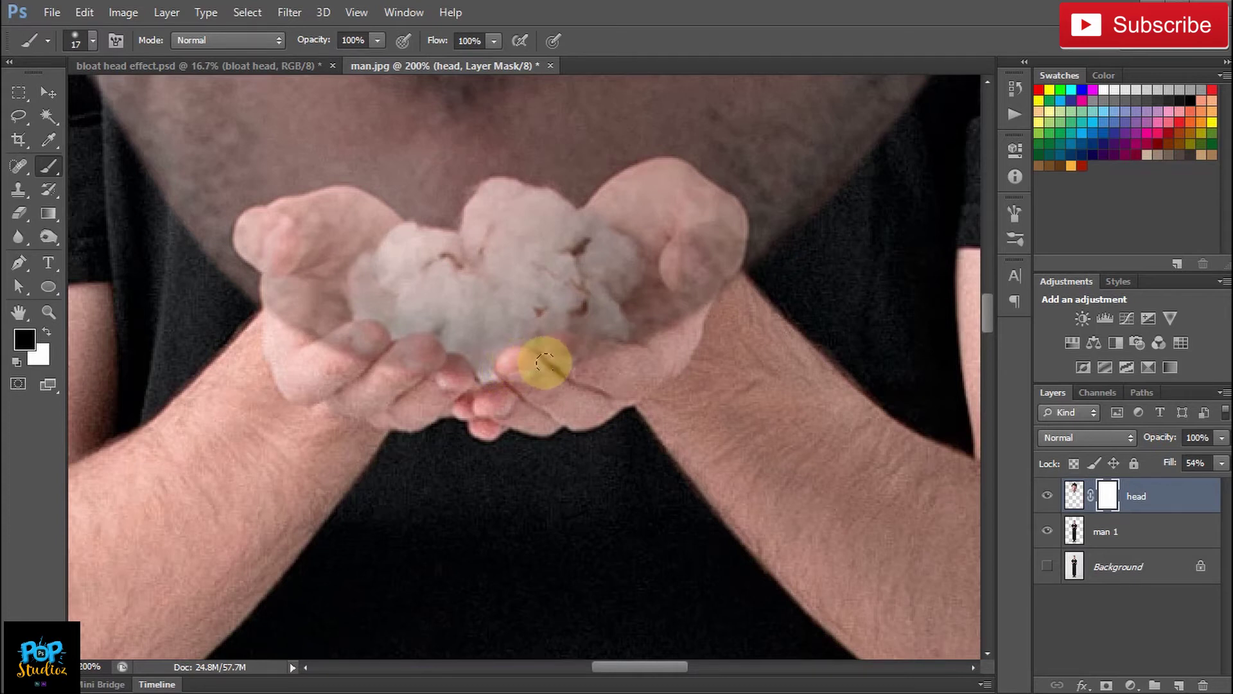
pyautogui.click(550, 347)
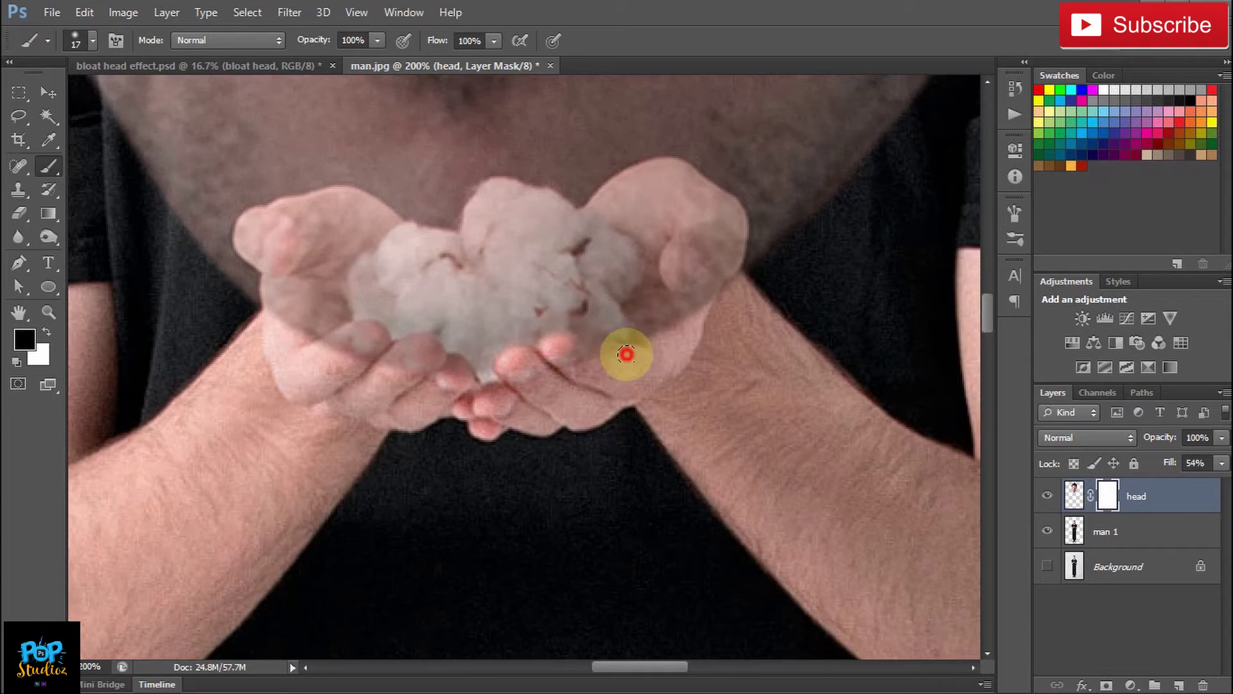
pyautogui.click(600, 357)
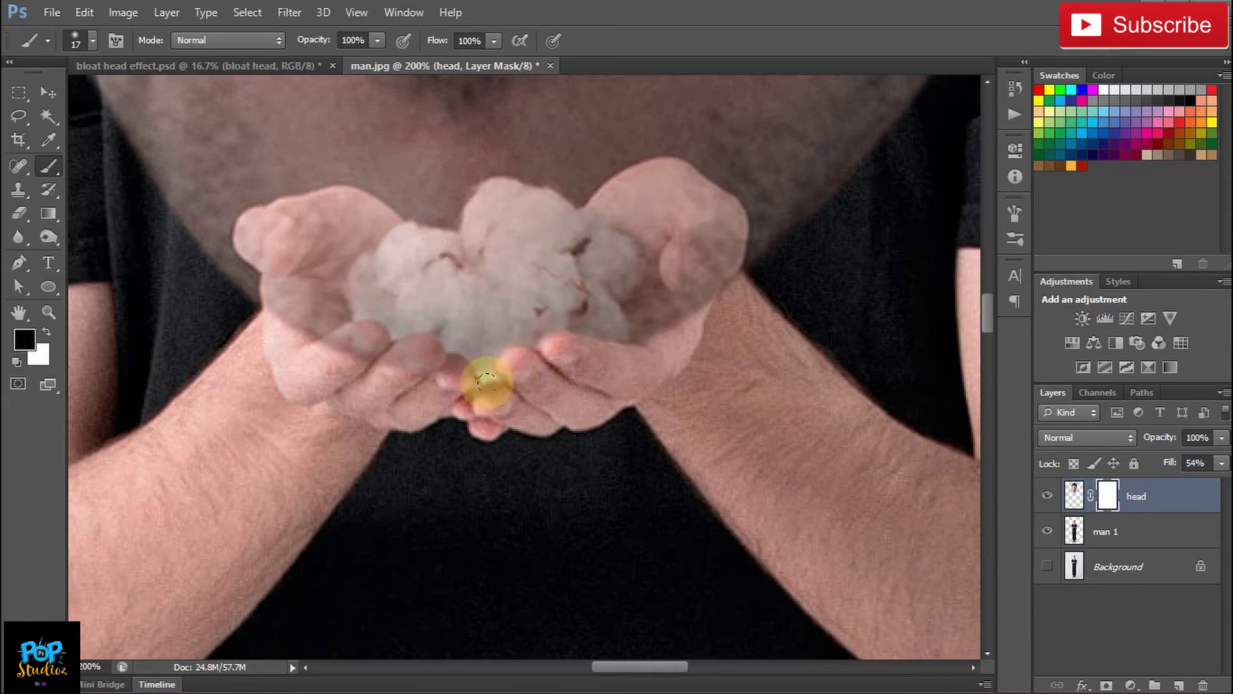
pyautogui.moveTo(453, 373); pyautogui.dragTo(450, 367)
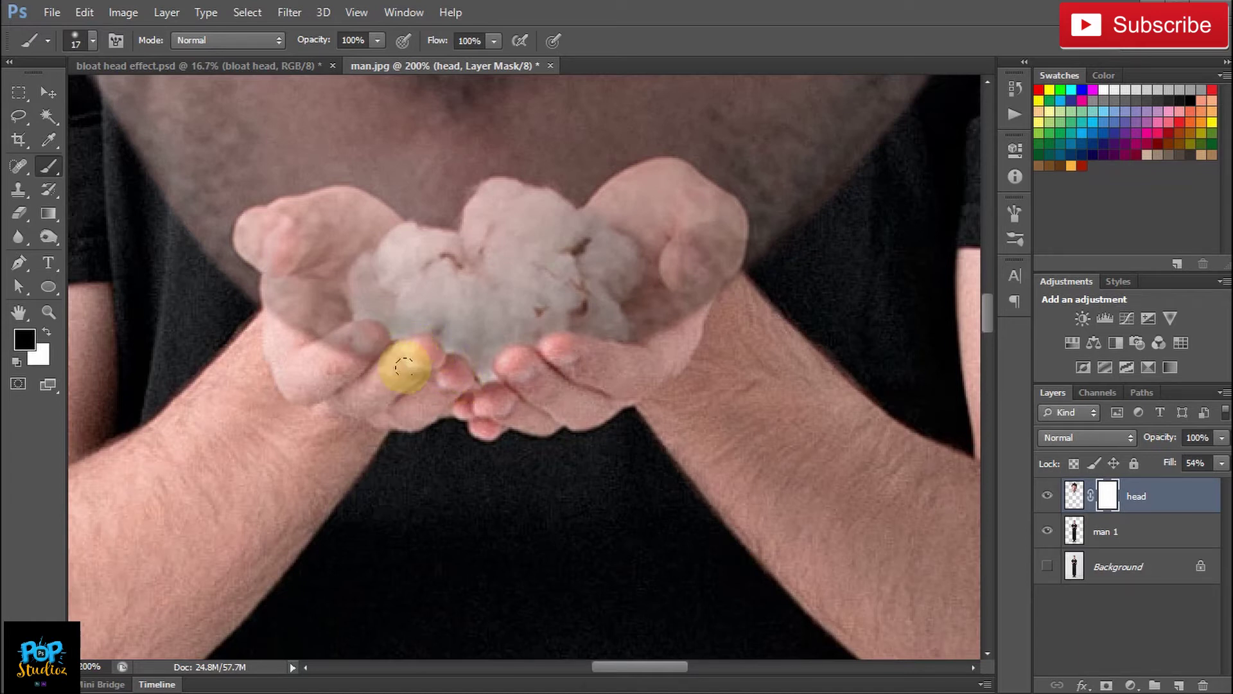
pyautogui.moveTo(379, 360); pyautogui.dragTo(354, 347)
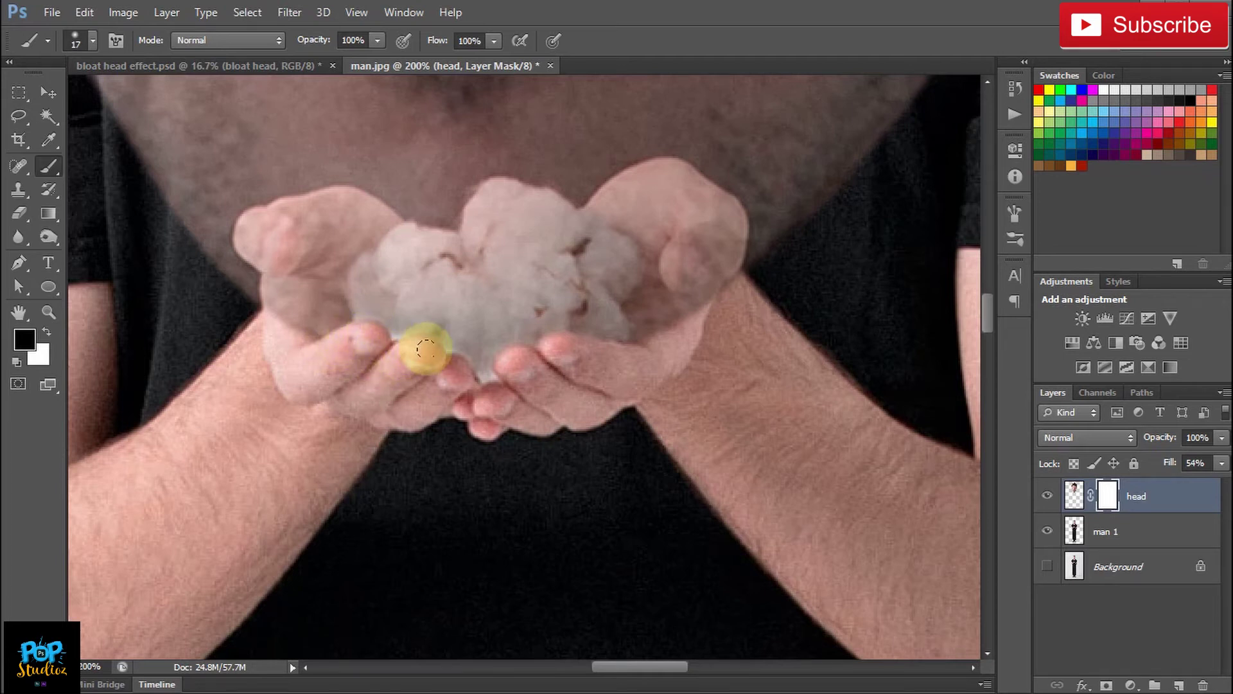
# Step: Paint white on the "head" mask with an 11 px soft brush to restore the chin in the gap between the fingers
pyautogui.click(47, 332)
pyautogui.rightClick(510, 321)
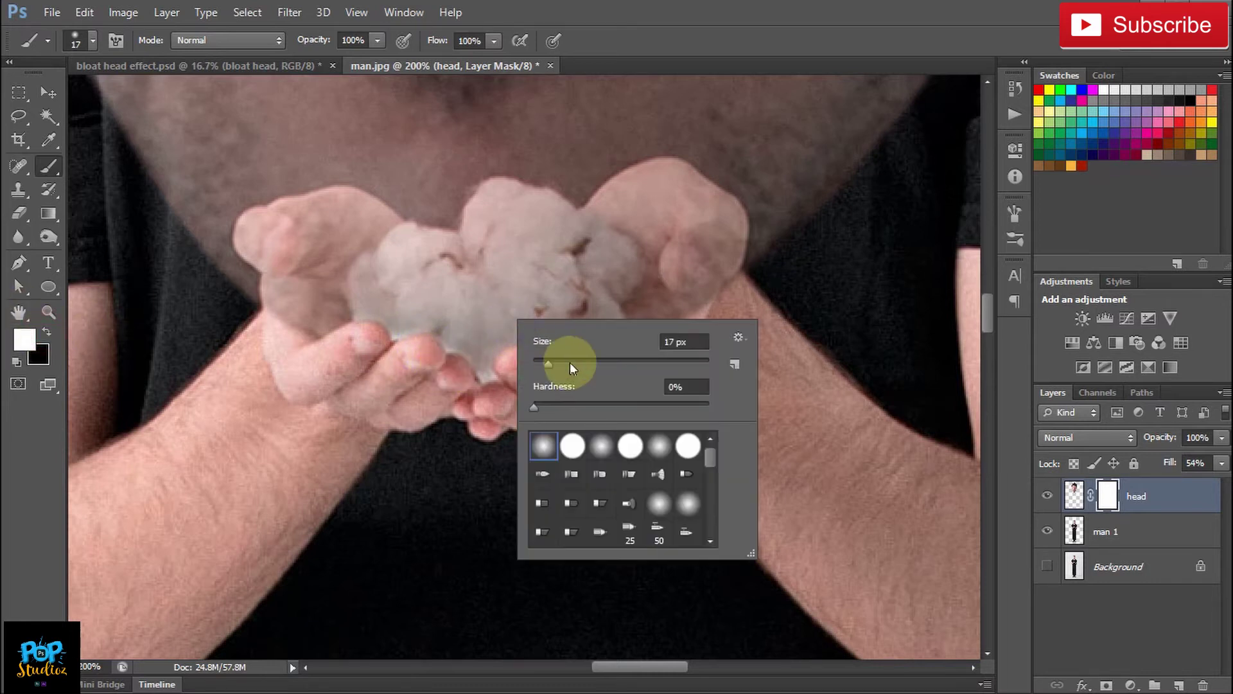
pyautogui.moveTo(548, 368); pyautogui.dragTo(542, 367)
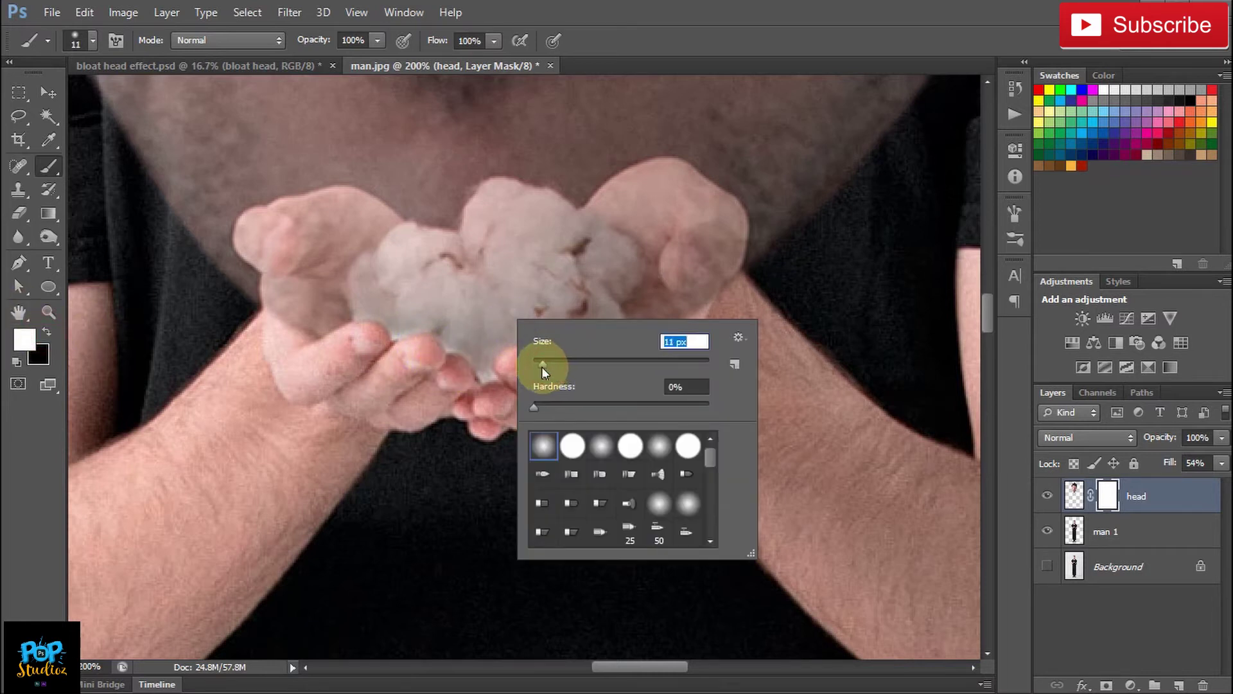
pyautogui.click(454, 340)
pyautogui.moveTo(459, 347); pyautogui.dragTo(470, 350)
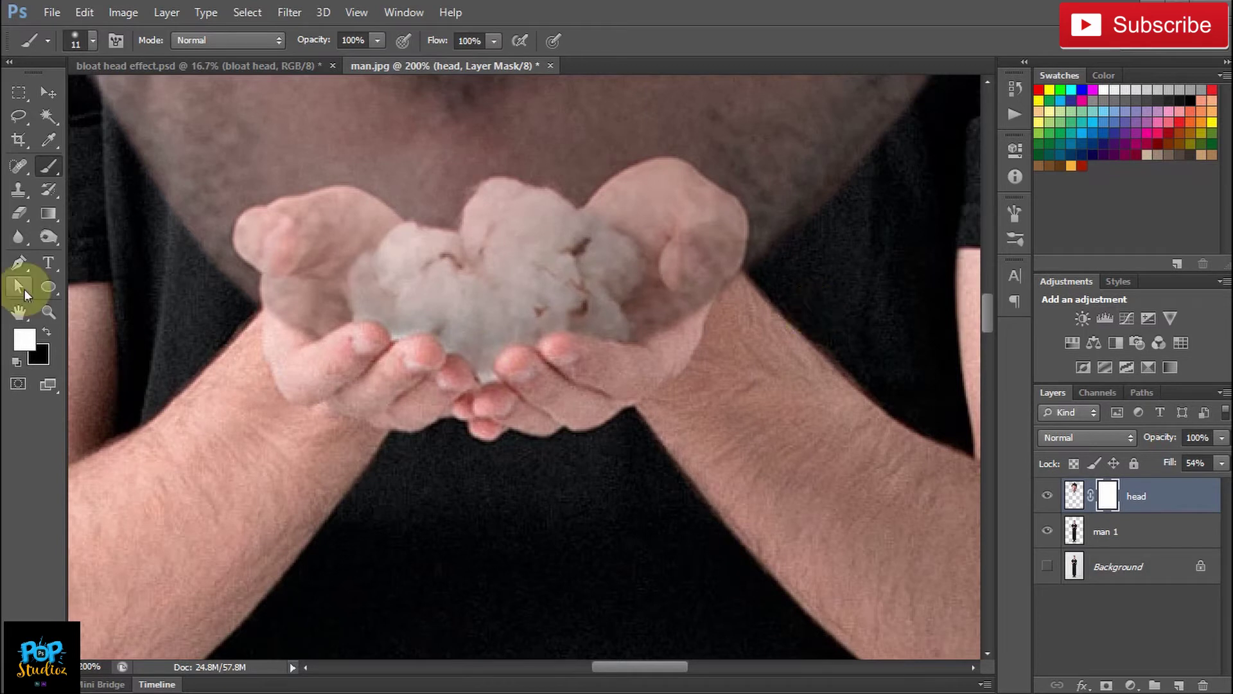
# Step: Set the fill of the "head" layer back to 100% and touch up the mask where the chin meets the fingertips
pyautogui.moveTo(1170, 462); pyautogui.dragTo(1203, 469)
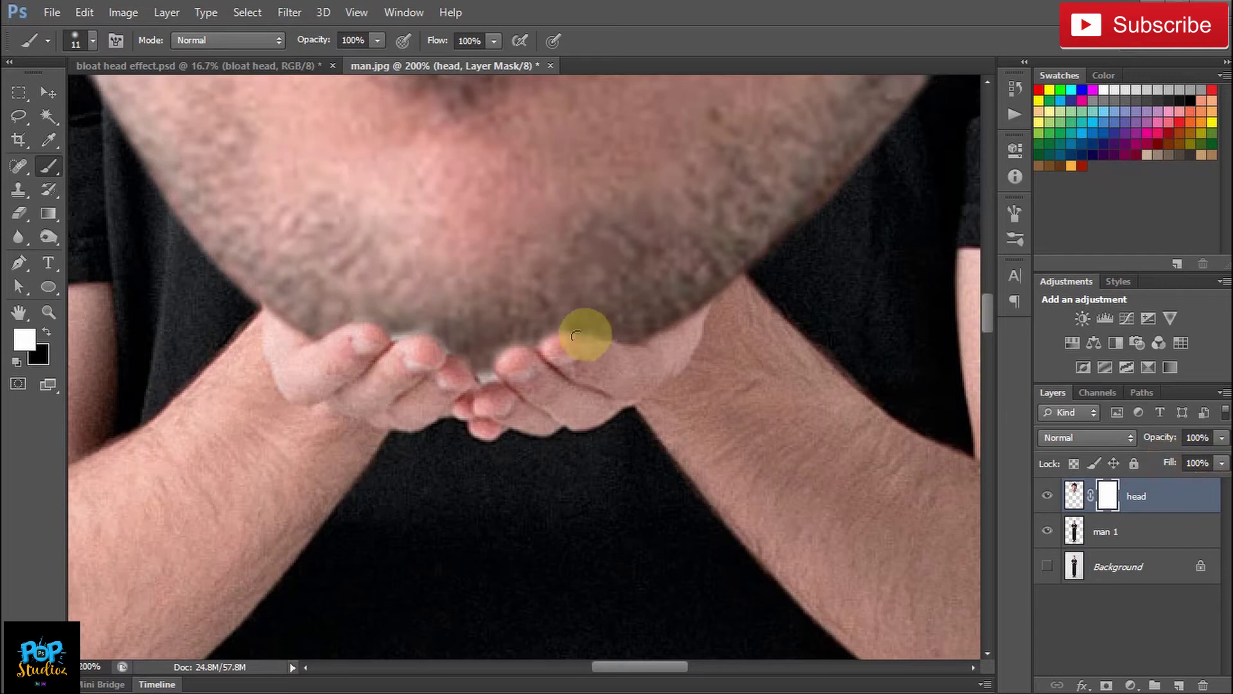
pyautogui.click(407, 322)
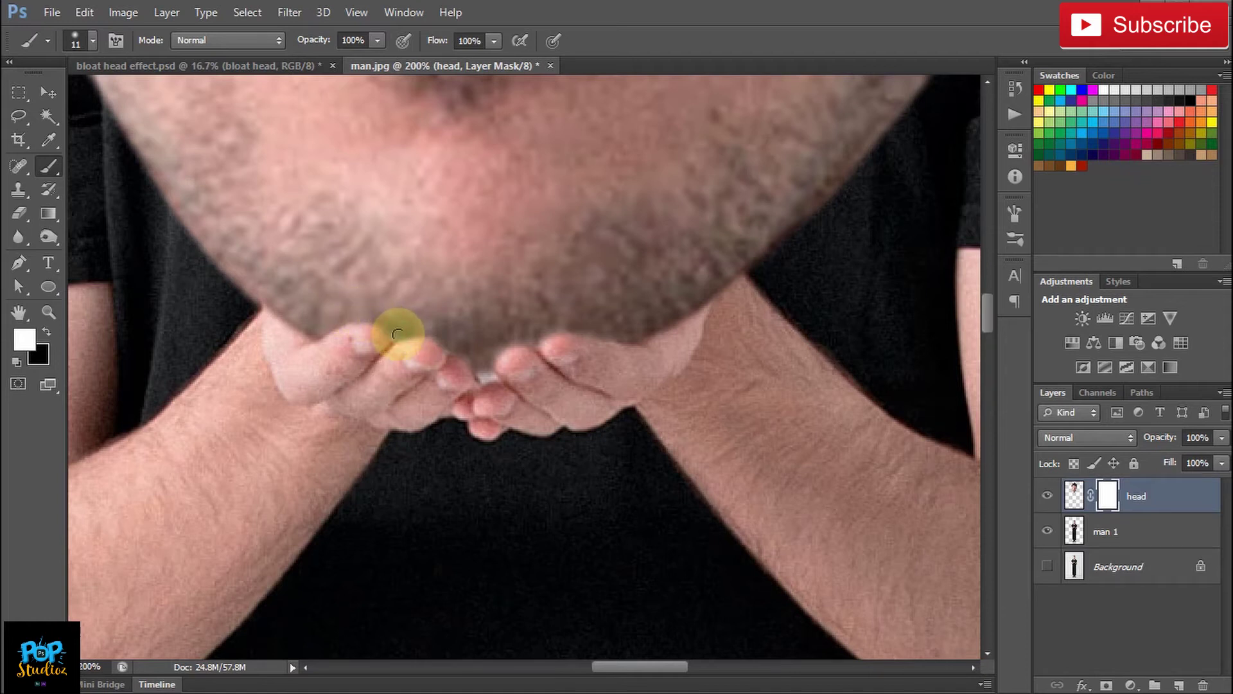
pyautogui.click(470, 345)
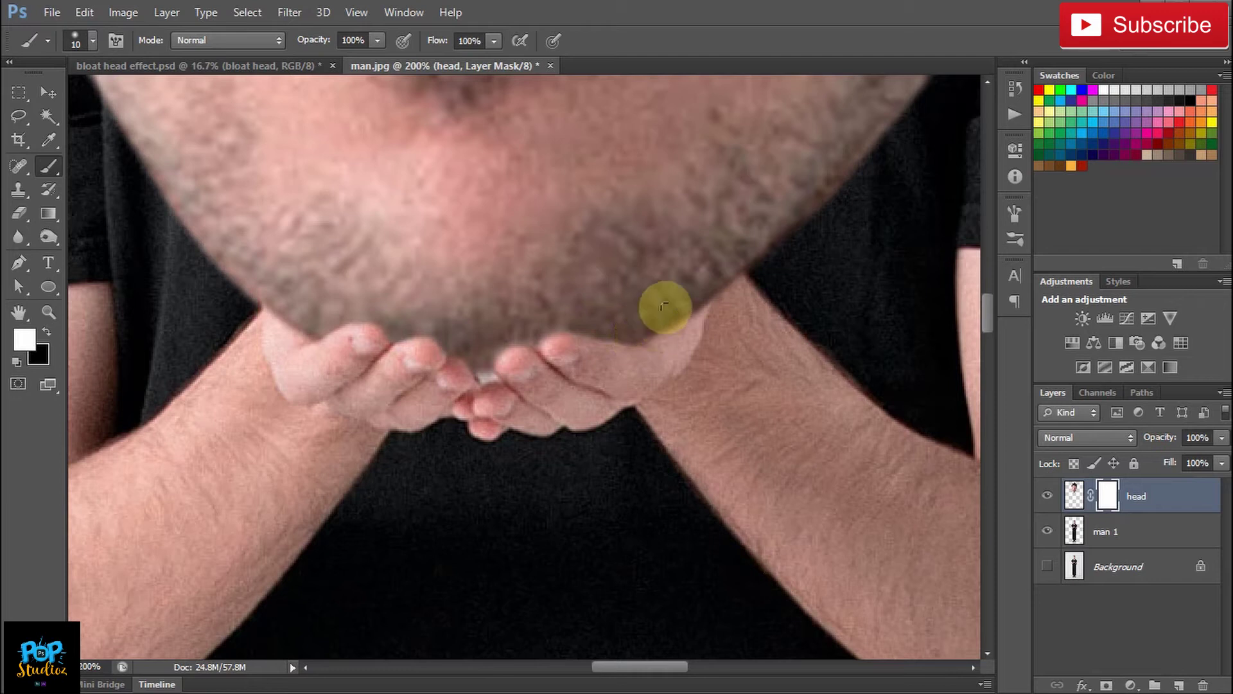
# Step: Target the "head" layer's image instead of its mask and open the Liquify filter on it
pyautogui.click(49, 311)
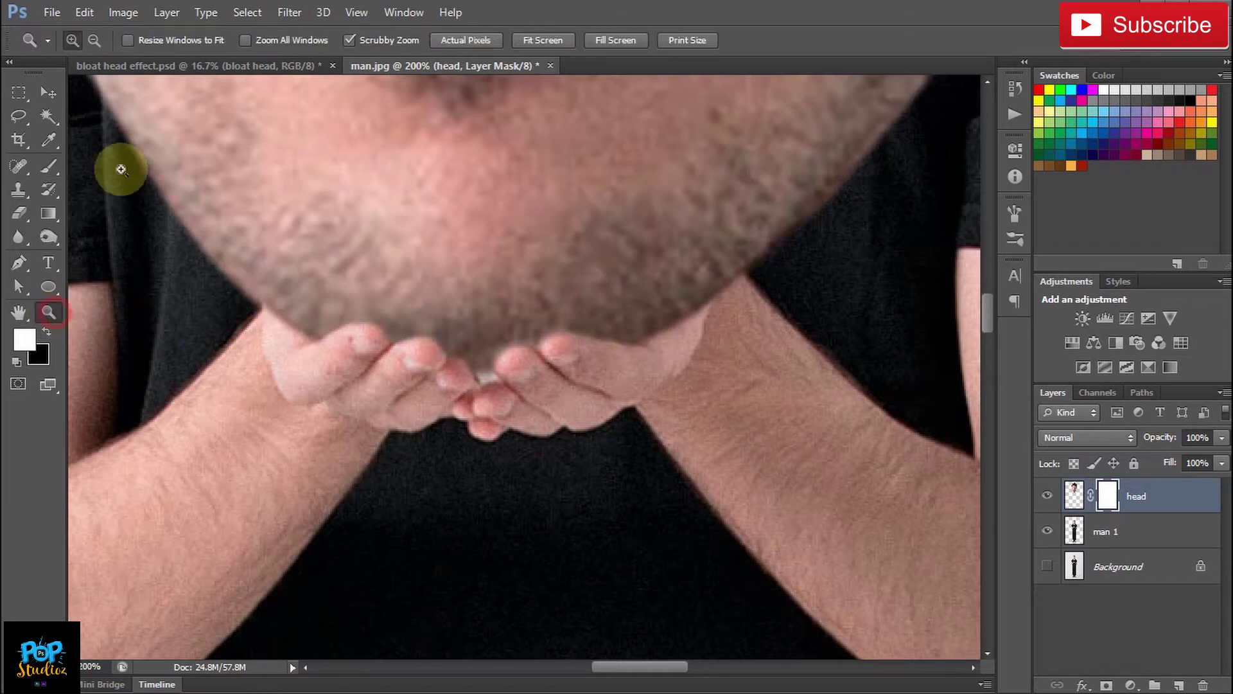
pyautogui.click(454, 187)
pyautogui.click(455, 187)
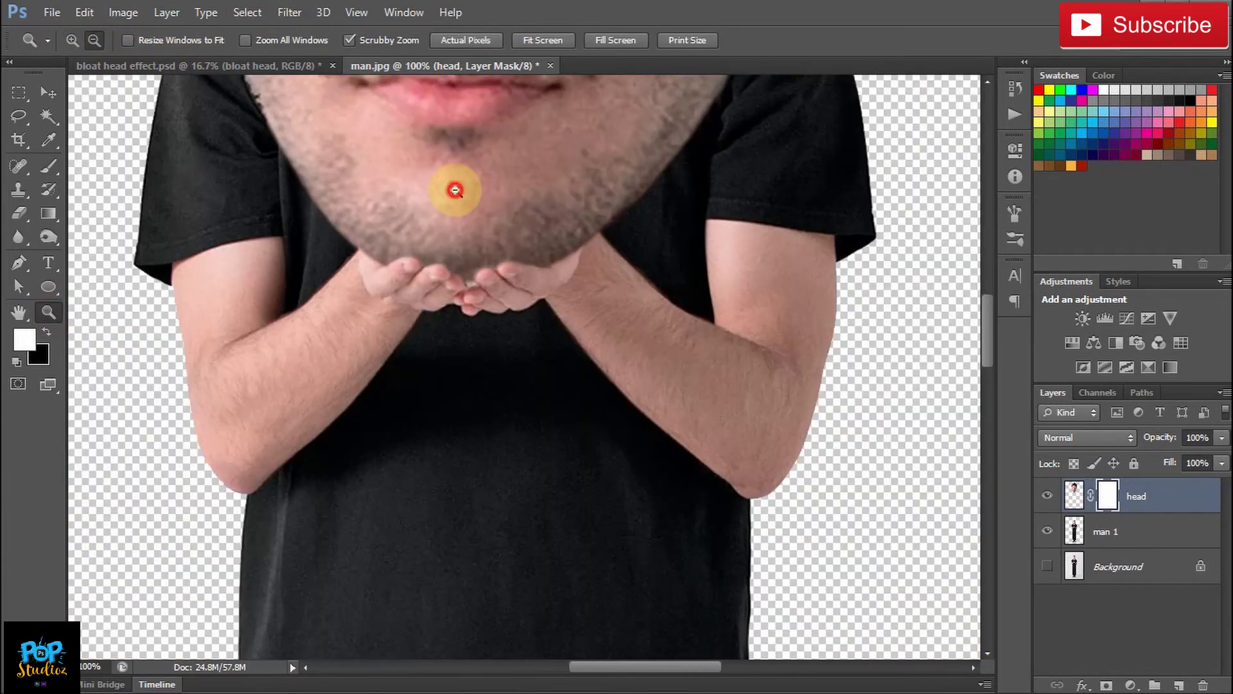
pyautogui.click(454, 187)
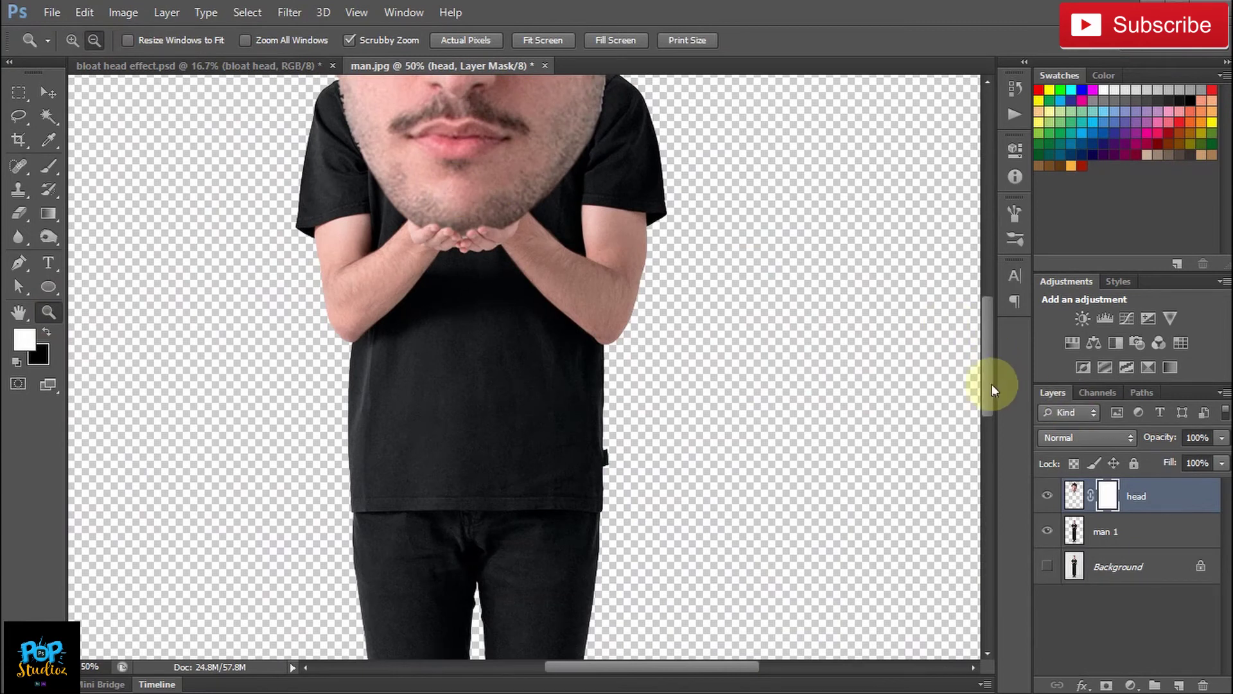
pyautogui.moveTo(992, 384); pyautogui.dragTo(991, 297)
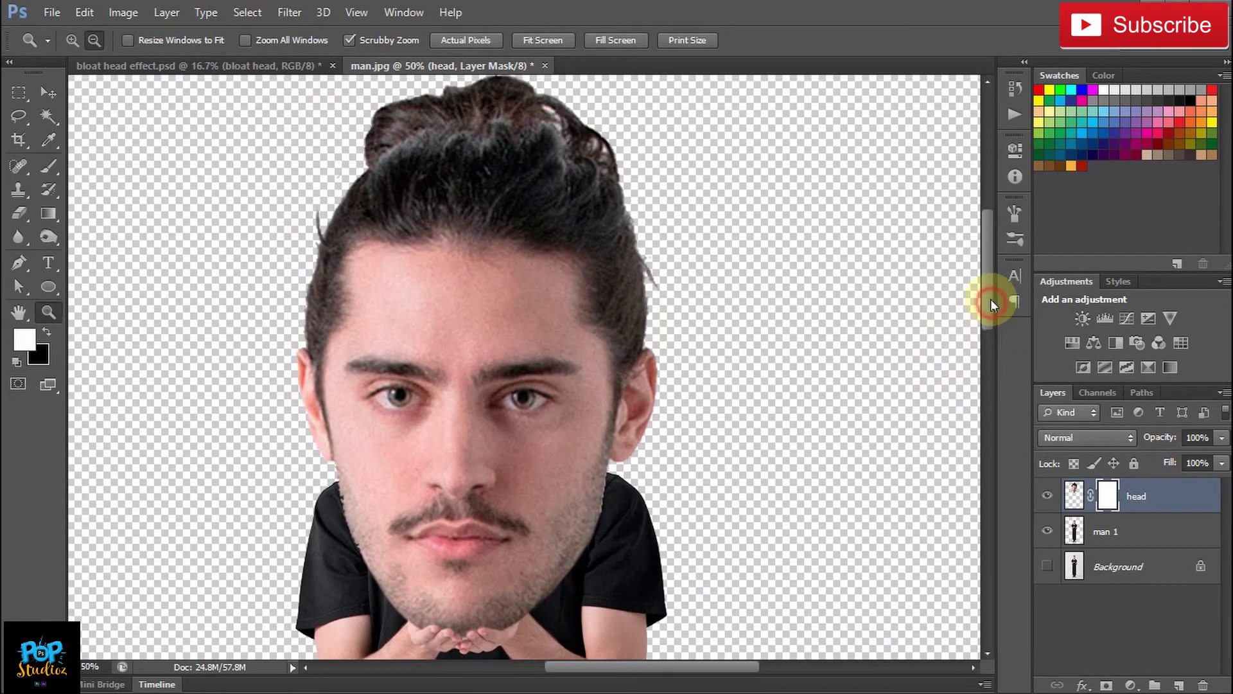
pyautogui.click(289, 13)
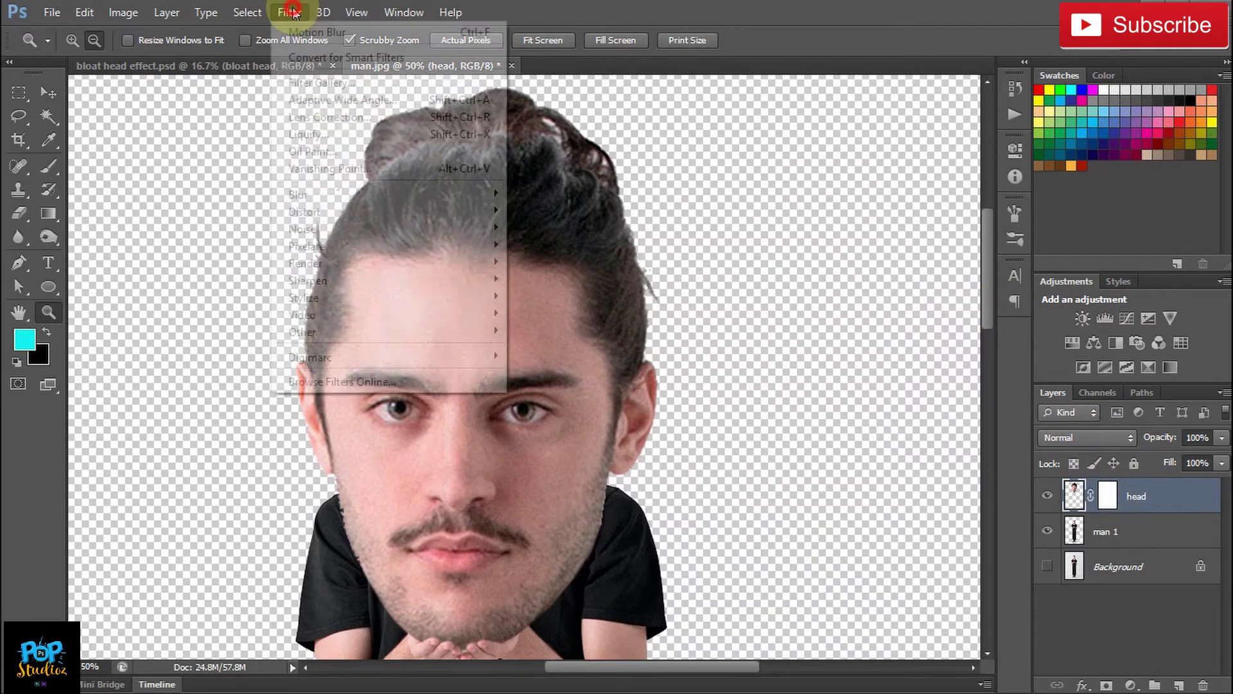
pyautogui.click(322, 134)
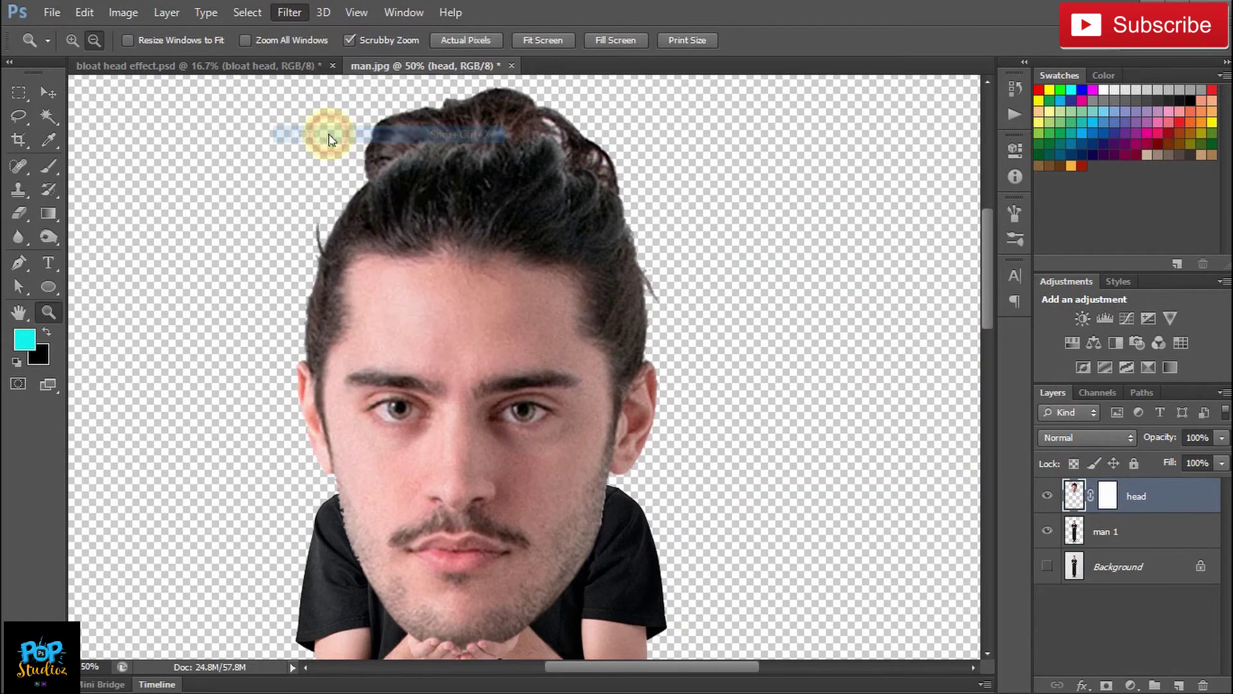
# Step: Frame the face in the Liquify preview and reduce the Bloat tool's brush size to 150
pyautogui.click(363, 157)
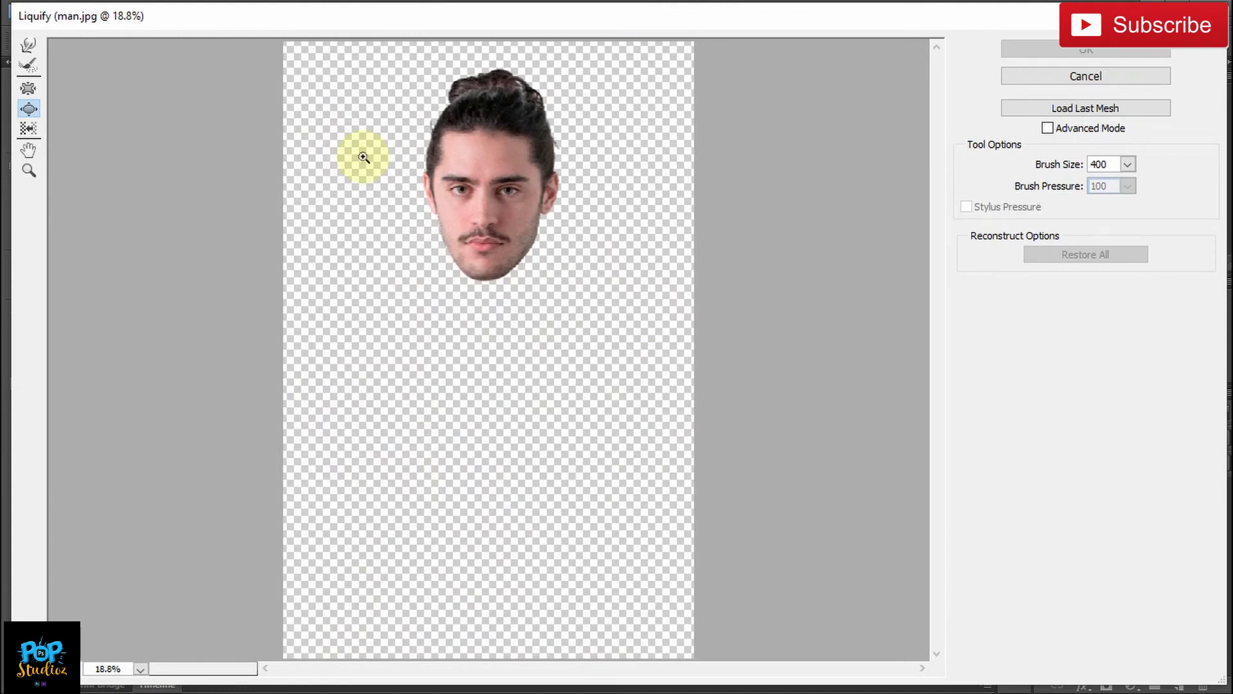
pyautogui.click(364, 158)
pyautogui.click(363, 157)
pyautogui.click(364, 157)
pyautogui.click(364, 157)
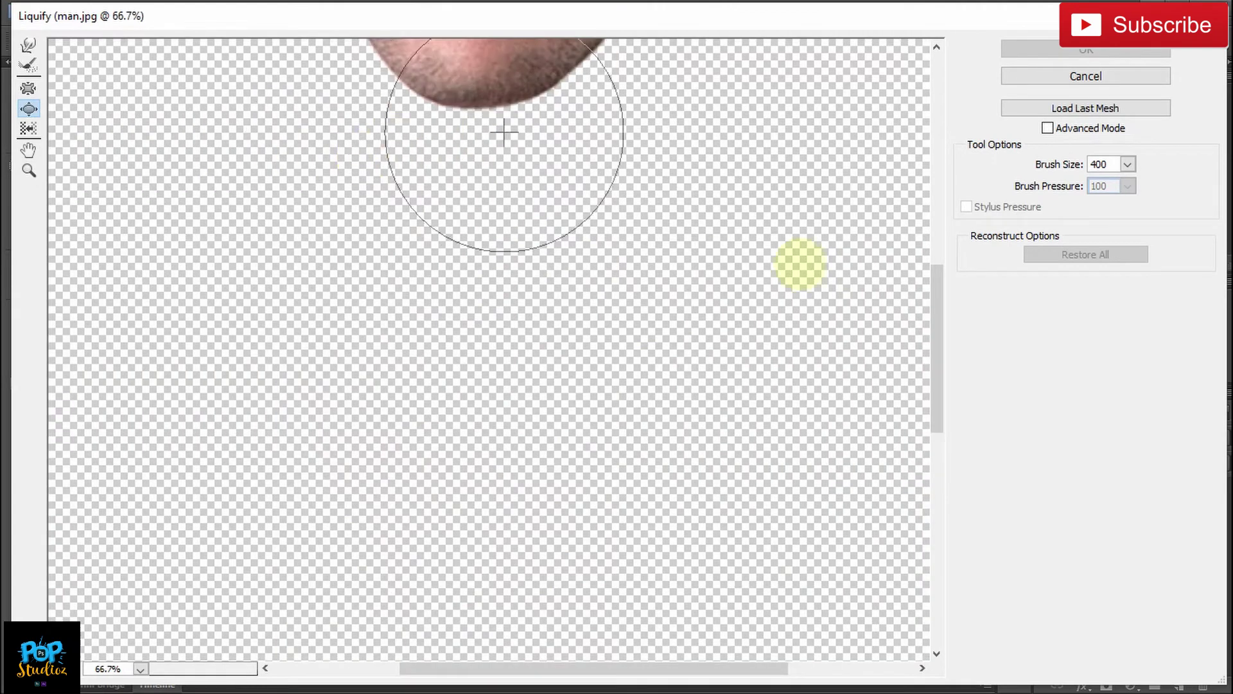
pyautogui.moveTo(933, 343); pyautogui.dragTo(920, 191)
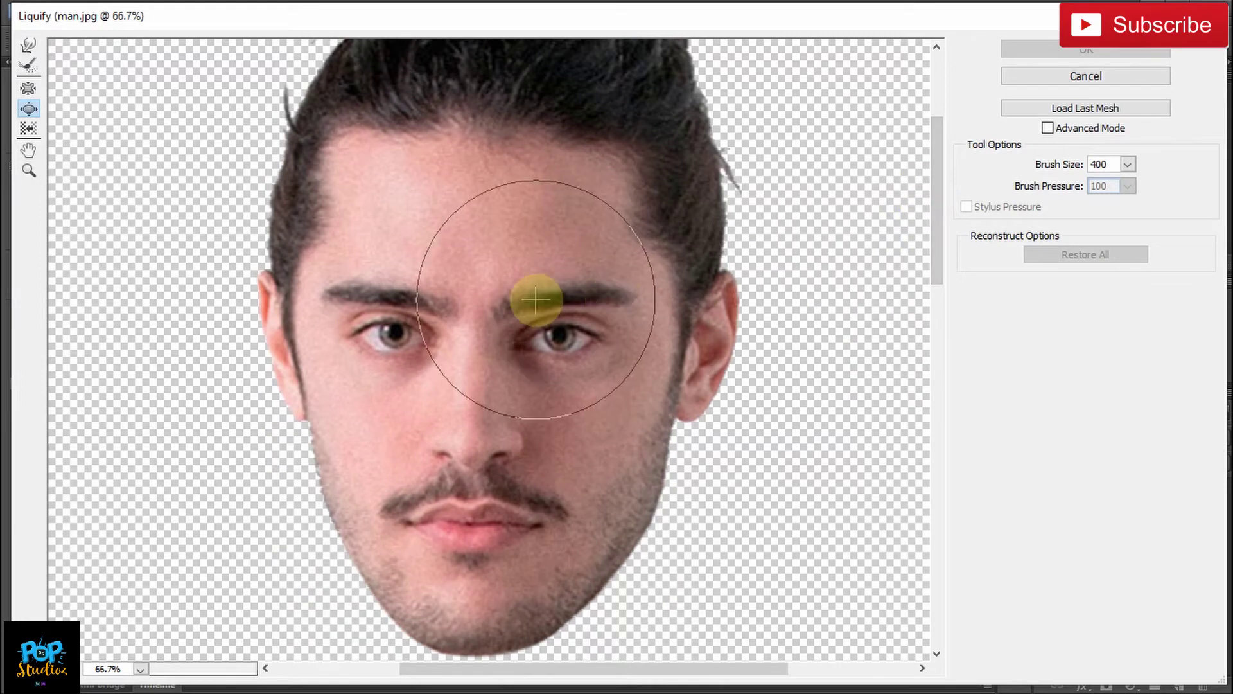
pyautogui.click(471, 296)
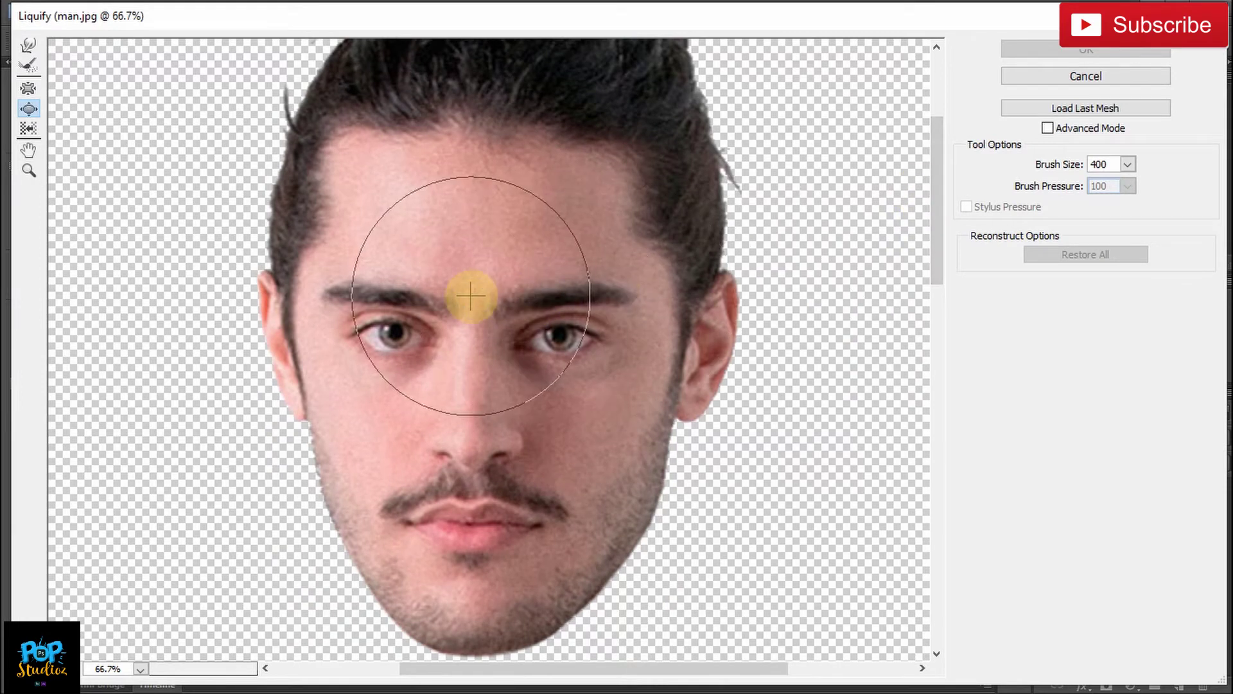
pyautogui.press('[')
pyautogui.press('[')
pyautogui.press('[')
pyautogui.press('[')
pyautogui.press('[')
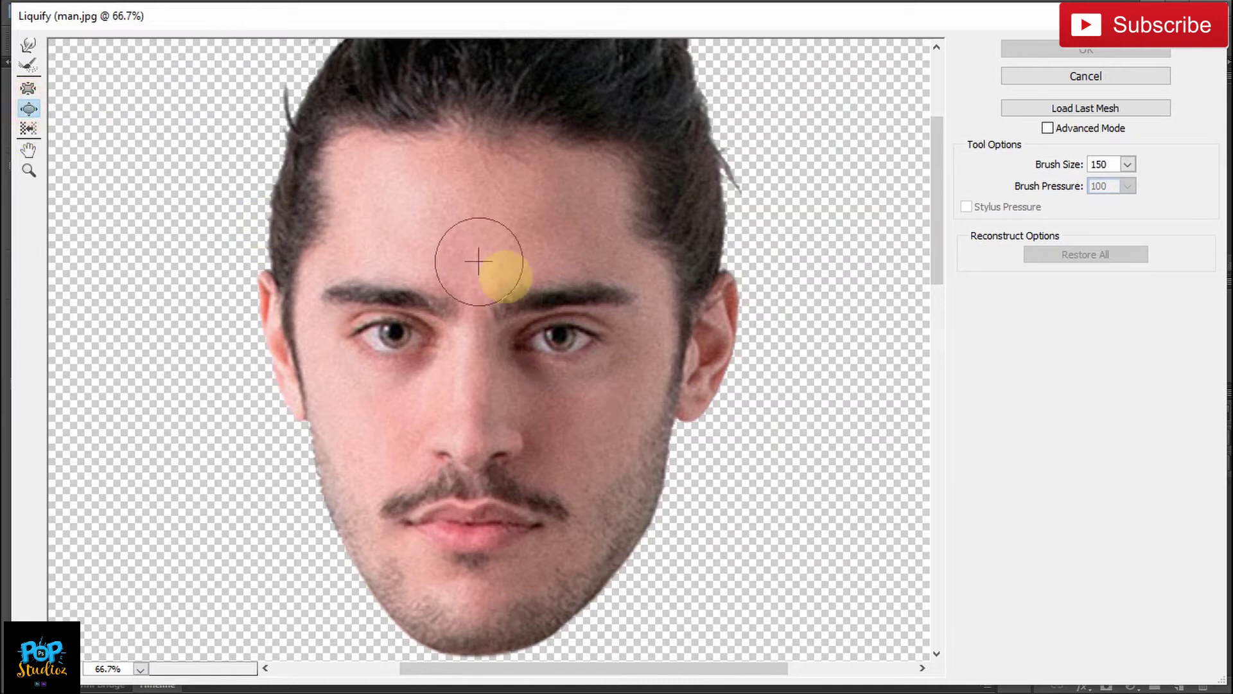
# Step: Bloat the eyes slightly, undo the last eye stroke, and apply short Bloat strokes to both ears
pyautogui.click(560, 347)
pyautogui.moveTo(560, 347); pyautogui.dragTo(543, 352)
pyautogui.moveTo(399, 345)
pyautogui.mouseDown()
pyautogui.moveTo(376, 346)
pyautogui.moveTo(399, 350)
pyautogui.moveTo(389, 328)
pyautogui.mouseUp()
pyautogui.hotkey('ctrl', 'z')
pyautogui.moveTo(311, 336); pyautogui.dragTo(278, 342)
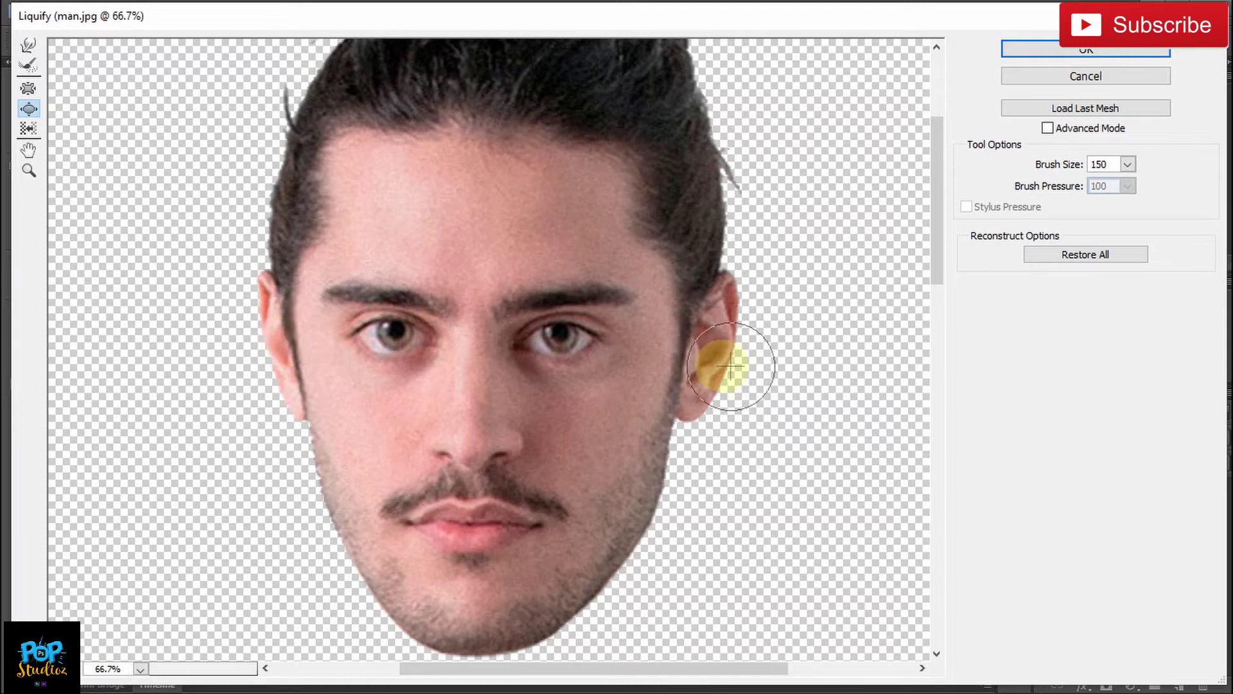
pyautogui.moveTo(730, 358); pyautogui.dragTo(703, 355)
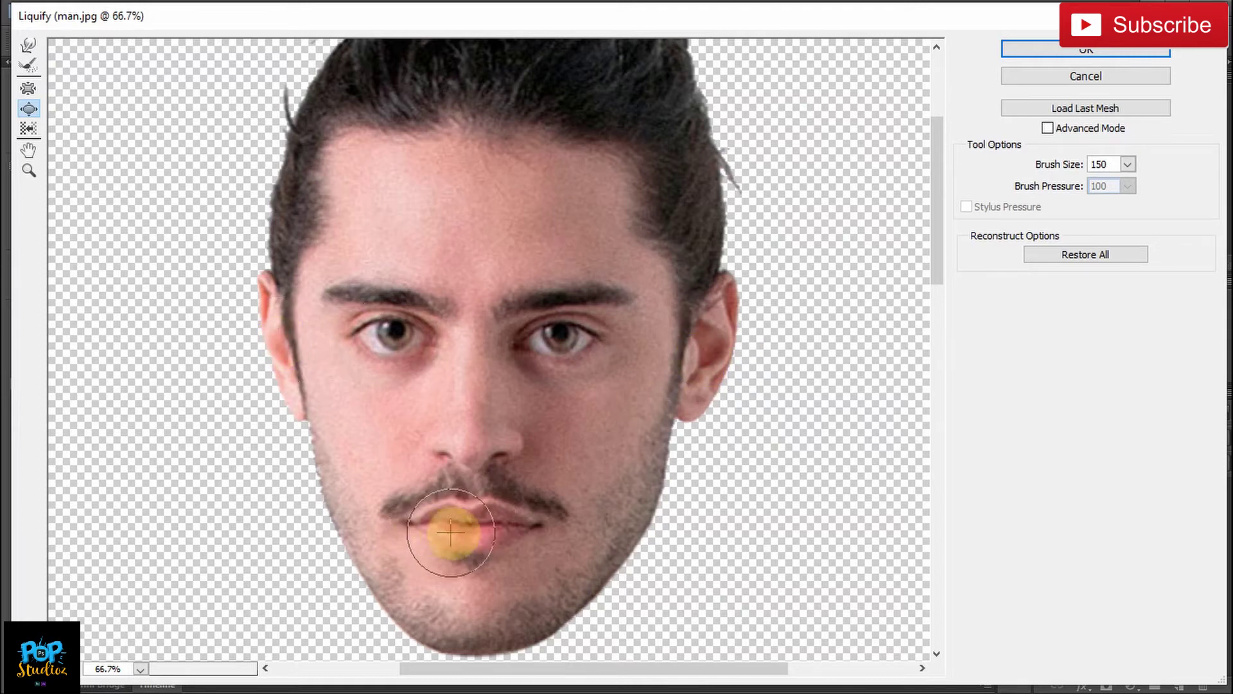
# Step: Bloat the lips to make them fuller and lightly apply the same effect to both eyes and the nose
pyautogui.moveTo(466, 523)
pyautogui.mouseDown()
pyautogui.moveTo(519, 523)
pyautogui.moveTo(413, 523)
pyautogui.moveTo(476, 531)
pyautogui.moveTo(504, 523)
pyautogui.moveTo(441, 521)
pyautogui.moveTo(505, 518)
pyautogui.mouseUp()
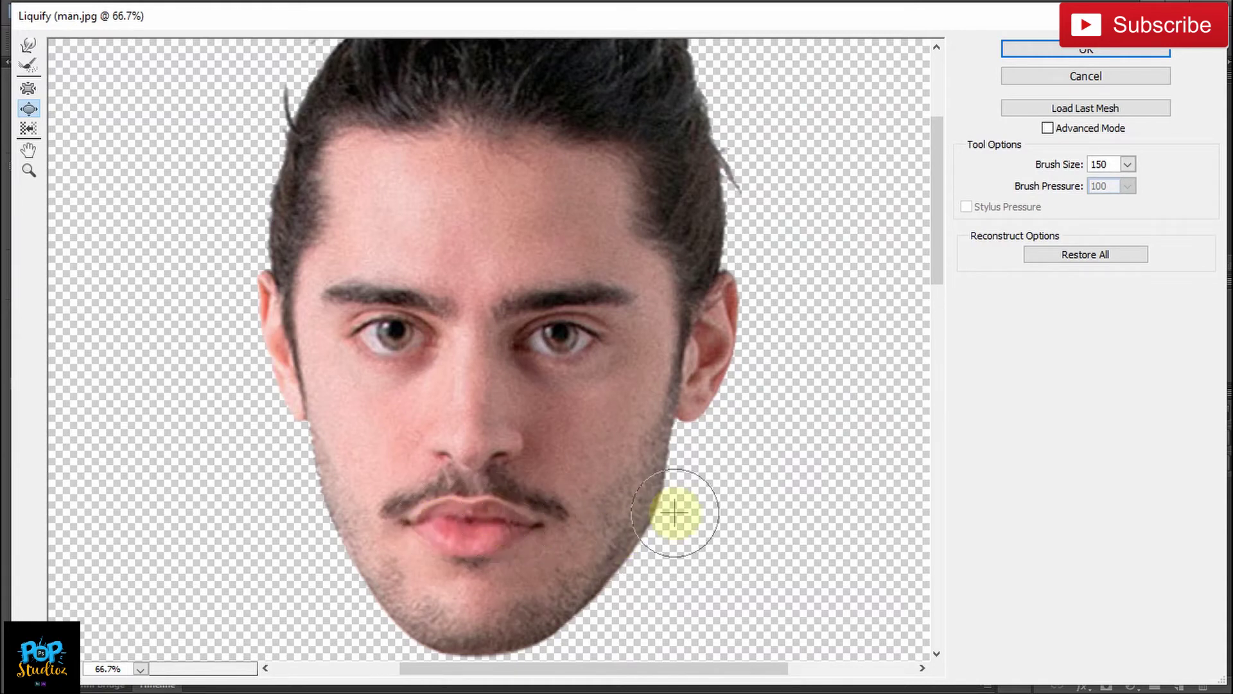
pyautogui.click(568, 347)
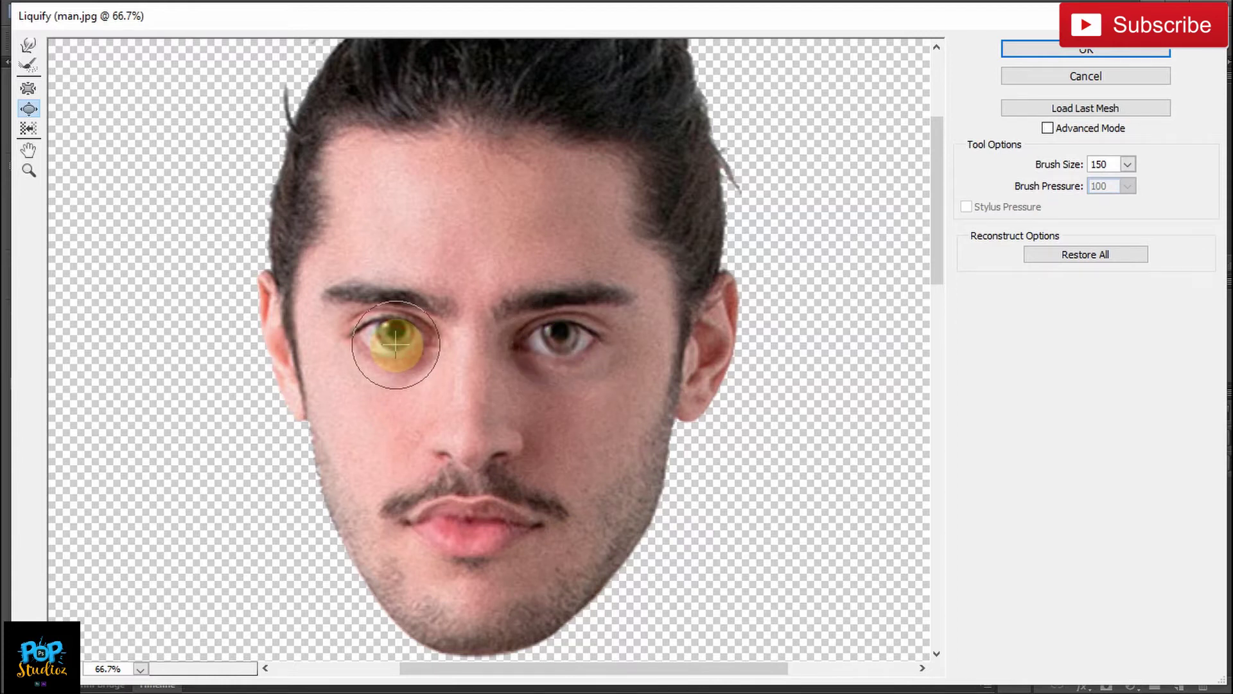
pyautogui.moveTo(396, 345)
pyautogui.mouseDown()
pyautogui.moveTo(489, 344)
pyautogui.moveTo(478, 427)
pyautogui.mouseUp()
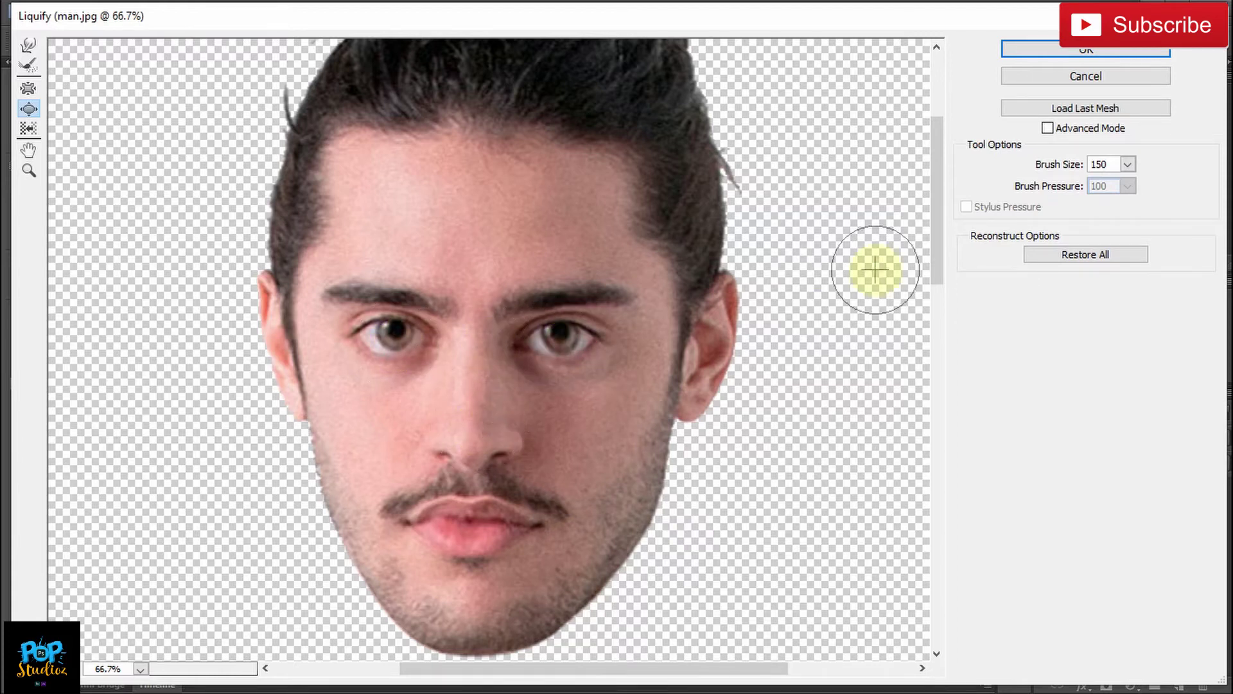
# Step: Use the Pucker tool to slim the bridge of the nose and lightly shrink both ears
pyautogui.click(29, 87)
pyautogui.moveTo(496, 393); pyautogui.dragTo(470, 400)
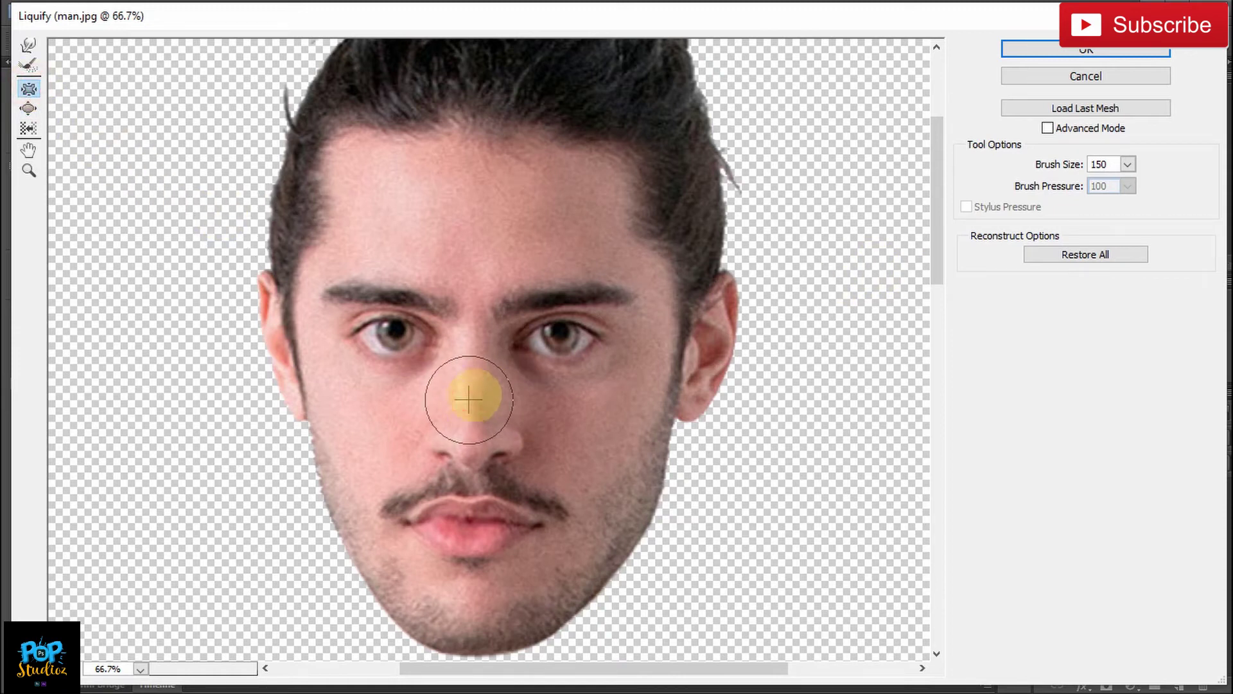
pyautogui.click(713, 336)
pyautogui.click(272, 333)
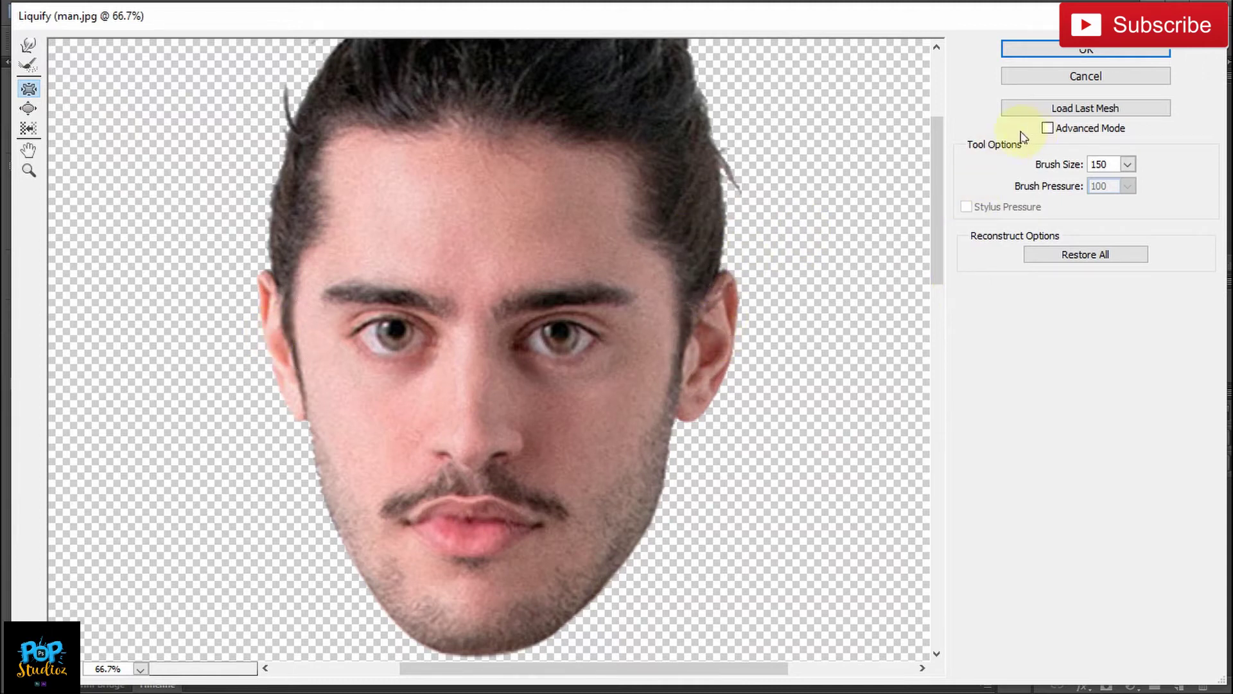
# Step: Bloat the jawline on the image's left side with the Bloat tool, then apply the Liquify changes to the head
pyautogui.click(28, 108)
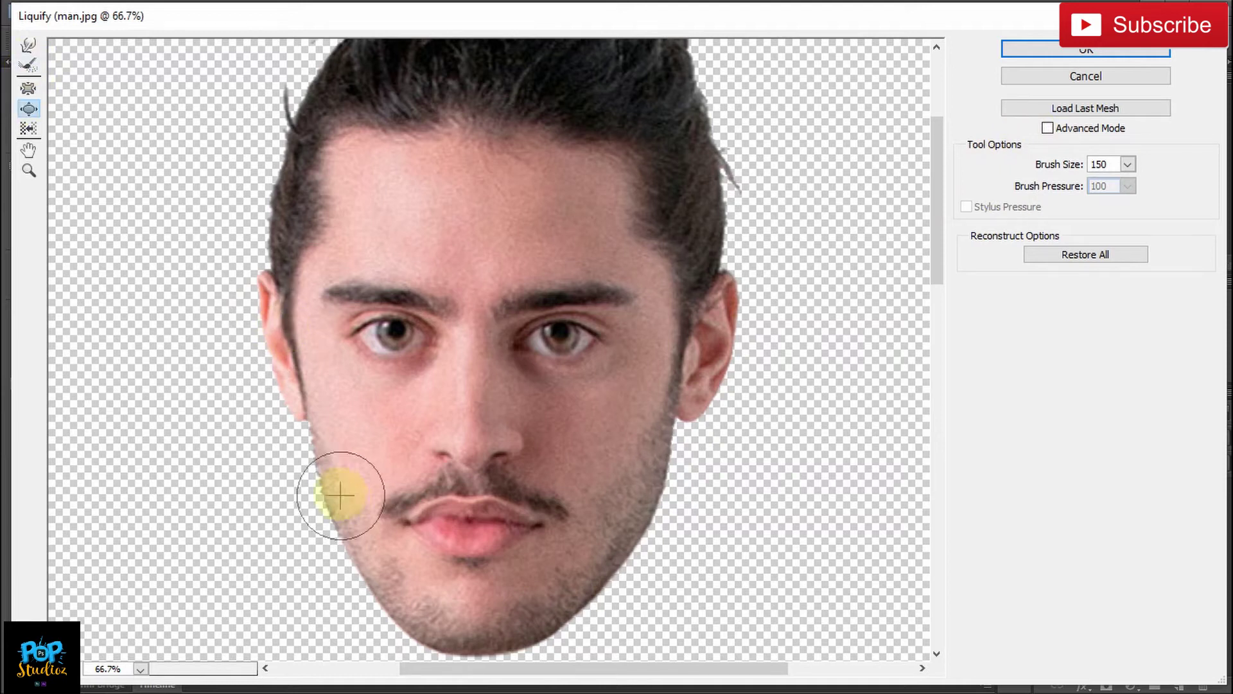
pyautogui.click(325, 456)
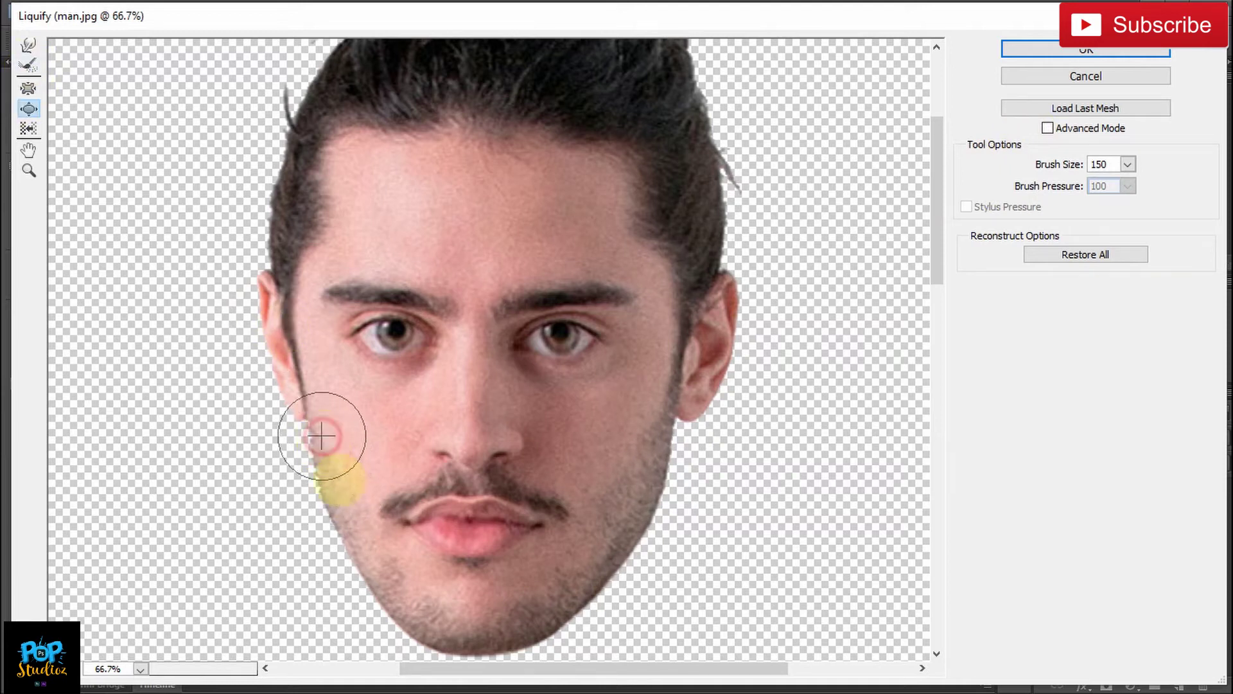
pyautogui.click(348, 521)
pyautogui.click(356, 551)
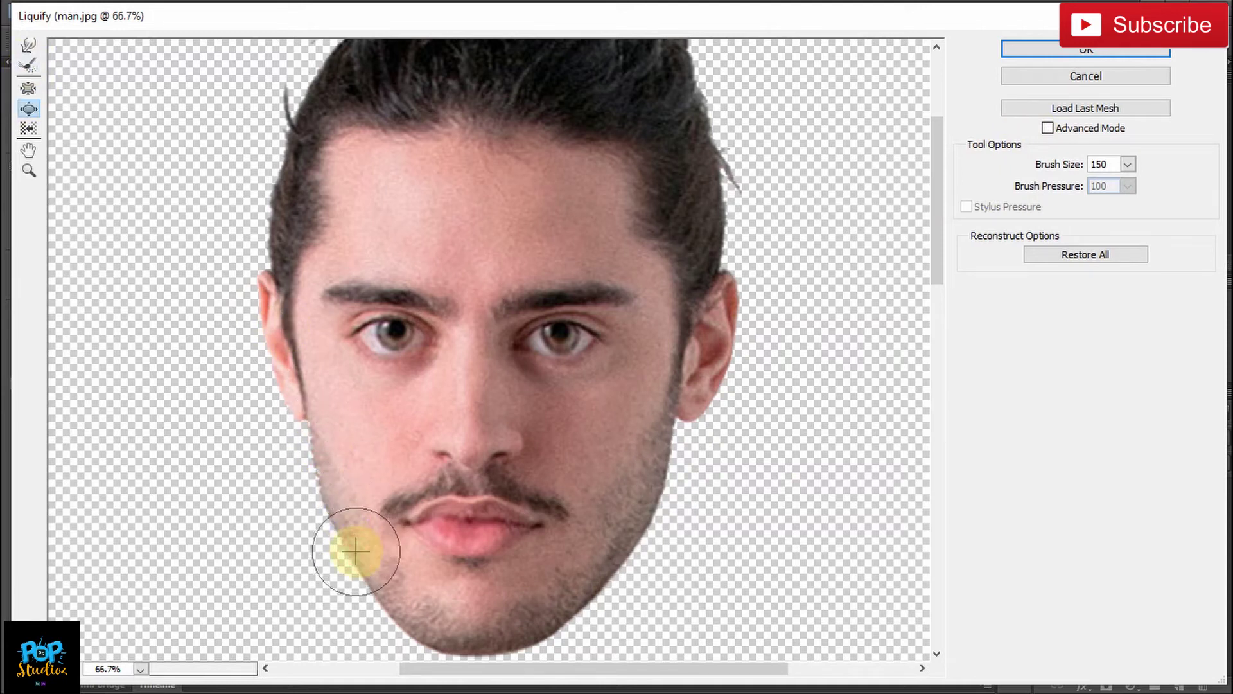
pyautogui.click(1072, 49)
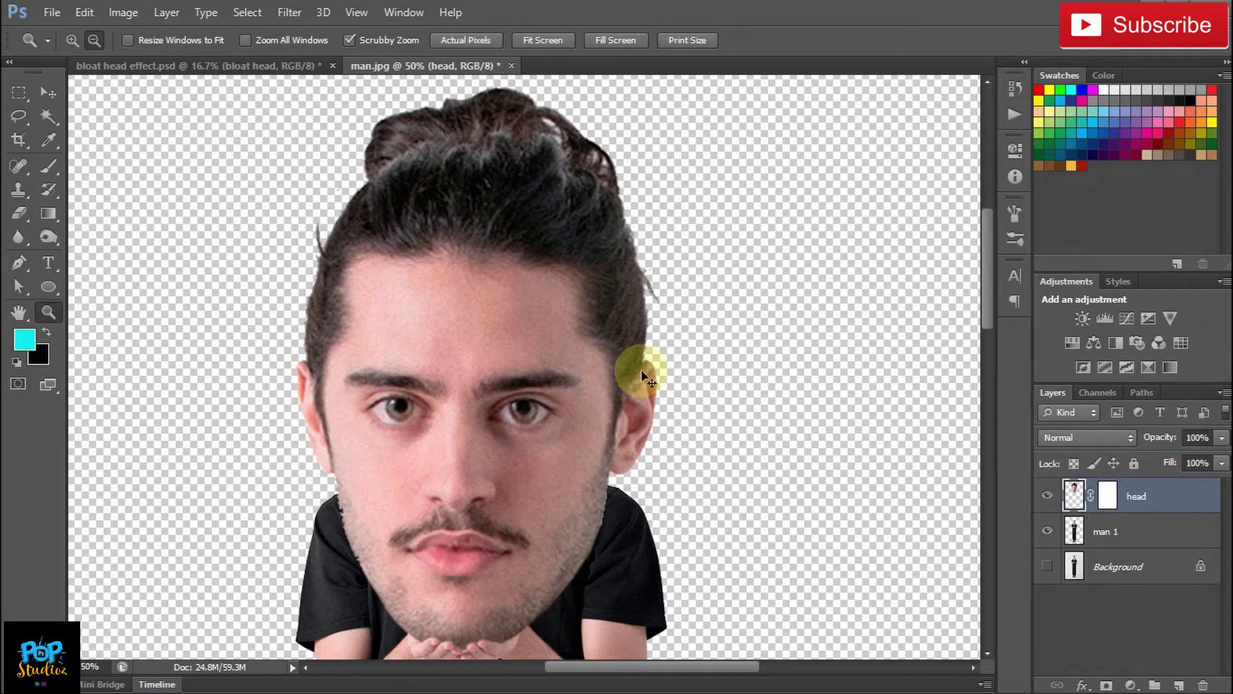
pyautogui.hotkey('ctrl', '-')
pyautogui.hotkey('ctrl', '-')
pyautogui.hotkey('ctrl', '-')
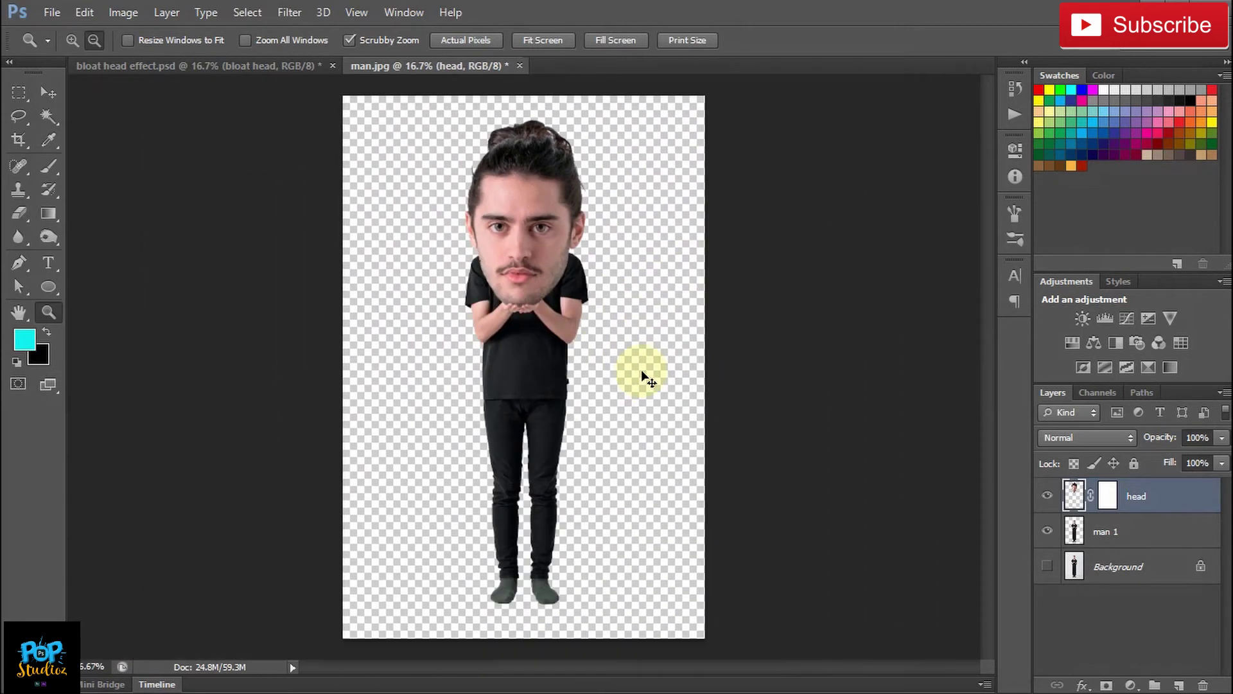
# Step: Make the Background layer visible behind the cut-out man
pyautogui.hotkey('ctrl', '+')
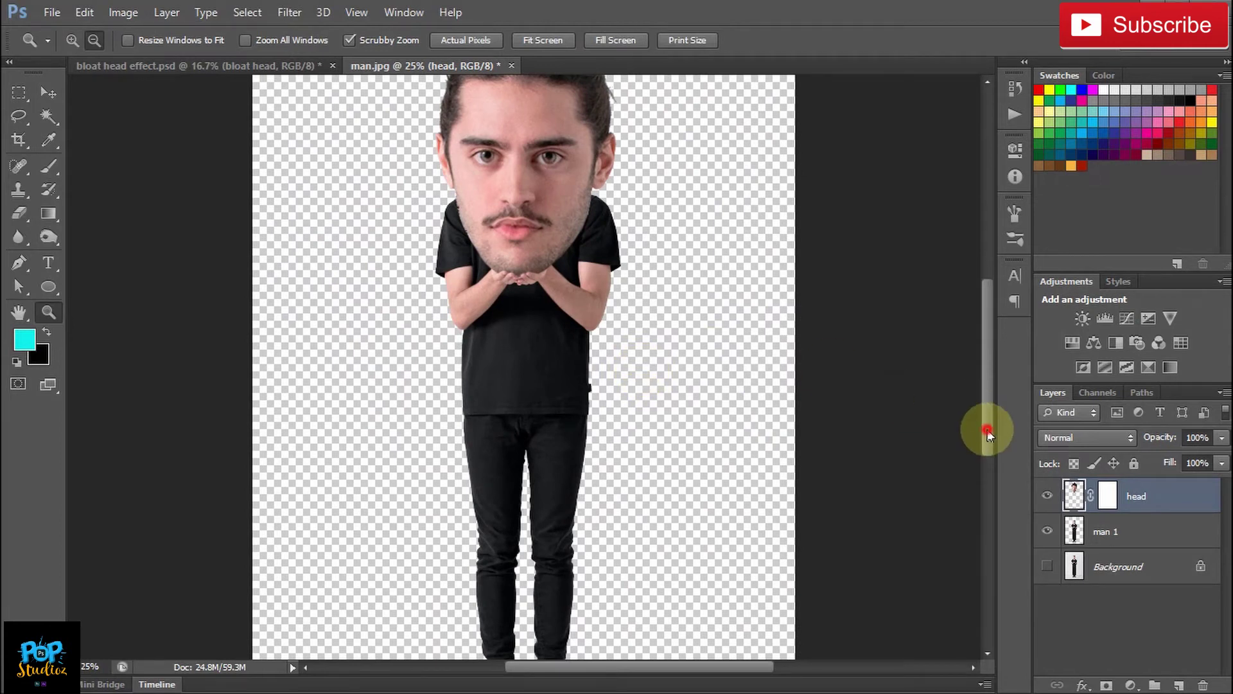
pyautogui.moveTo(988, 429); pyautogui.dragTo(970, 361)
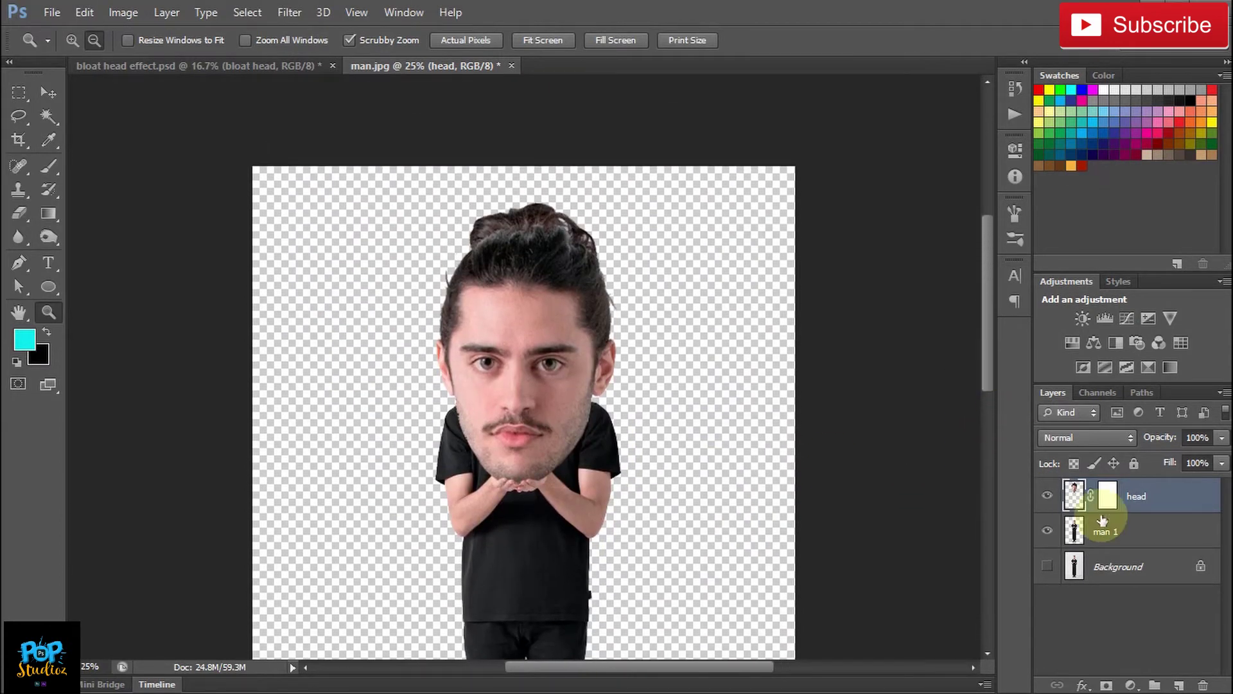
pyautogui.click(1048, 566)
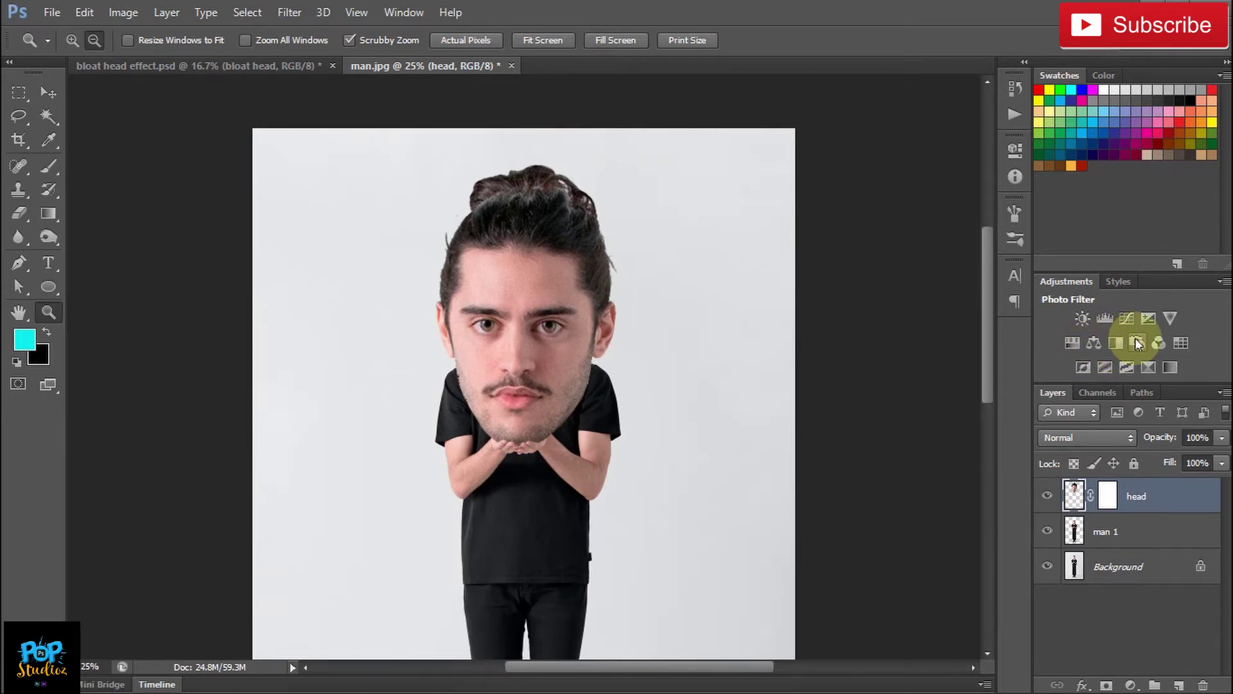
# Step: Add a Curves adjustment above the head layer, pull the RGB curve's midtones down to darken the image, and invert its mask to black
pyautogui.click(1127, 317)
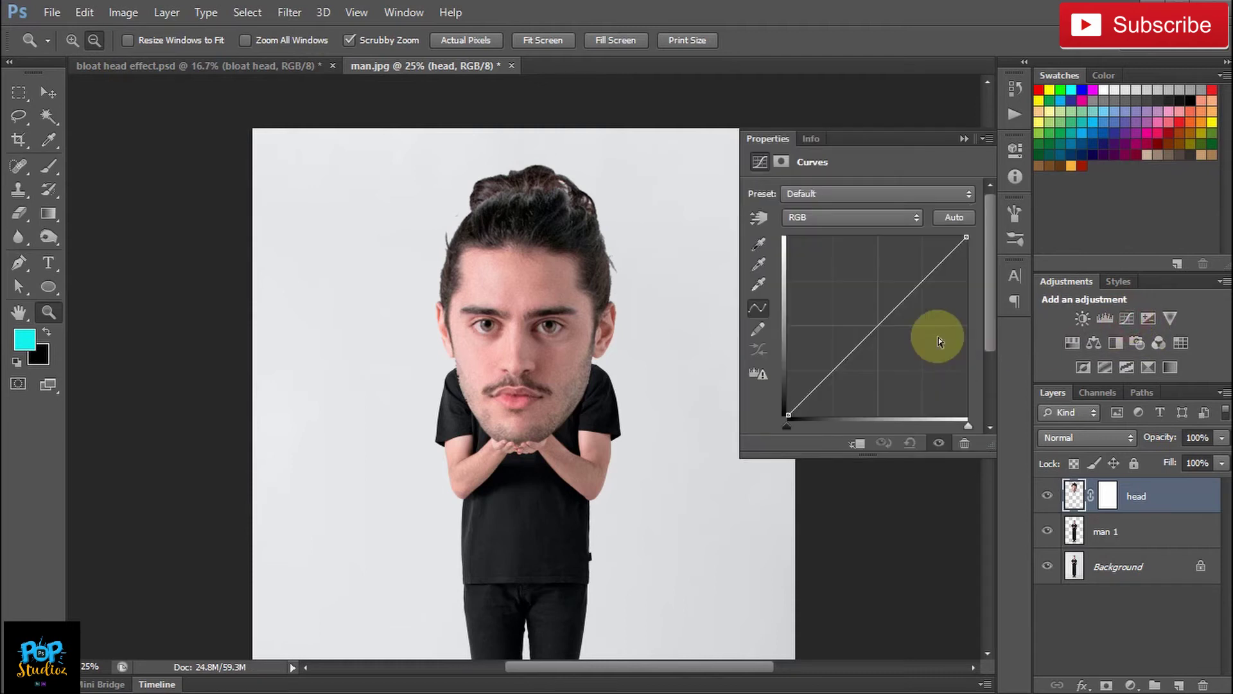
pyautogui.click(892, 318)
pyautogui.moveTo(896, 320); pyautogui.dragTo(915, 343)
pyautogui.click(964, 138)
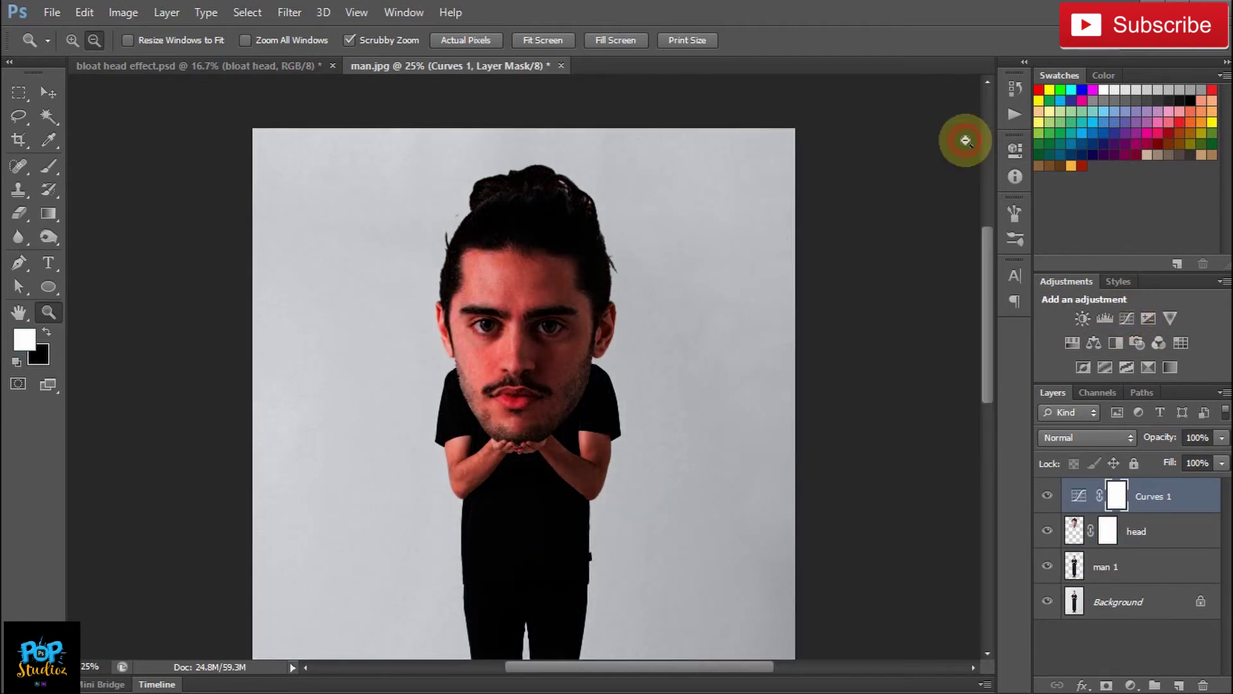
pyautogui.hotkey('ctrl', 'i')
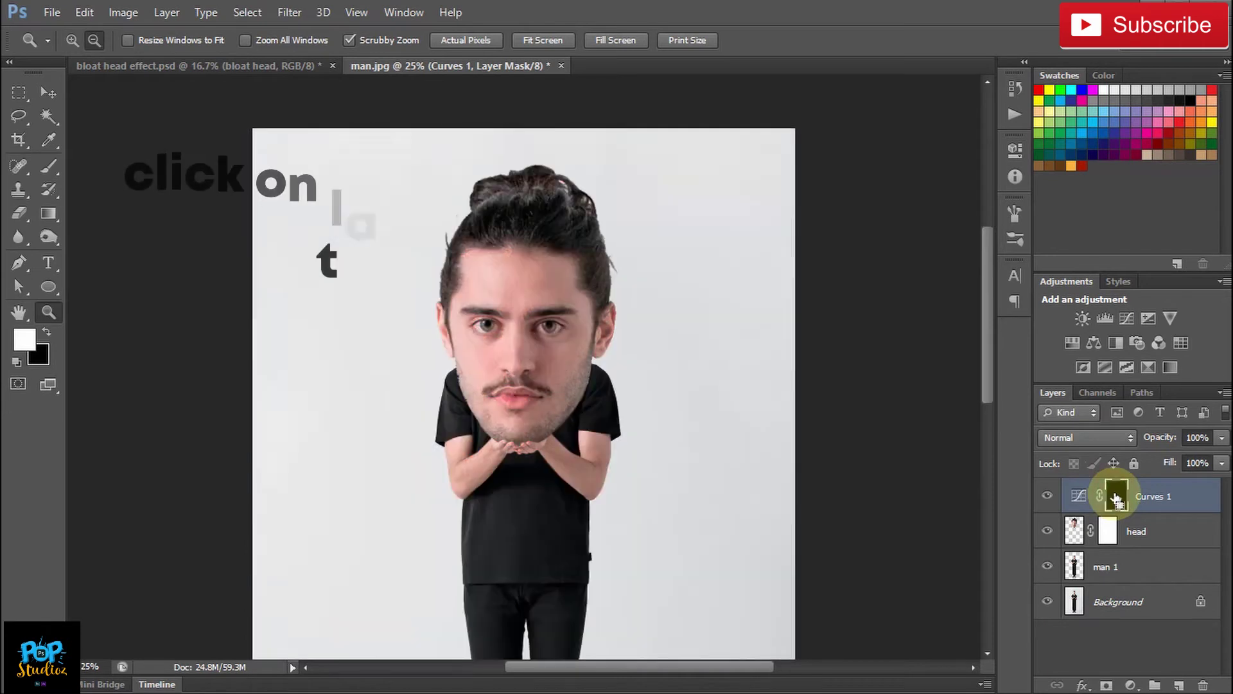
# Step: Paint white with the Brush on the Curves mask where the chin meets the fingers of the hand on the image's left side
pyautogui.click(72, 40)
pyautogui.click(598, 437)
pyautogui.click(599, 439)
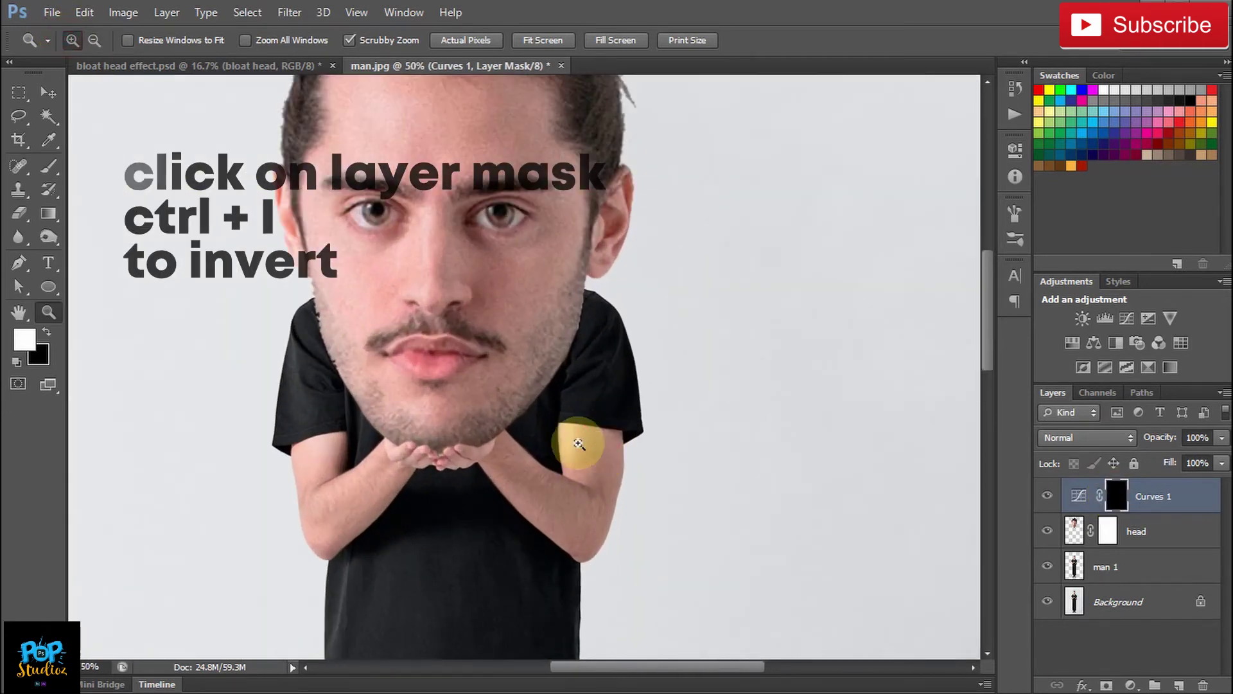
pyautogui.click(466, 429)
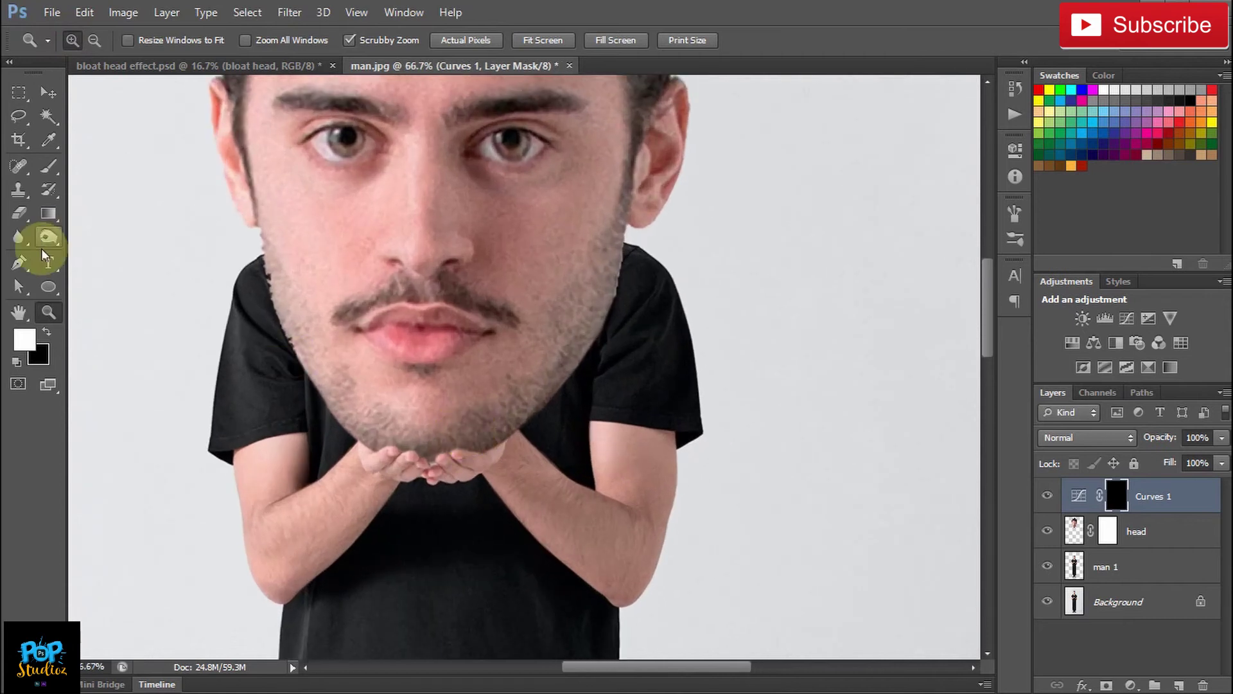
pyautogui.click(48, 165)
pyautogui.moveTo(385, 459); pyautogui.dragTo(331, 436)
pyautogui.click(662, 483)
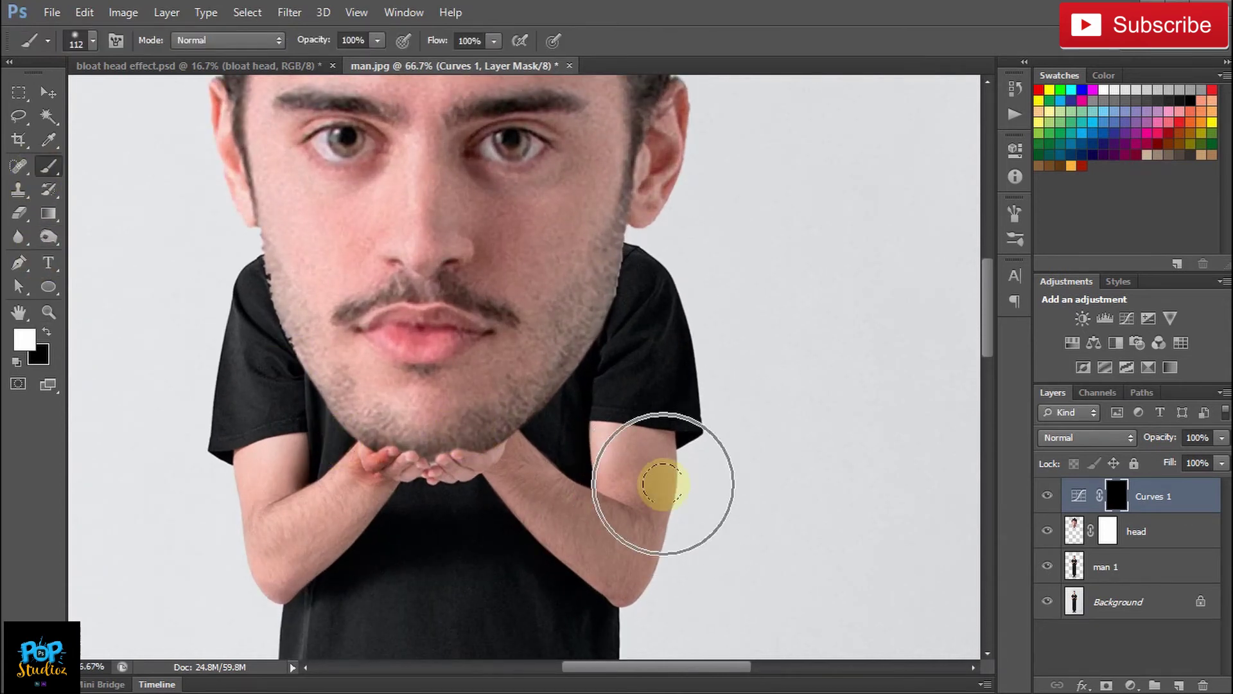
# Step: Clip the Curves 1 adjustment layer to the head layer
pyautogui.click(1167, 494)
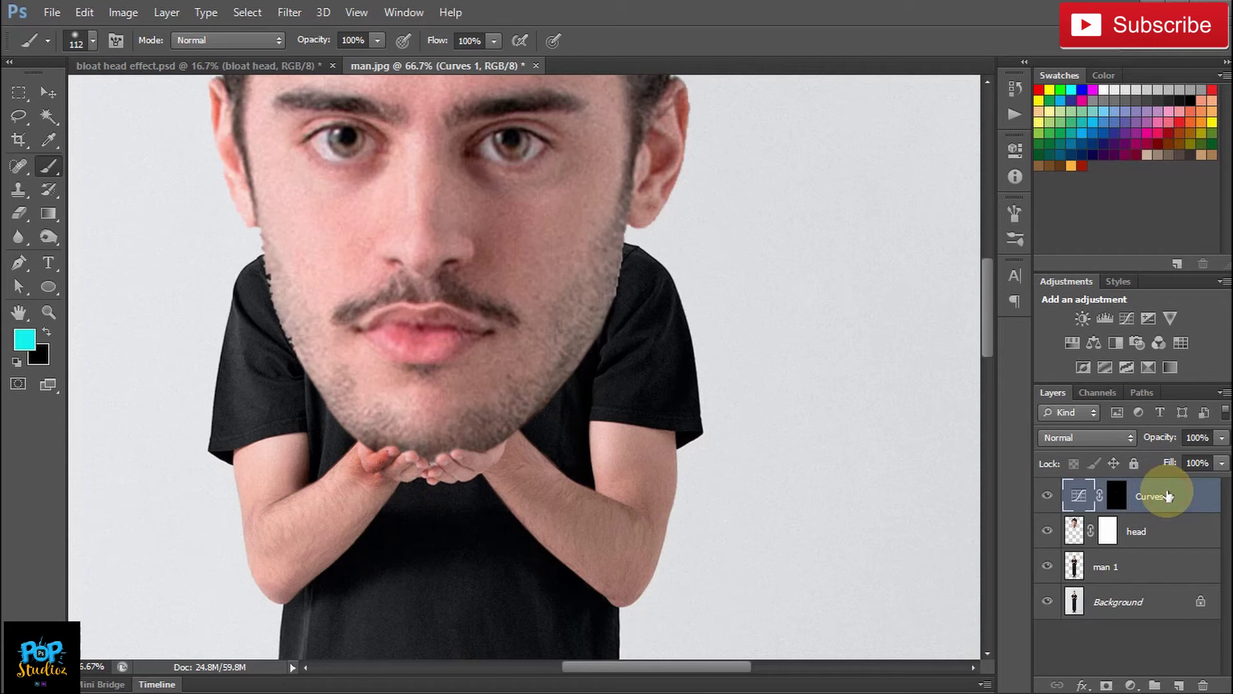
pyautogui.rightClick(1168, 495)
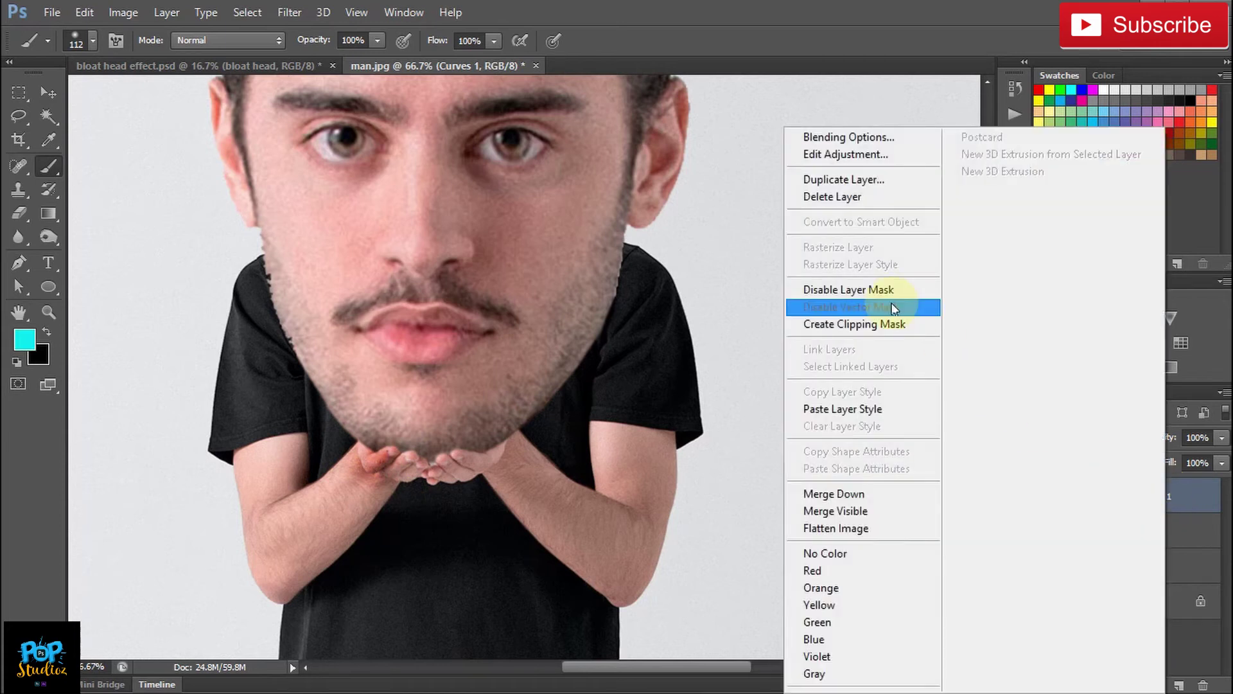
pyautogui.click(893, 323)
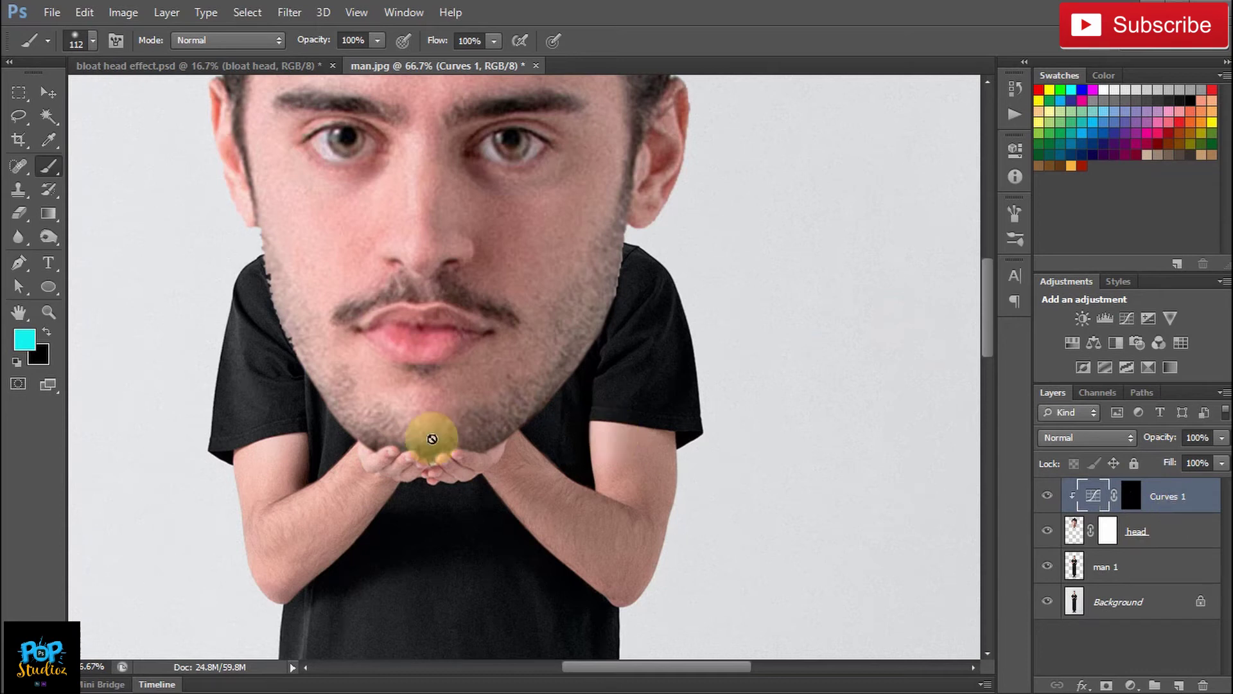
# Step: Rename the clipped Curves layer "head shadow" and paint white on its mask along the chin and lower jaw
pyautogui.click(1133, 496)
pyautogui.doubleClick(1166, 497)
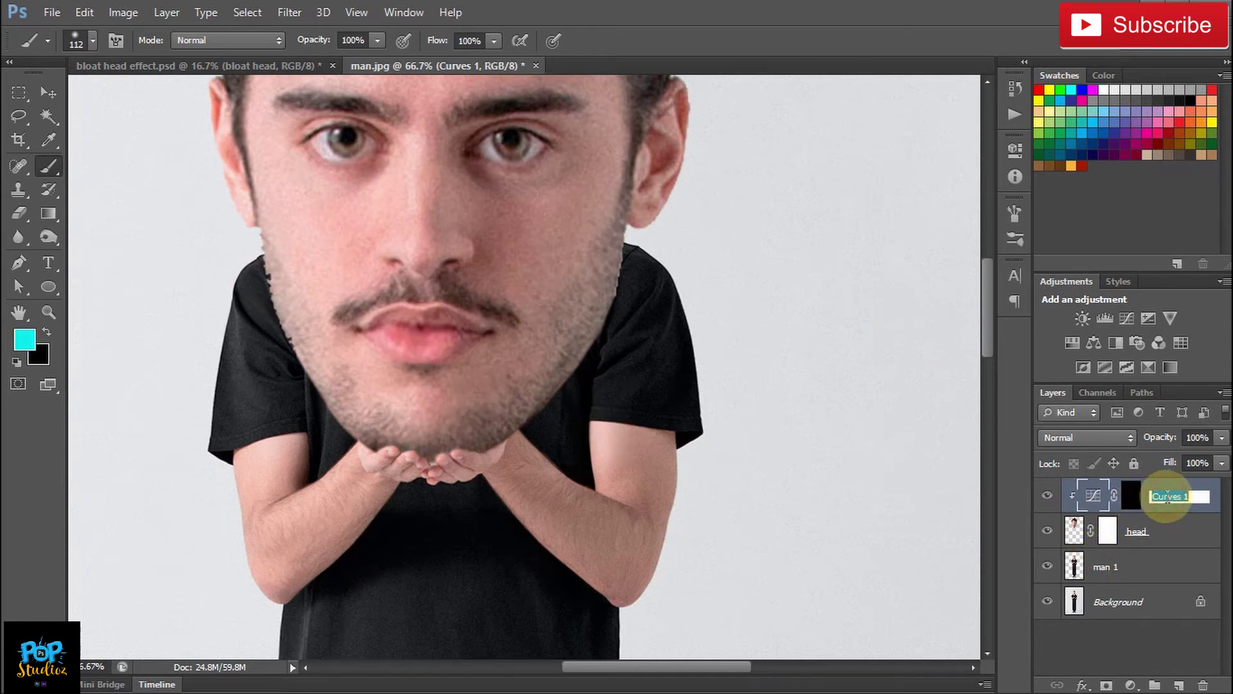
pyautogui.write('head shadow')
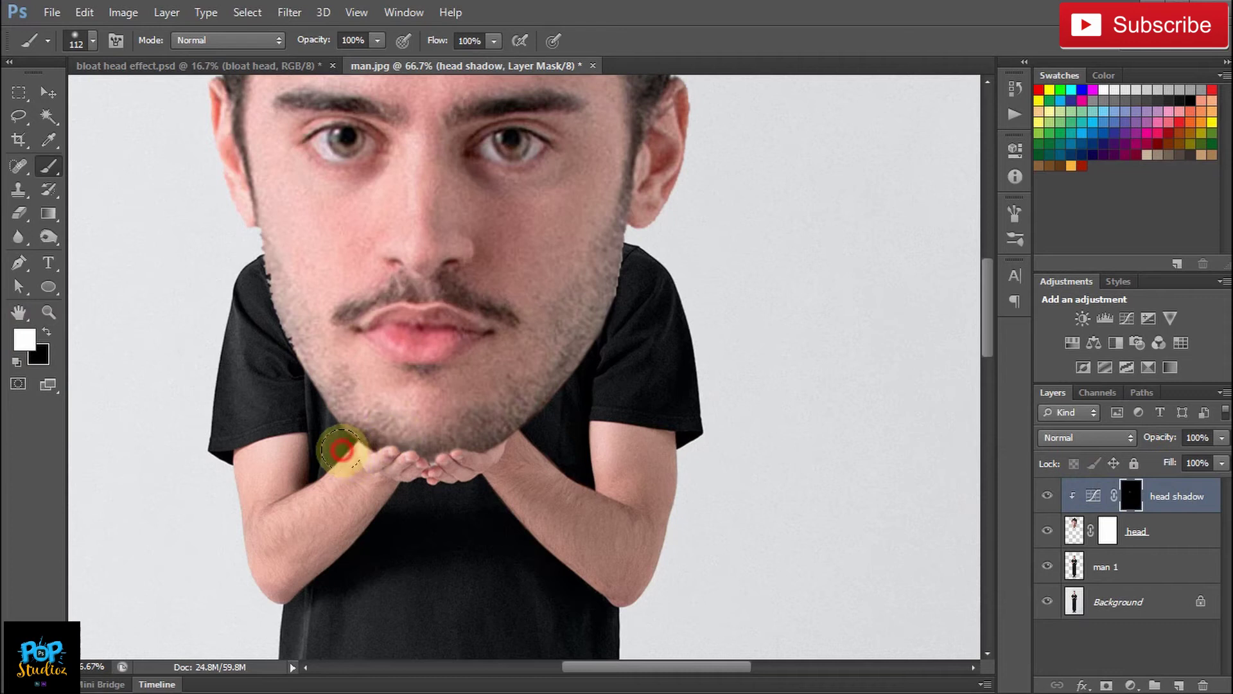
pyautogui.moveTo(342, 449)
pyautogui.mouseDown()
pyautogui.moveTo(416, 484)
pyautogui.moveTo(395, 469)
pyautogui.moveTo(451, 483)
pyautogui.moveTo(495, 462)
pyautogui.moveTo(456, 484)
pyautogui.moveTo(536, 444)
pyautogui.mouseUp()
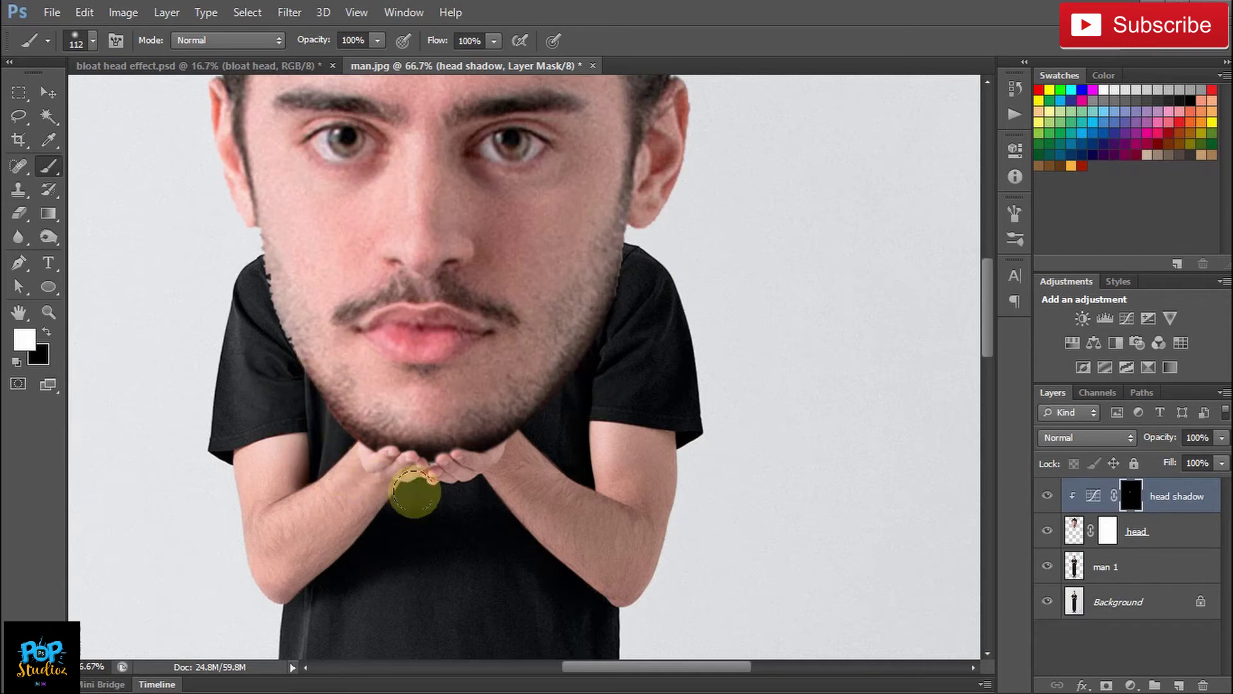
# Step: Duplicate the head shadow layer as "head shadow down" and place the copy between the head and man 1 layers
pyautogui.click(1186, 497)
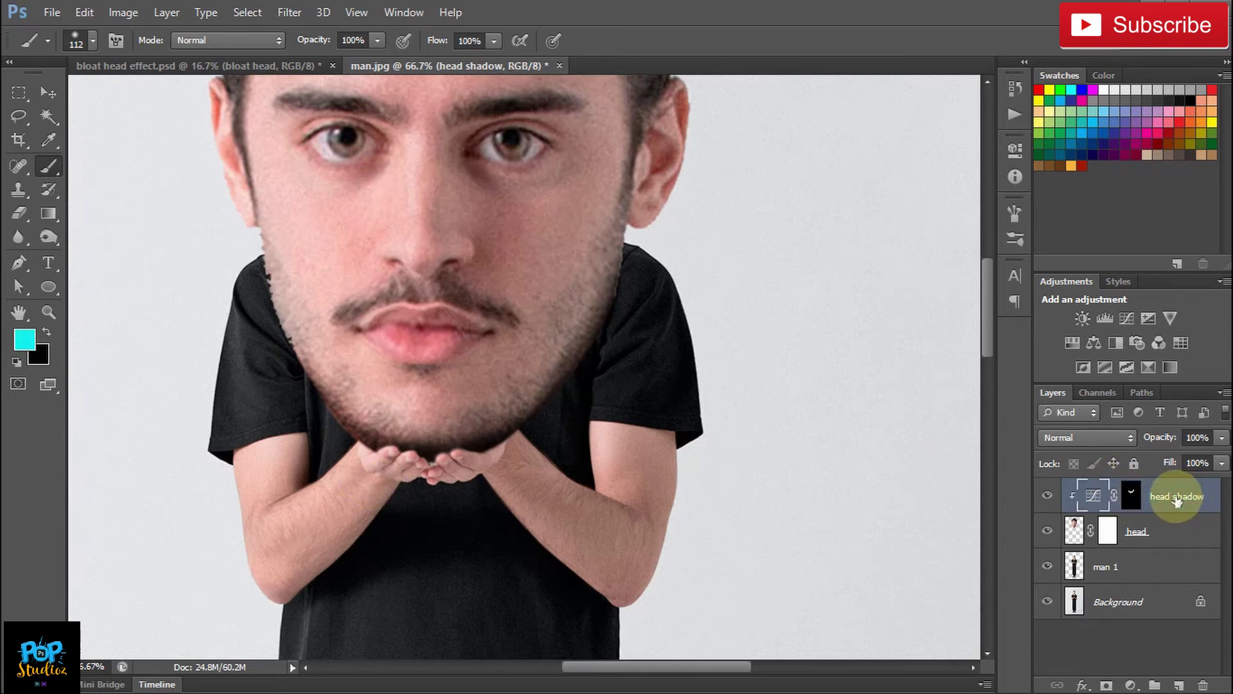
pyautogui.rightClick(1177, 501)
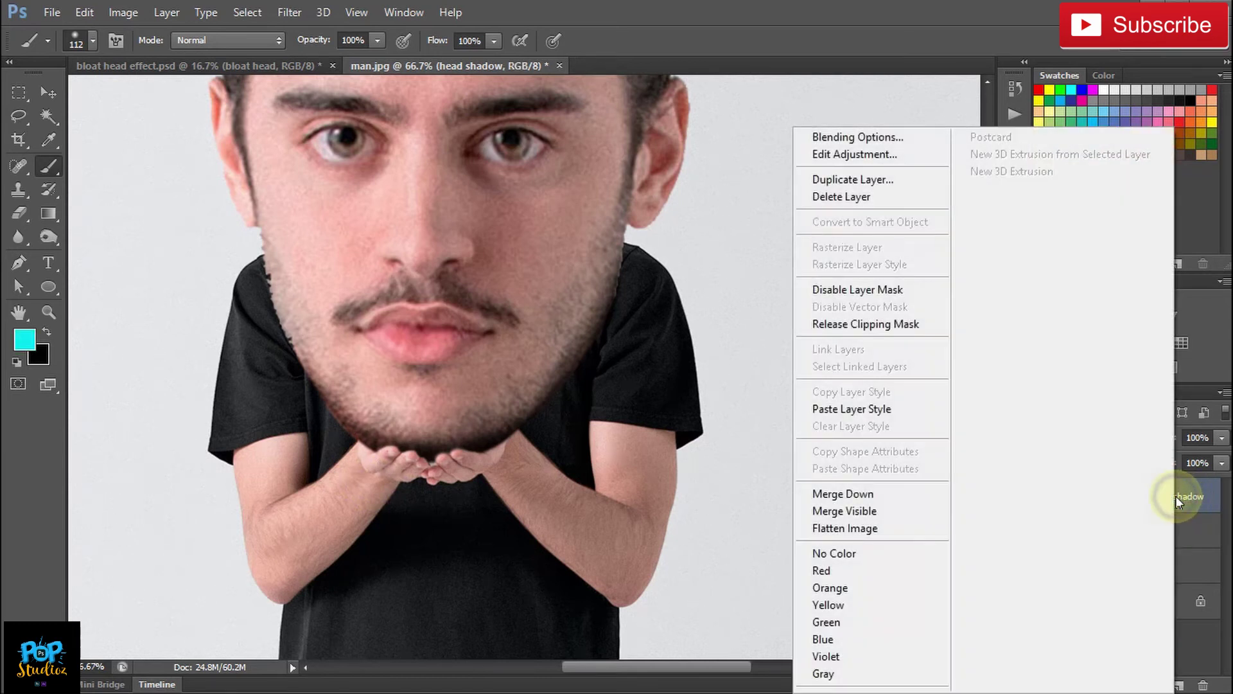
pyautogui.click(859, 179)
pyautogui.click(646, 224)
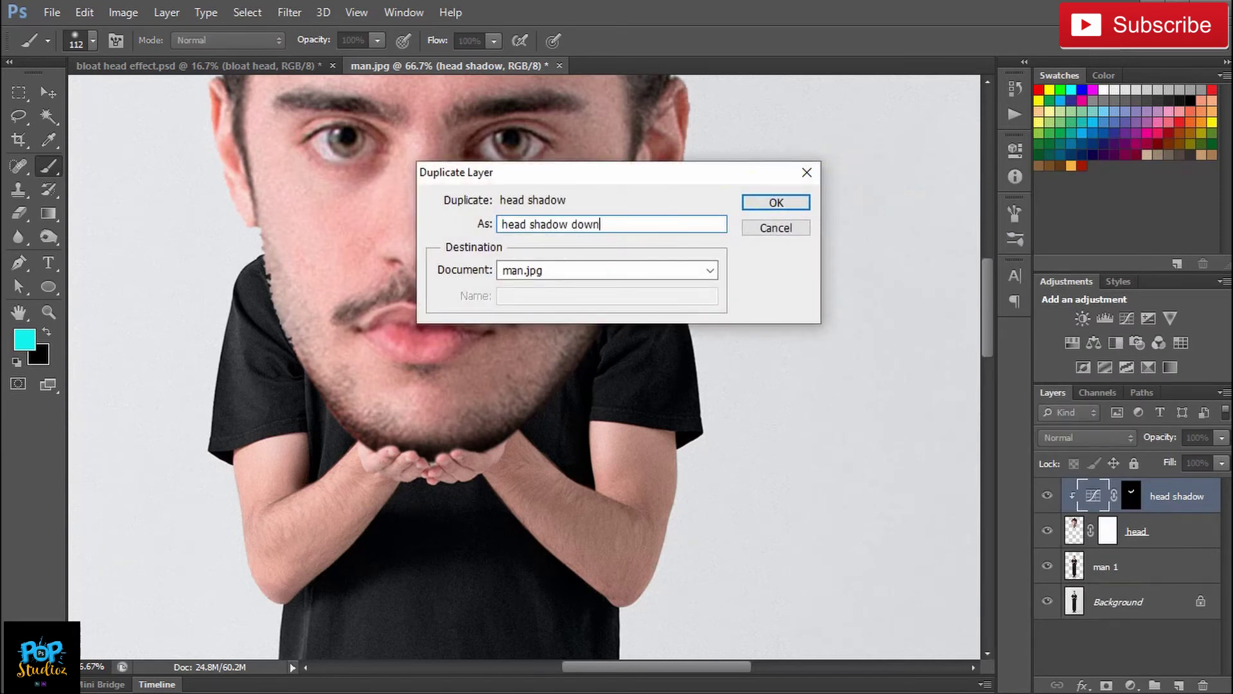
pyautogui.write('down')
pyautogui.press('Return')
pyautogui.moveTo(1170, 495); pyautogui.dragTo(1119, 568)
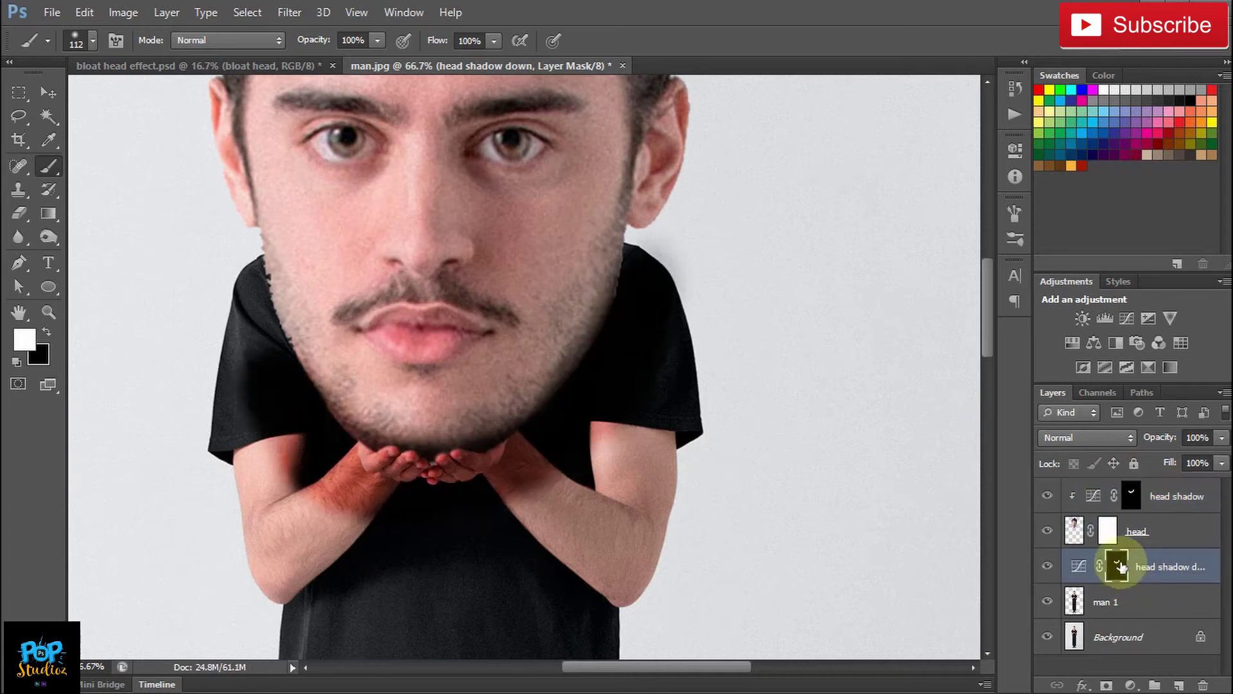
# Step: Replace the head shadow down layer's mask with a new one inverted to black
pyautogui.rightClick(1119, 565)
pyautogui.click(1031, 413)
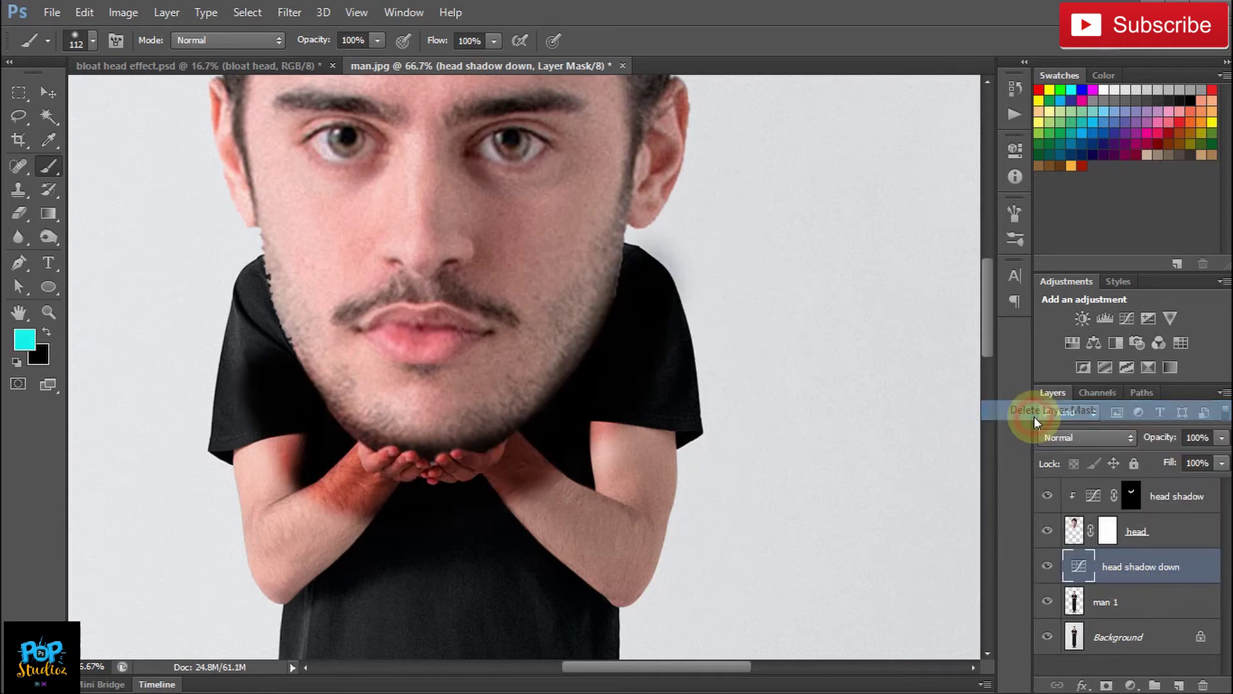
pyautogui.click(1103, 686)
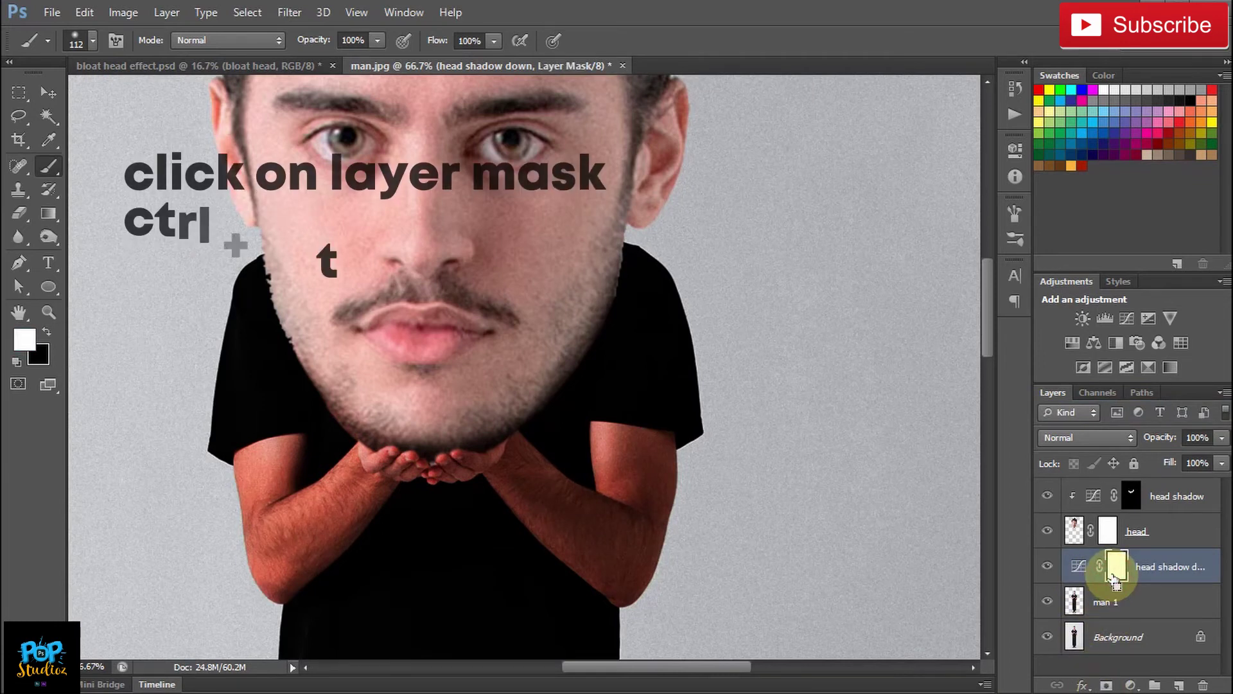
pyautogui.hotkey('ctrl', 'i')
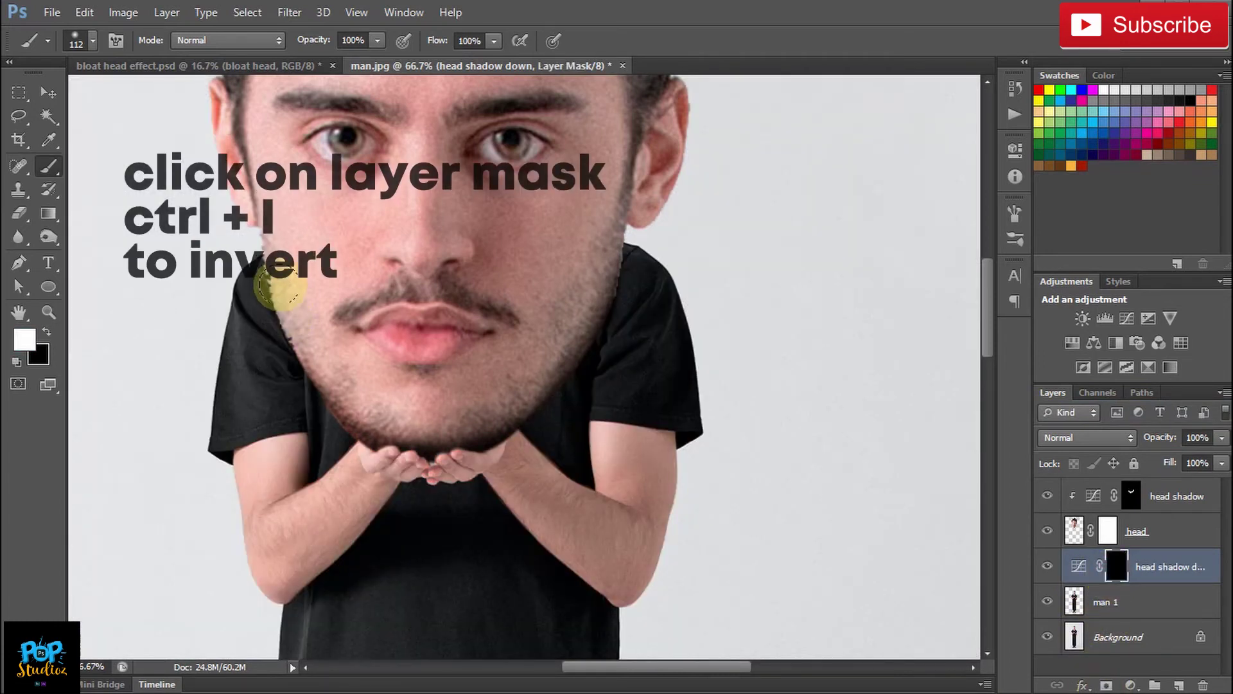
# Step: Paint white on the head shadow down mask along both sides of the jaw to darken the shirt beneath the head
pyautogui.moveTo(288, 293); pyautogui.dragTo(359, 412)
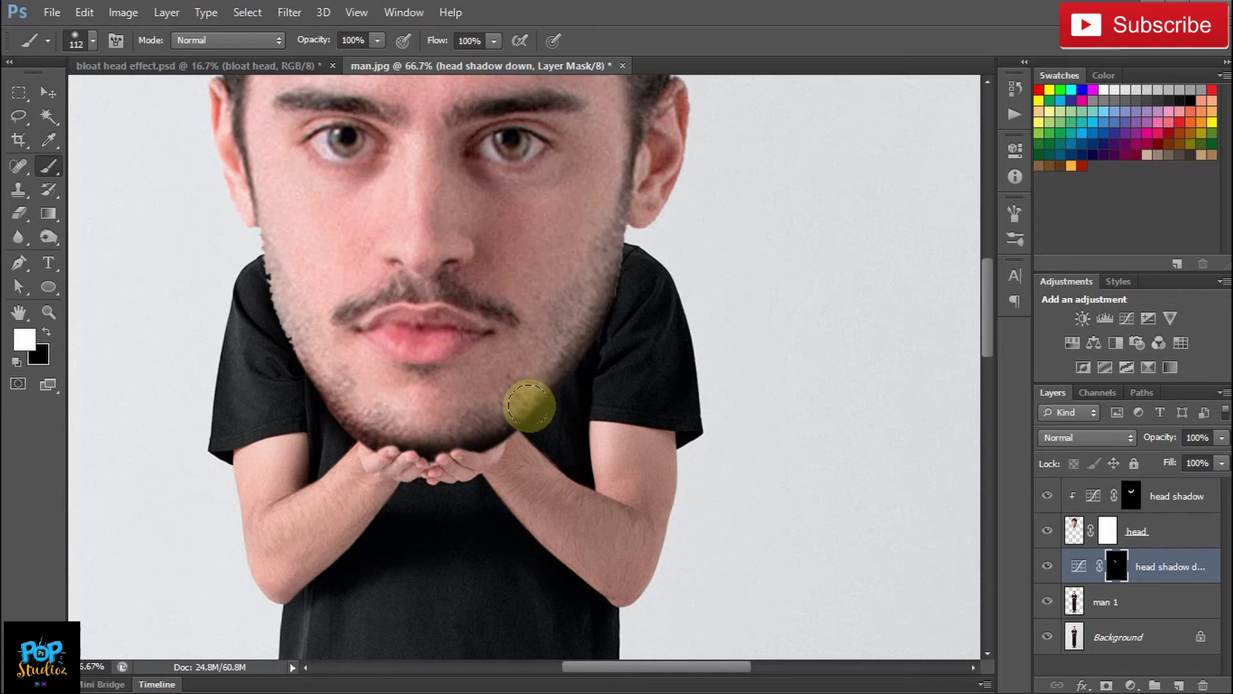
pyautogui.moveTo(528, 407)
pyautogui.mouseDown()
pyautogui.moveTo(573, 352)
pyautogui.moveTo(602, 267)
pyautogui.mouseUp()
pyautogui.click(286, 301)
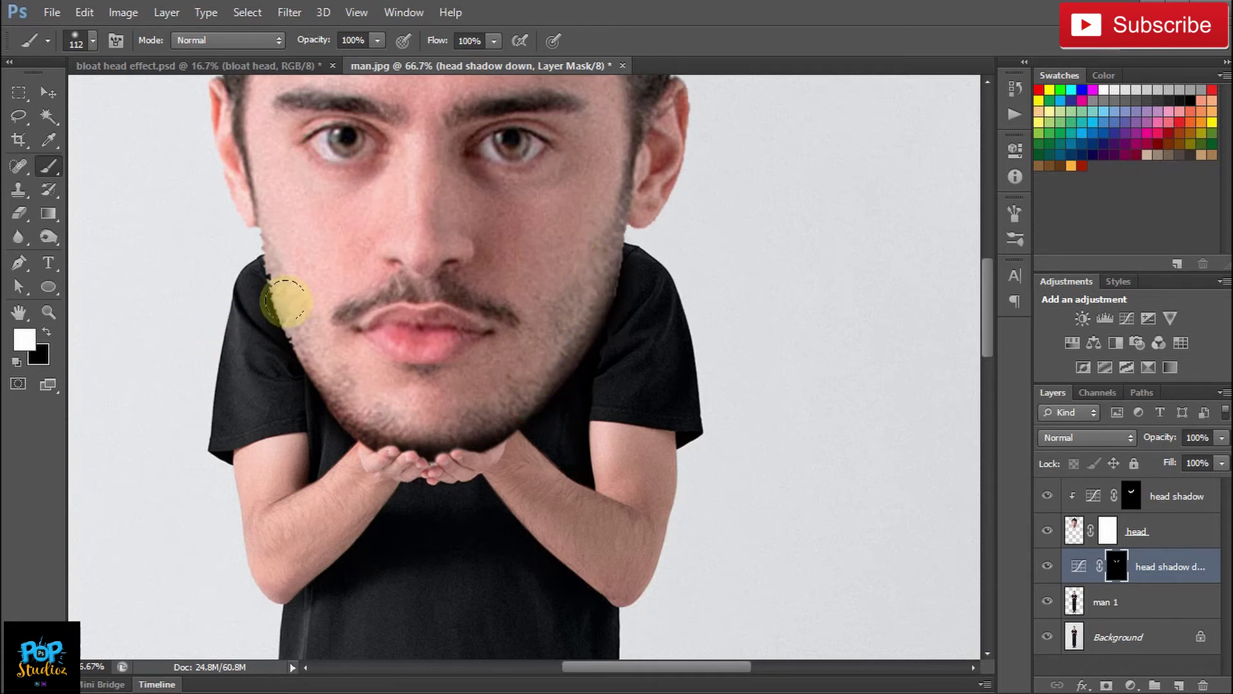
pyautogui.moveTo(289, 282); pyautogui.dragTo(345, 398)
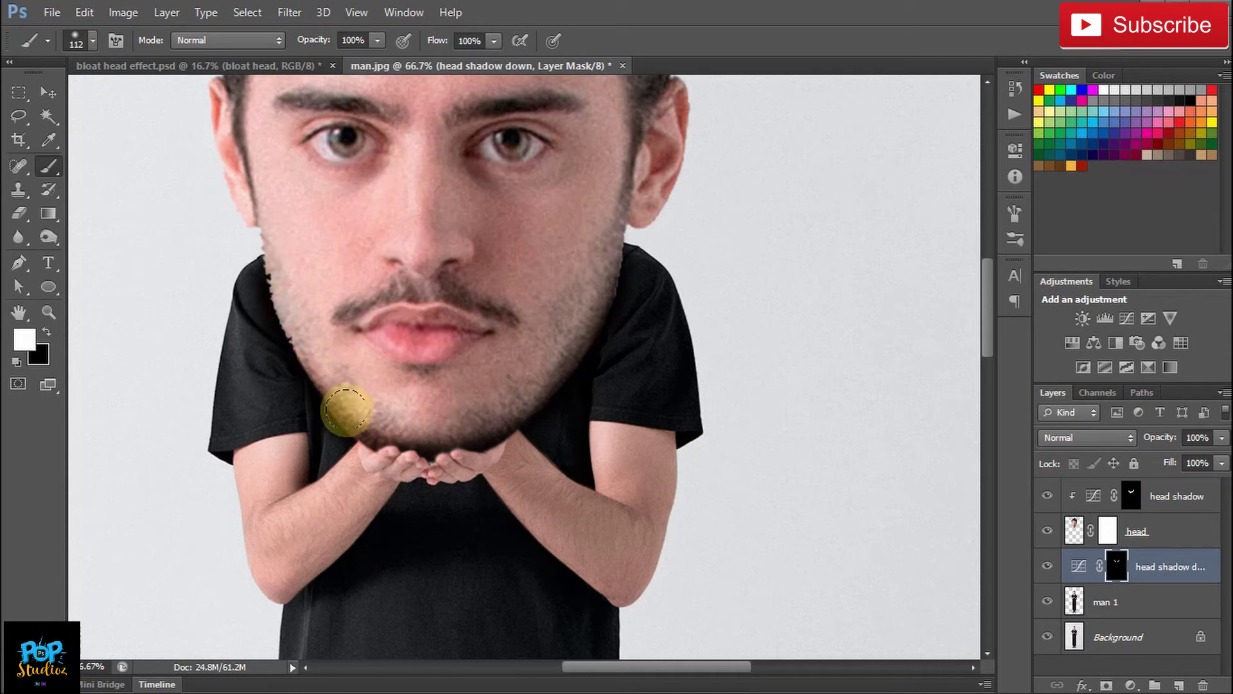
# Step: Examine how the head shadows blend on the whole figure and around the head and shoulders
pyautogui.click(1141, 496)
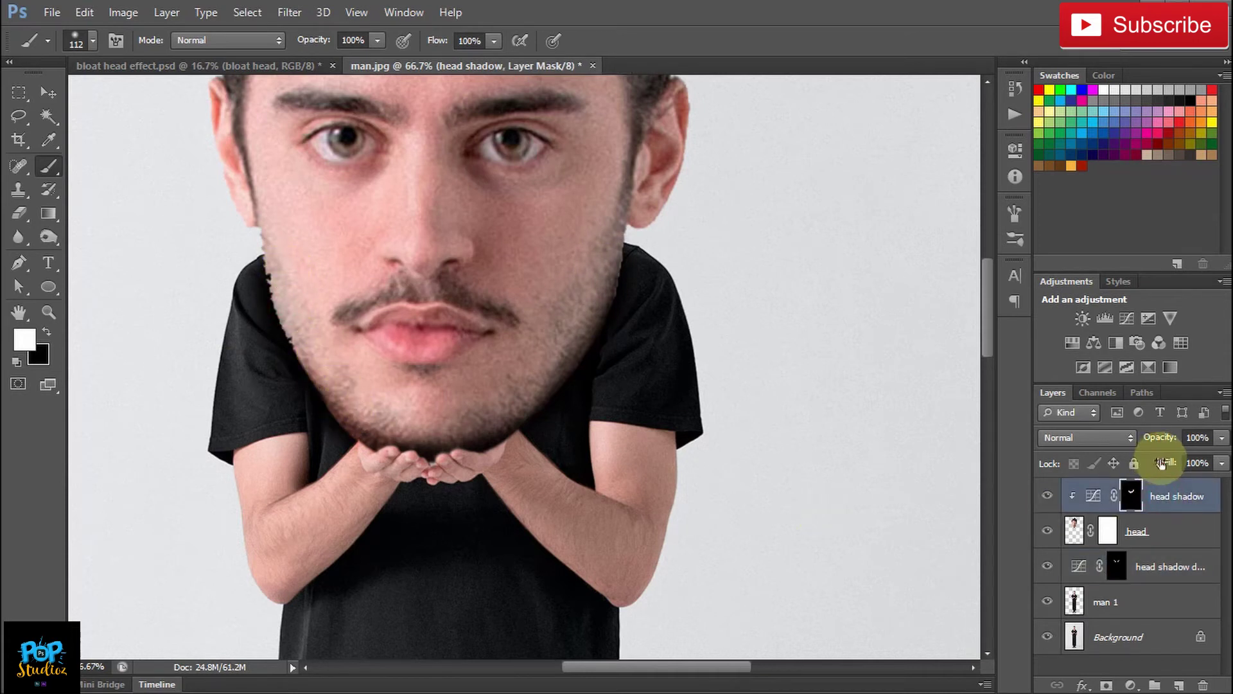
pyautogui.moveTo(1160, 462); pyautogui.dragTo(1195, 463)
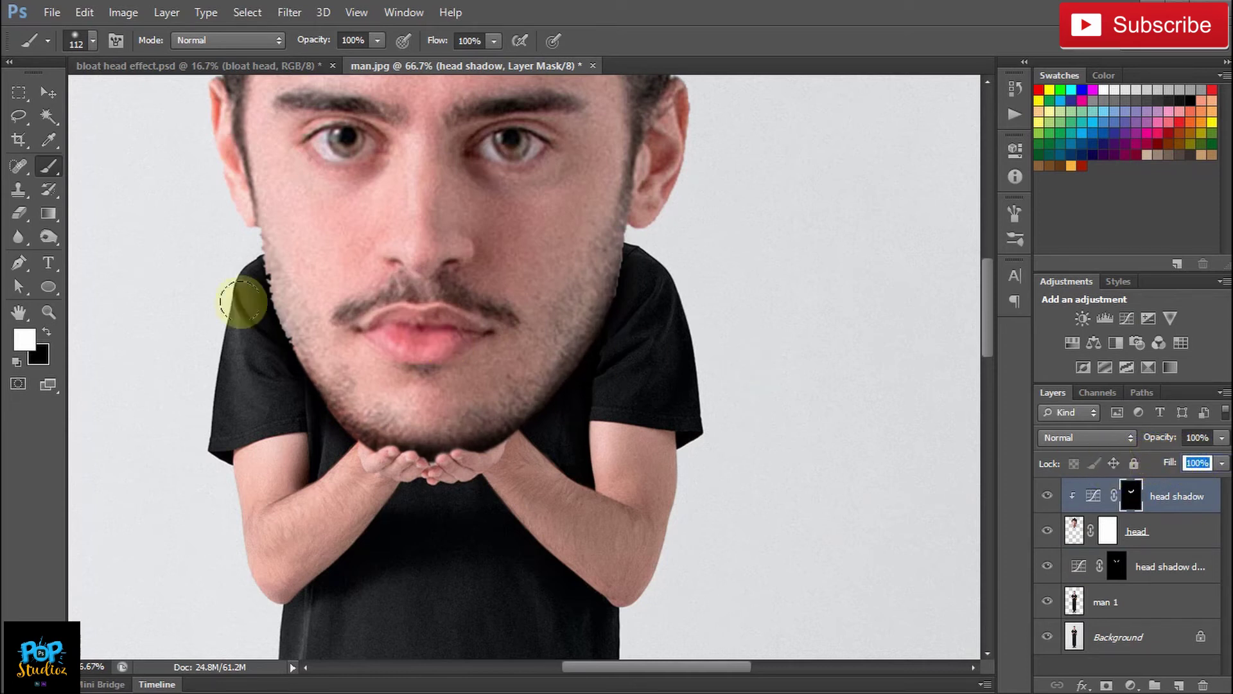
pyautogui.click(48, 314)
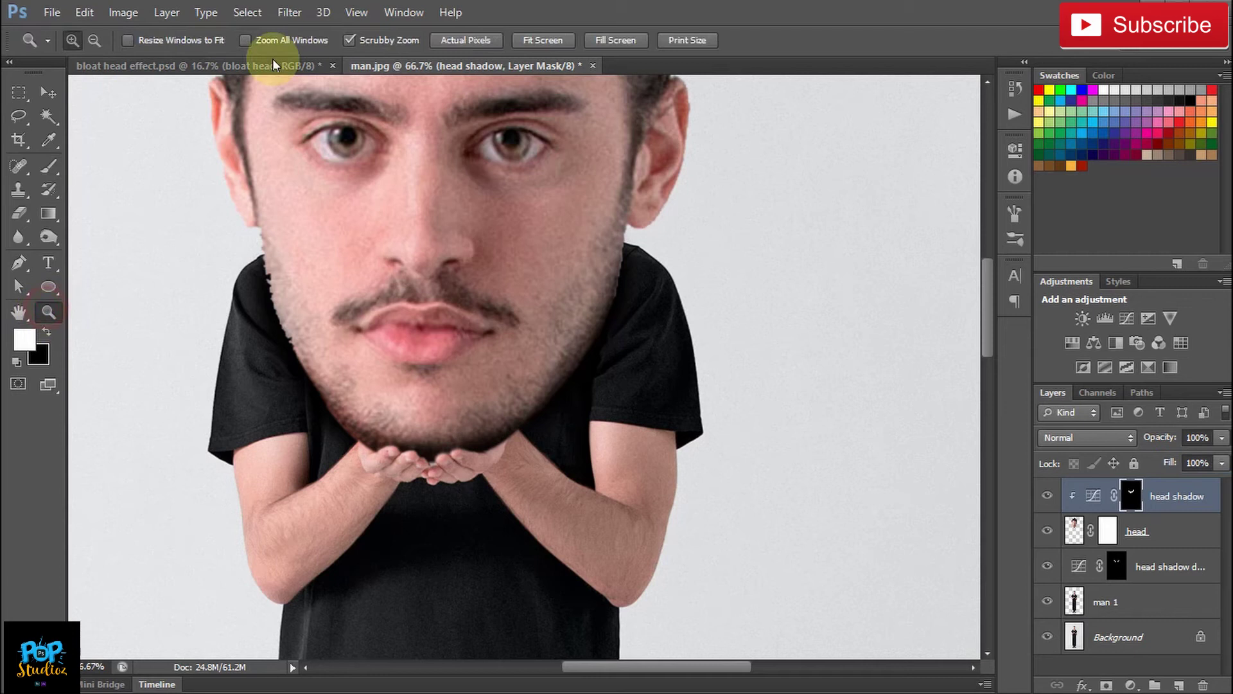
pyautogui.click(95, 40)
pyautogui.click(503, 198)
pyautogui.moveTo(503, 199); pyautogui.dragTo(503, 199)
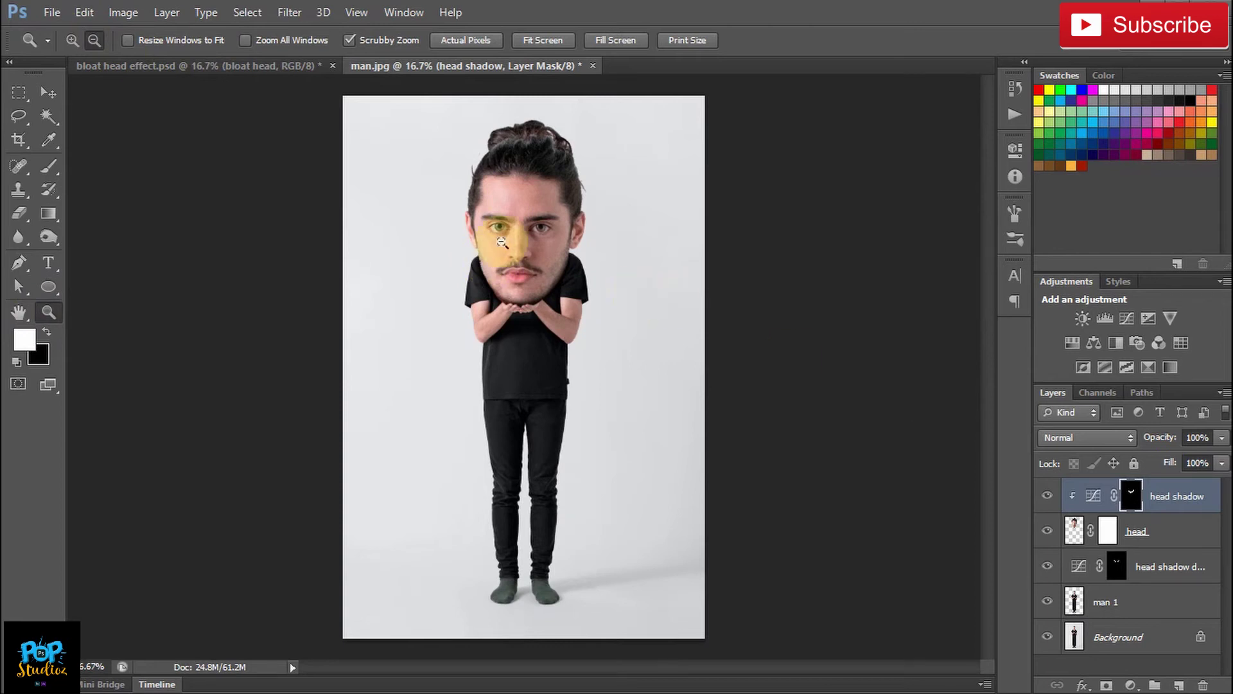
pyautogui.click(73, 39)
pyautogui.click(565, 209)
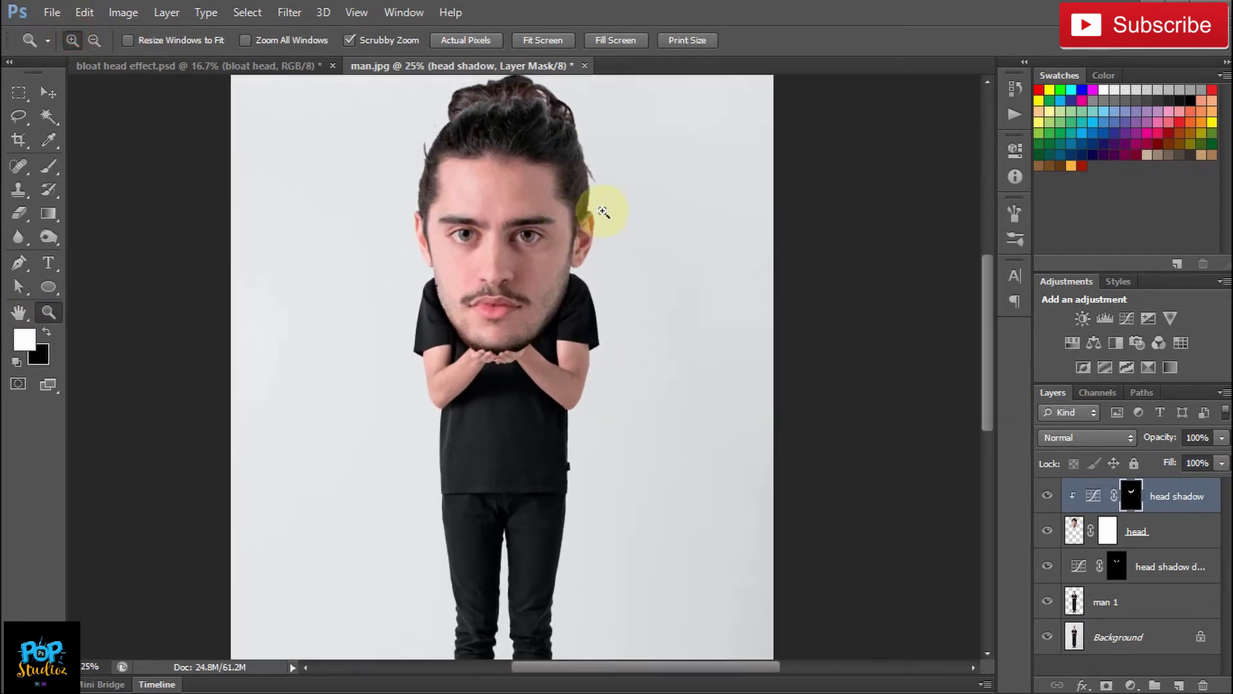
pyautogui.moveTo(983, 345); pyautogui.dragTo(984, 332)
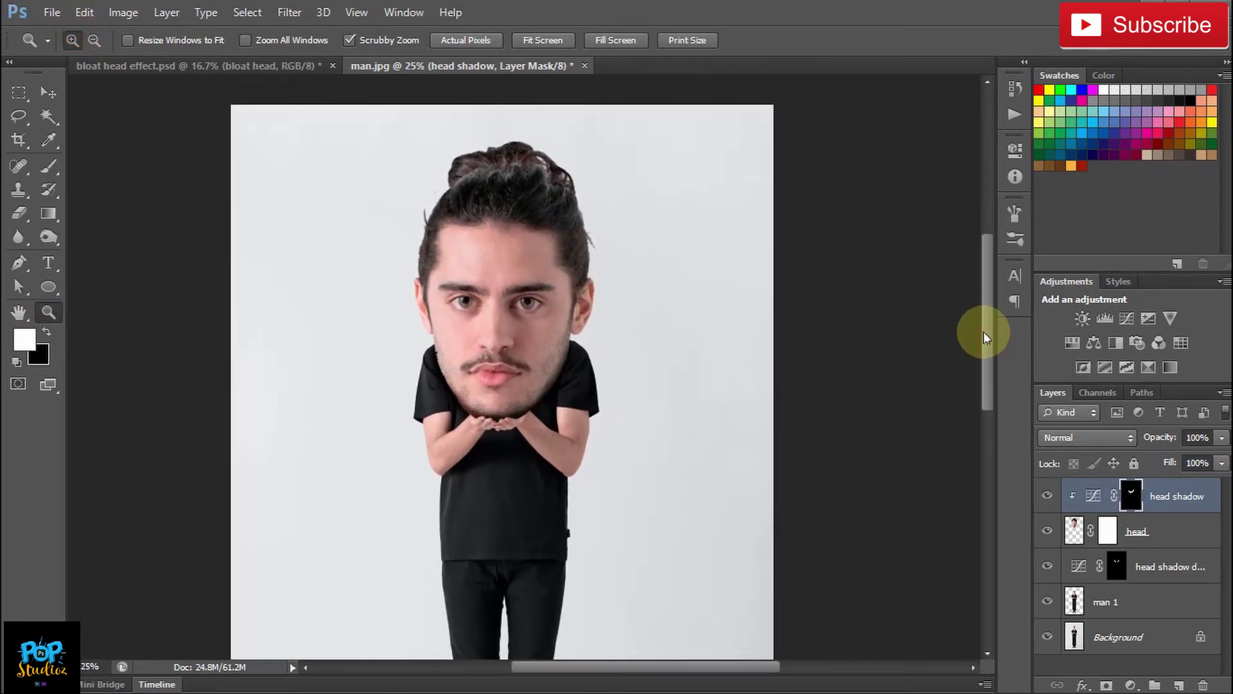
# Step: Draw a flat, unfilled ellipse about 1644 by 97 px across the face, with a dark blue 4 pt stroke
pyautogui.click(52, 286)
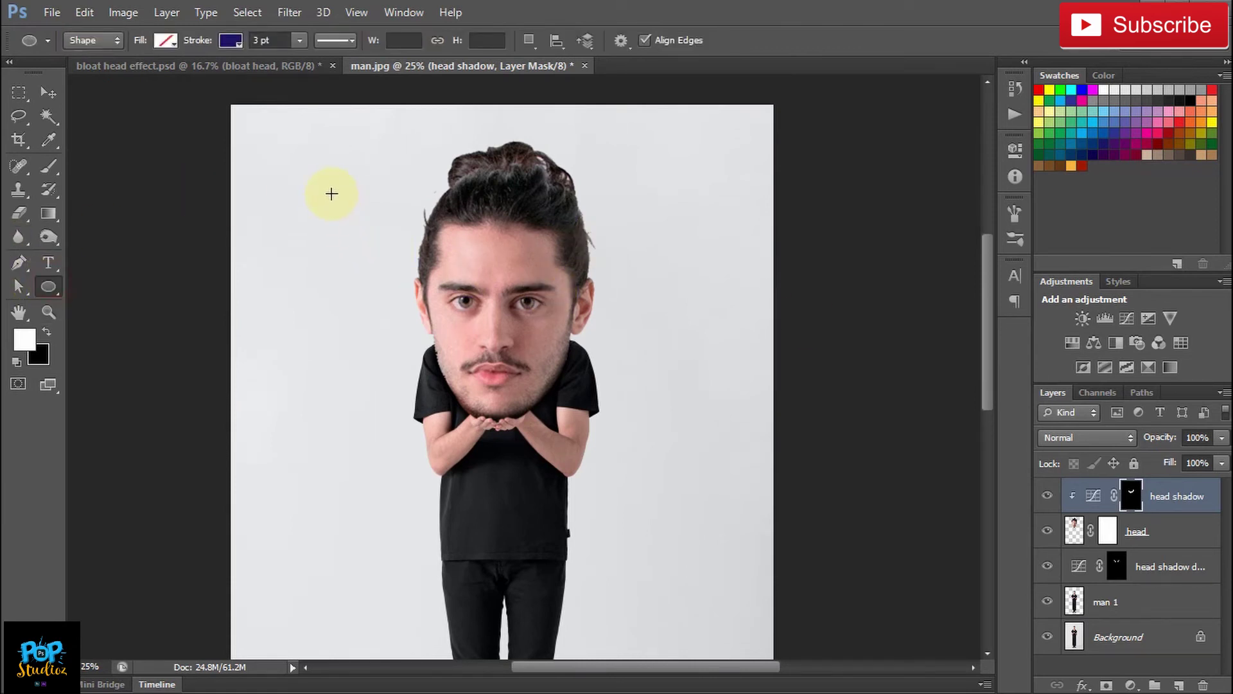
pyautogui.click(232, 41)
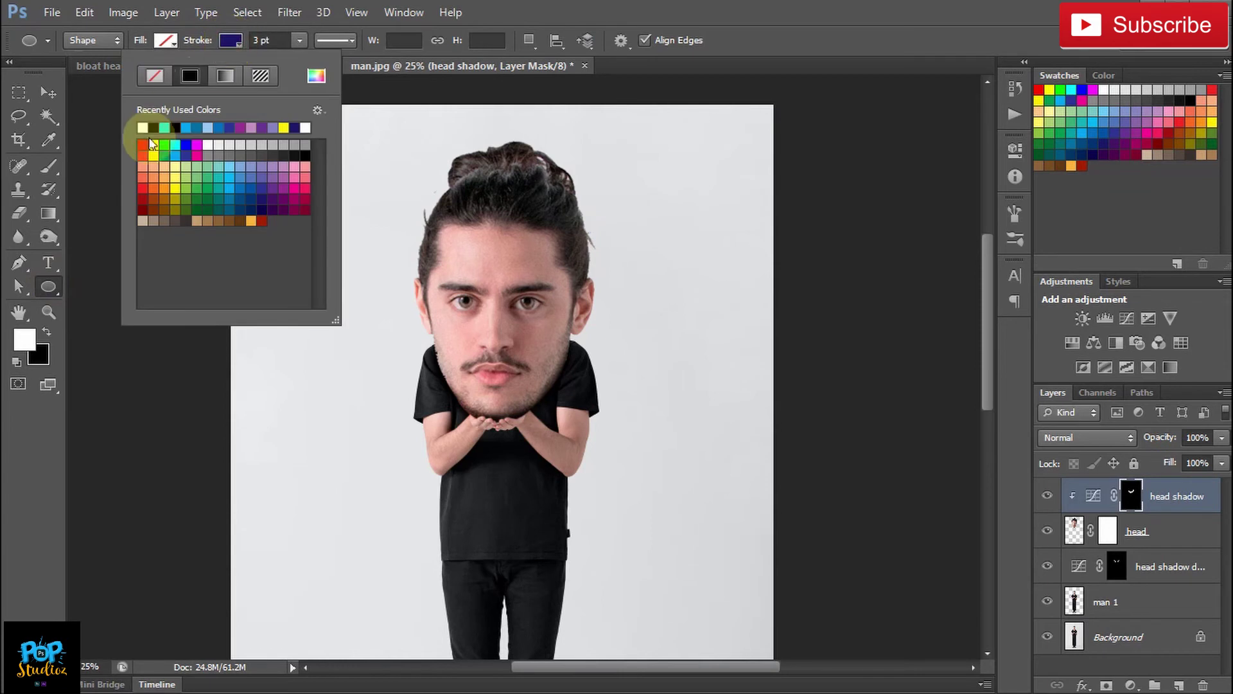
pyautogui.click(295, 127)
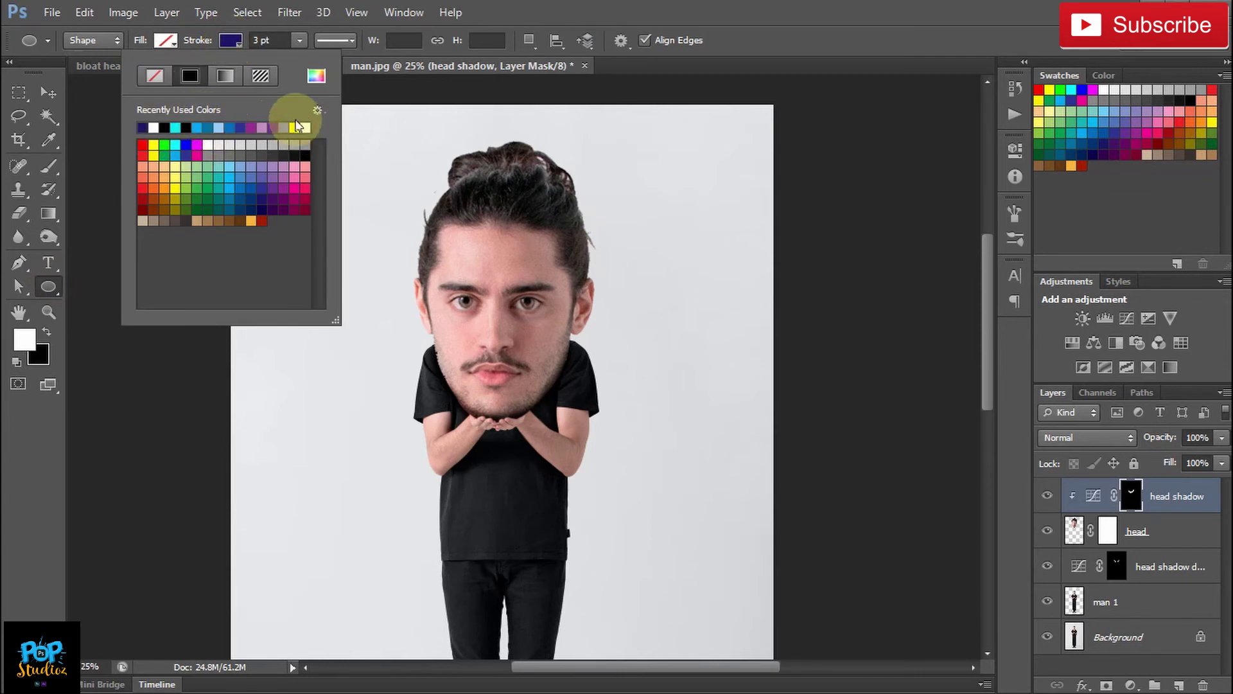
pyautogui.click(274, 21)
pyautogui.click(273, 22)
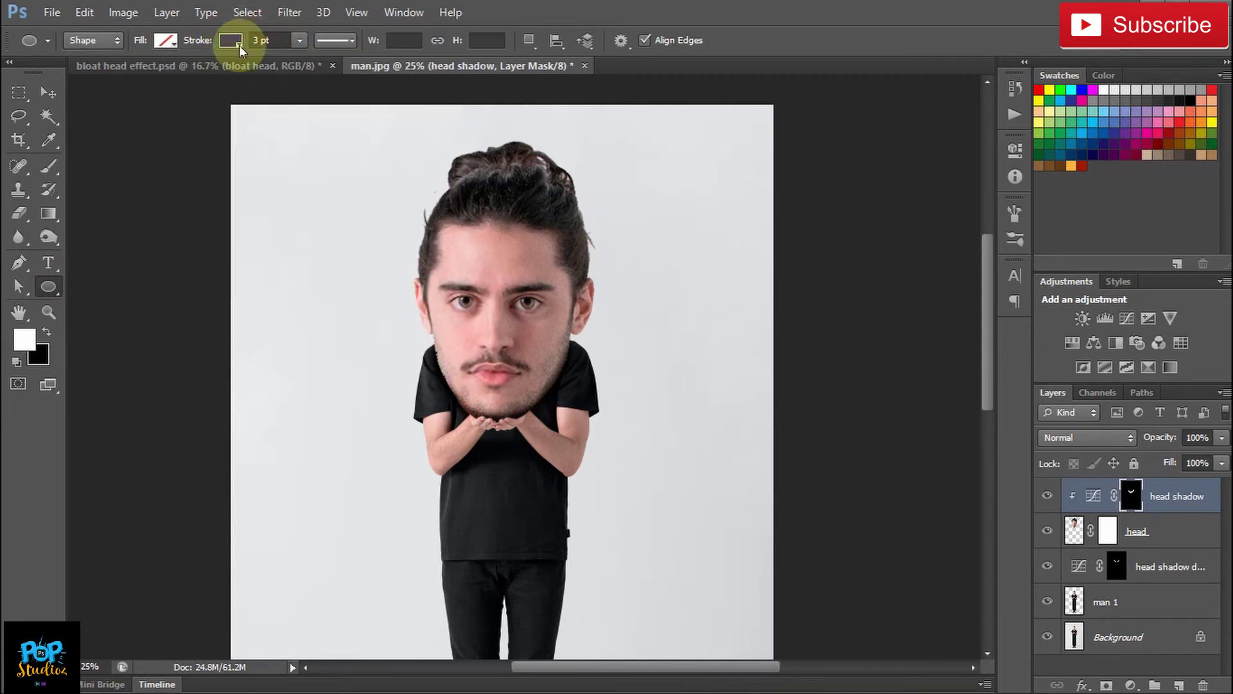
pyautogui.moveTo(318, 319); pyautogui.dragTo(689, 337)
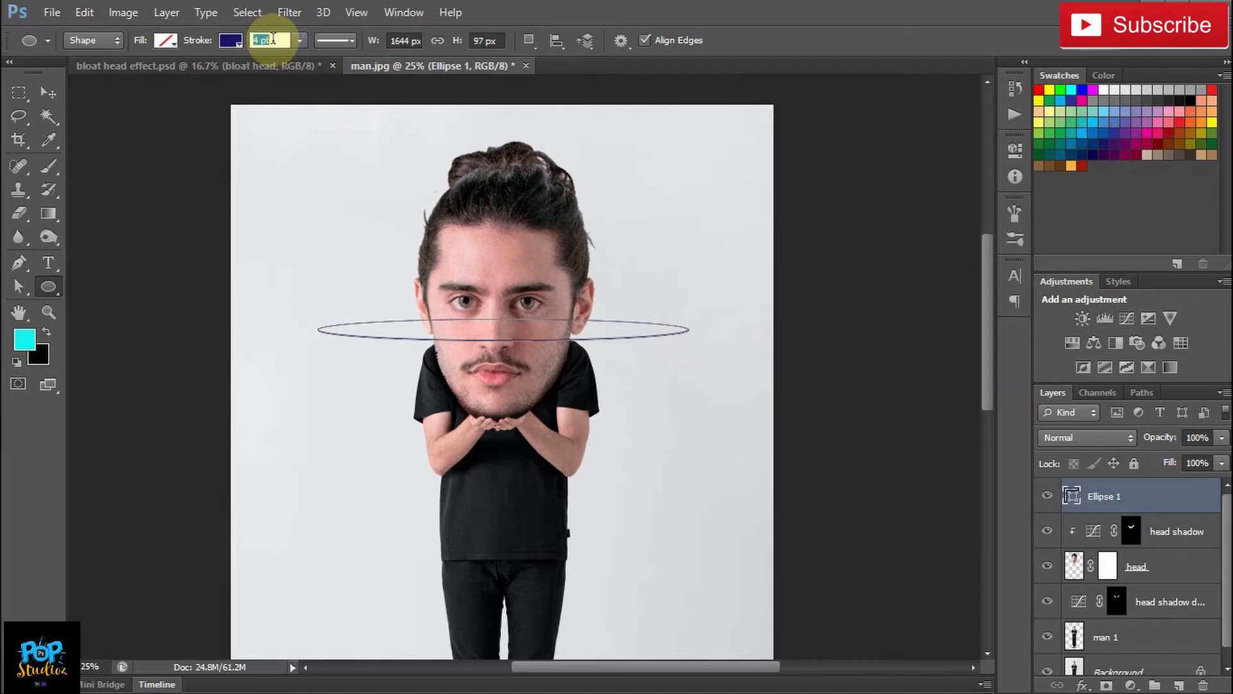
pyautogui.press('Return')
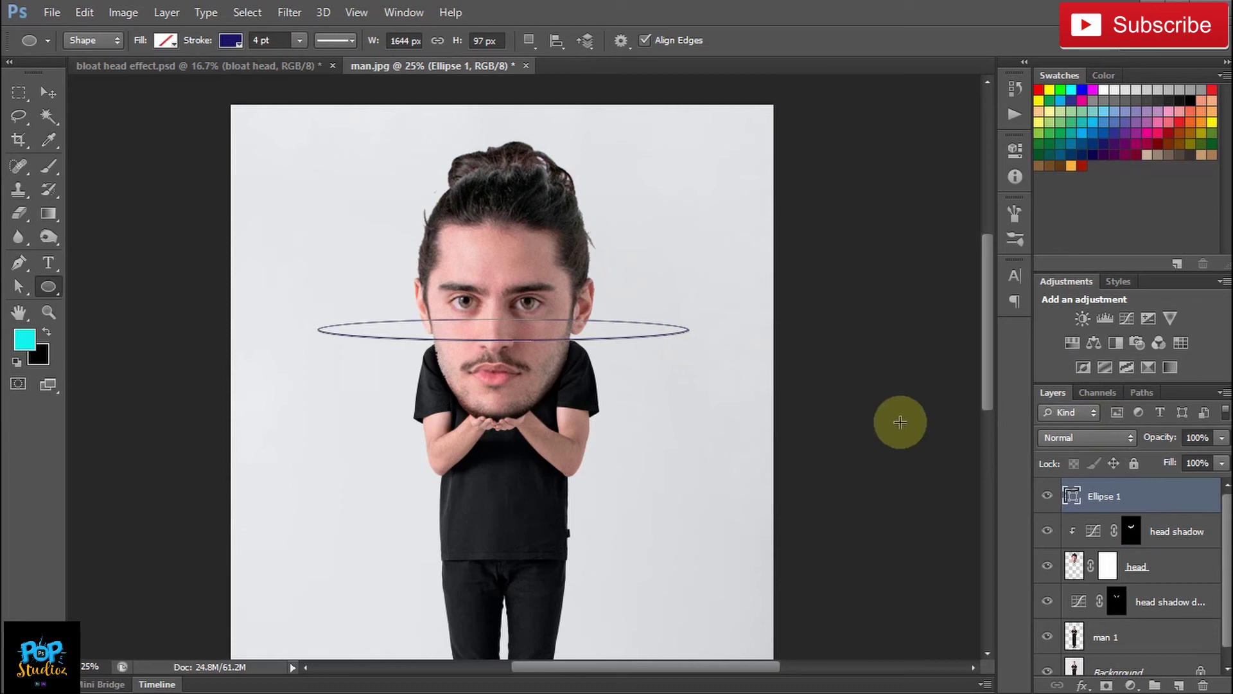
# Step: Add an Outer Glow to the ellipse layer and set the glow's blend mode to Hard Light
pyautogui.click(1186, 492)
pyautogui.doubleClick(1186, 495)
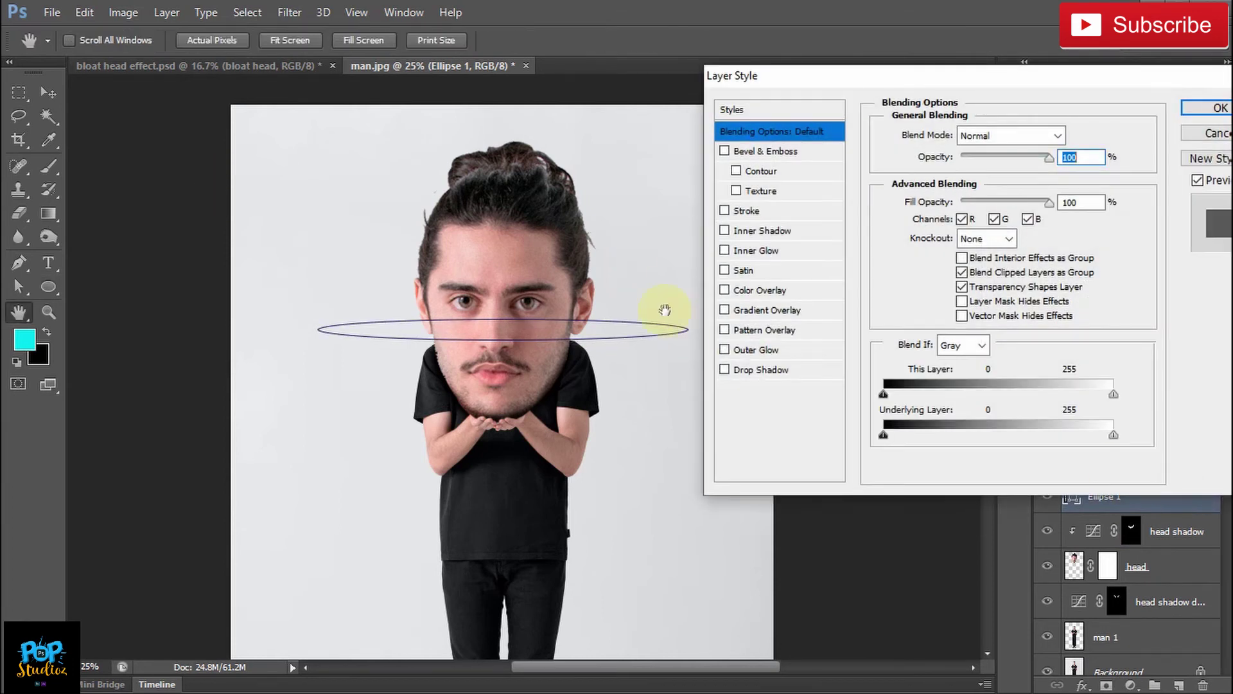
pyautogui.click(726, 351)
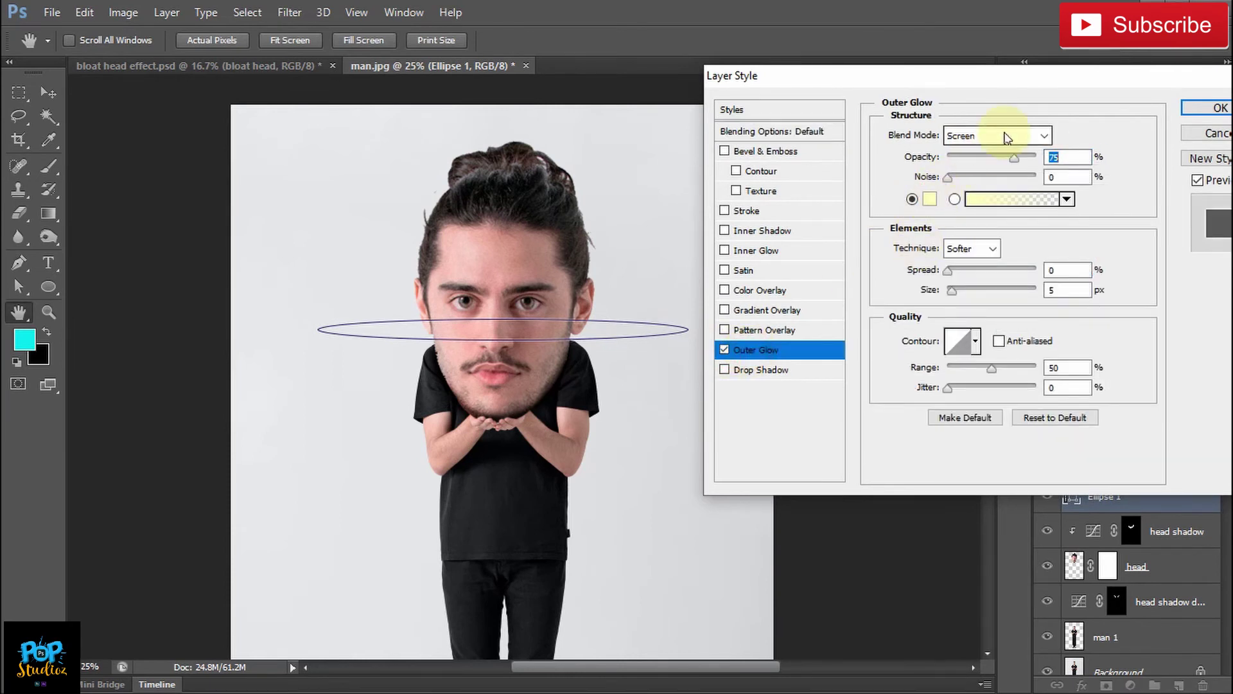
pyautogui.click(1006, 138)
pyautogui.click(976, 398)
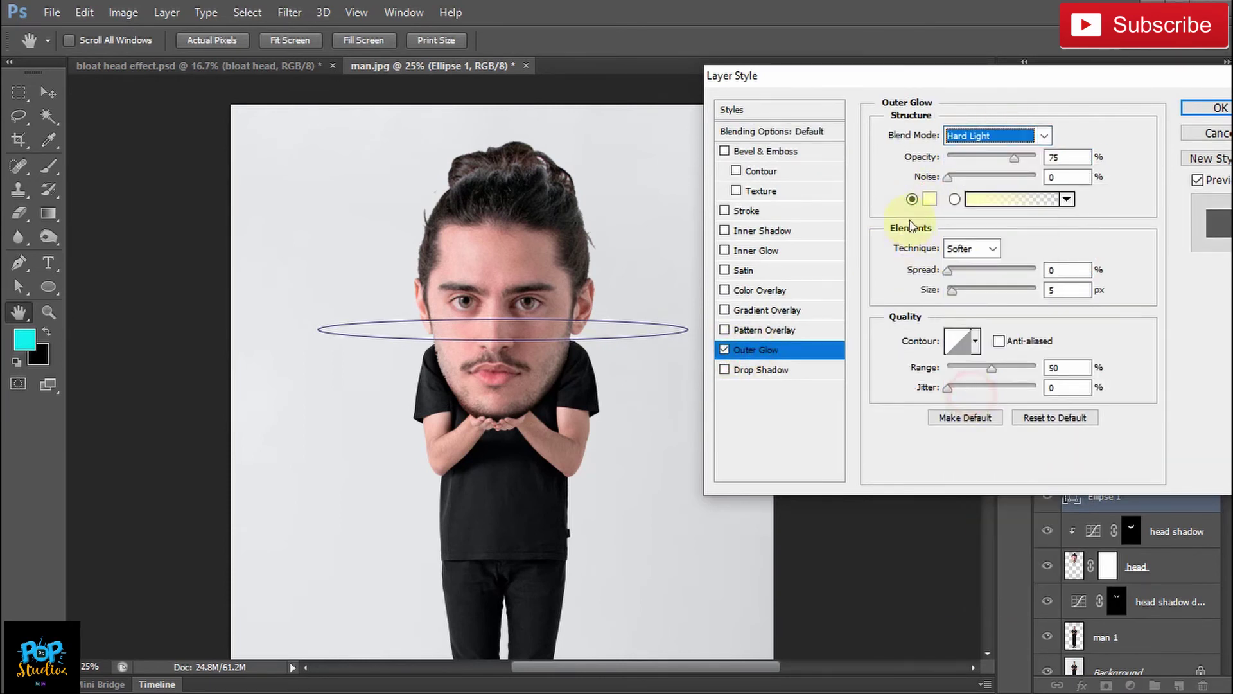
# Step: Set the outer glow colour to cyan 09c9da and apply the layer style
pyautogui.click(933, 200)
pyautogui.moveTo(990, 417); pyautogui.dragTo(1010, 463)
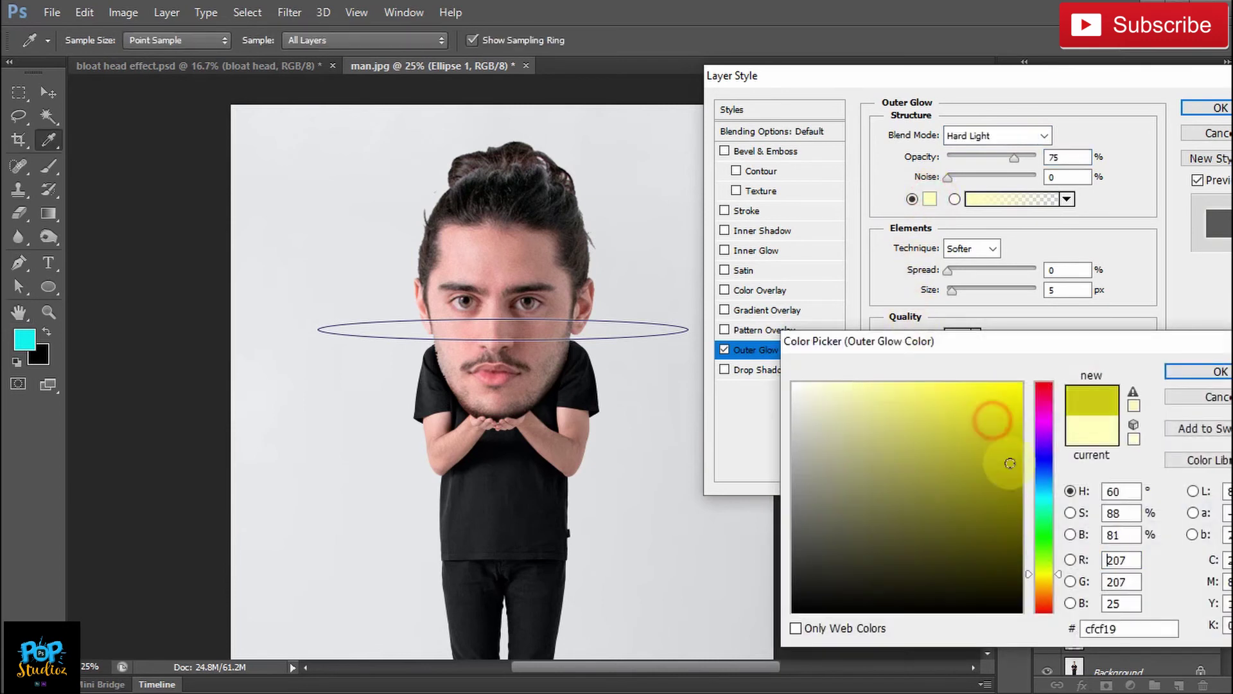
pyautogui.click(1043, 511)
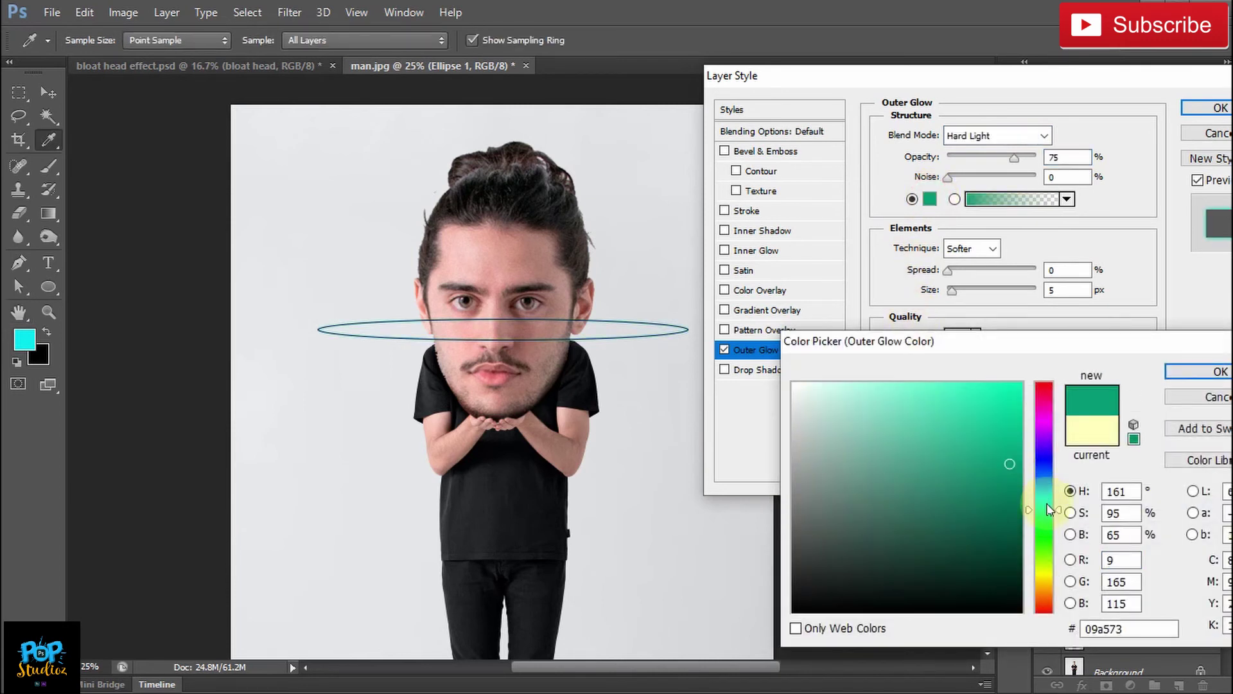
pyautogui.click(1047, 498)
pyautogui.moveTo(996, 454); pyautogui.dragTo(1012, 415)
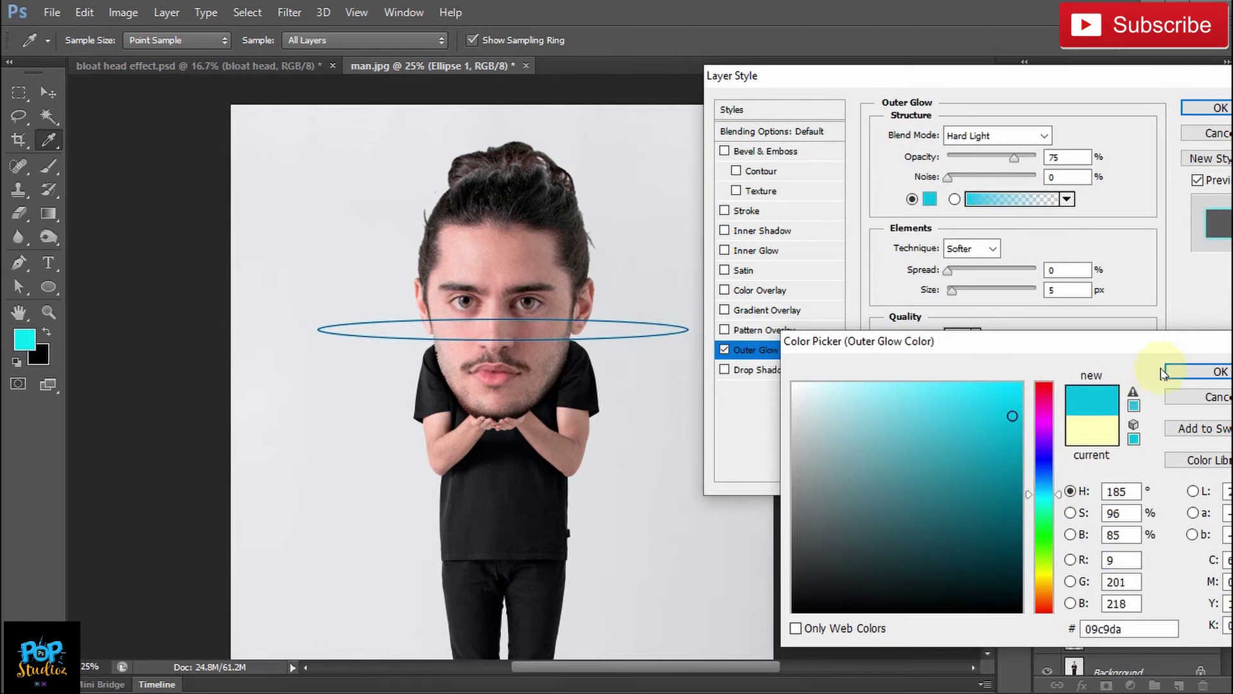
pyautogui.click(1192, 373)
pyautogui.click(1197, 114)
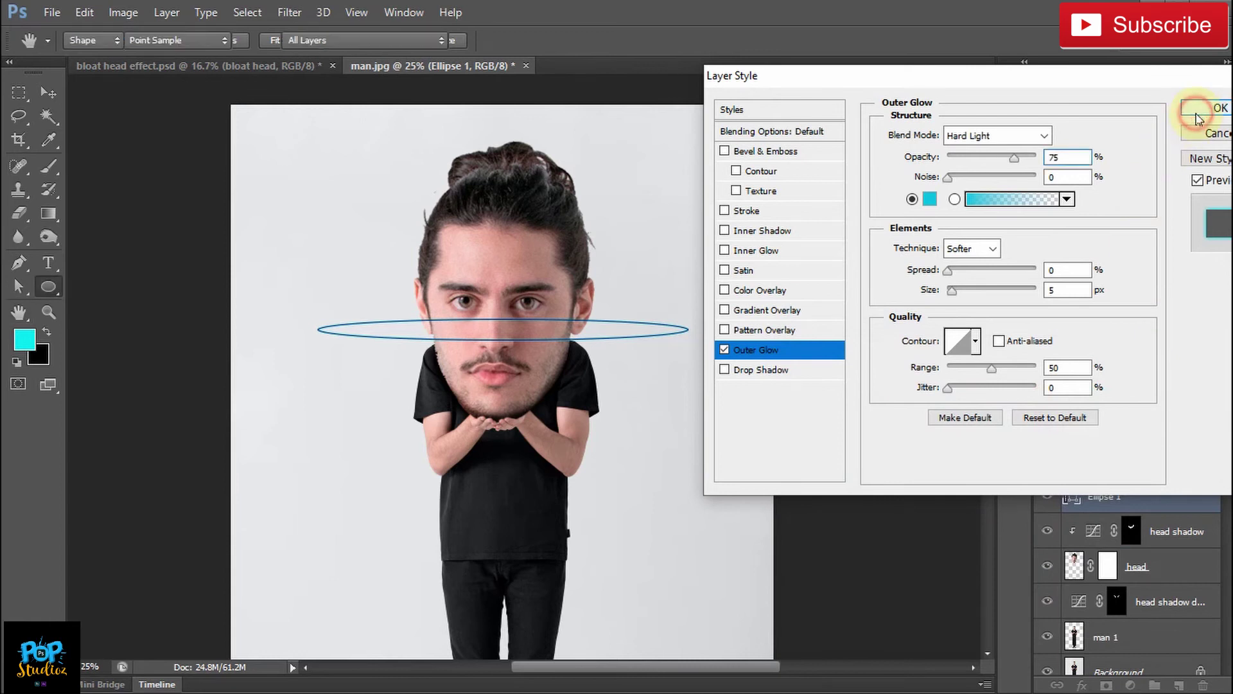
# Step: Change the ellipse's stroke colour to light blue
pyautogui.click(233, 43)
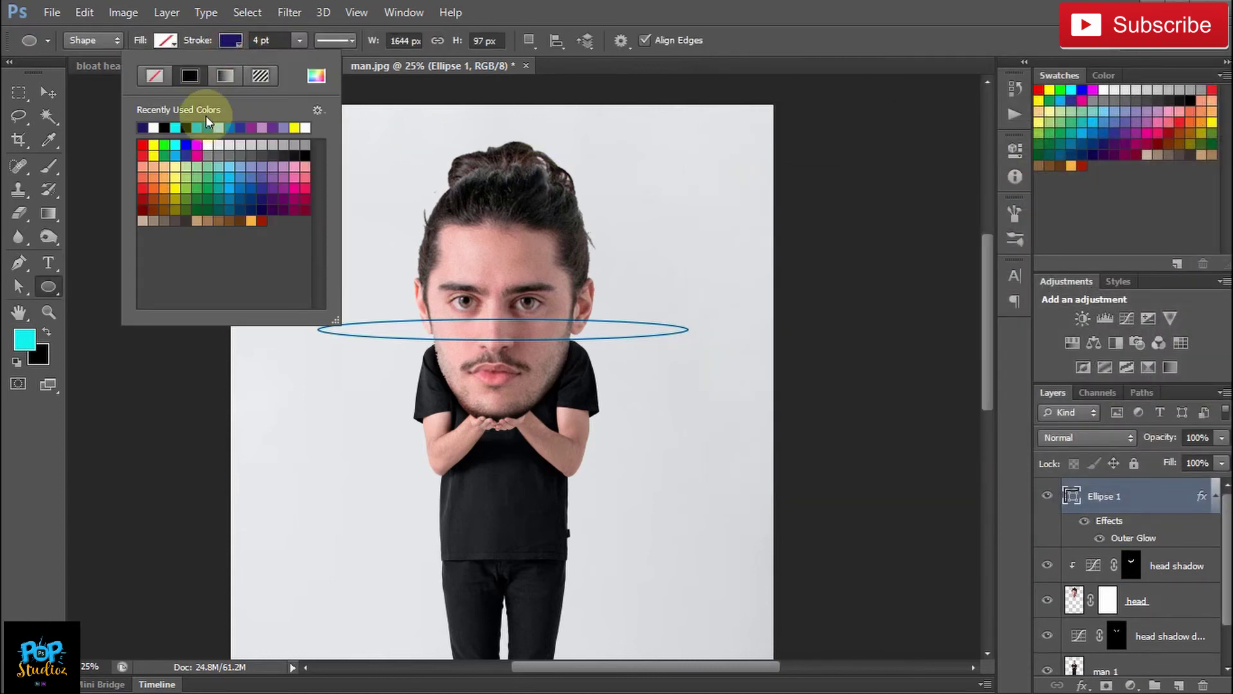
pyautogui.click(175, 146)
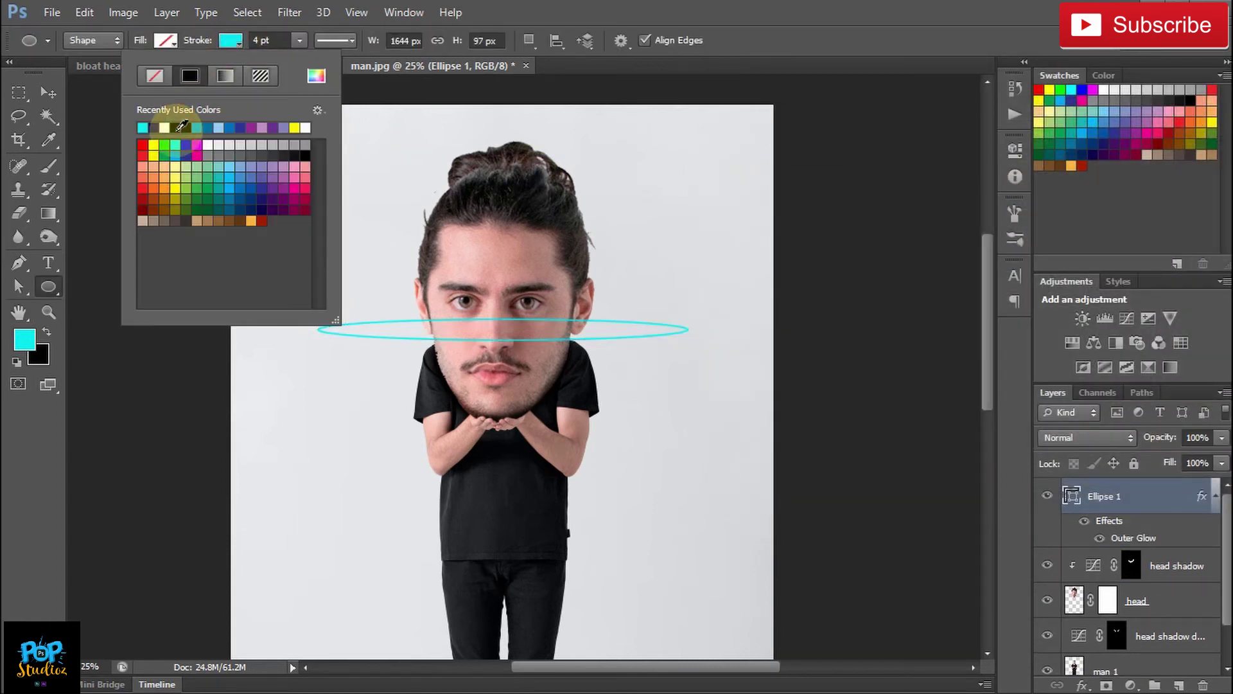
pyautogui.click(197, 126)
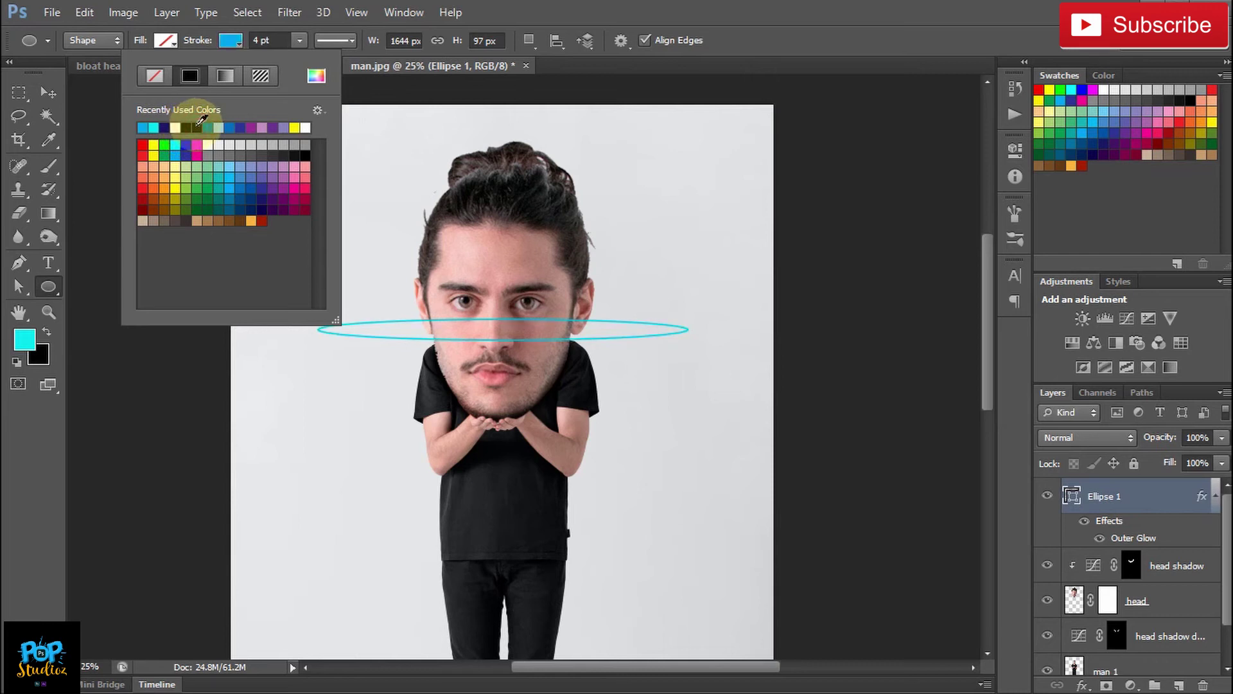
pyautogui.click(1166, 509)
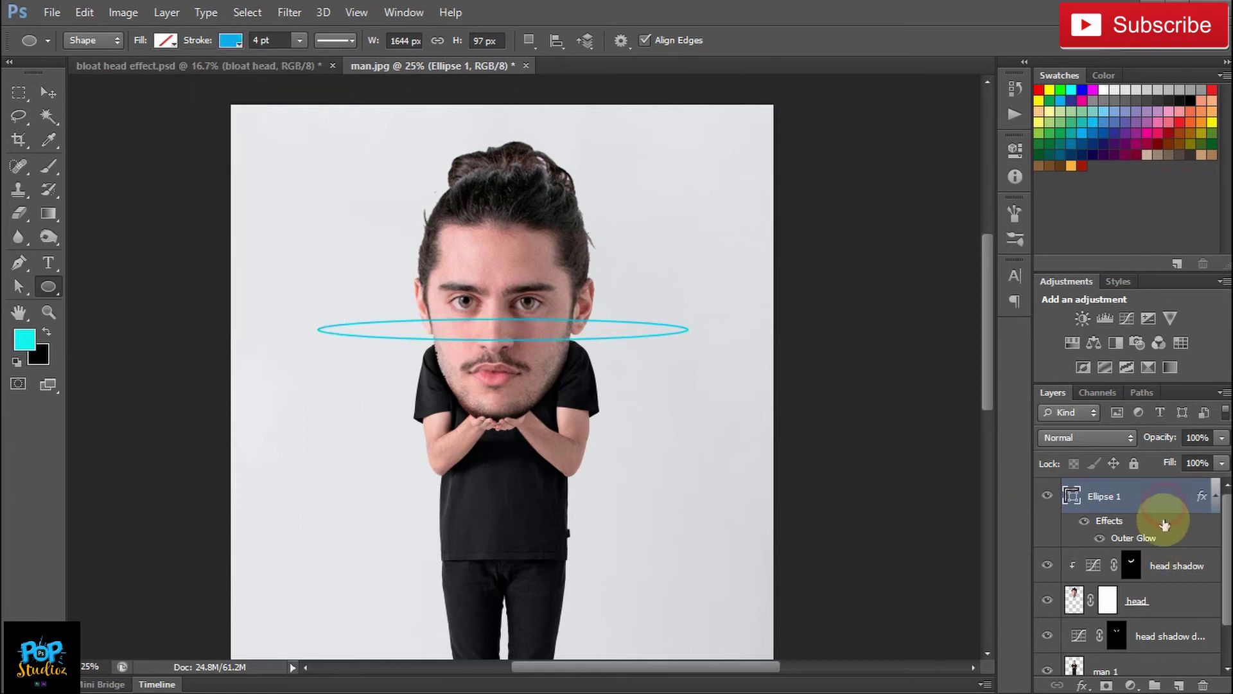
# Step: Set the ellipse's outer glow to 2% spread and 32 px size
pyautogui.doubleClick(1160, 541)
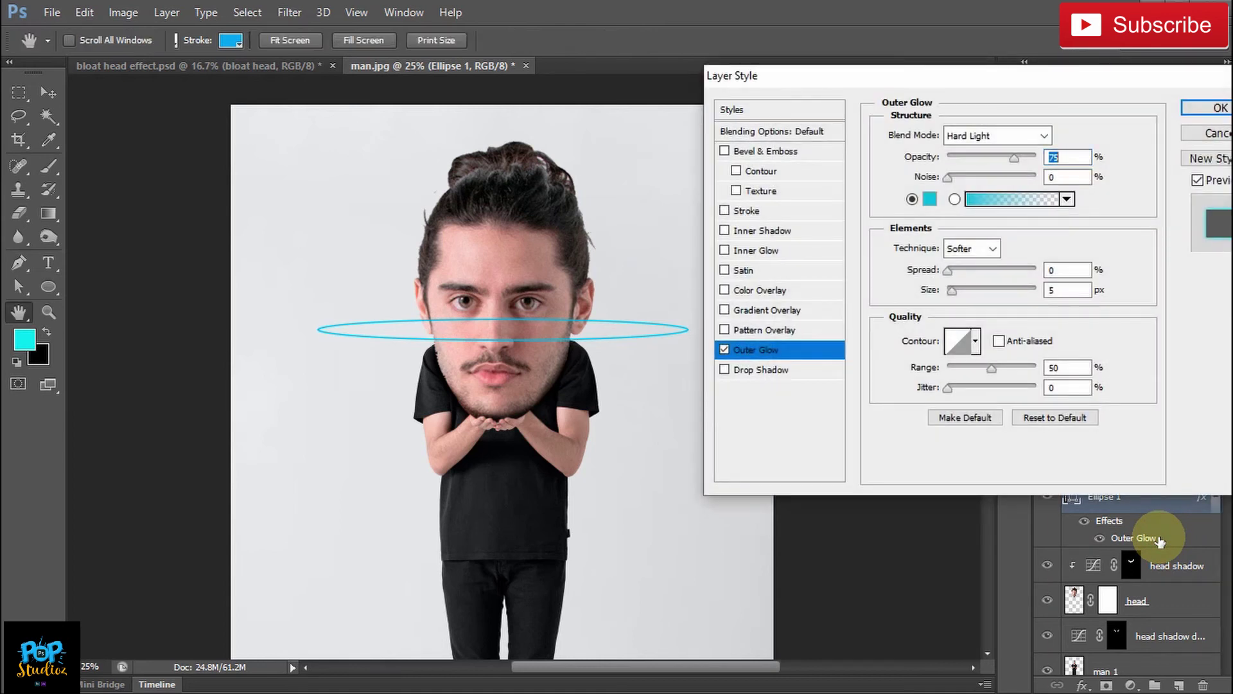
pyautogui.moveTo(927, 292); pyautogui.dragTo(943, 293)
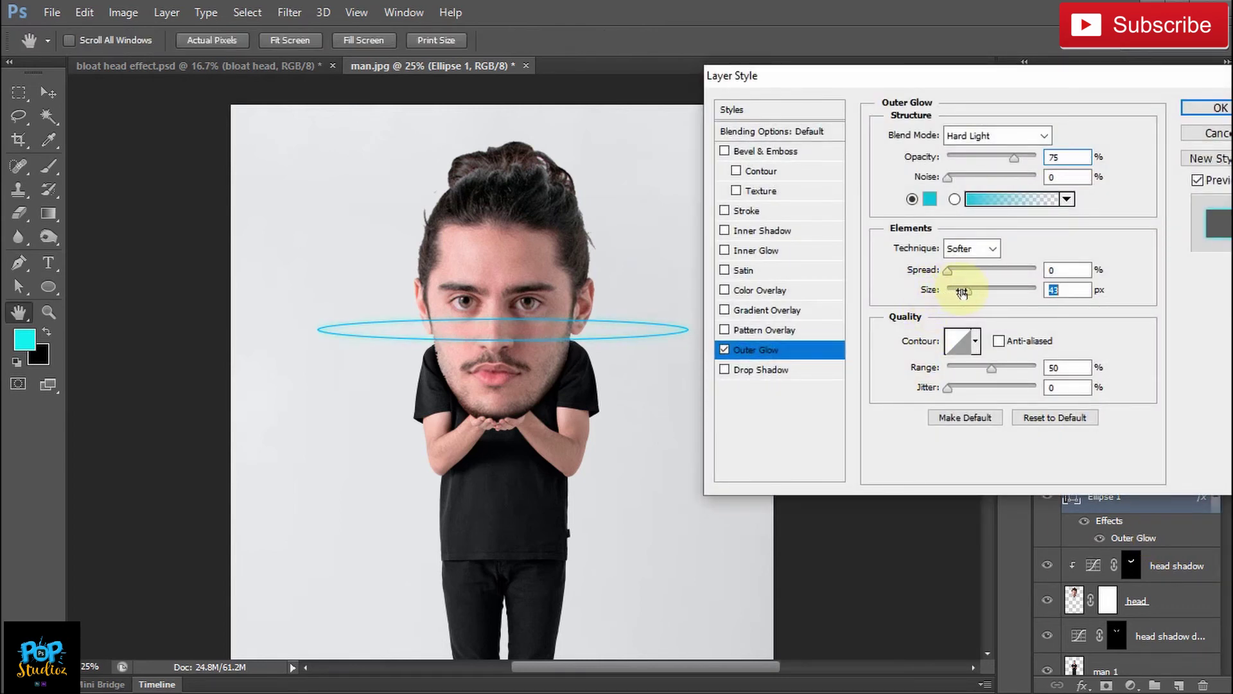
pyautogui.moveTo(952, 292); pyautogui.dragTo(923, 275)
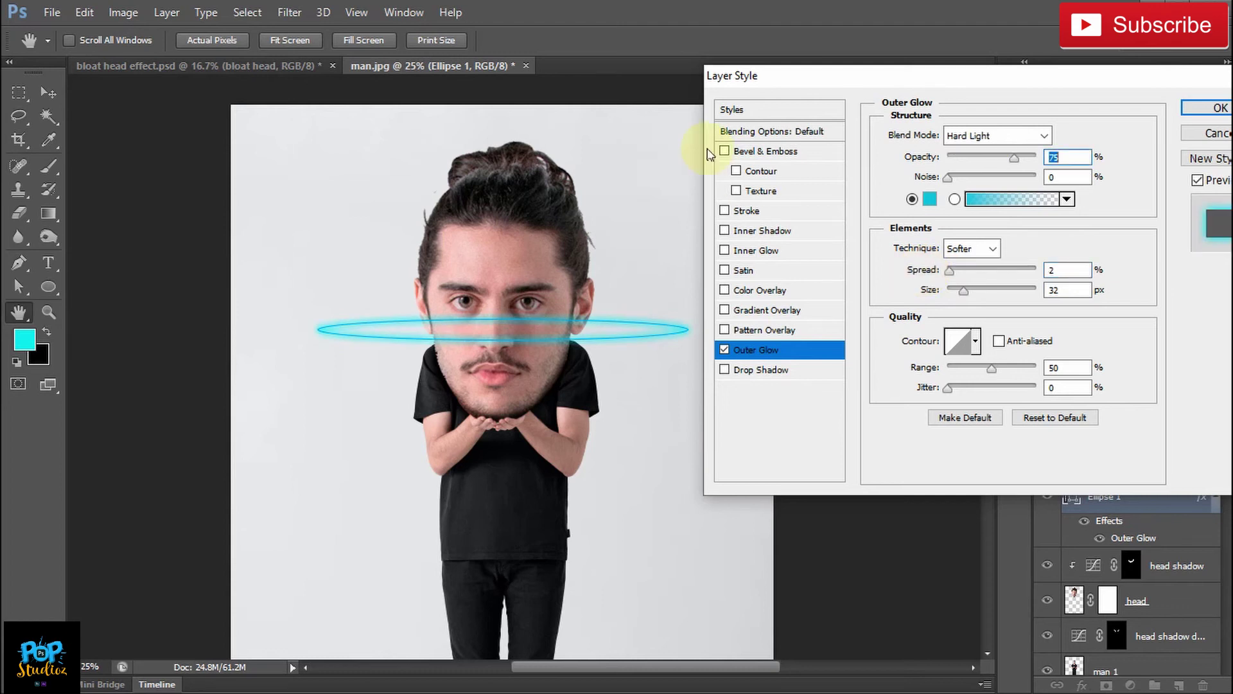
# Step: Add Bevel & Emboss to the ellipse with 16 px soften and 100% shadow opacity, and apply the style
pyautogui.click(742, 153)
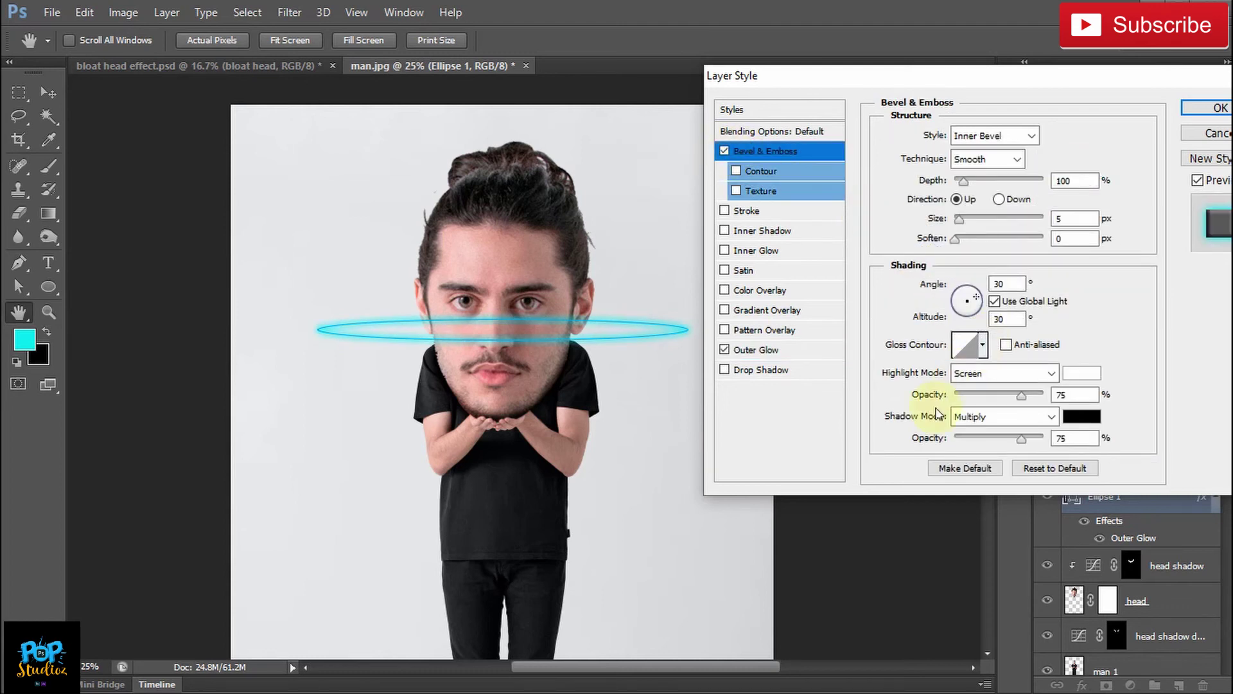
pyautogui.moveTo(931, 242); pyautogui.dragTo(994, 244)
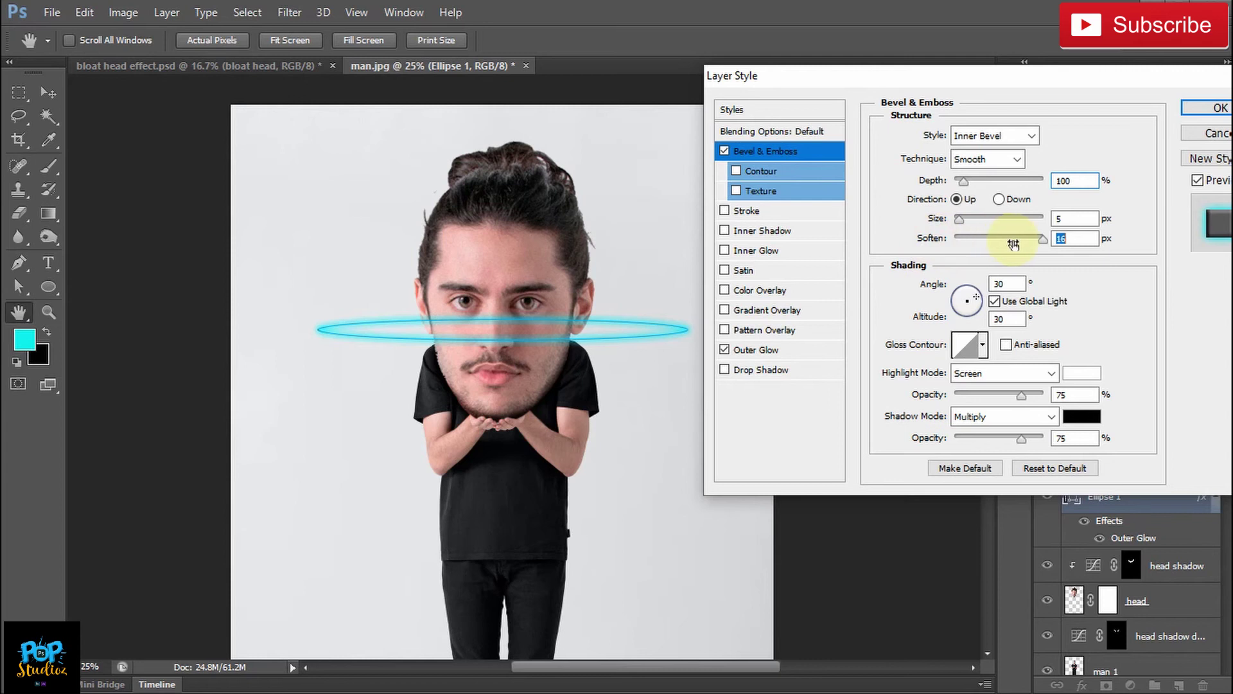
pyautogui.moveTo(931, 442); pyautogui.dragTo(1009, 432)
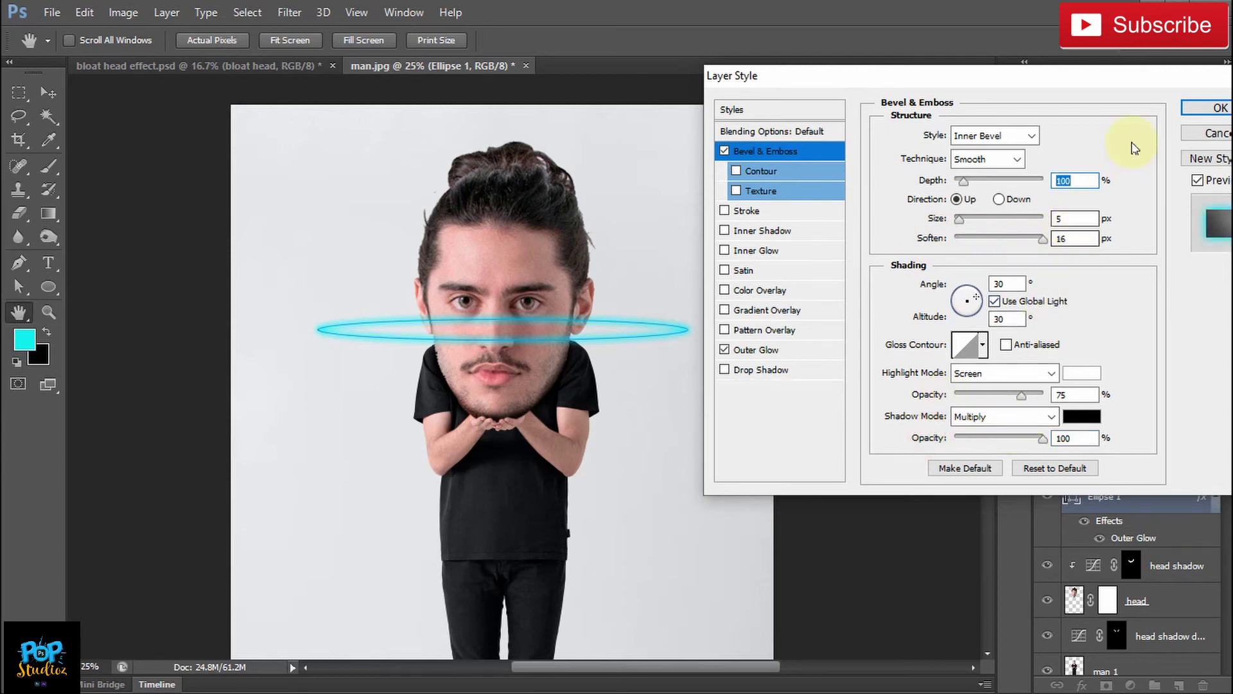
pyautogui.click(1203, 109)
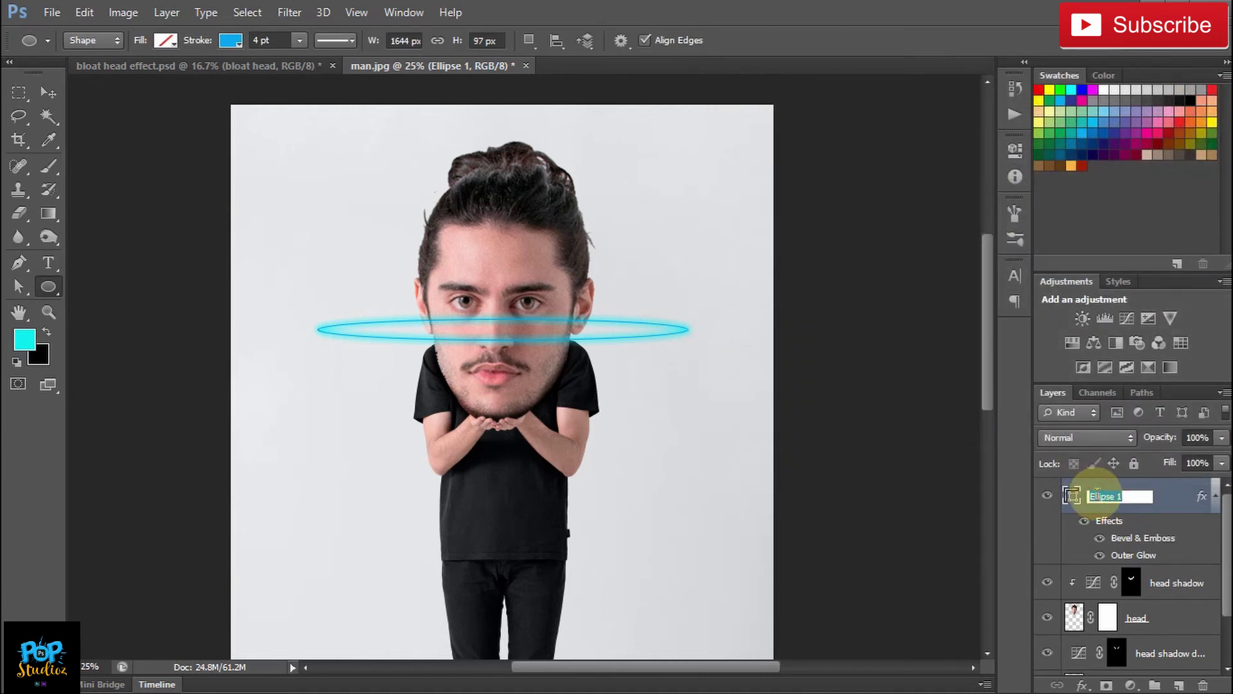
# Step: Rename the ellipse layer "head haLO" and collapse its effects list
pyautogui.click(1097, 495)
pyautogui.write('head haLO')
pyautogui.press('Return')
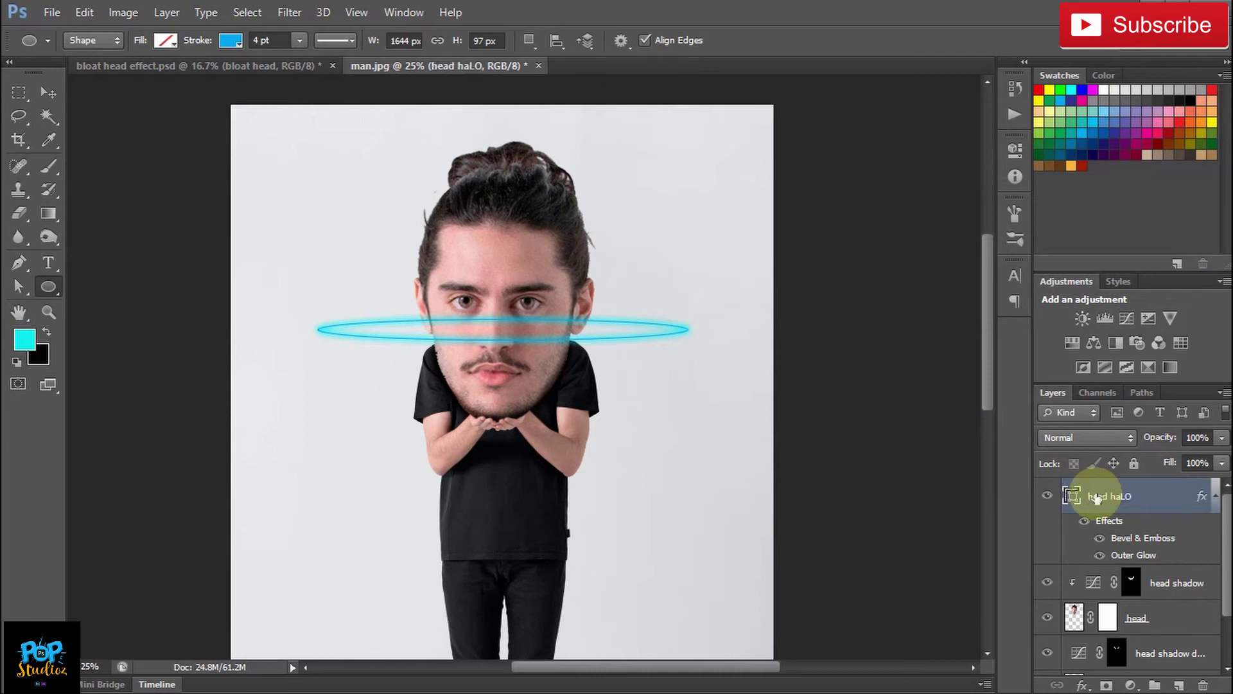
pyautogui.click(1214, 496)
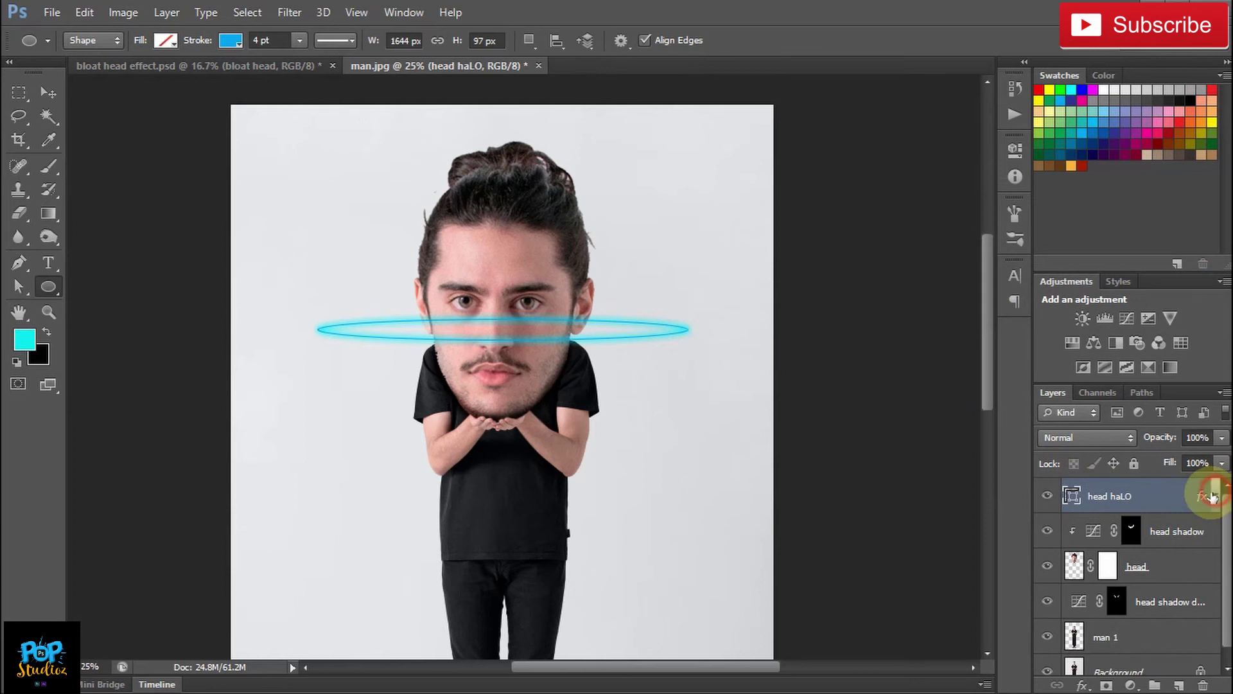
# Step: Convert the head haLO layer to a smart object and add a white layer mask to it
pyautogui.rightClick(1108, 495)
pyautogui.click(835, 220)
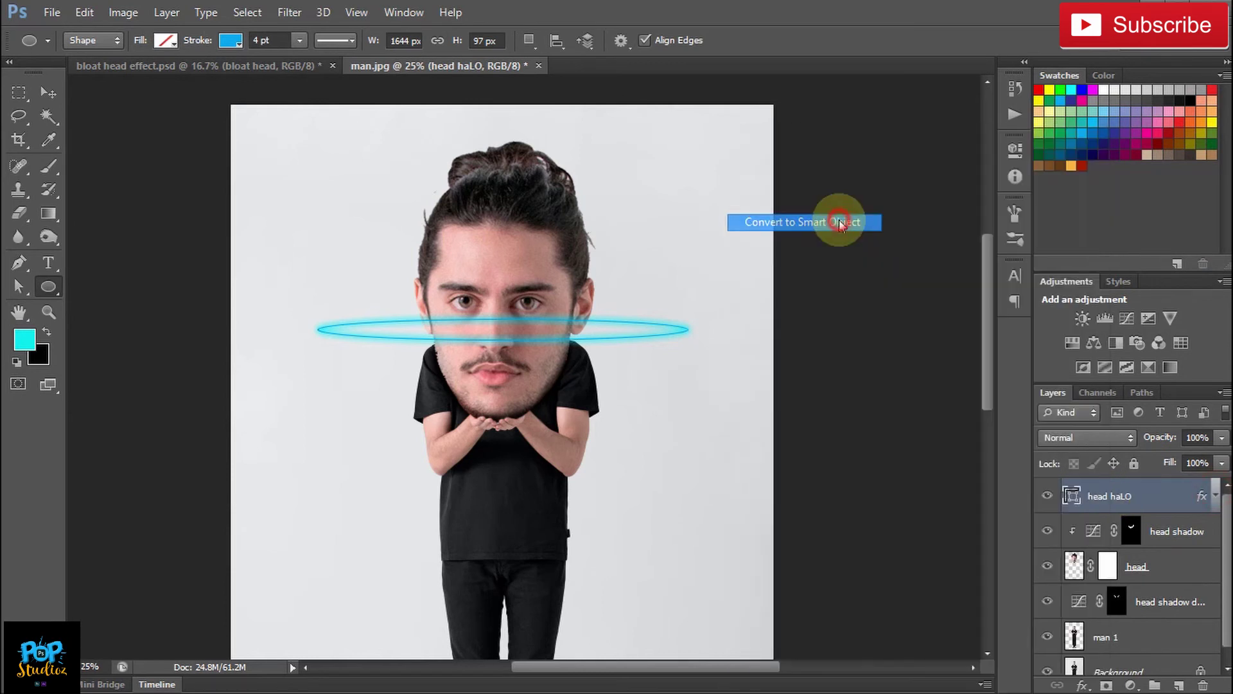
pyautogui.click(1105, 686)
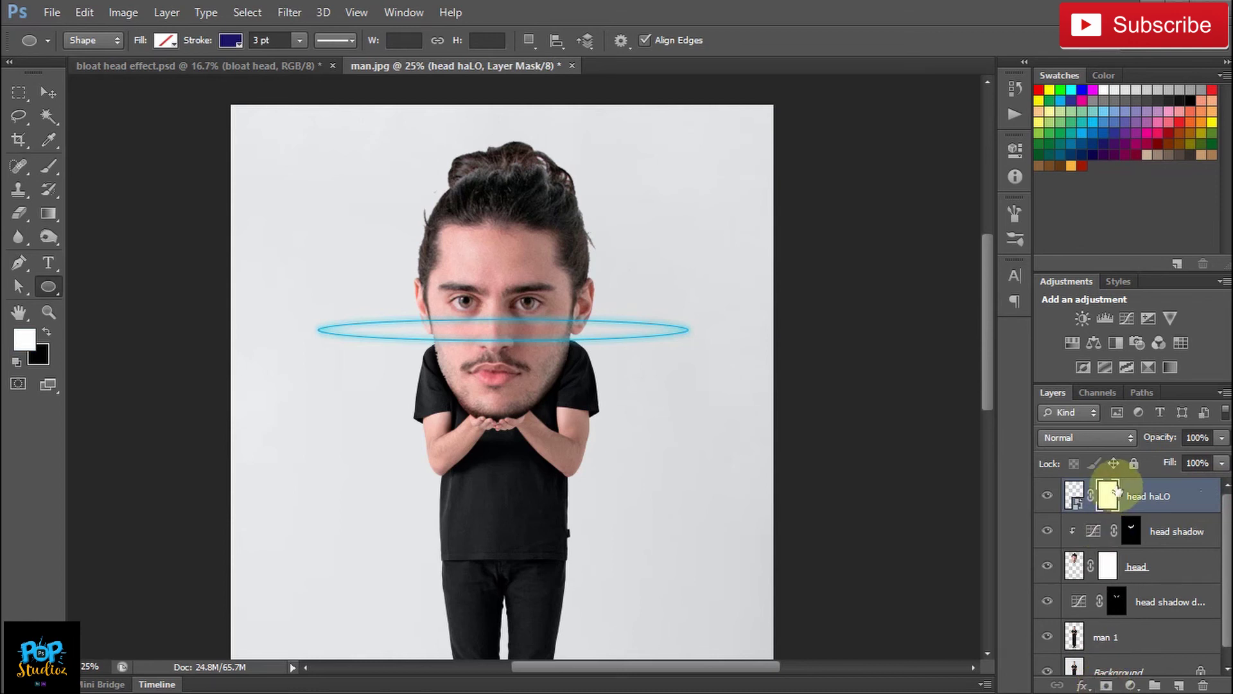
# Step: Move the halo up to the forehead and narrow it to about 69% of its width around its centre
pyautogui.click(48, 92)
pyautogui.moveTo(574, 322); pyautogui.dragTo(580, 244)
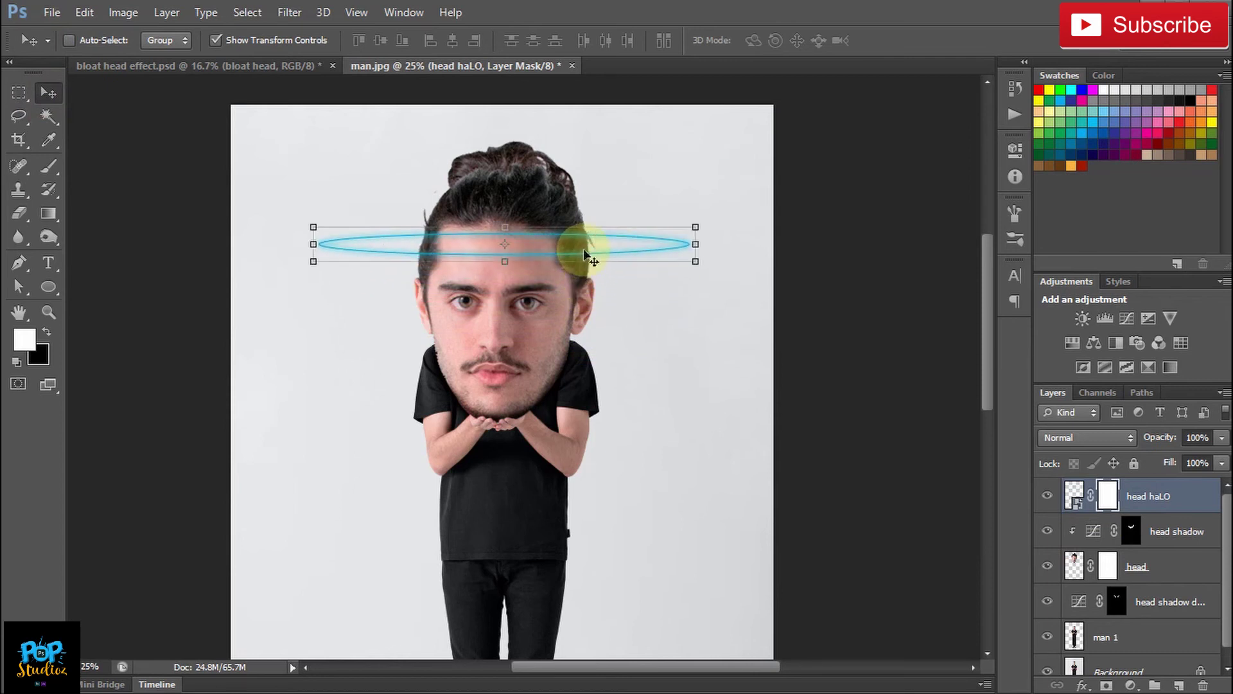
pyautogui.moveTo(696, 244); pyautogui.dragTo(636, 245)
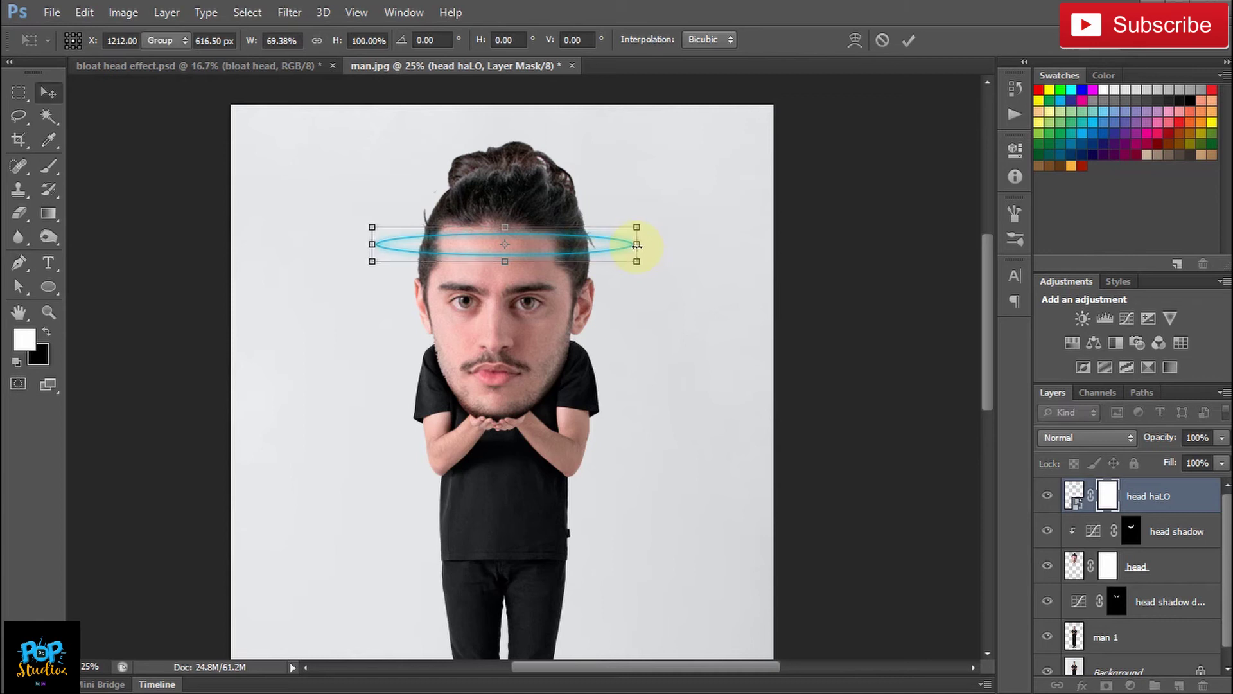
pyautogui.press('Return')
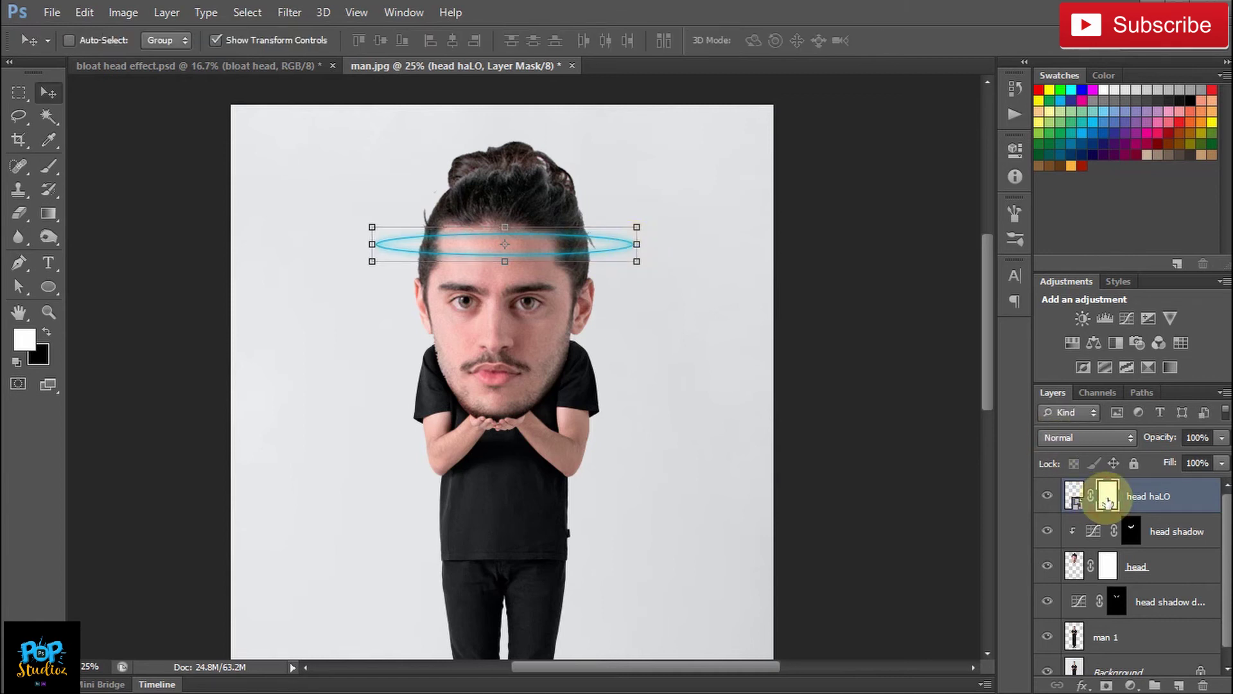
# Step: Select the head layer's pixels, fill that area black on the head haLO mask to hide the ring over the head, and deselect
pyautogui.click(1069, 564)
pyautogui.rightClick(1068, 564)
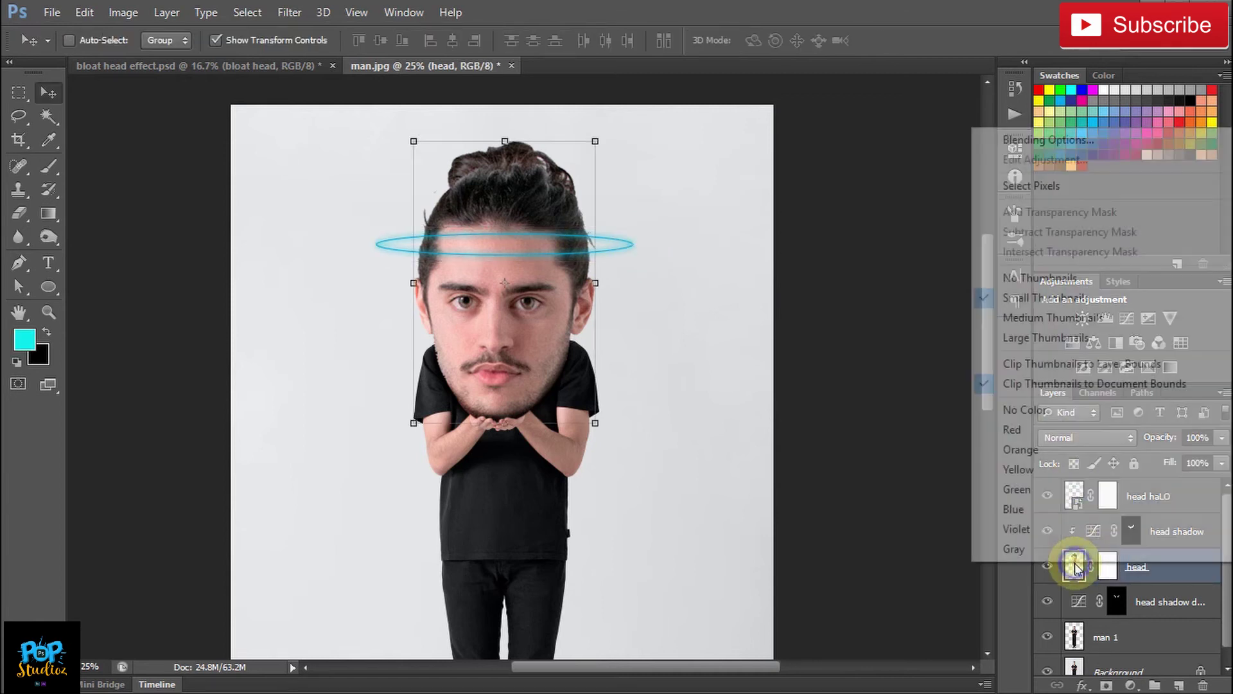
pyautogui.click(1031, 185)
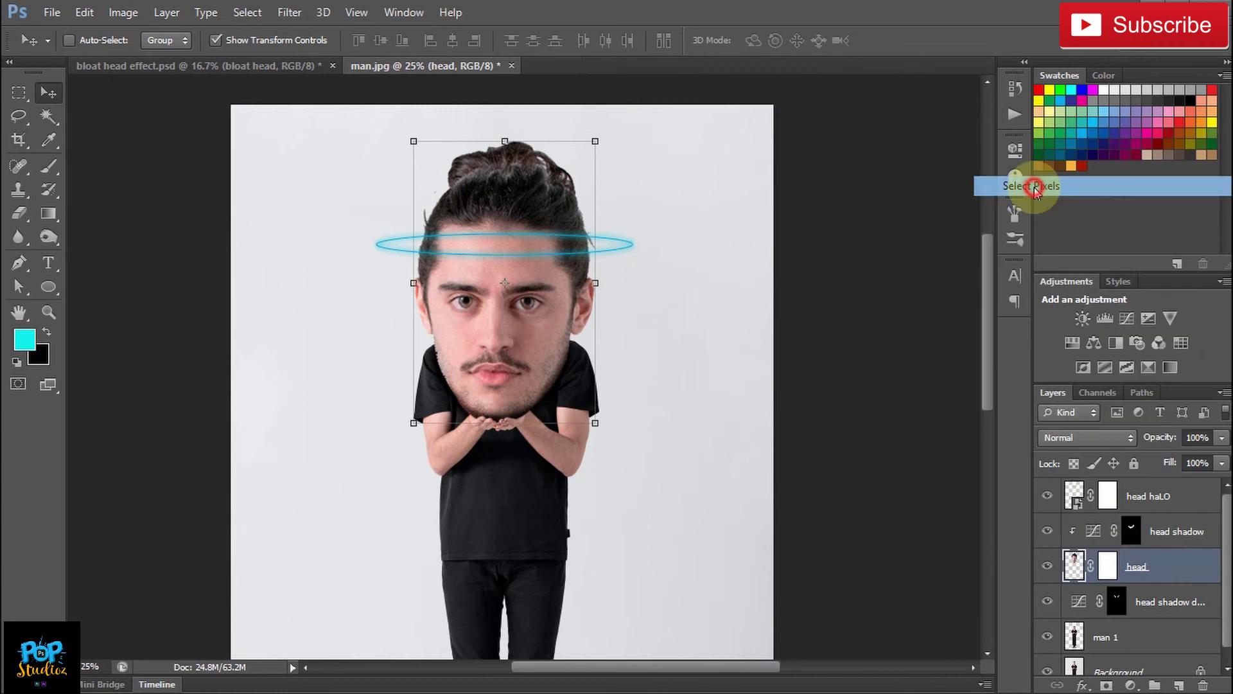
pyautogui.click(1104, 499)
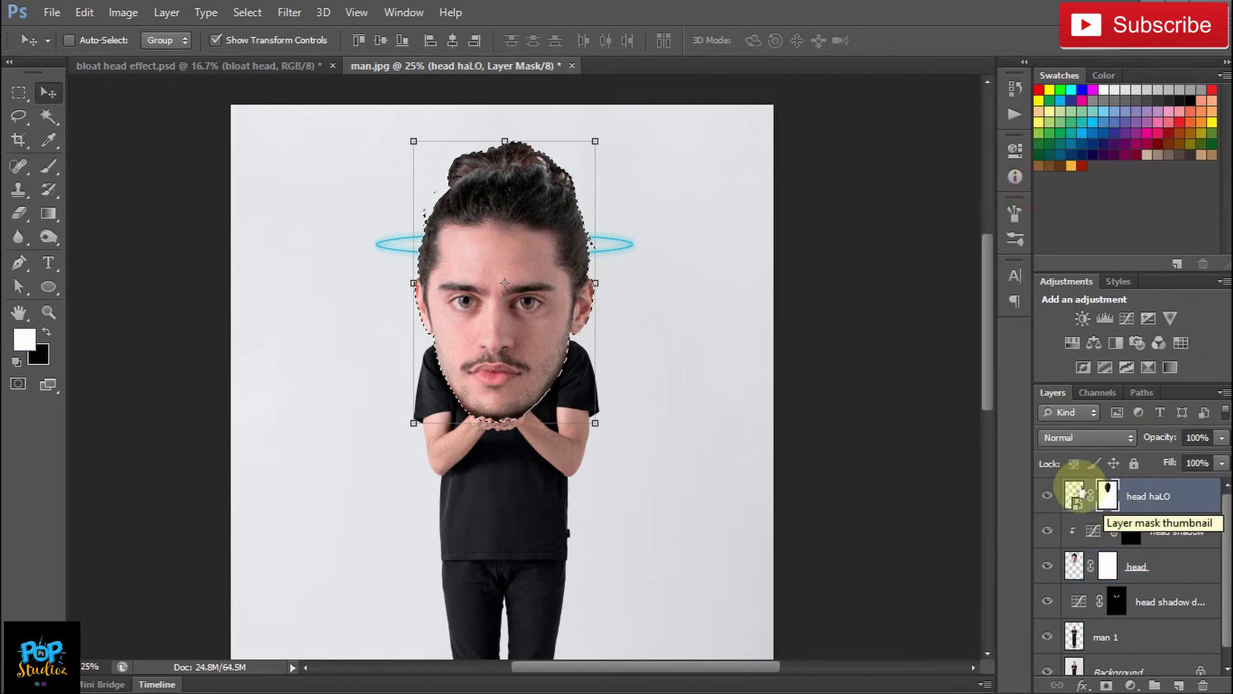
pyautogui.hotkey('ctrl', 'd')
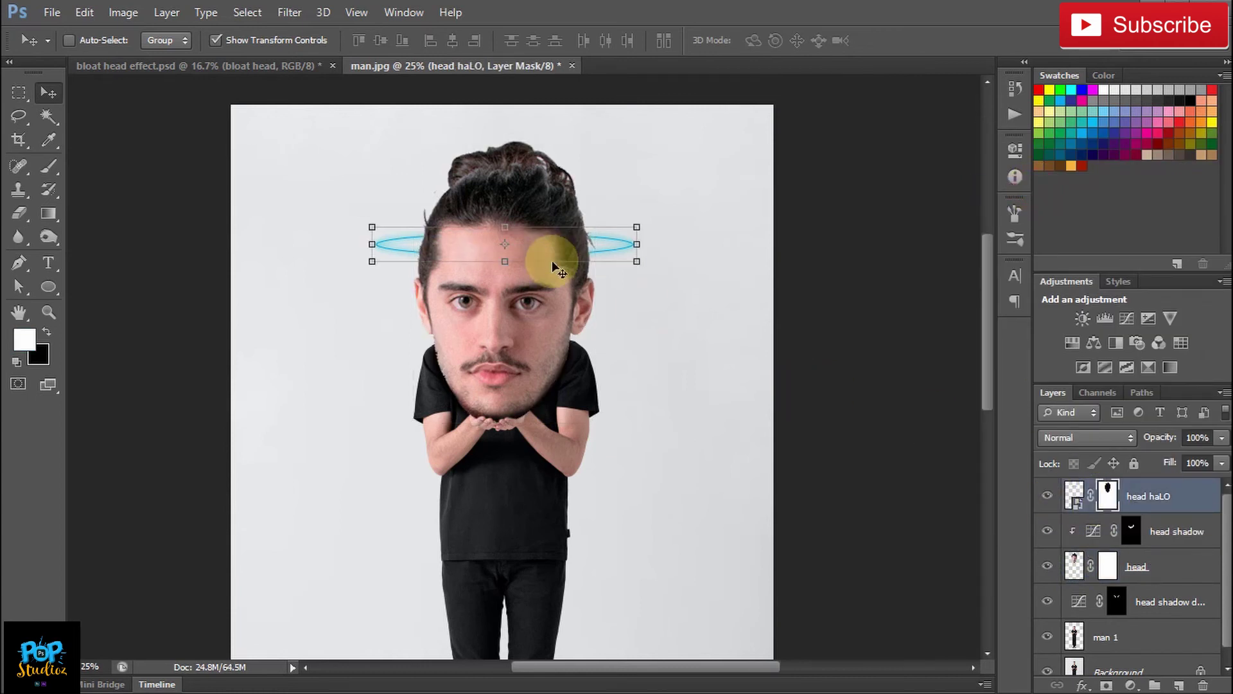
# Step: Paint white with the brush on the head haLO mask to reveal the ring's front arc across the forehead
pyautogui.click(49, 165)
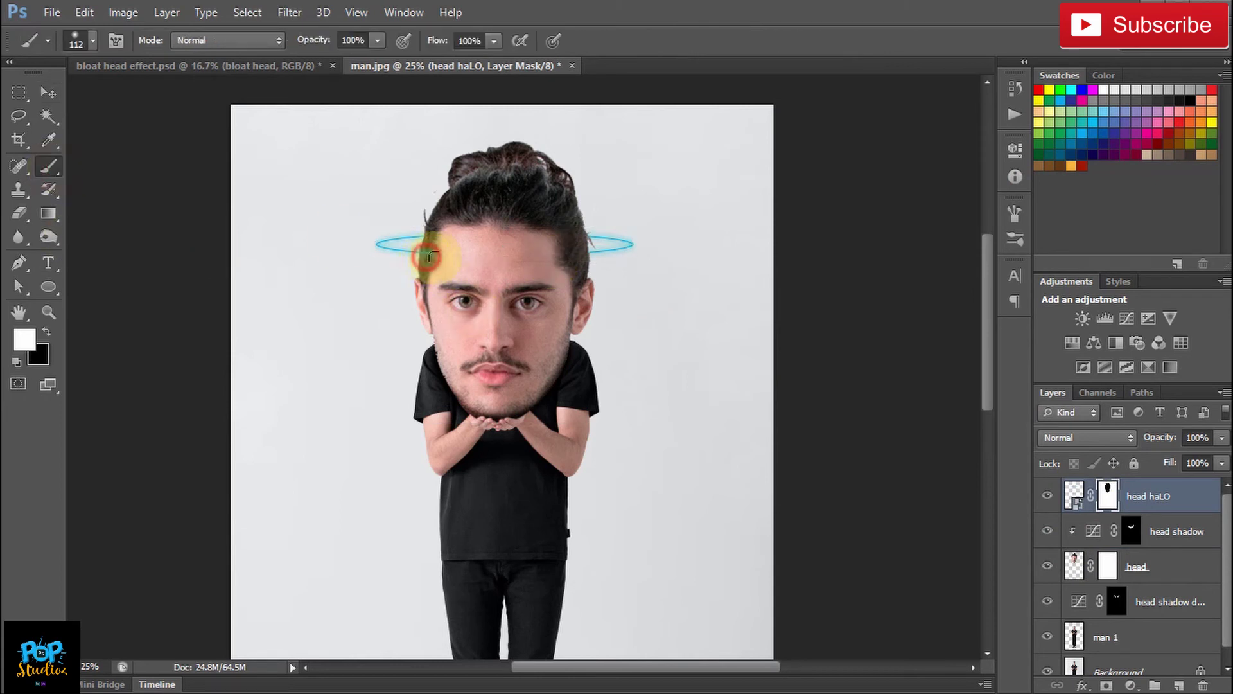
pyautogui.moveTo(429, 257)
pyautogui.mouseDown()
pyautogui.moveTo(589, 252)
pyautogui.moveTo(476, 267)
pyautogui.moveTo(410, 257)
pyautogui.moveTo(551, 262)
pyautogui.moveTo(606, 244)
pyautogui.moveTo(498, 270)
pyautogui.mouseUp()
# Step: Duplicate the head haLO layer as "middle halo" and move the copy down to the man's waist
pyautogui.click(1166, 494)
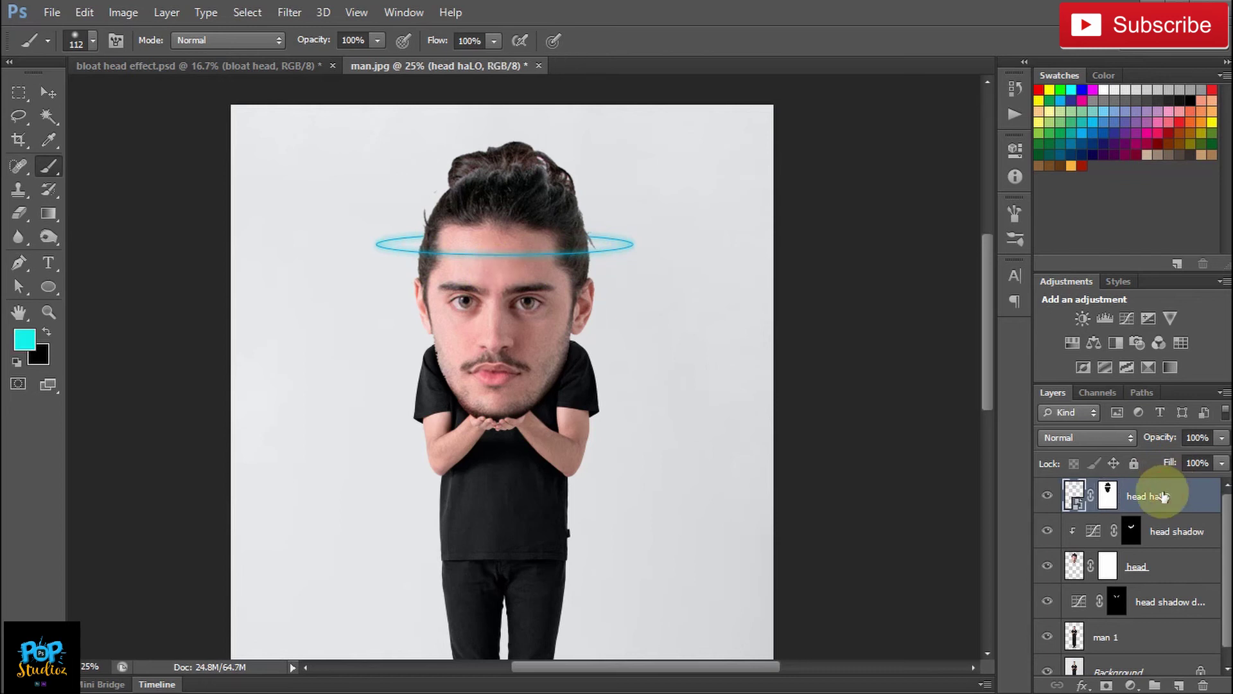
pyautogui.rightClick(1164, 496)
pyautogui.click(834, 156)
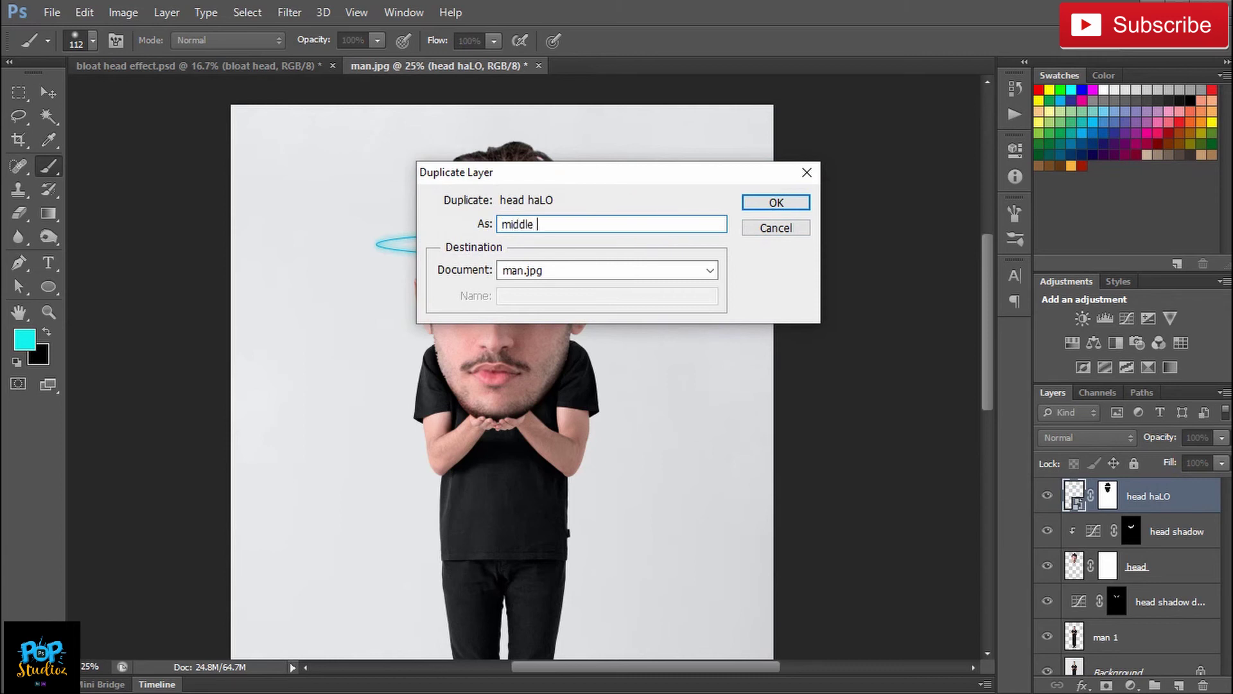
pyautogui.press('Return')
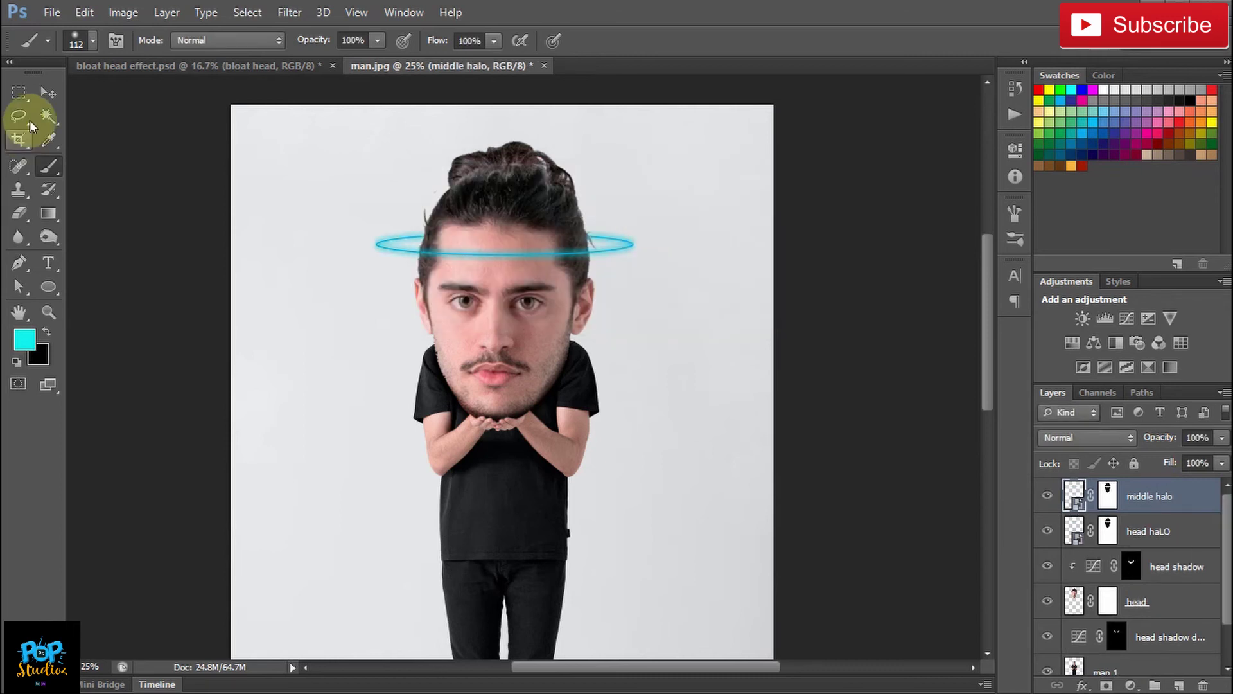
pyautogui.click(39, 92)
pyautogui.moveTo(550, 243); pyautogui.dragTo(553, 512)
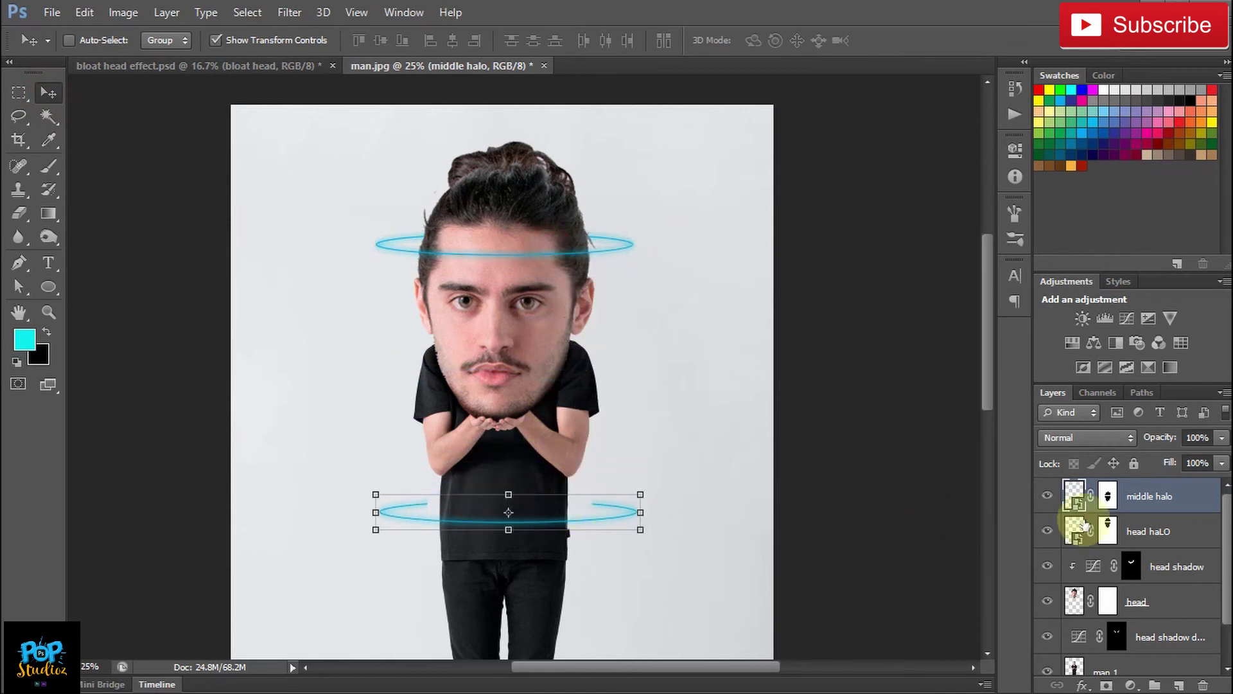
# Step: Paint white on the middle halo mask to restore the ring's missing back segments on both sides of the torso
pyautogui.click(1107, 496)
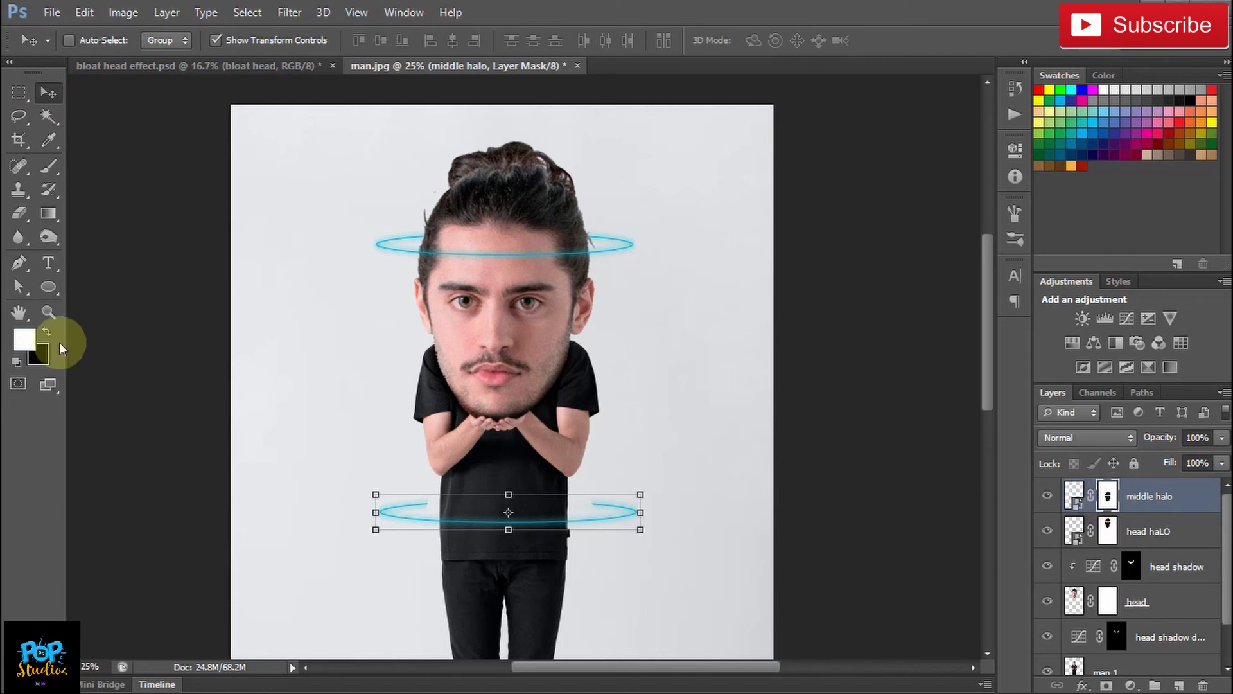
pyautogui.press('b')
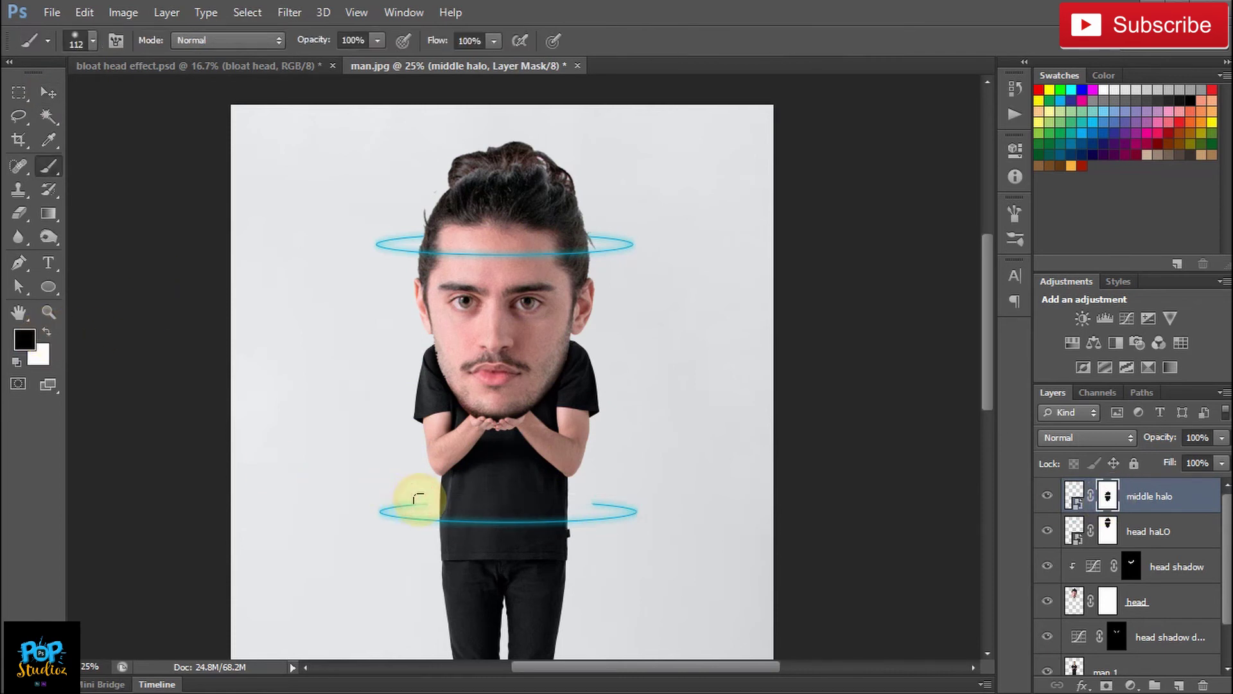
pyautogui.click(47, 331)
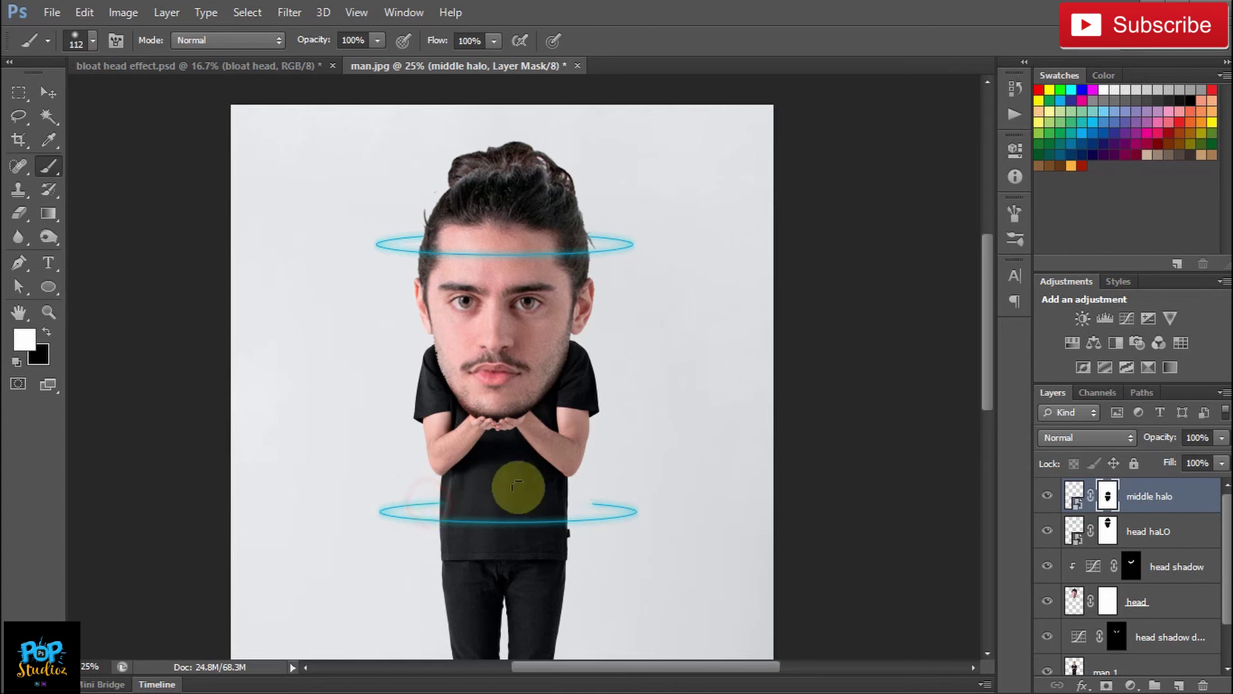
pyautogui.moveTo(593, 500); pyautogui.dragTo(572, 499)
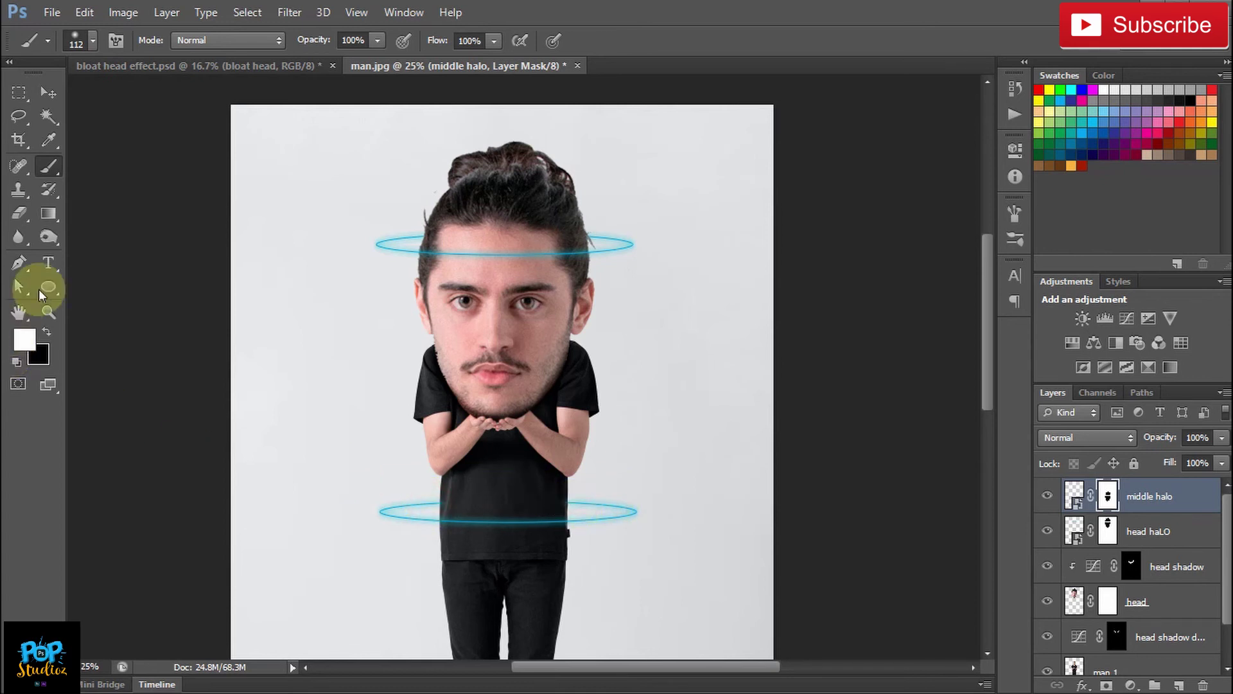
# Step: Paint black on the middle halo mask with a hard round 112 px brush to hide the ring's back arc over the torso
pyautogui.click(41, 333)
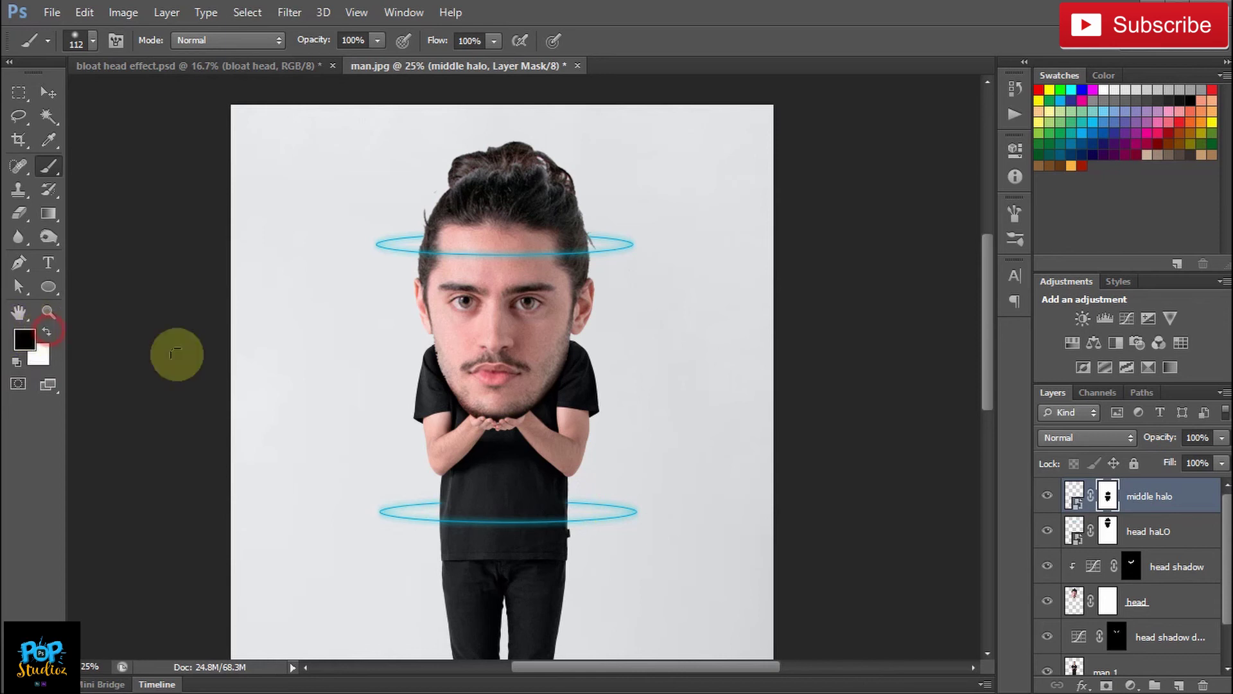
pyautogui.rightClick(509, 504)
pyautogui.click(569, 574)
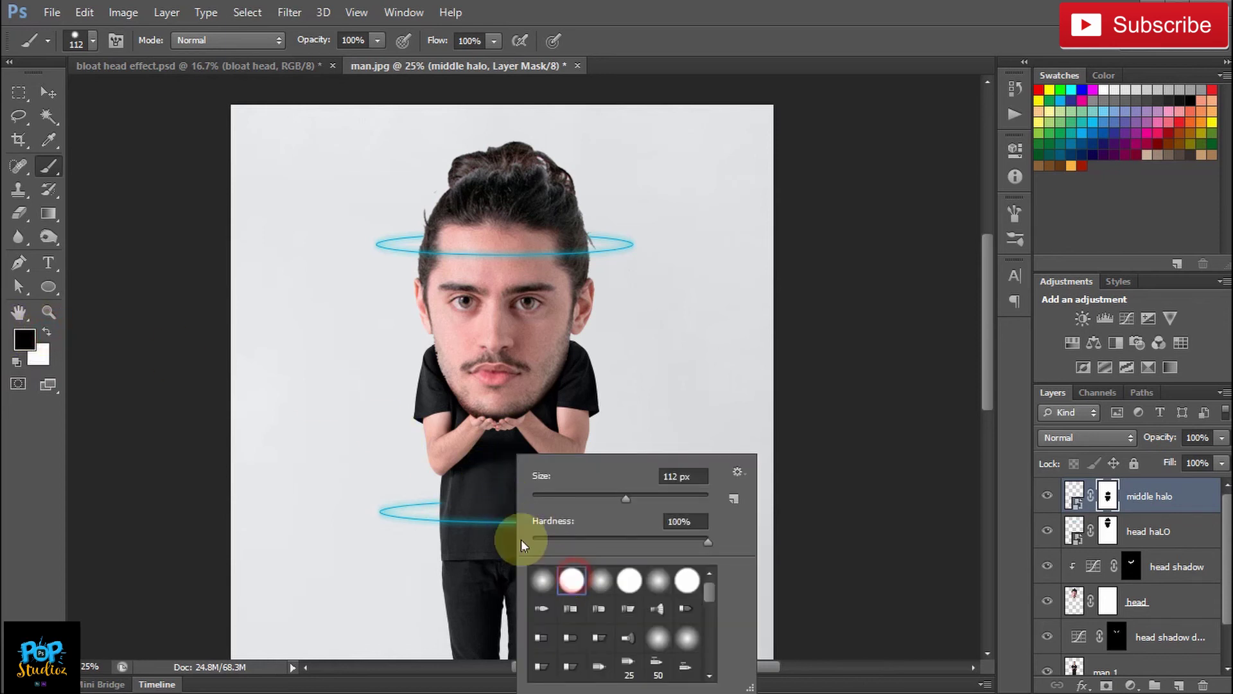
pyautogui.click(455, 502)
pyautogui.moveTo(451, 501); pyautogui.dragTo(556, 496)
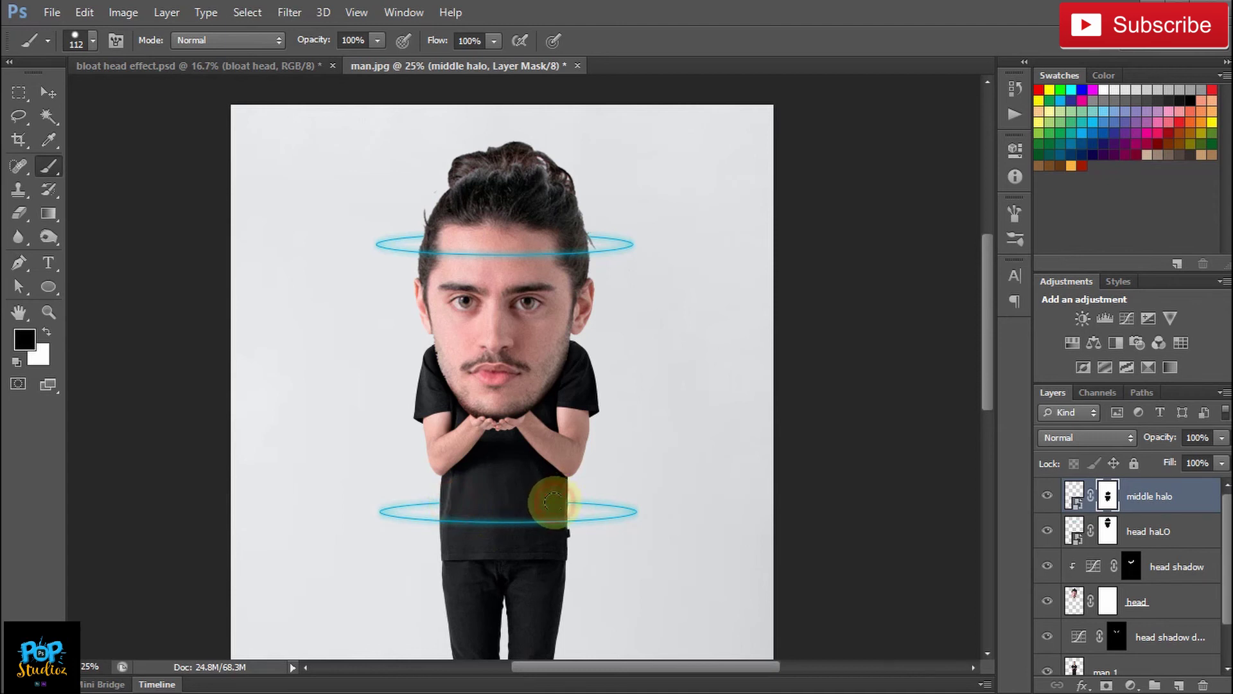
# Step: Add a Hue/Saturation adjustment clipped to the middle halo layer and shift its hue to turn the waist ring pink-red
pyautogui.click(1094, 535)
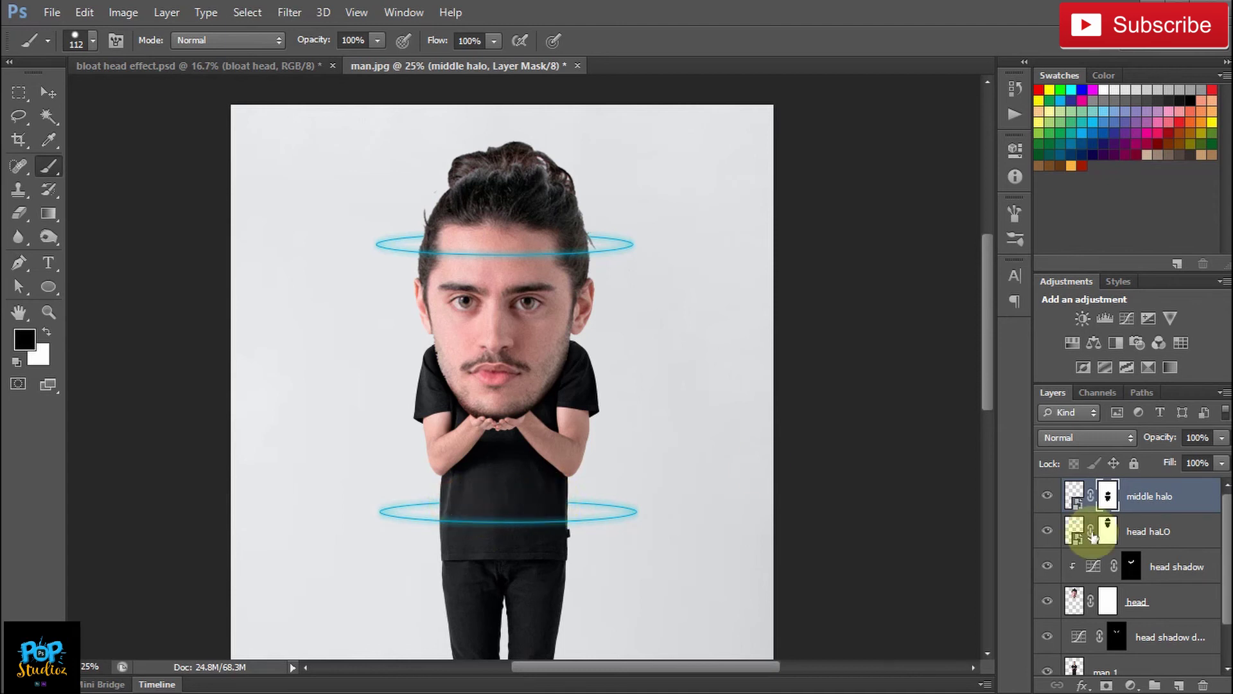
pyautogui.click(1076, 345)
pyautogui.click(857, 442)
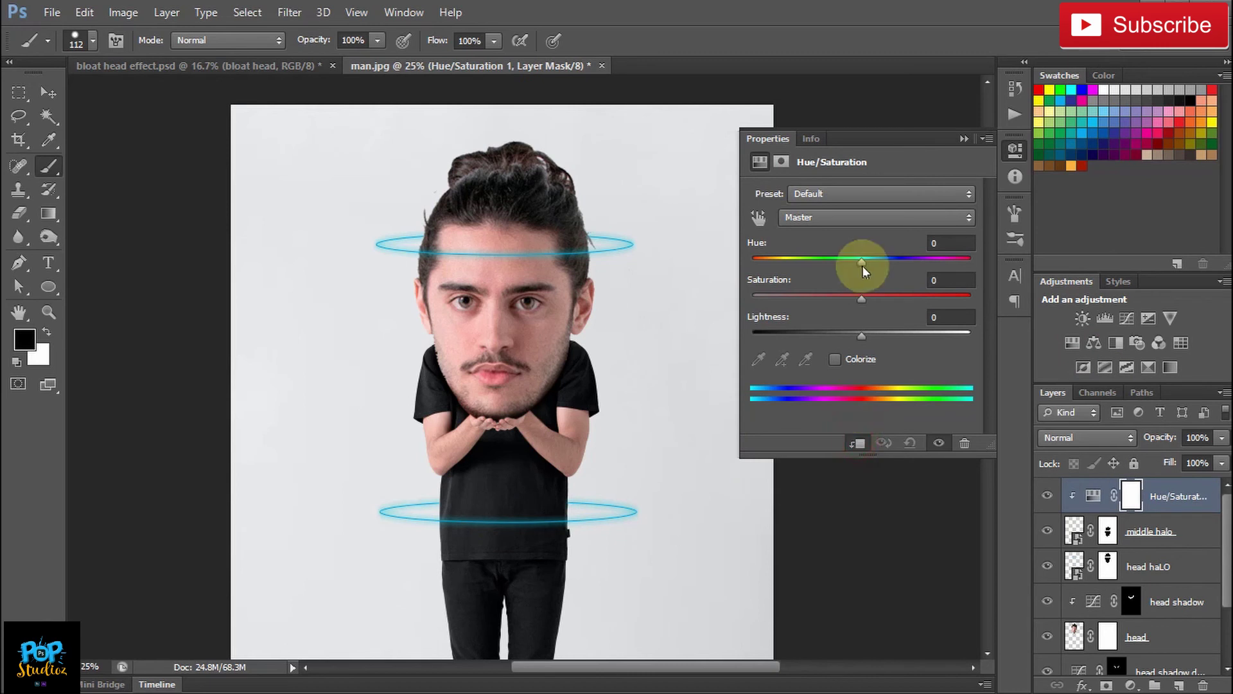
pyautogui.moveTo(862, 260); pyautogui.dragTo(958, 257)
pyautogui.click(962, 140)
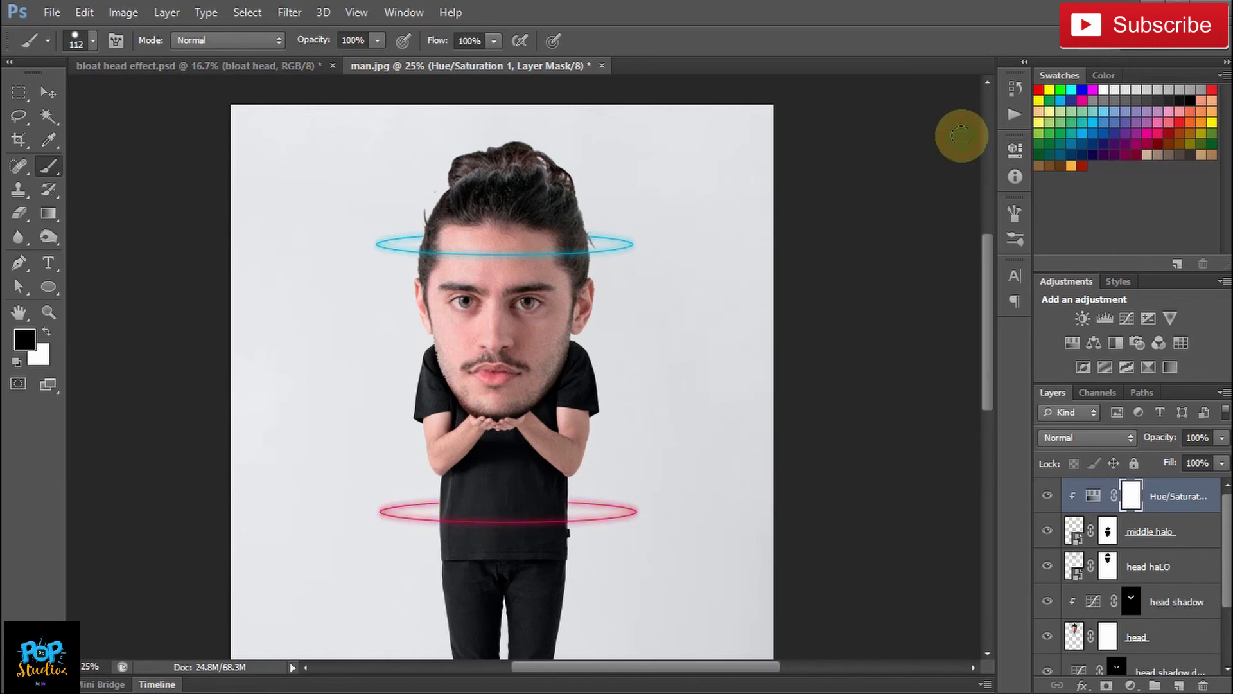
# Step: Add a Solid Color fill layer directly above the Background layer using cyan 03f5ed
pyautogui.moveTo(981, 379); pyautogui.dragTo(993, 442)
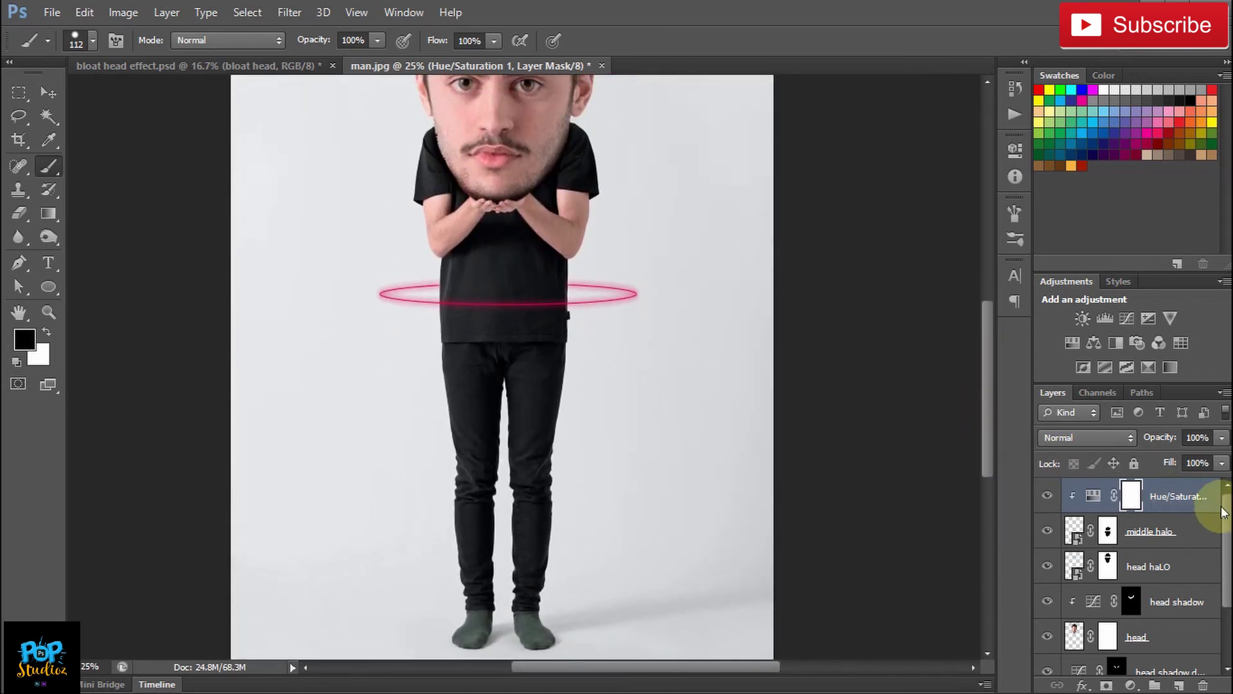
pyautogui.moveTo(1224, 522); pyautogui.dragTo(1223, 593)
pyautogui.click(1154, 633)
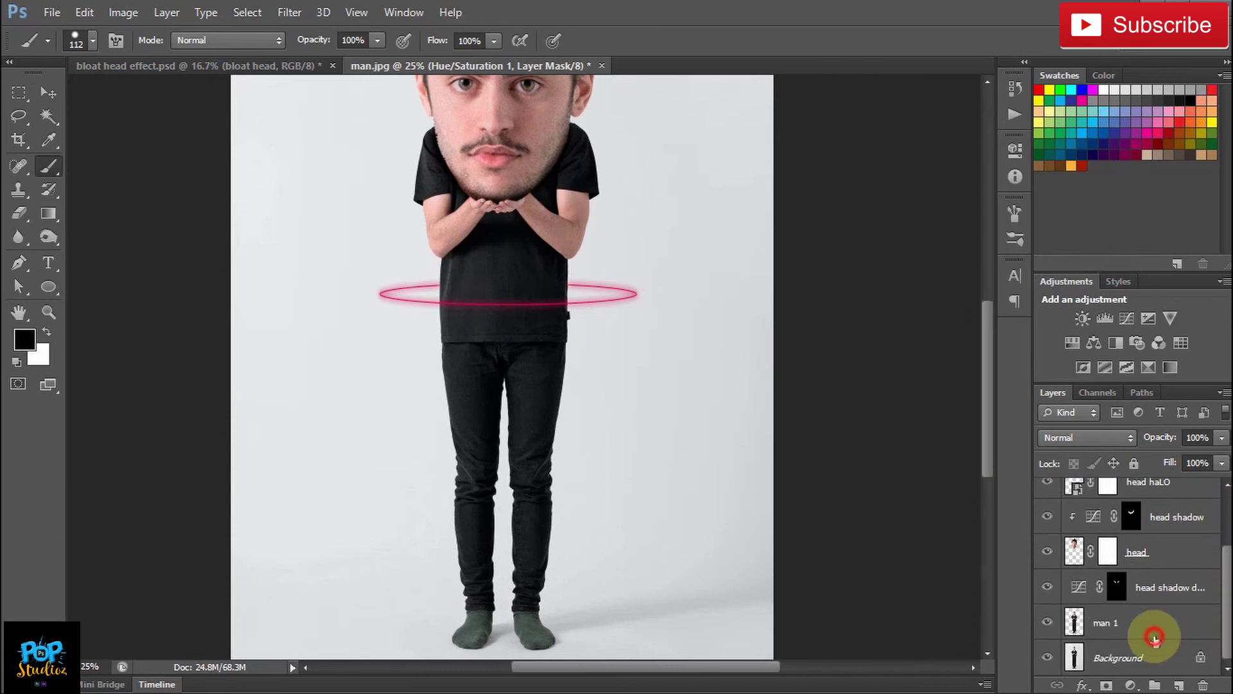
pyautogui.click(1123, 662)
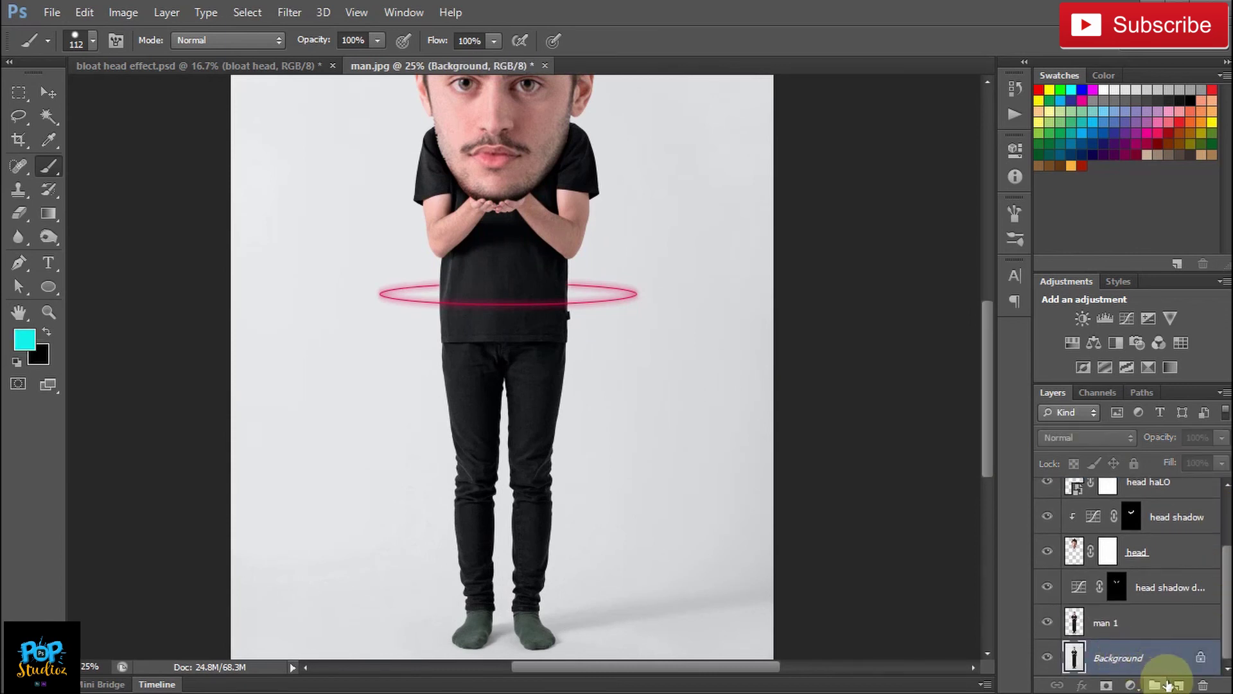
pyautogui.click(1130, 685)
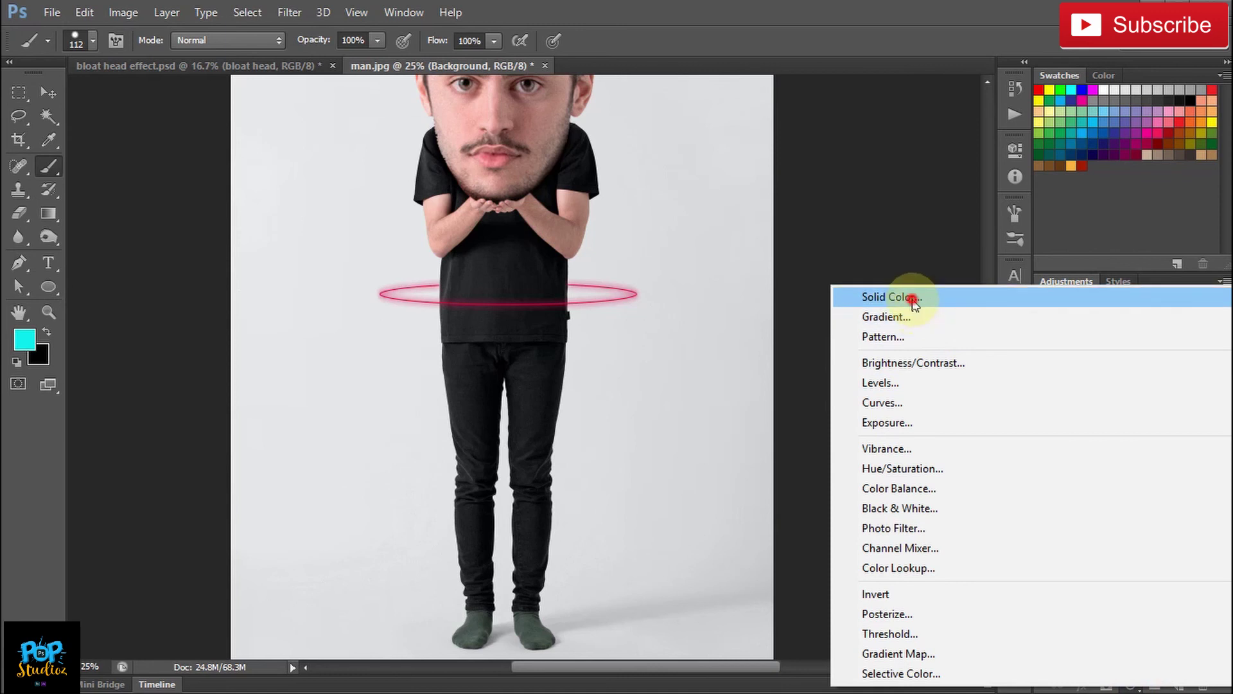
pyautogui.click(924, 295)
pyautogui.click(642, 380)
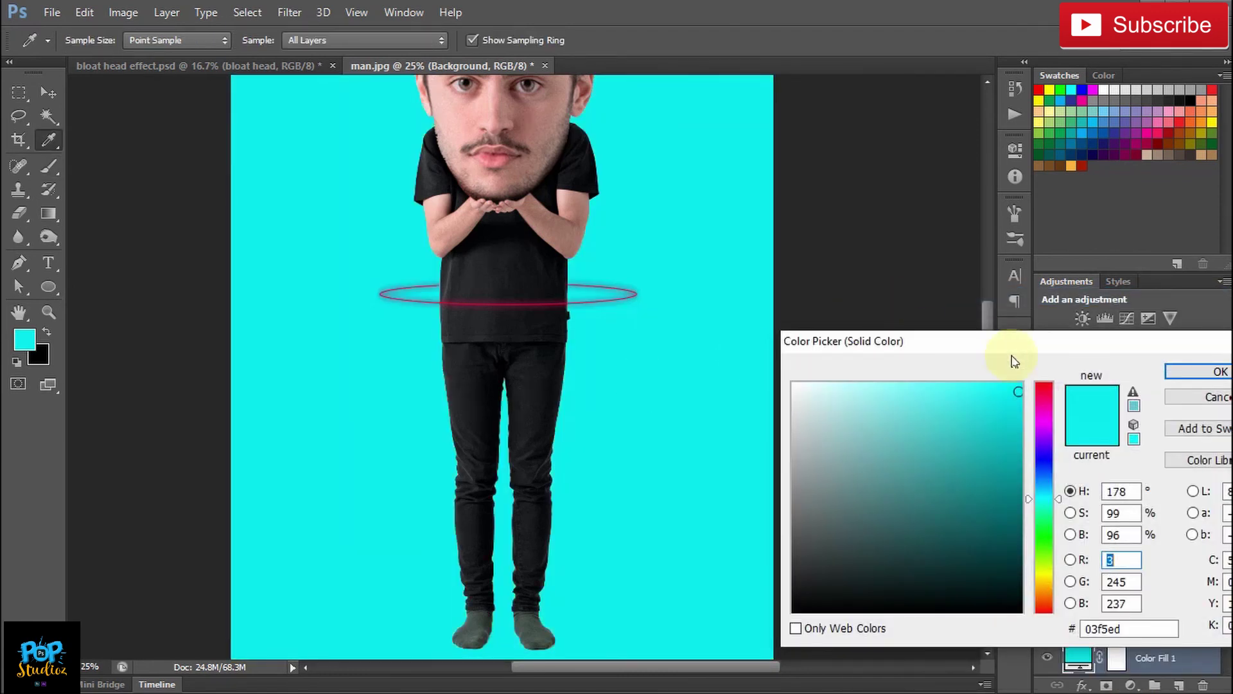
pyautogui.click(1196, 371)
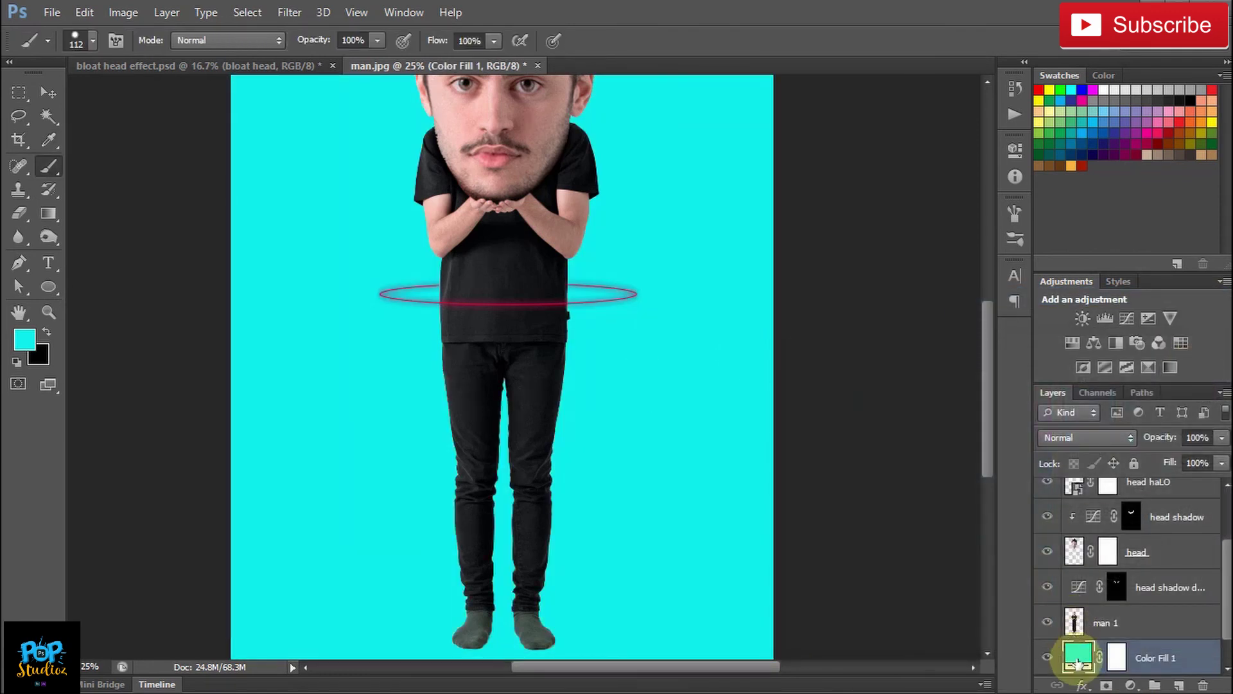
# Step: Hide the fill layer, sample the photo's light grey backdrop, recolour the fill to e9eaec, and show it again
pyautogui.click(1048, 656)
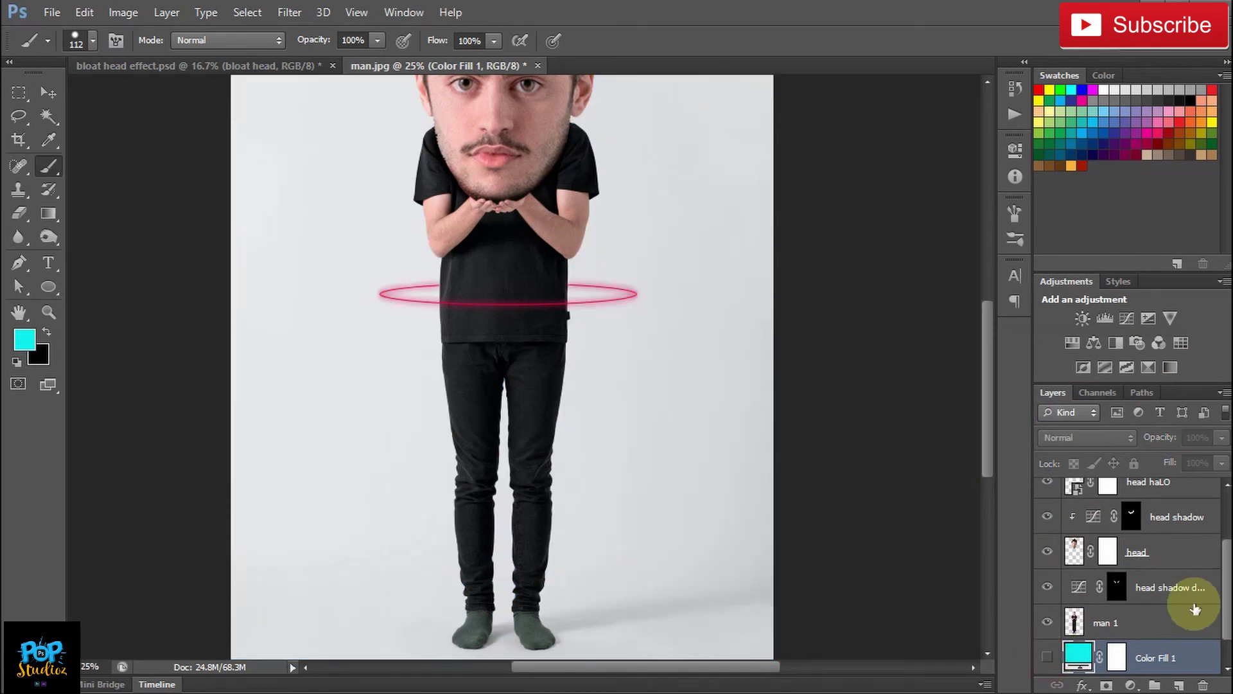
pyautogui.moveTo(1228, 590); pyautogui.dragTo(1227, 629)
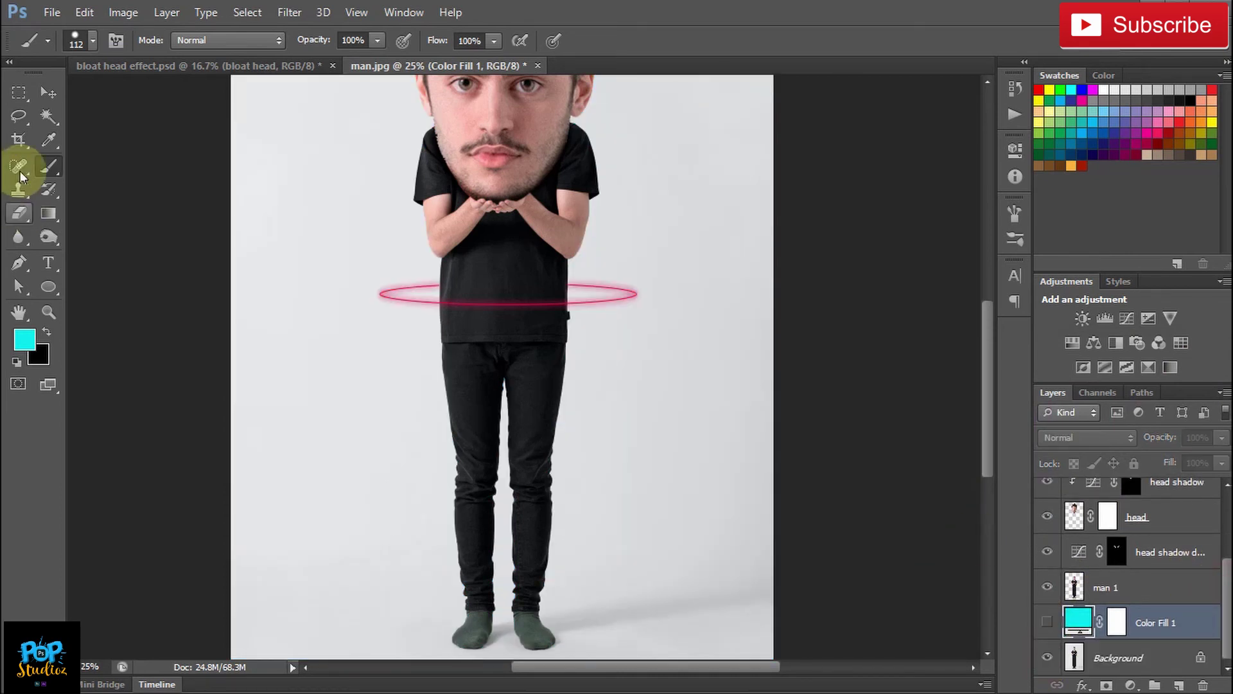
pyautogui.click(48, 140)
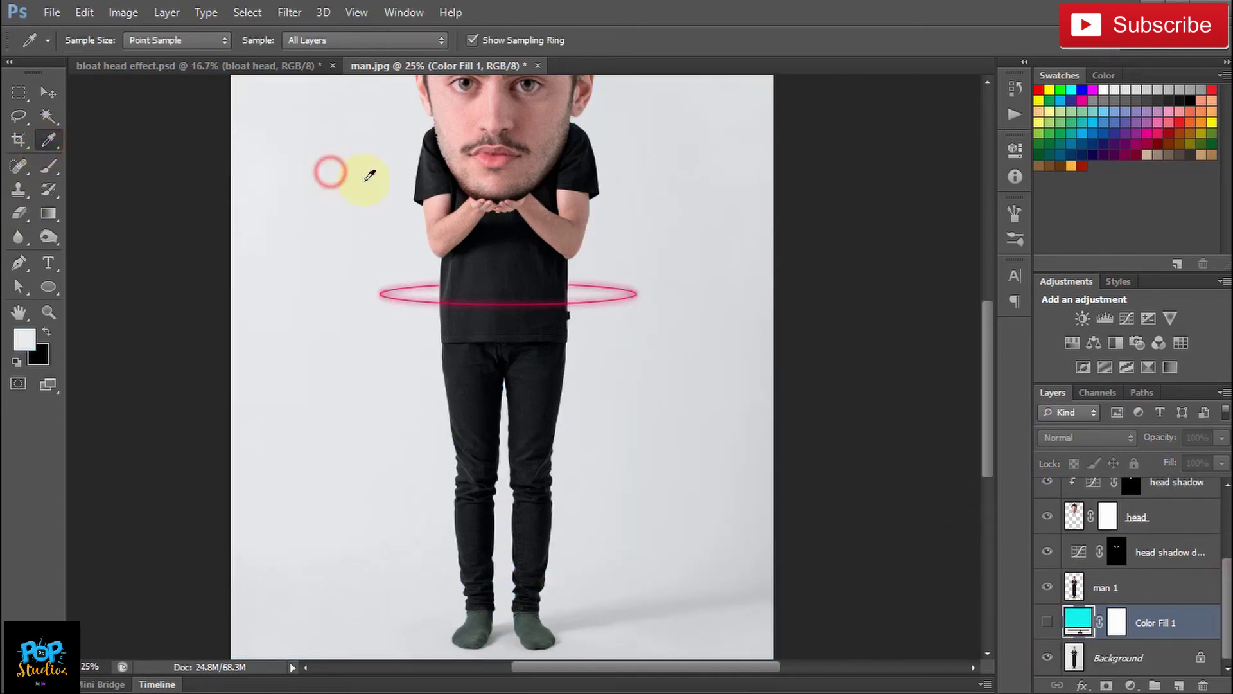
pyautogui.doubleClick(1078, 620)
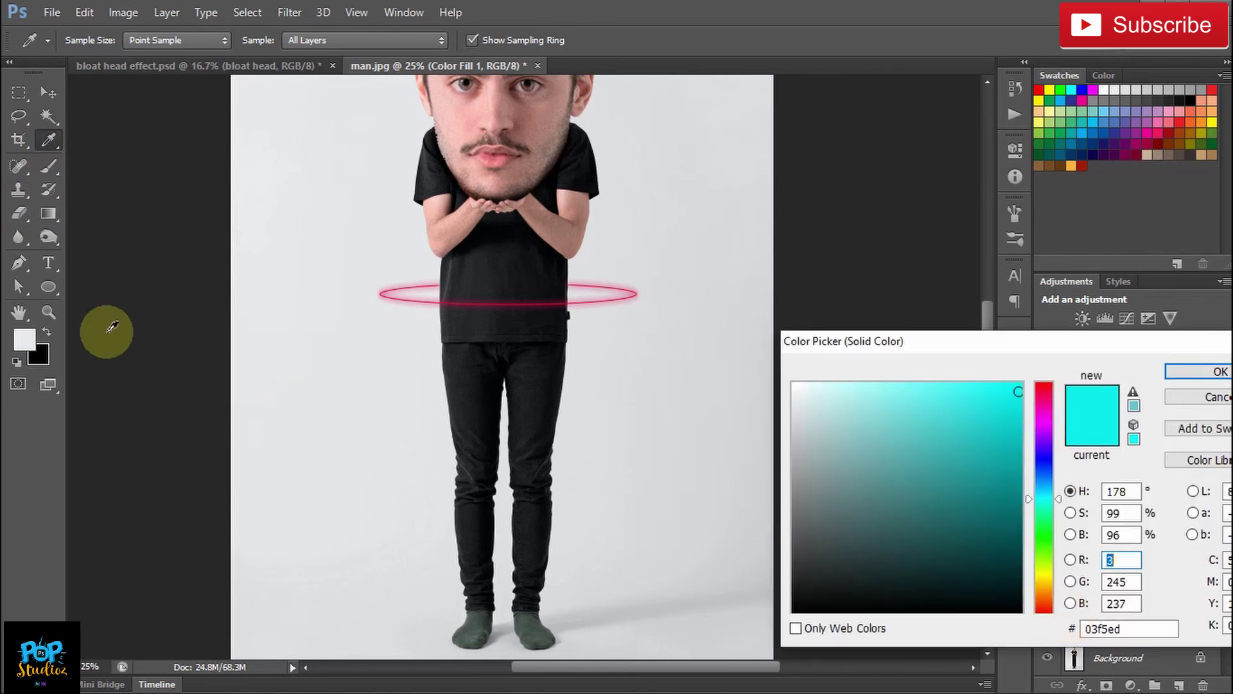
pyautogui.click(27, 339)
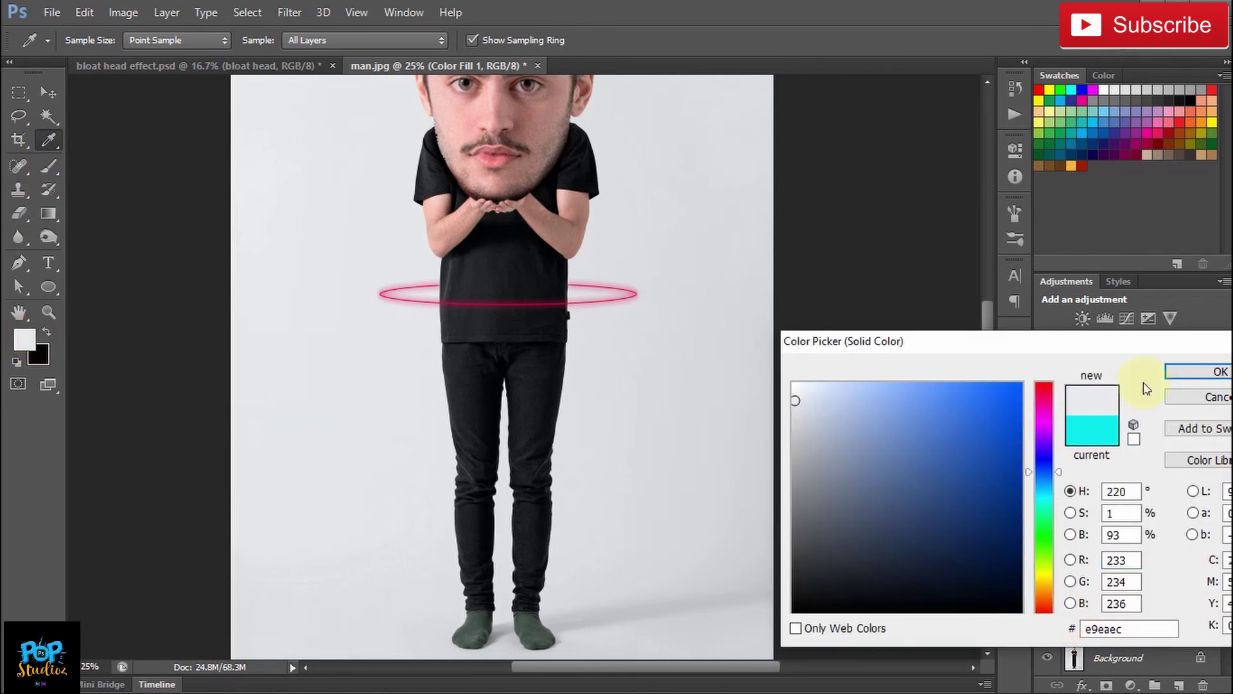
pyautogui.click(1193, 373)
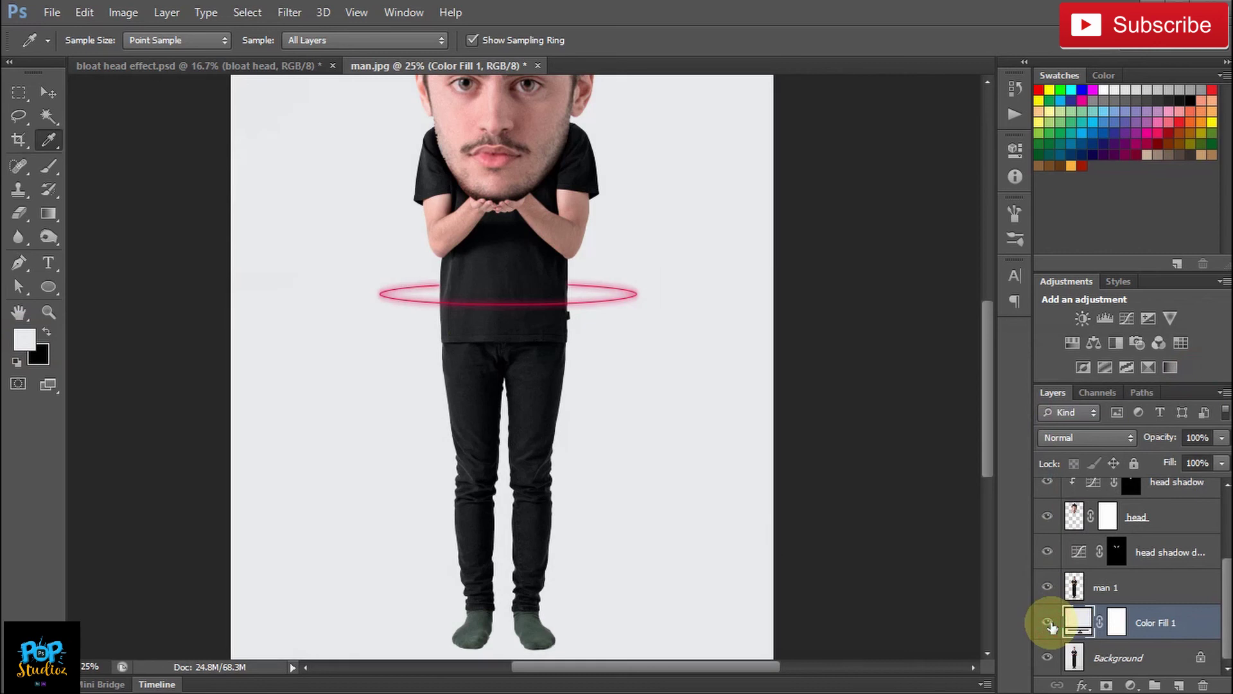
# Step: Create a new layer above Color Fill 1 and name it "shadow"
pyautogui.moveTo(990, 462); pyautogui.dragTo(992, 480)
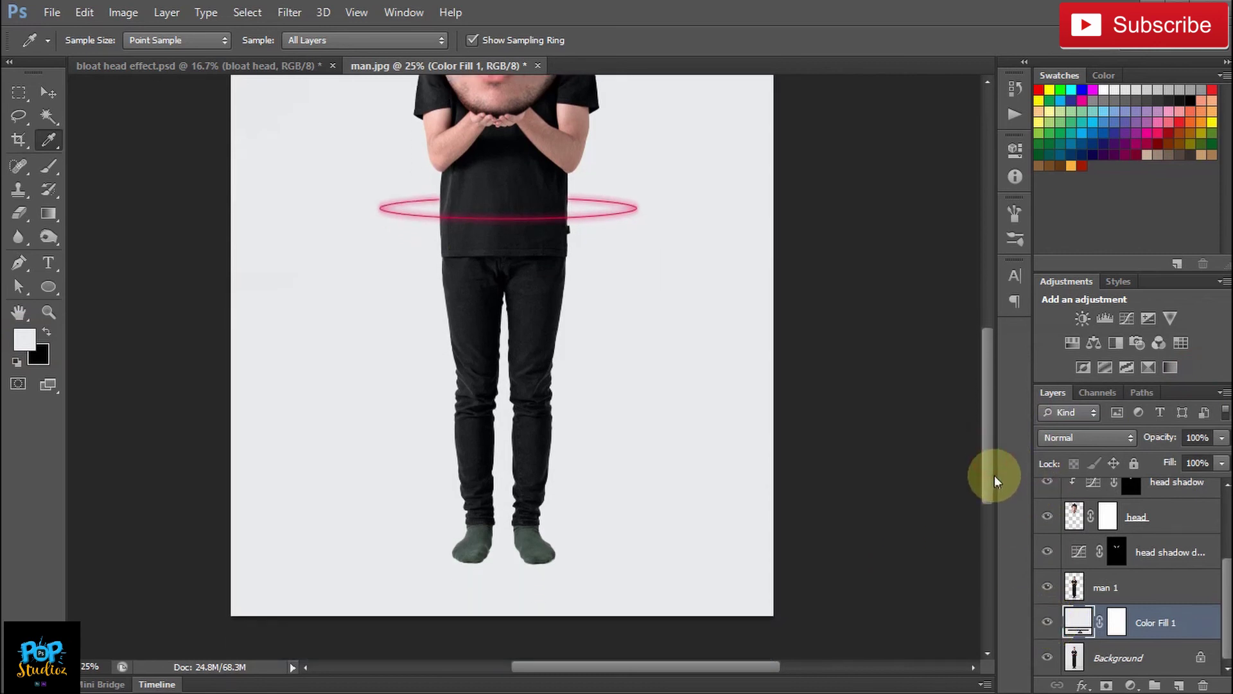
pyautogui.click(1179, 685)
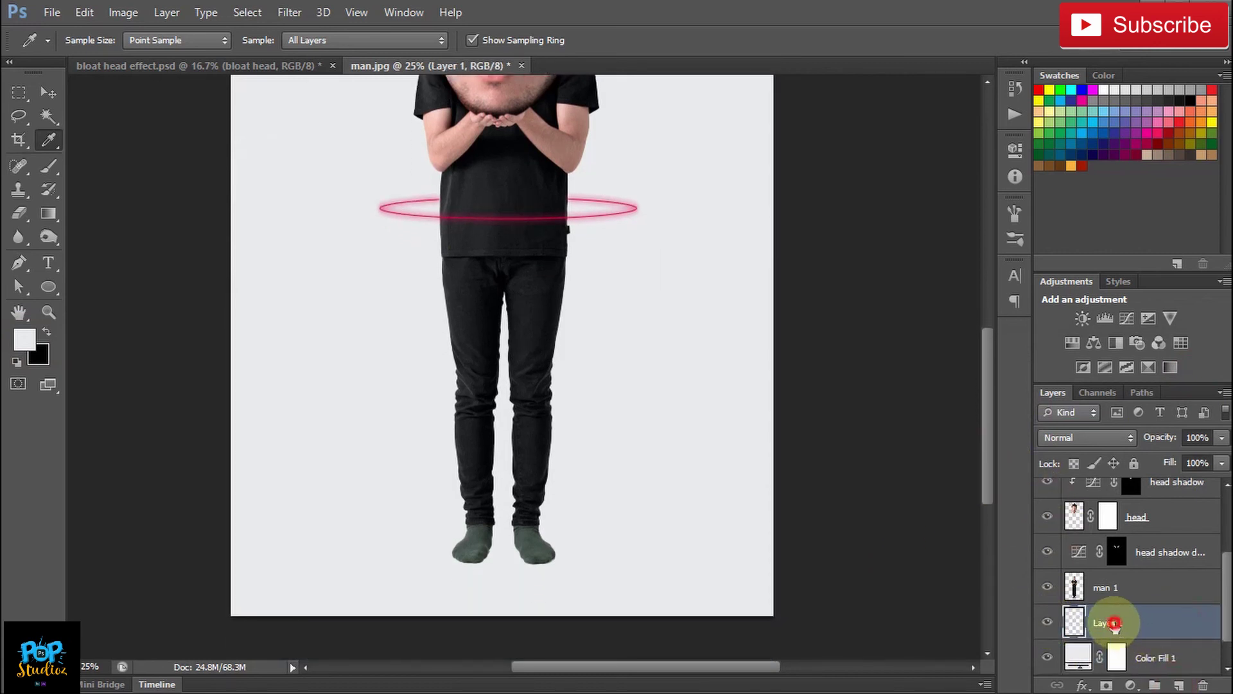
pyautogui.doubleClick(1109, 622)
pyautogui.write('shadow')
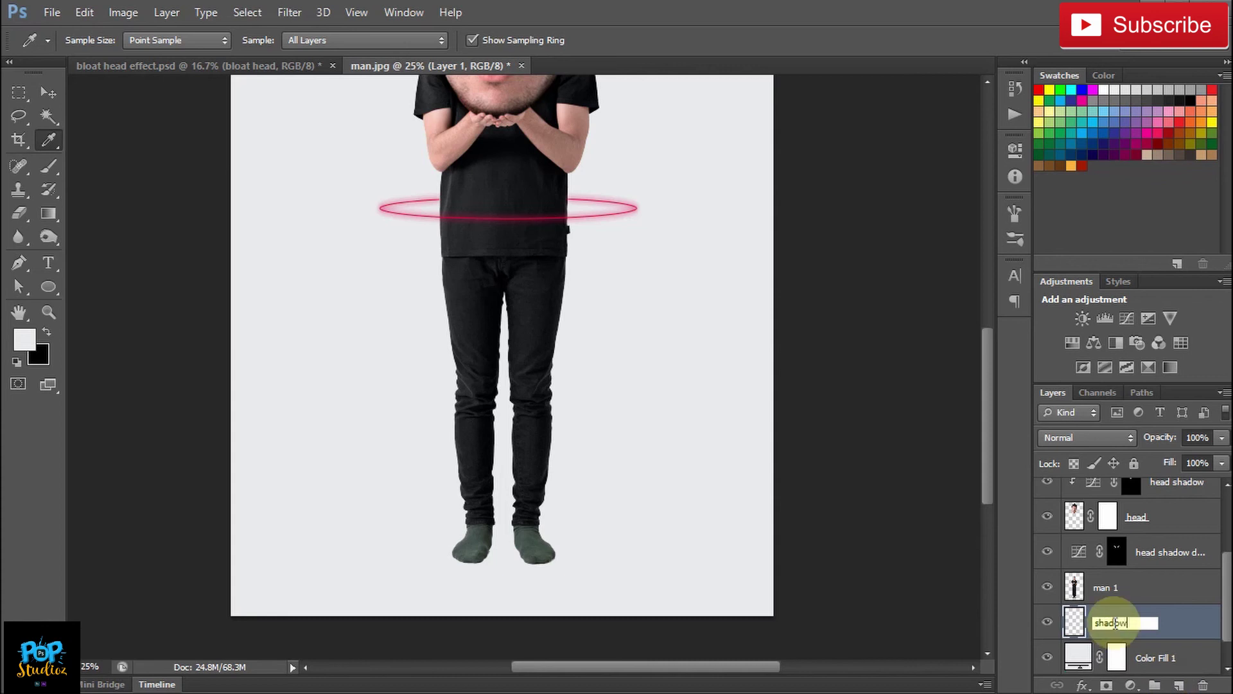
# Step: Stamp one black spot beside the man's feet on the shadow layer using a soft round 329 px brush with 0% hardness
pyautogui.click(47, 331)
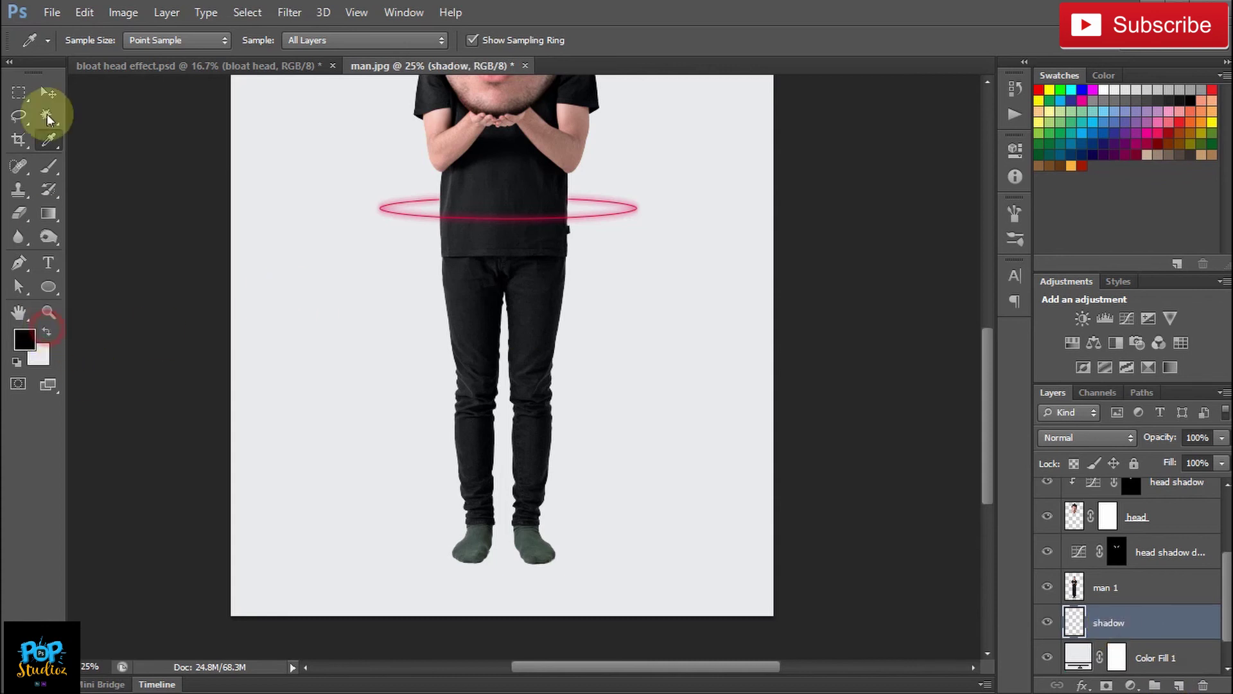
pyautogui.click(50, 168)
pyautogui.rightClick(360, 524)
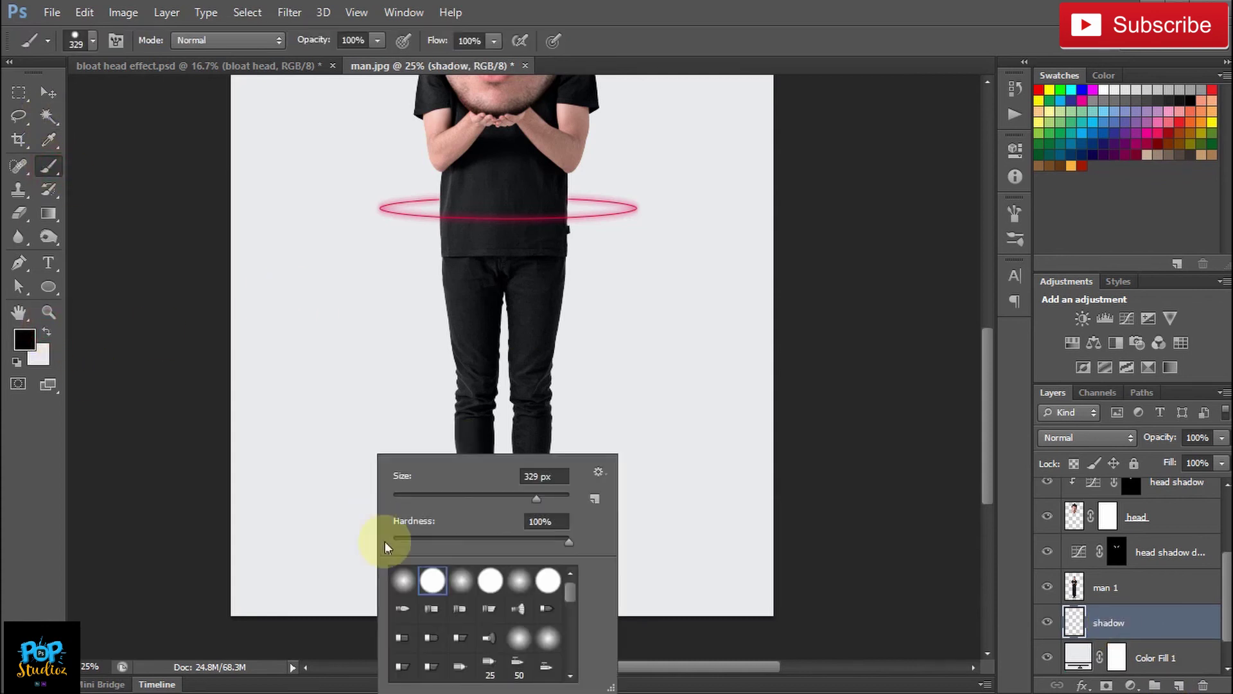
pyautogui.click(406, 590)
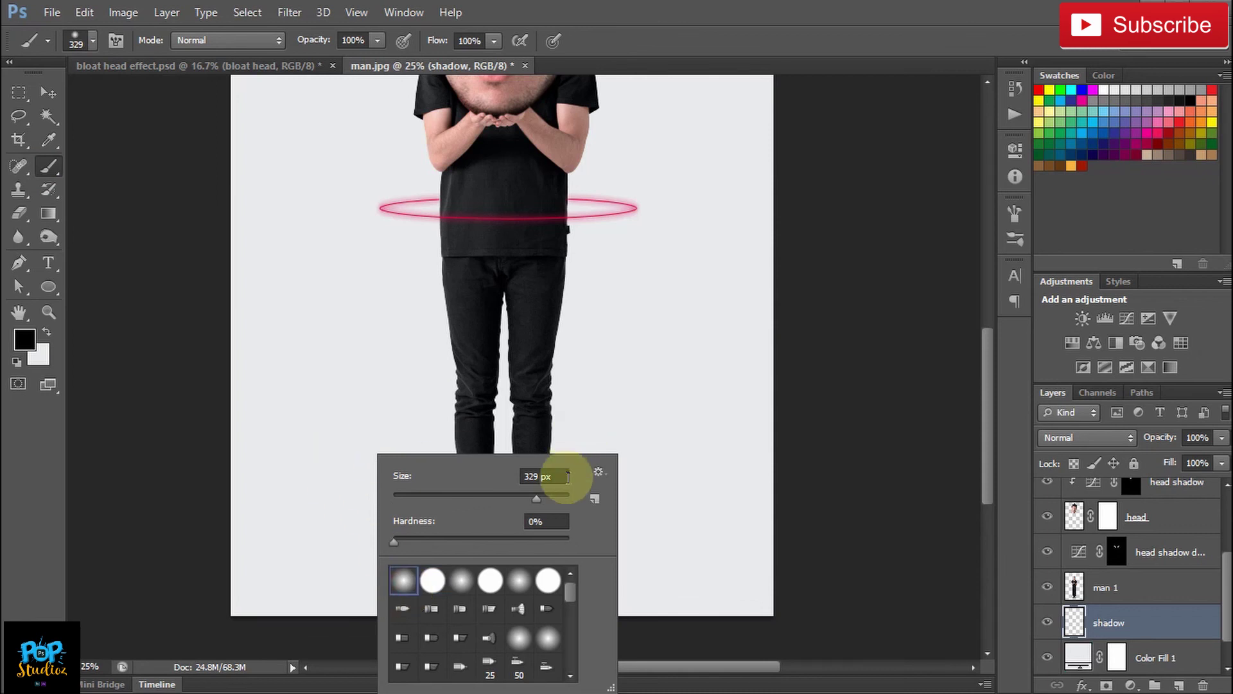
pyautogui.click(1156, 610)
pyautogui.click(364, 539)
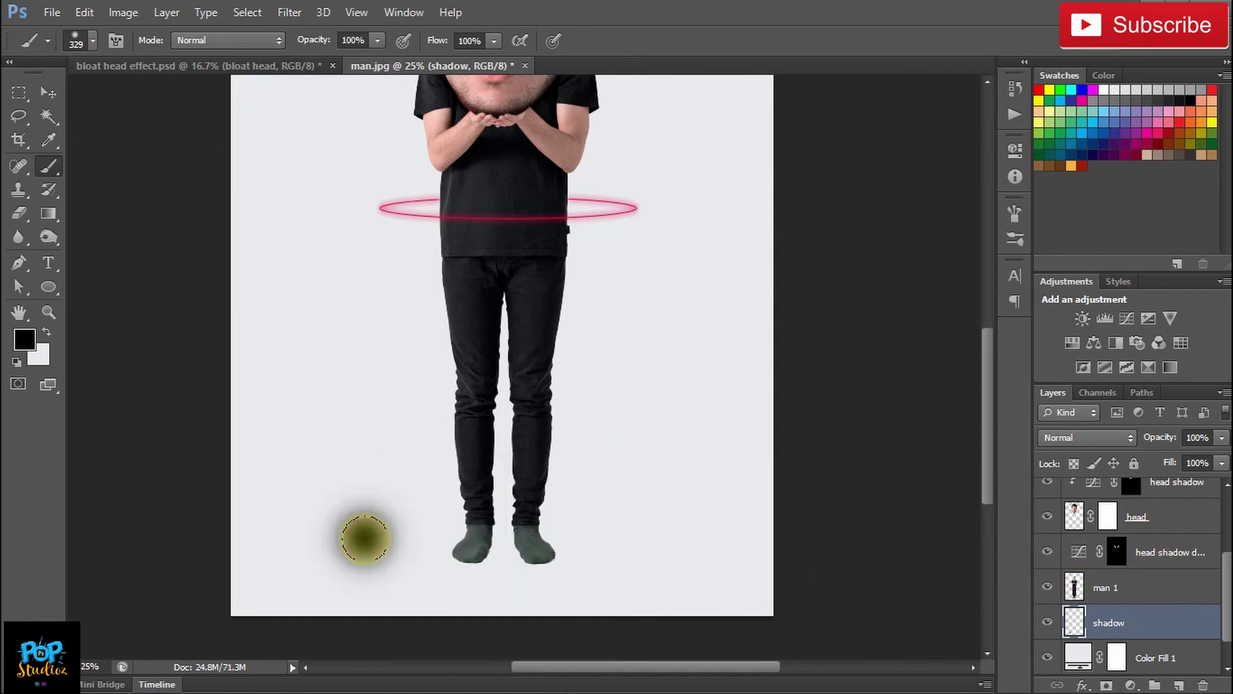
# Step: Stretch the black spot to about 329% width and 28% height and position the flattened shadow directly under the man's feet
pyautogui.hotkey('ctrl', 't')
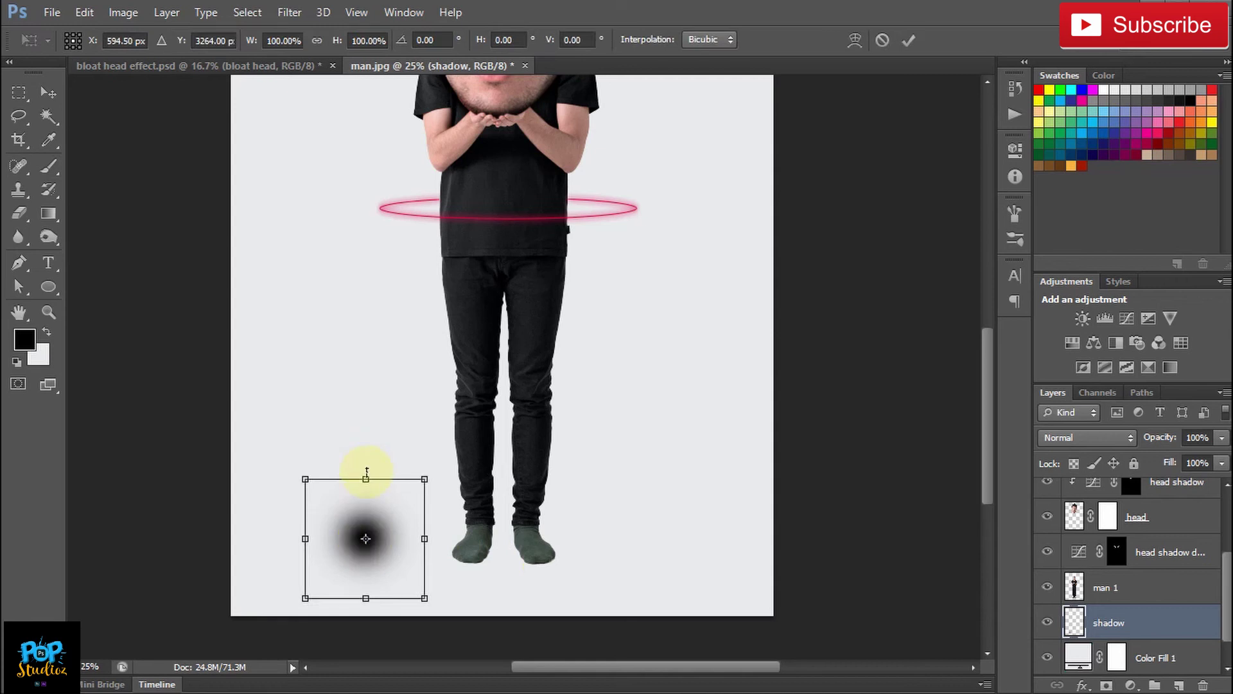
pyautogui.moveTo(366, 477)
pyautogui.mouseDown()
pyautogui.moveTo(376, 559)
pyautogui.moveTo(700, 582)
pyautogui.mouseUp()
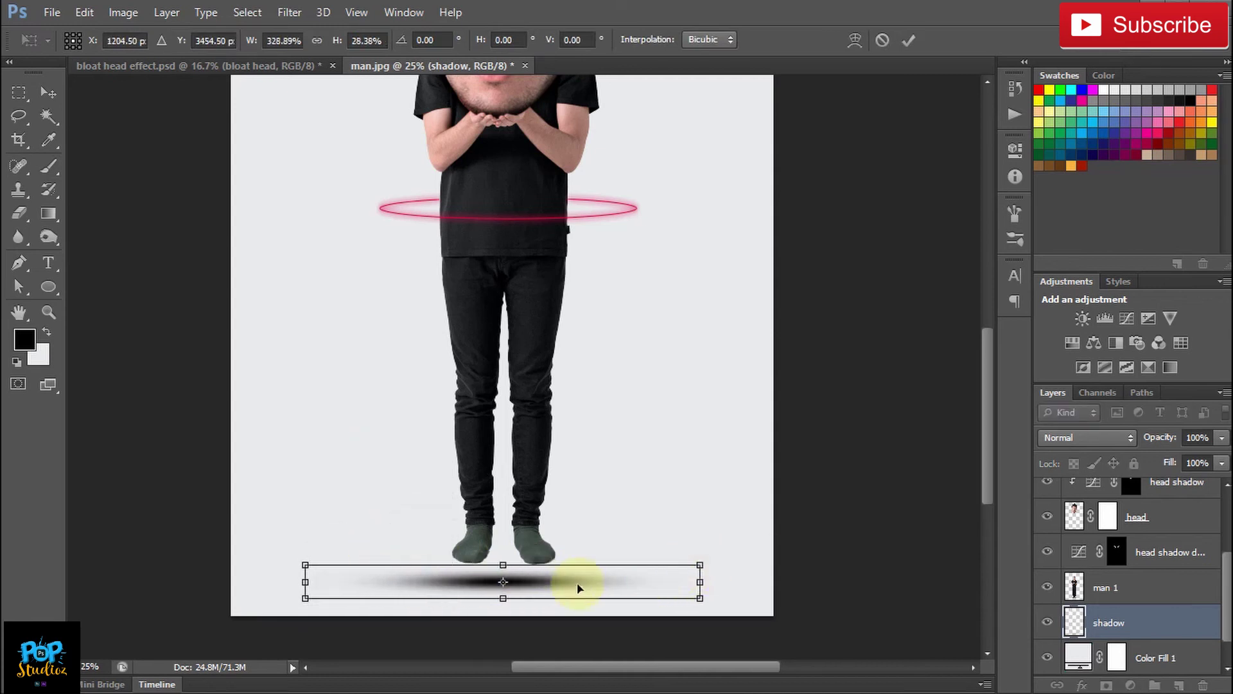
pyautogui.moveTo(580, 588)
pyautogui.mouseDown()
pyautogui.moveTo(558, 570)
pyautogui.moveTo(569, 573)
pyautogui.mouseUp()
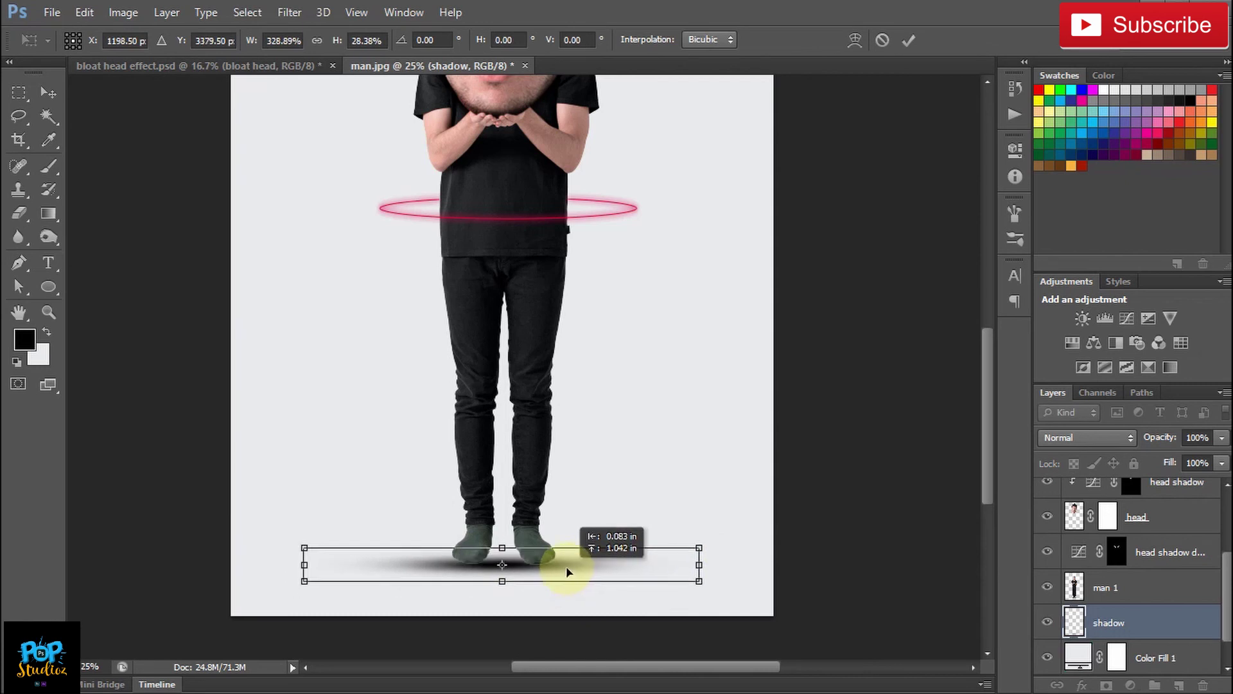
pyautogui.press('Return')
pyautogui.press('b')
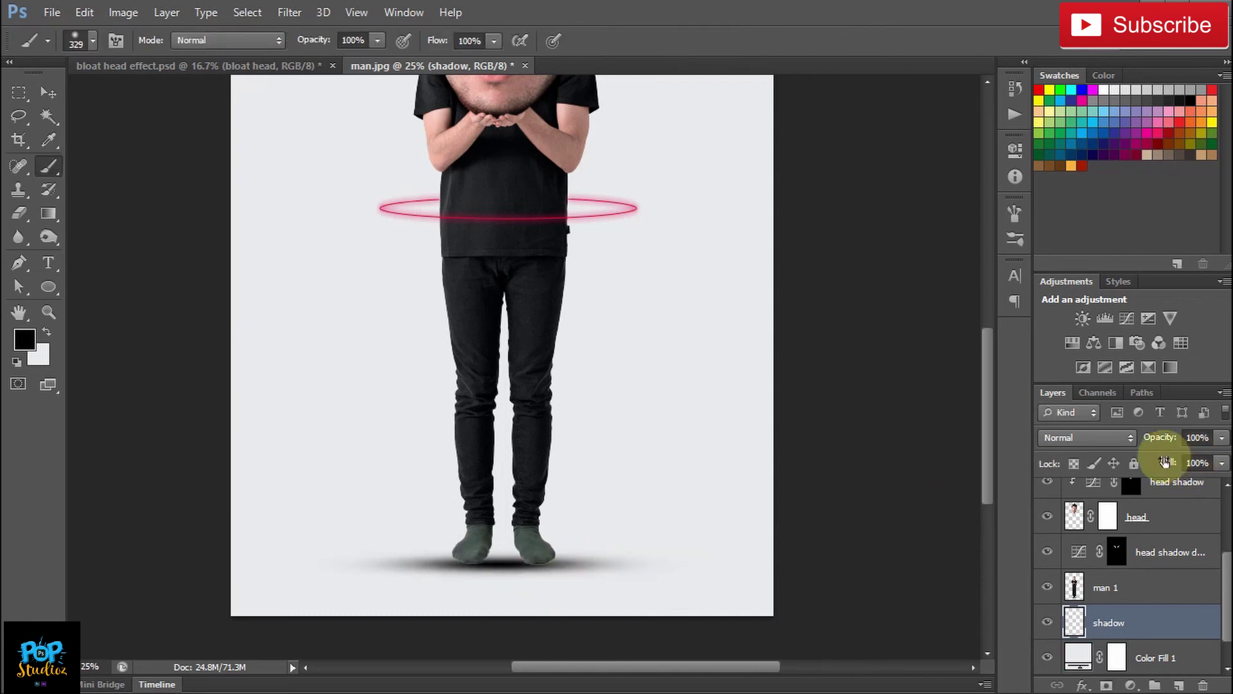
# Step: Lower the shadow layer's fill to 64% and soften it with a Gaussian Blur of 8.0 pixels radius
pyautogui.moveTo(1166, 461); pyautogui.dragTo(1126, 474)
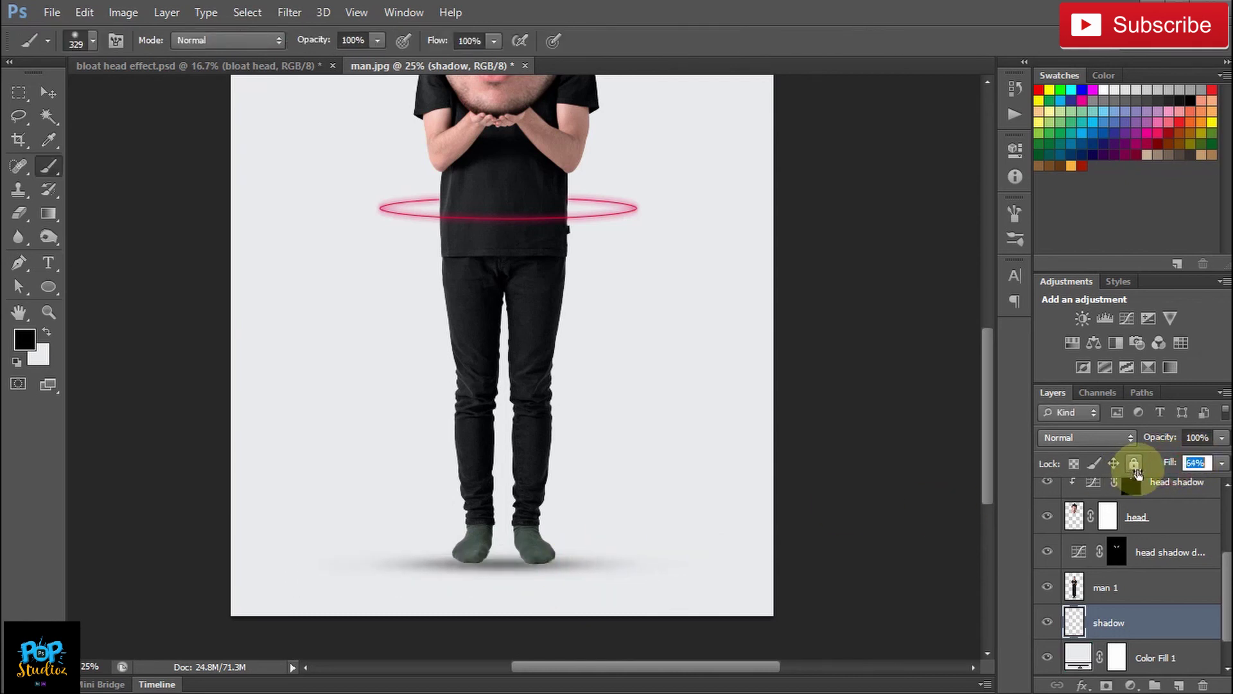
pyautogui.click(294, 10)
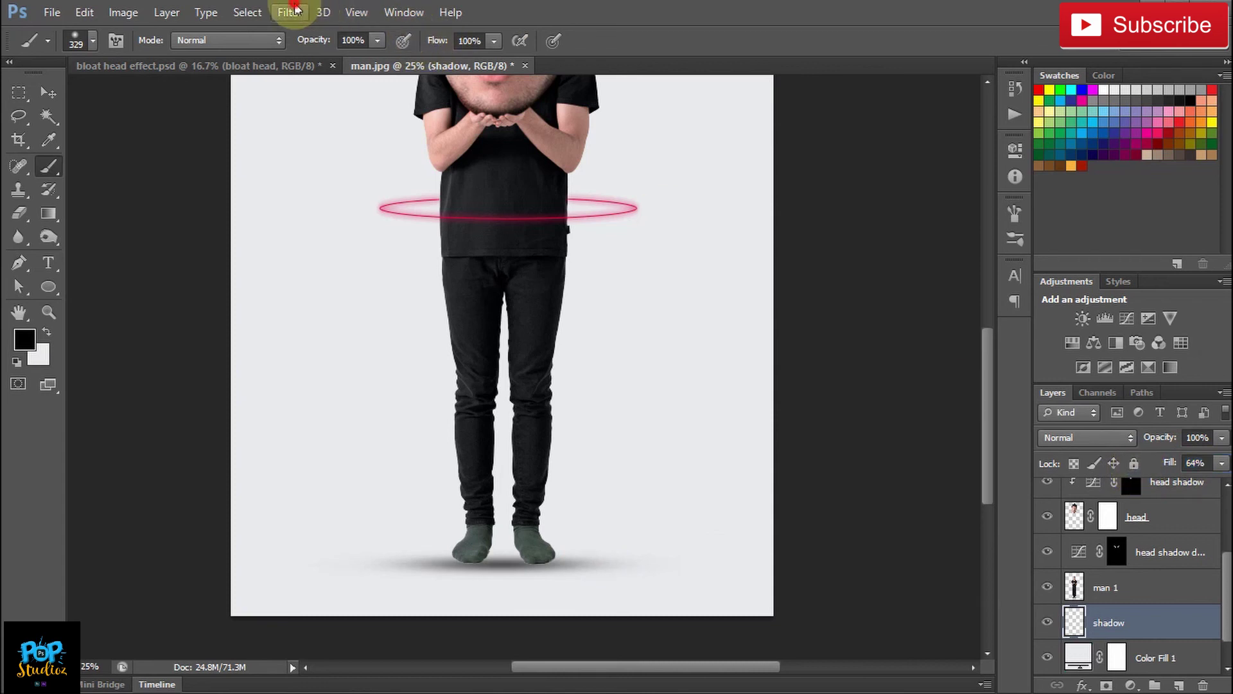
pyautogui.moveTo(452, 195)
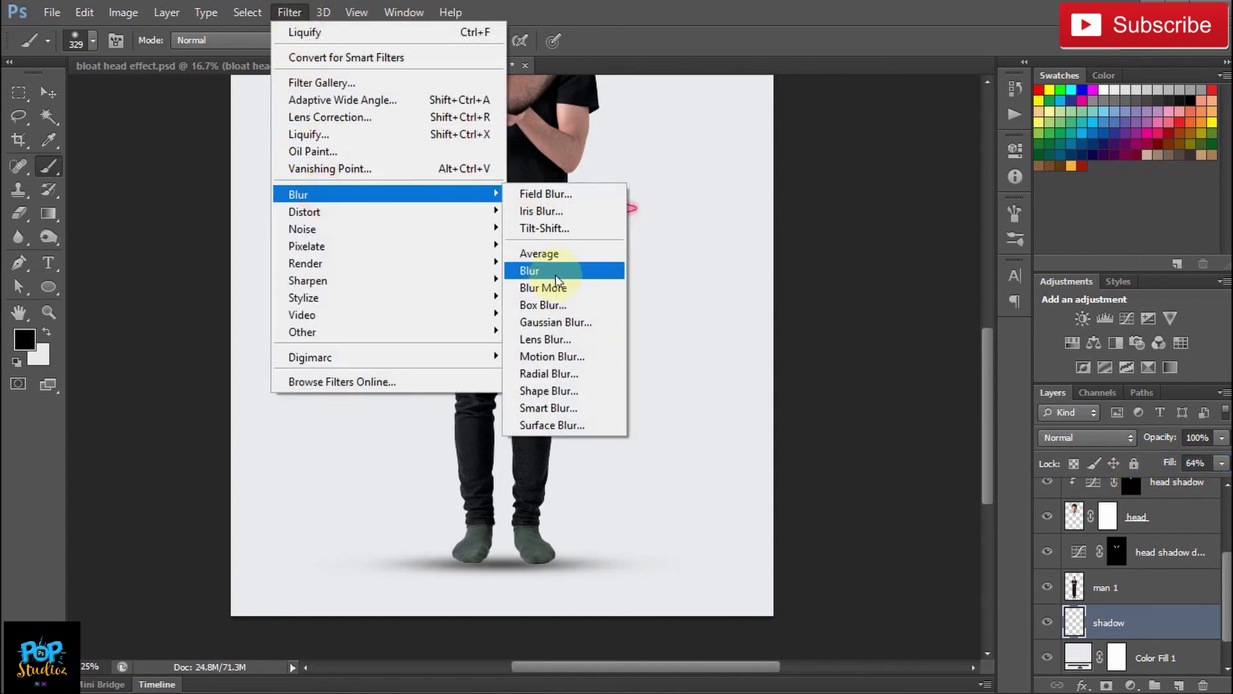
pyautogui.click(563, 330)
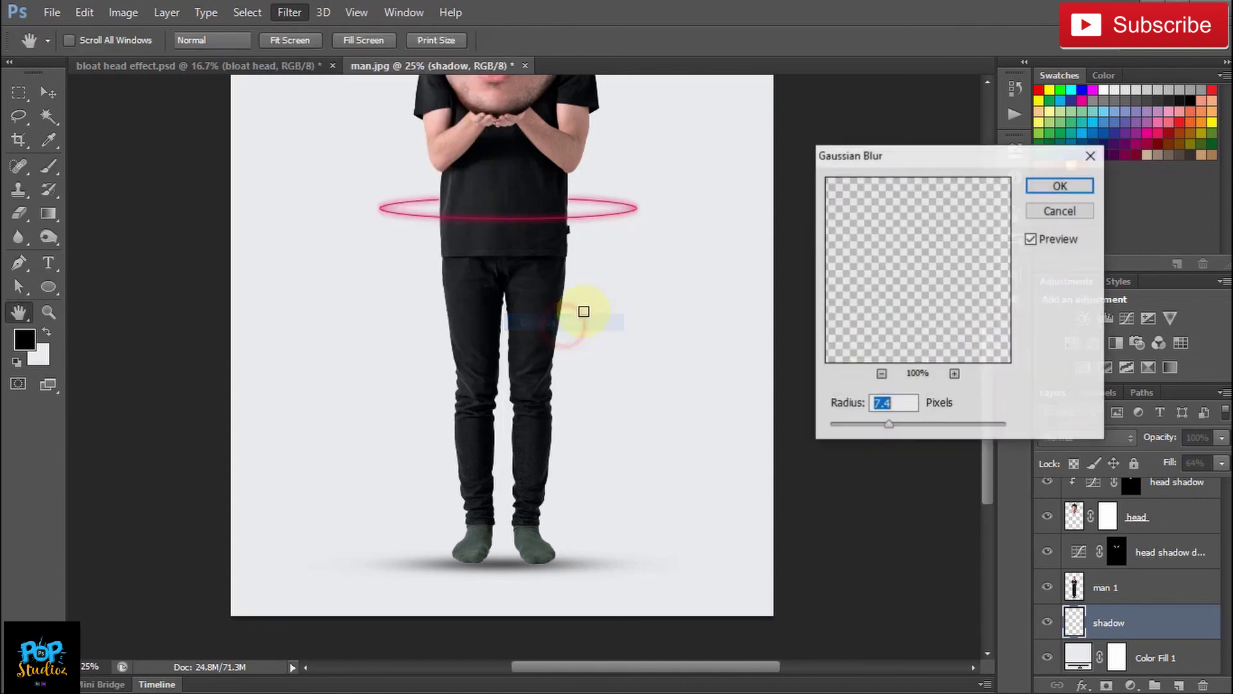
pyautogui.click(912, 426)
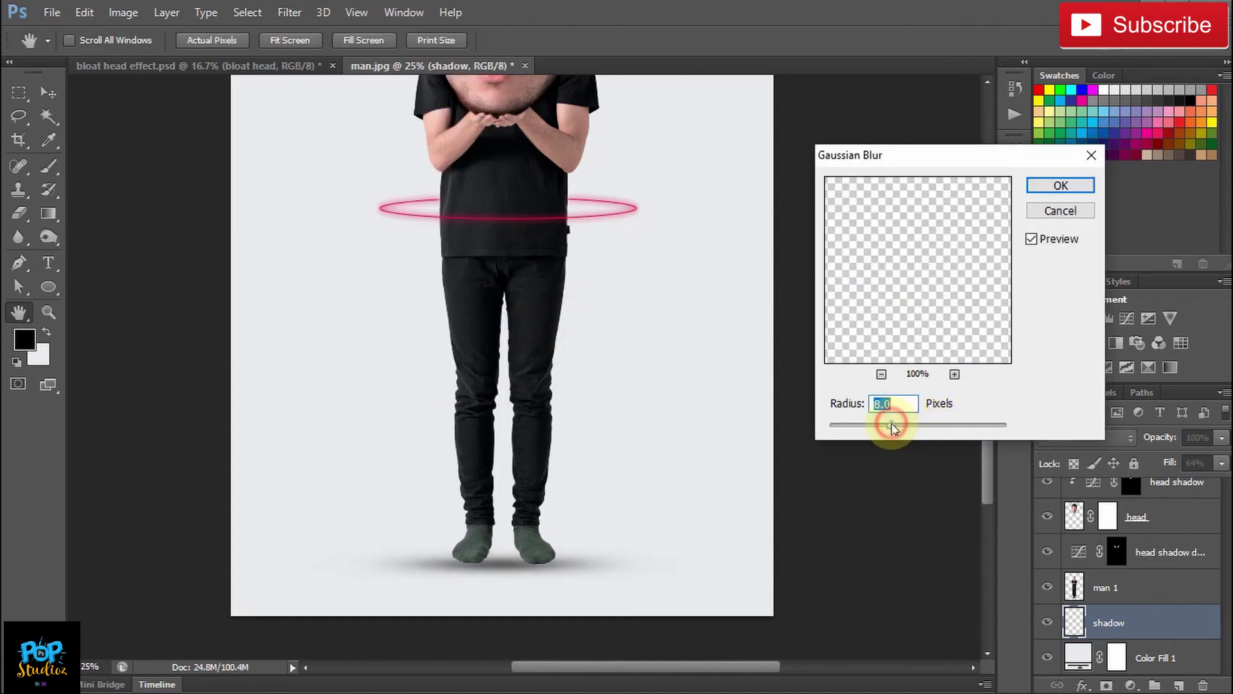
pyautogui.press('Return')
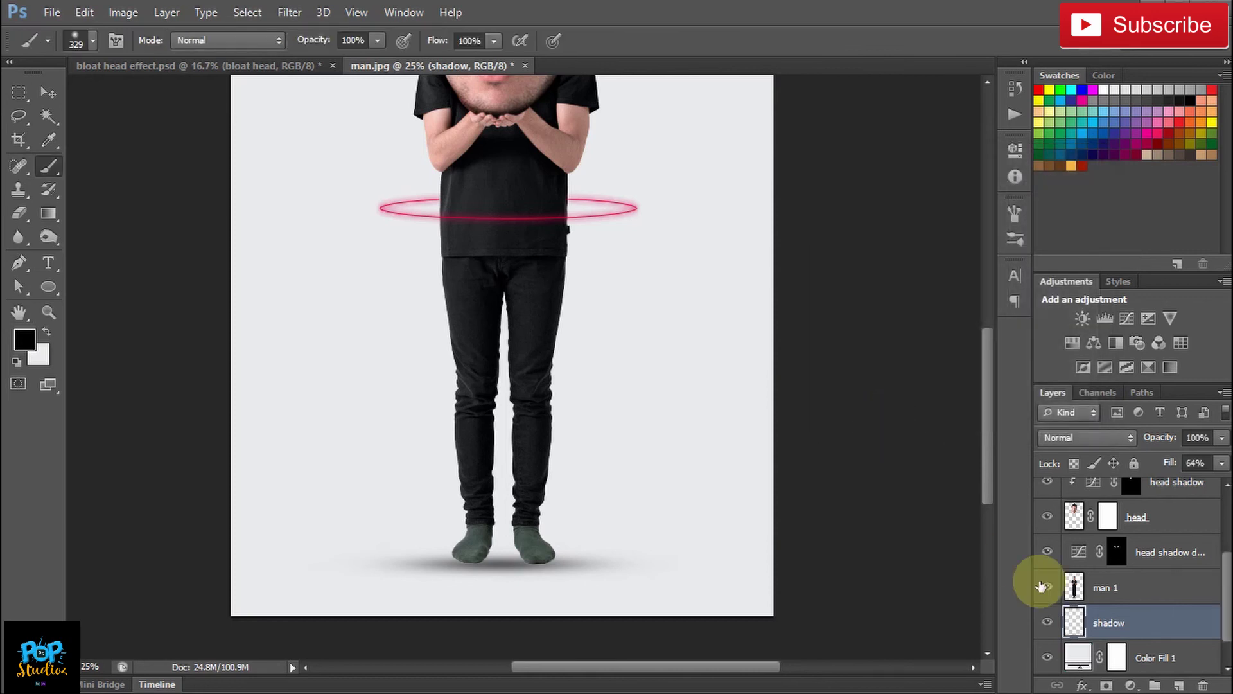
# Step: Add a new layer above man 1, paint soft black spots over both feet, and clip the layer to man 1
pyautogui.click(1175, 596)
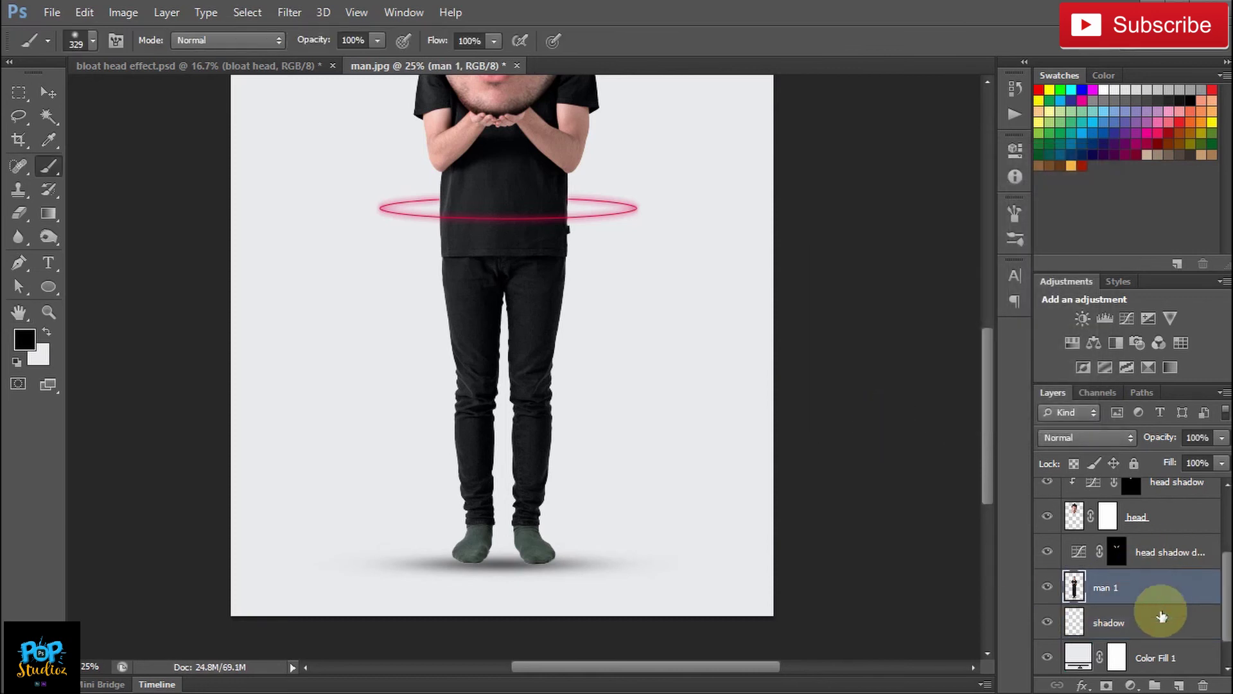
pyautogui.click(1179, 685)
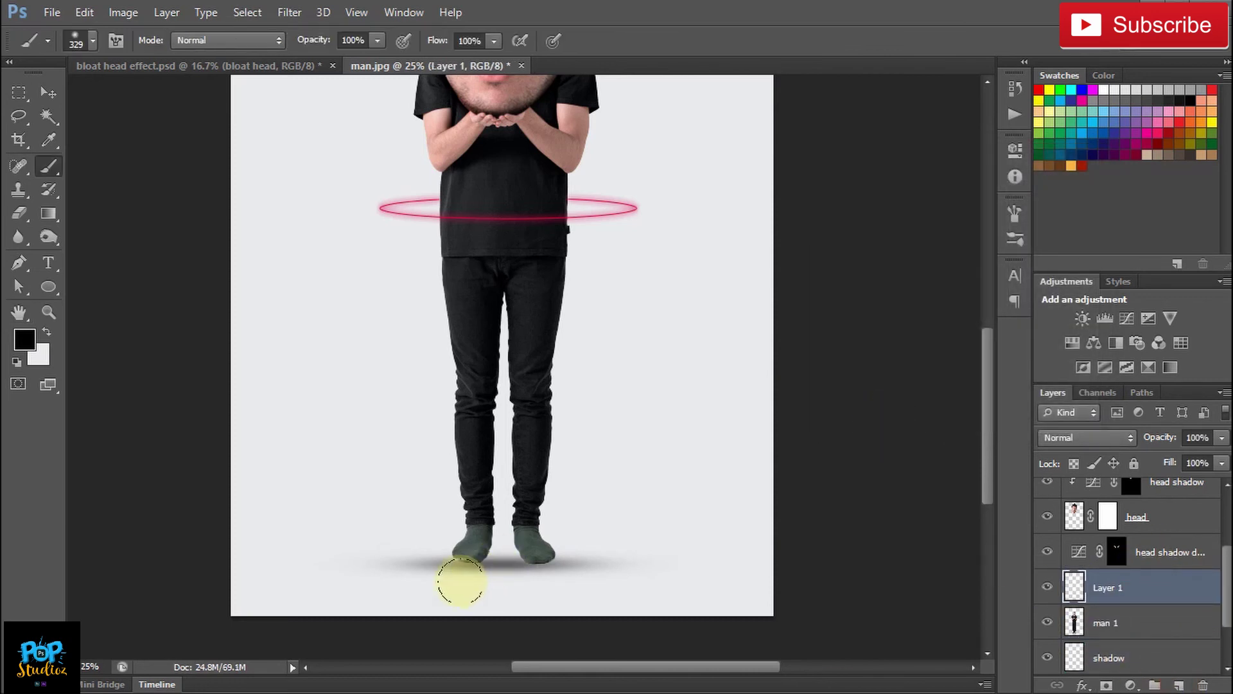
pyautogui.click(460, 582)
pyautogui.moveTo(472, 579); pyautogui.dragTo(500, 577)
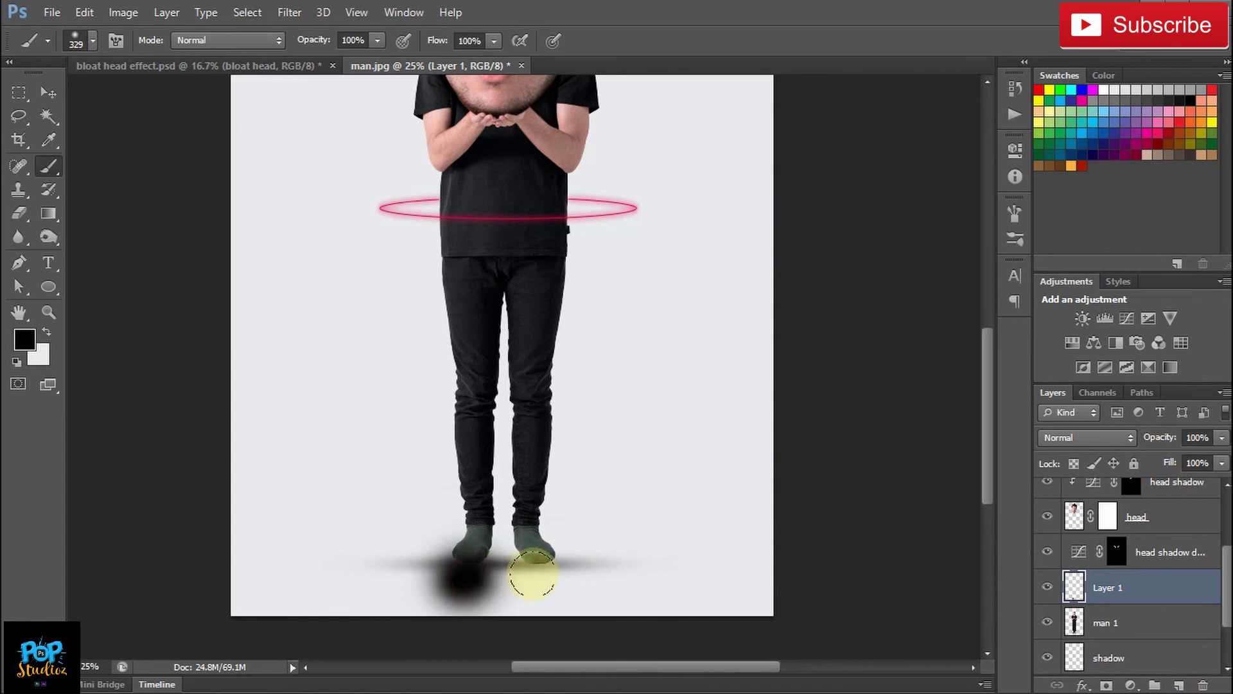
pyautogui.click(533, 573)
pyautogui.rightClick(1140, 582)
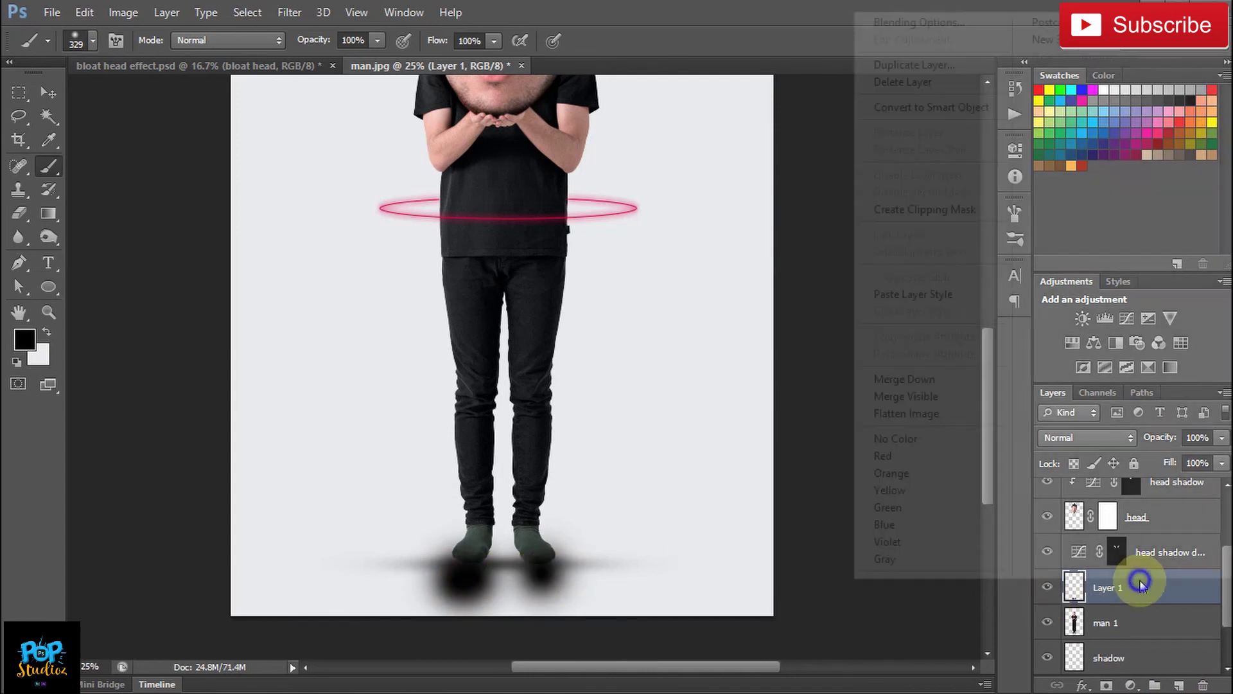
pyautogui.click(942, 210)
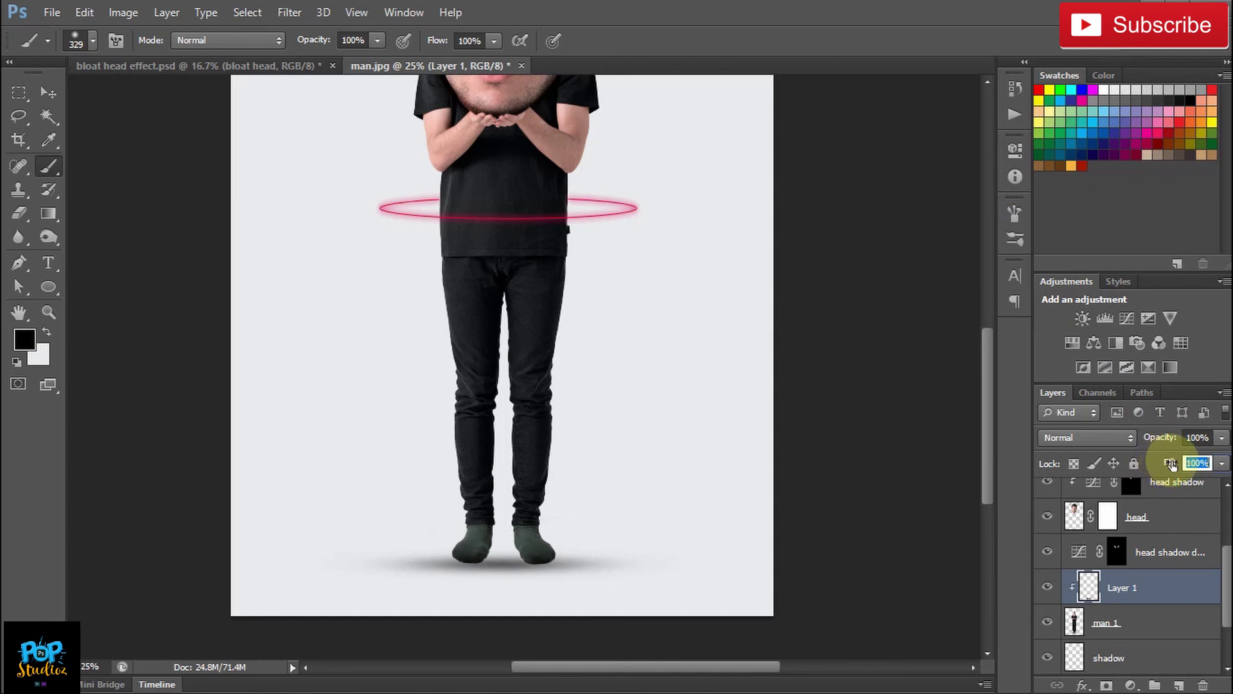
# Step: Place the TikTok logo file "pngfuel.com - 2020-06-14T182526.079.png" in the empty backdrop to the right of the man's shoulder
pyautogui.moveTo(986, 449); pyautogui.dragTo(971, 366)
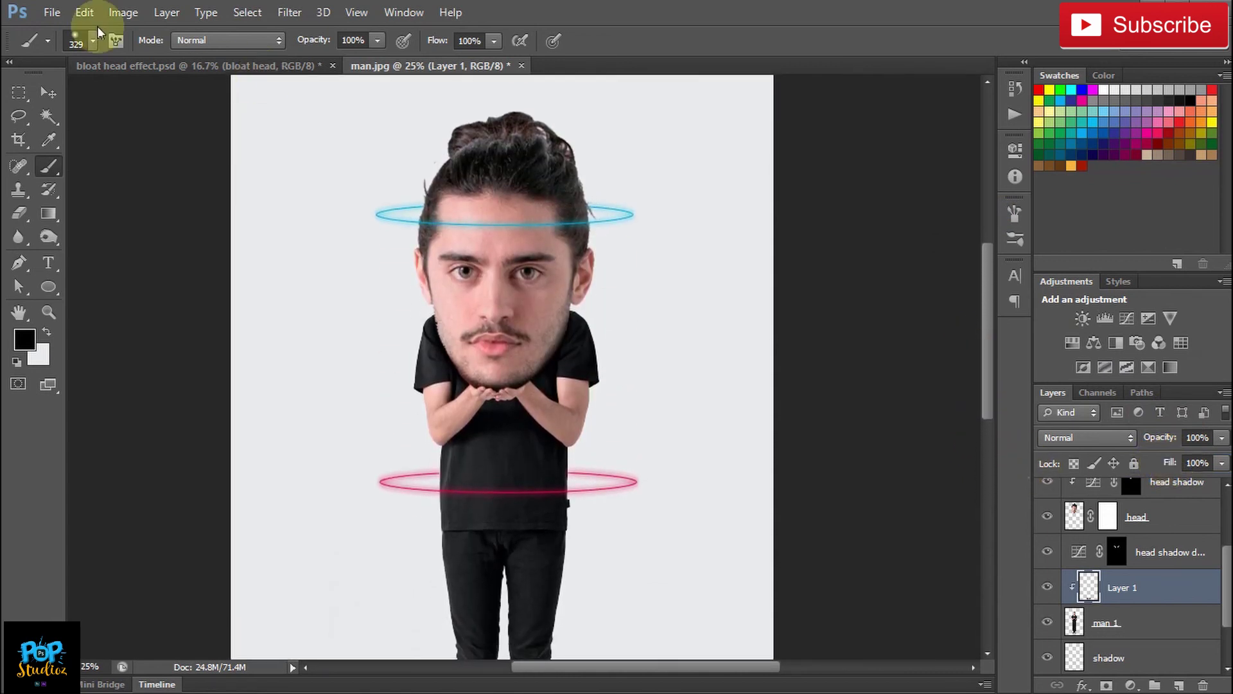
pyautogui.click(52, 12)
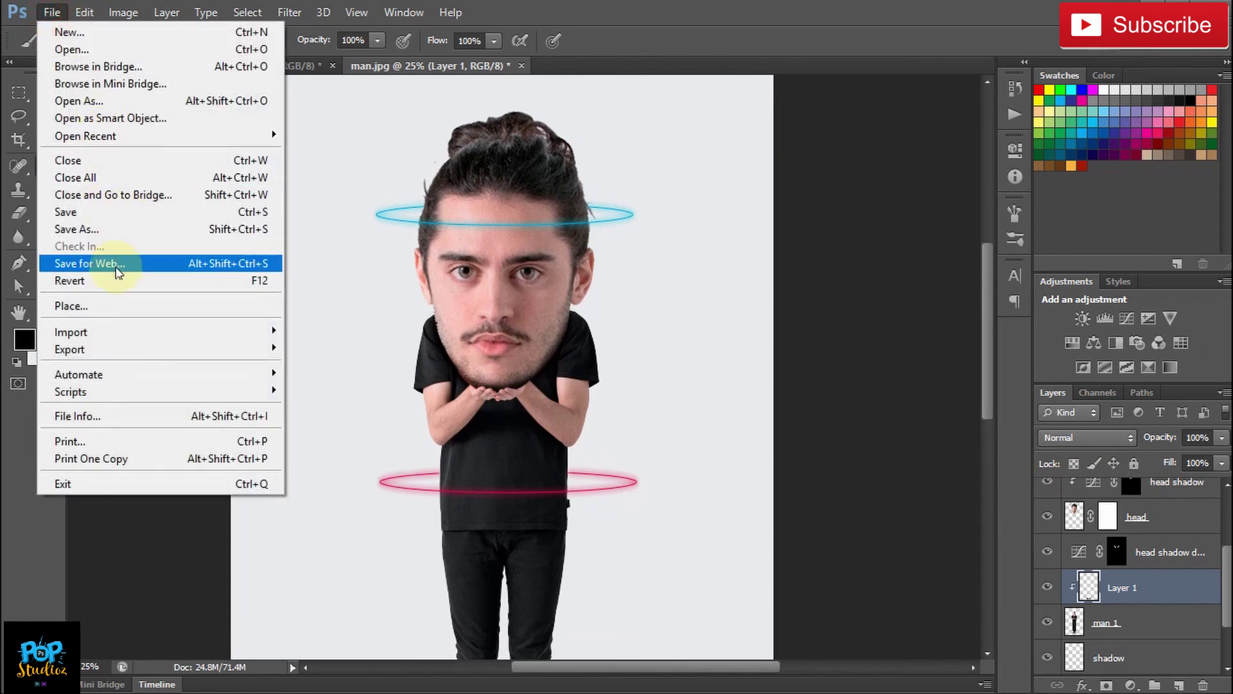
pyautogui.click(110, 307)
pyautogui.click(448, 207)
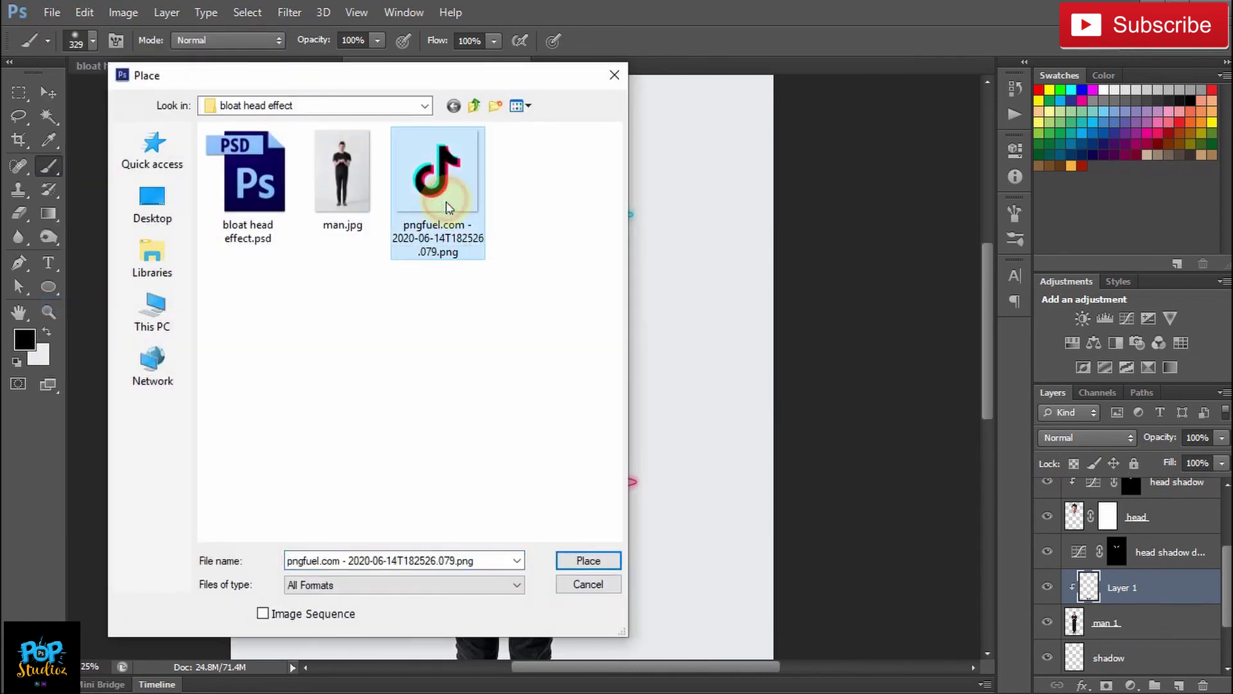
pyautogui.click(588, 561)
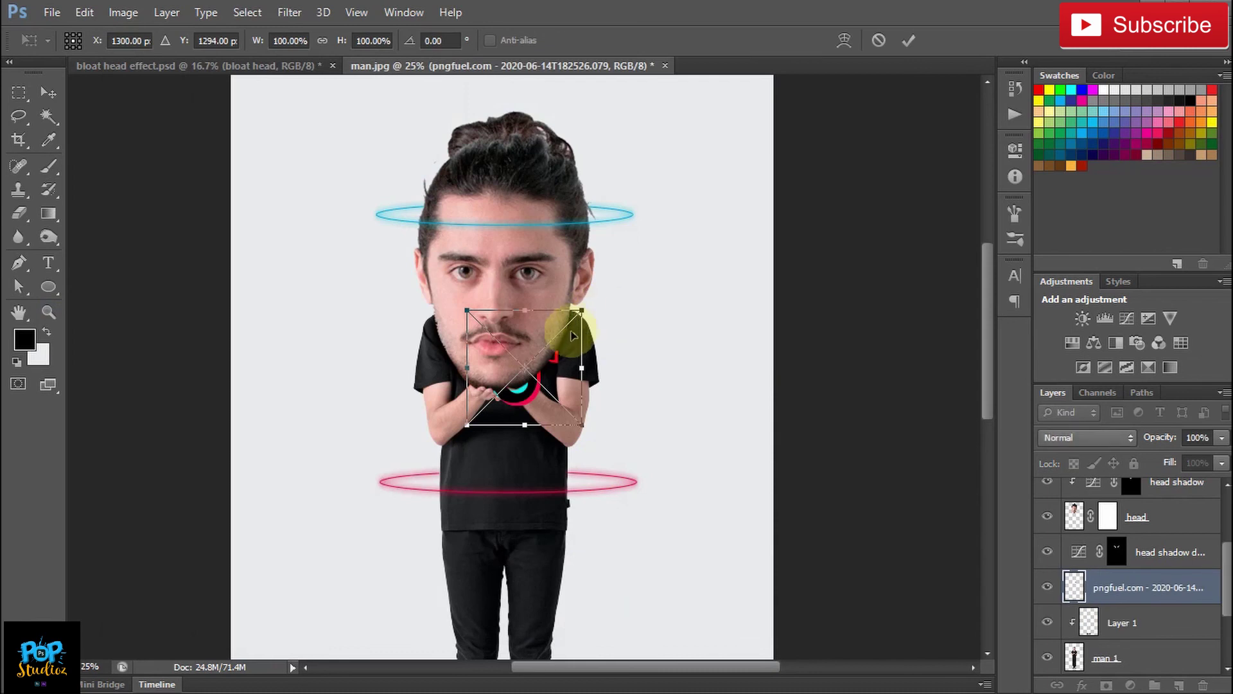
pyautogui.moveTo(542, 384); pyautogui.dragTo(697, 379)
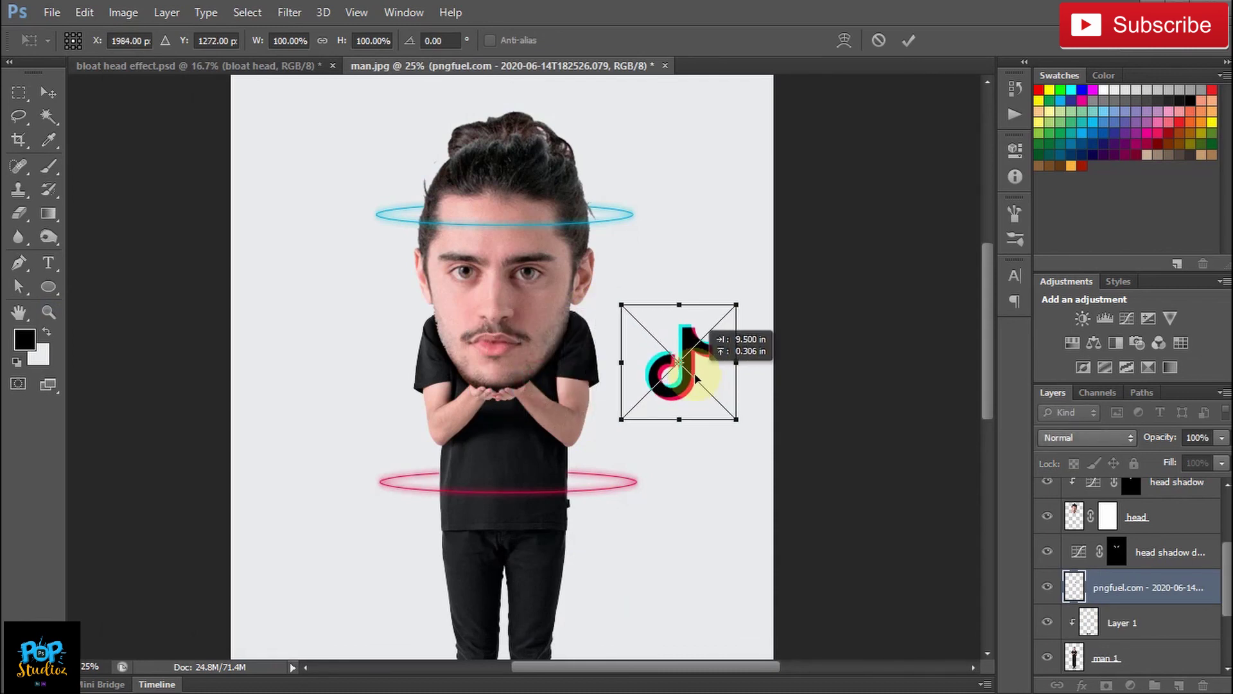
pyautogui.click(907, 37)
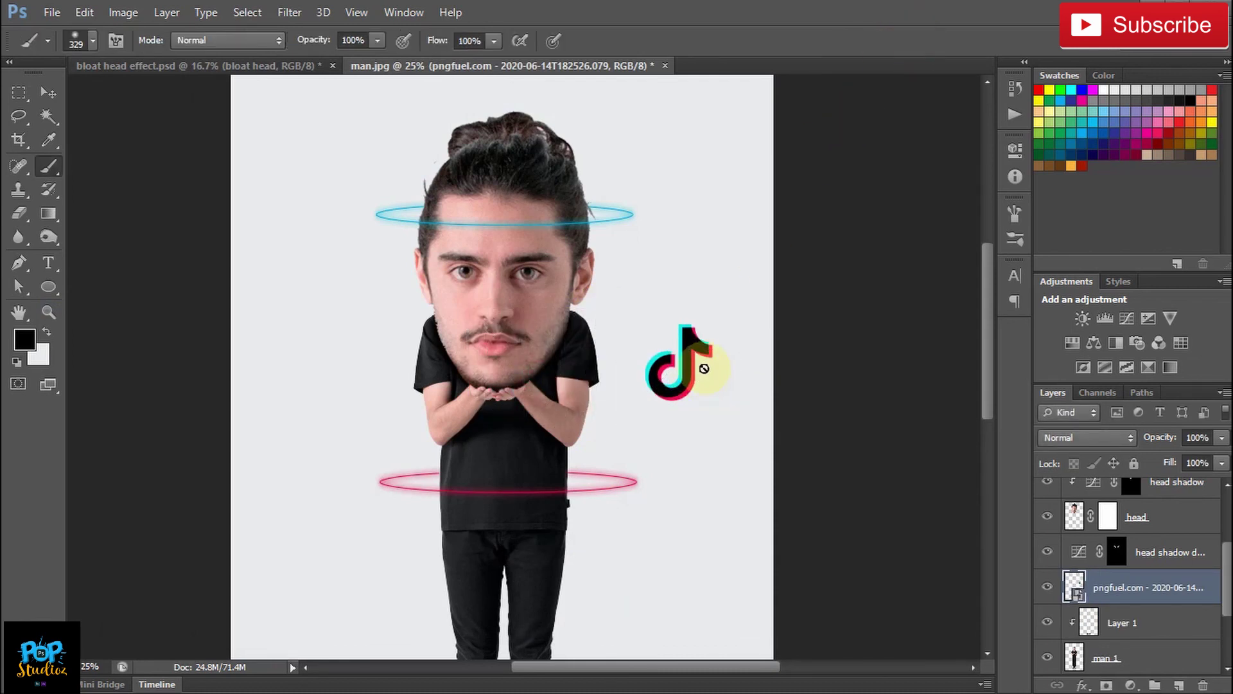
# Step: Scale the TikTok logo to about 46%, rotate it about -9.9°, and position it beside the man's right-hand elbow
pyautogui.hotkey('ctrl', 't')
pyautogui.moveTo(740, 309)
pyautogui.mouseDown()
pyautogui.moveTo(744, 297)
pyautogui.moveTo(681, 374)
pyautogui.moveTo(707, 338)
pyautogui.mouseUp()
pyautogui.press('b')
pyautogui.press('Return')
pyautogui.hotkey('ctrl', 't')
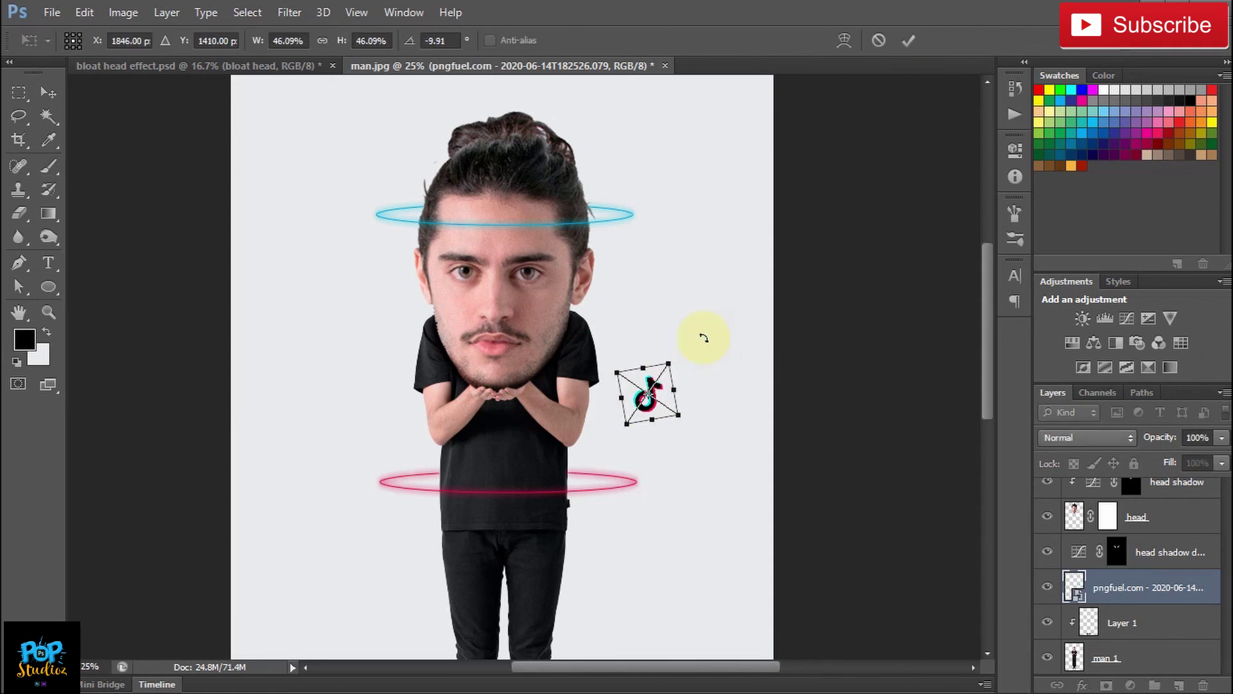
pyautogui.press('Escape')
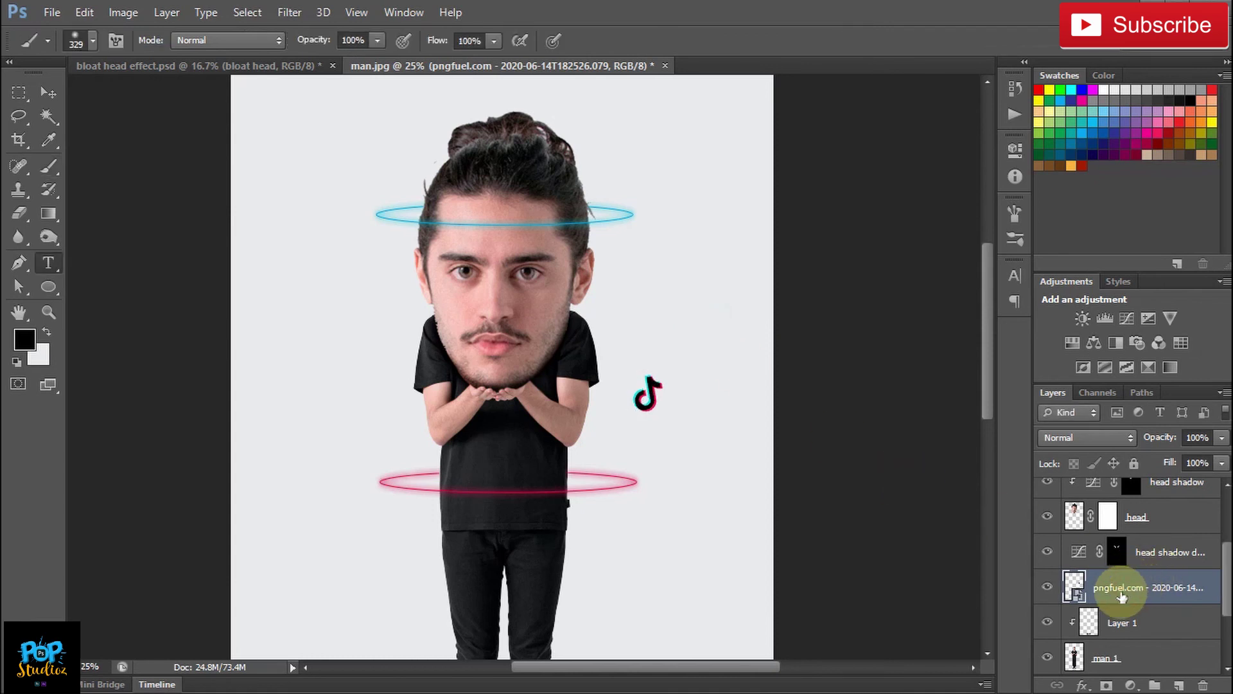
# Step: Rename the placed logo layer "tik tok"
pyautogui.doubleClick(1117, 588)
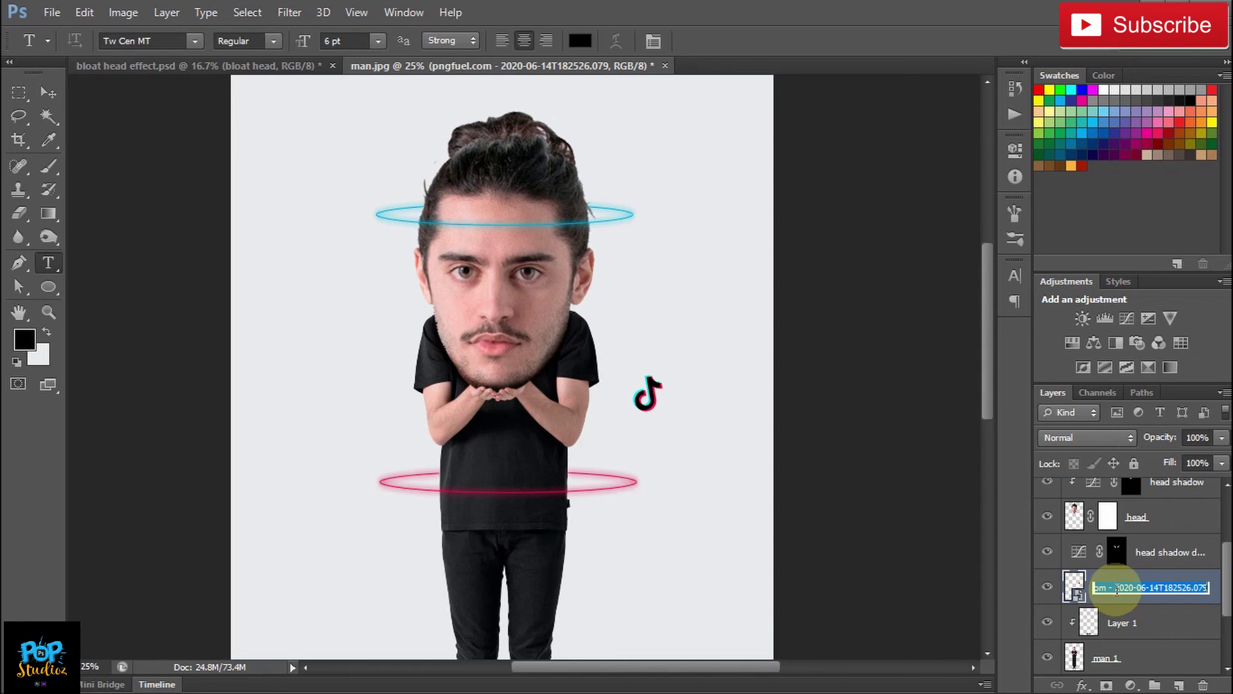
pyautogui.write('tik tok')
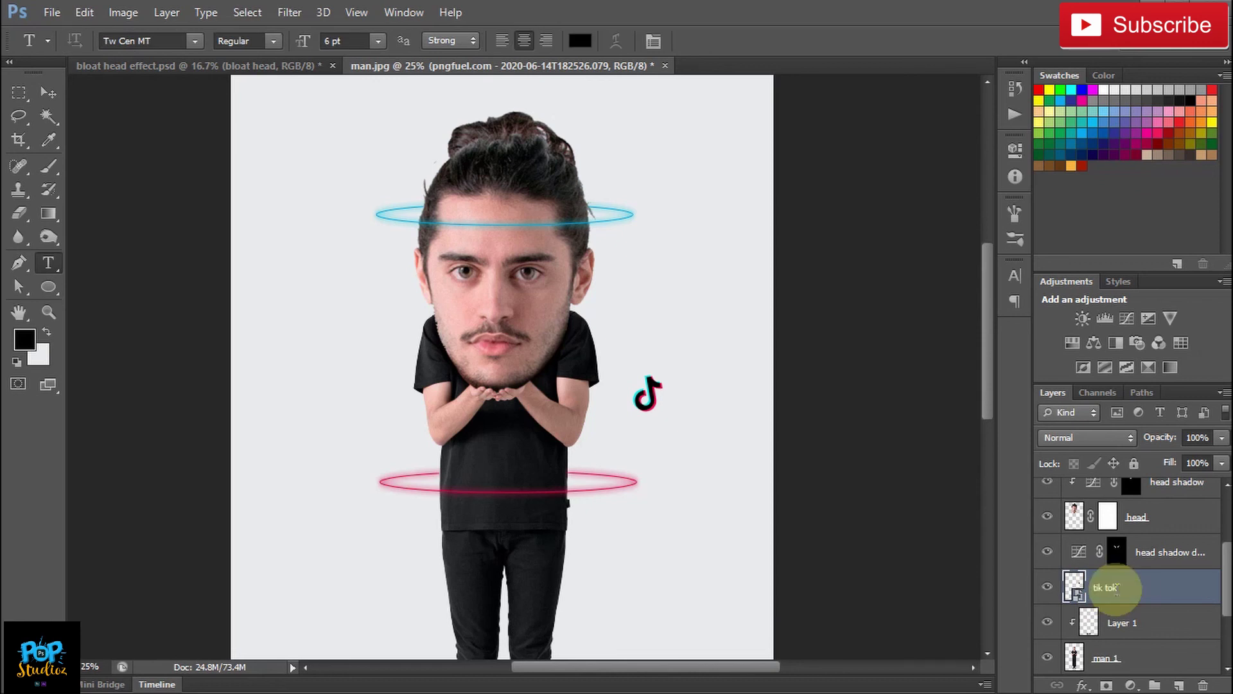
pyautogui.press('Return')
# Step: Duplicate the logo three times, placing copies left of the face, left of the elbow and right of the thighs, shrinking the last to about 27% by 30%
pyautogui.hotkey('ctrl', 'j')
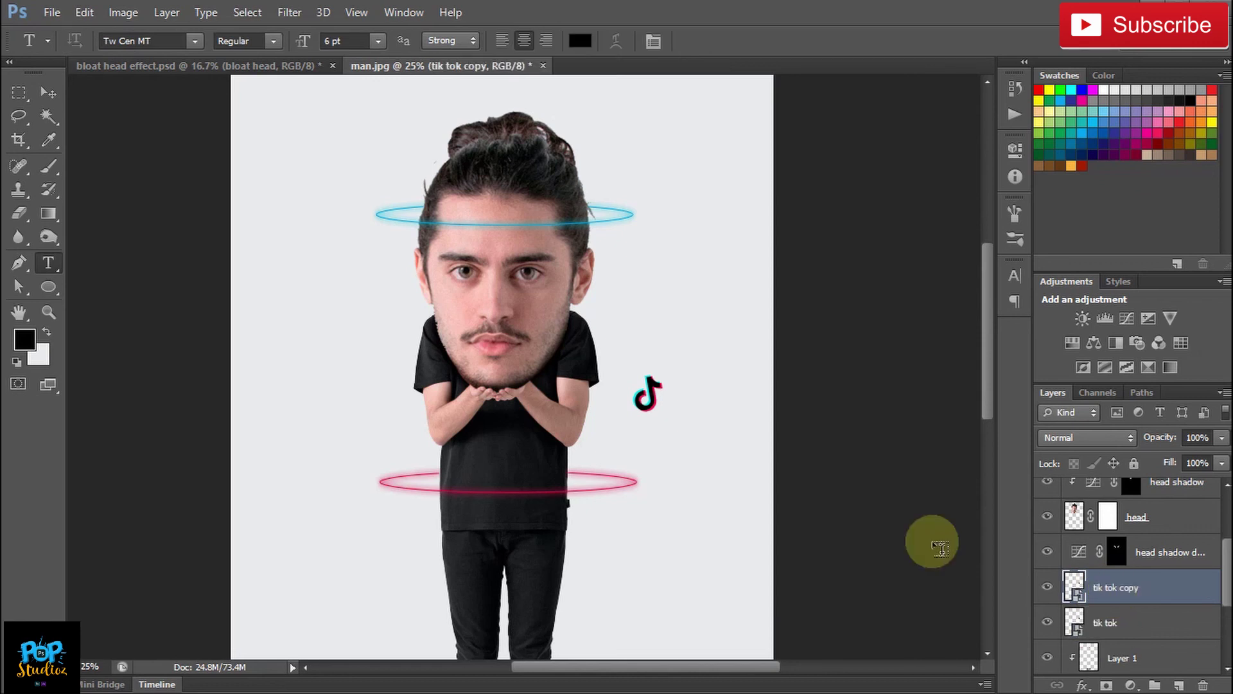
pyautogui.click(50, 94)
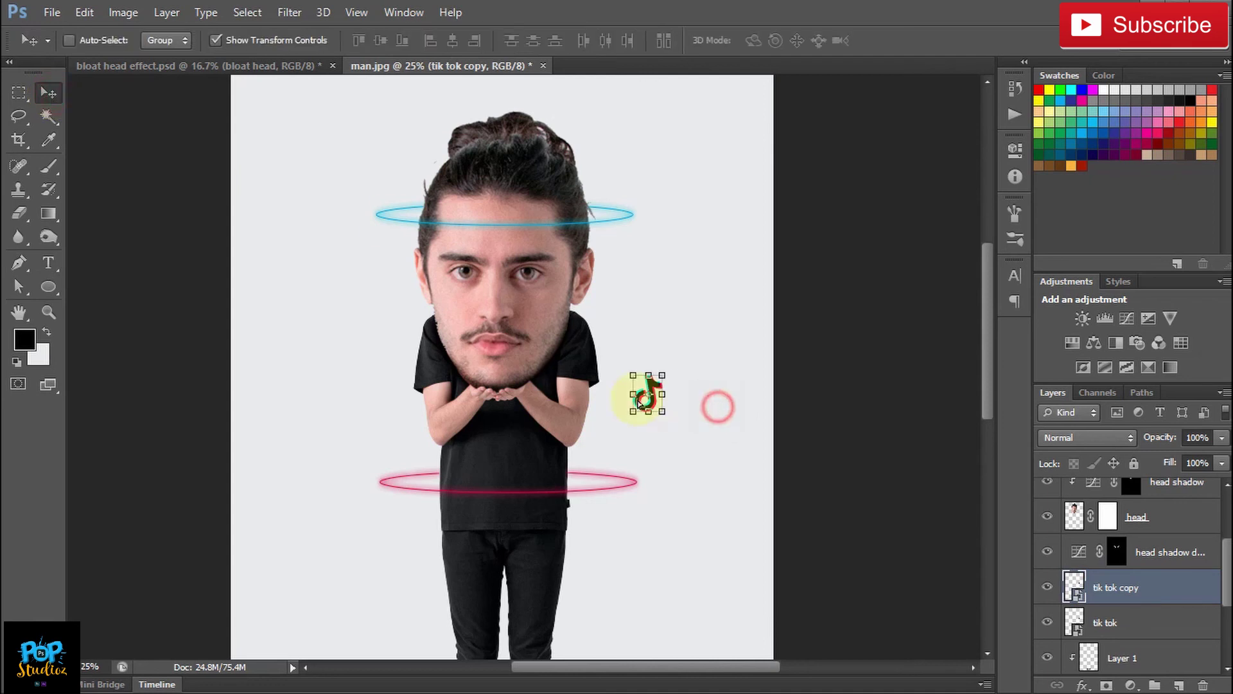
pyautogui.moveTo(638, 399); pyautogui.dragTo(336, 285)
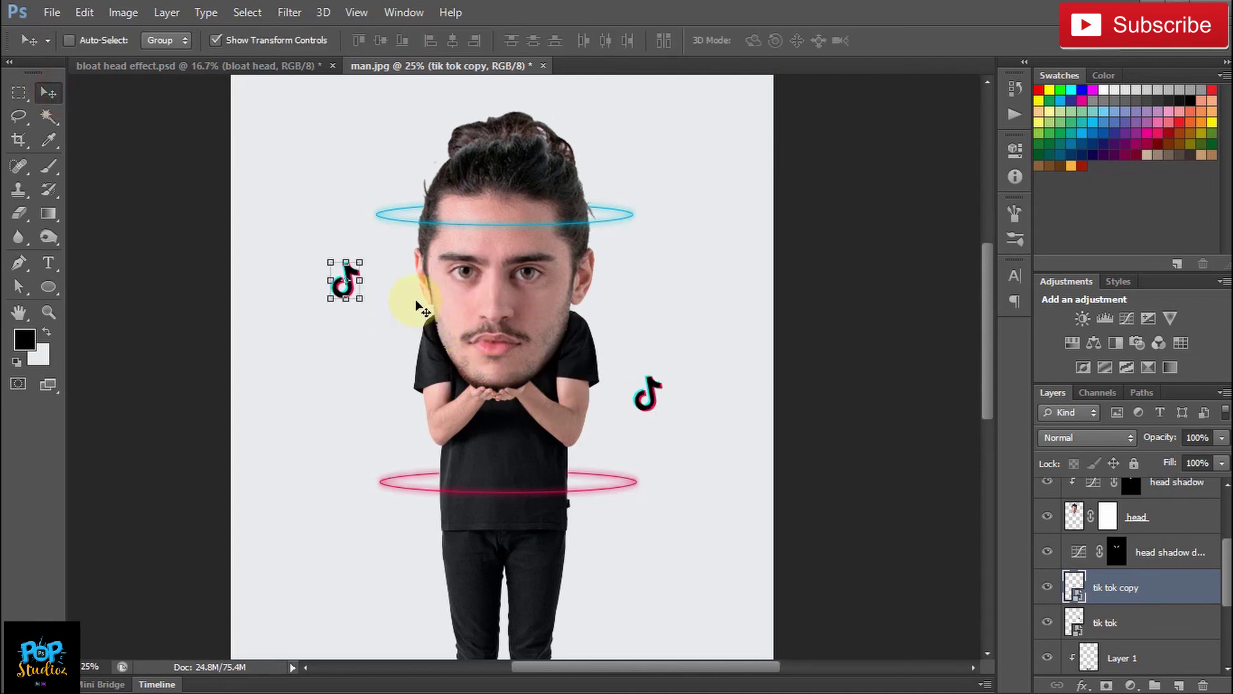
pyautogui.moveTo(411, 254); pyautogui.dragTo(612, 571)
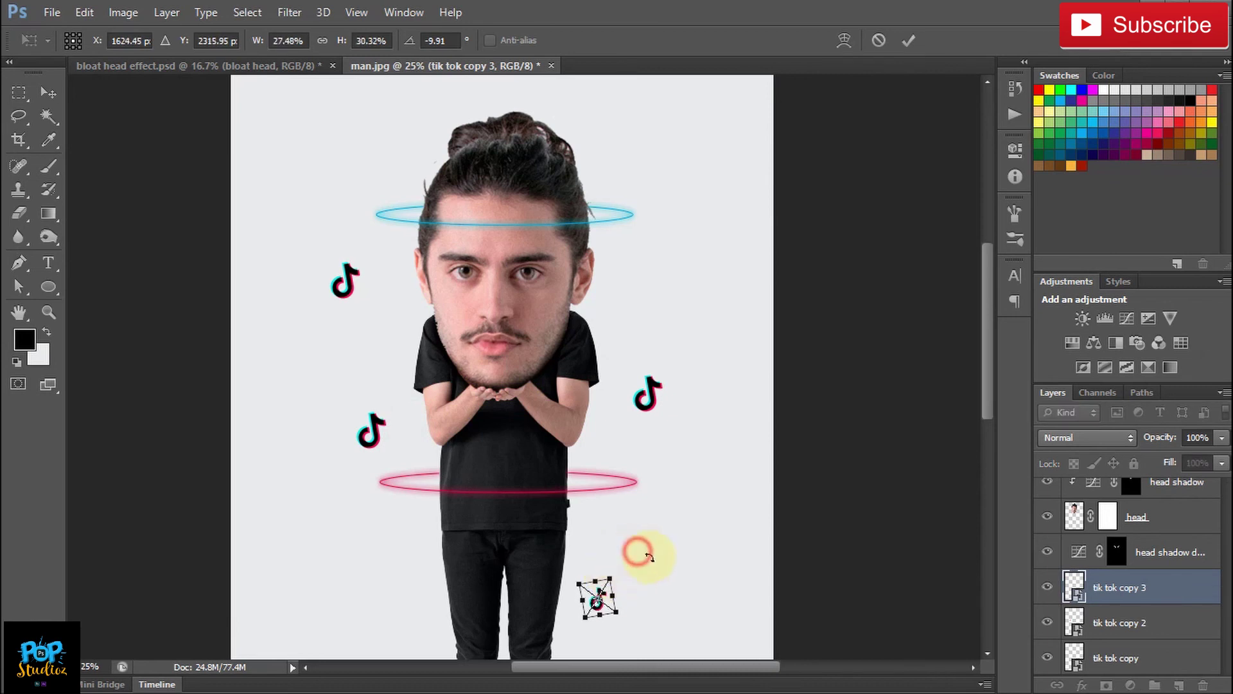
pyautogui.press('Return')
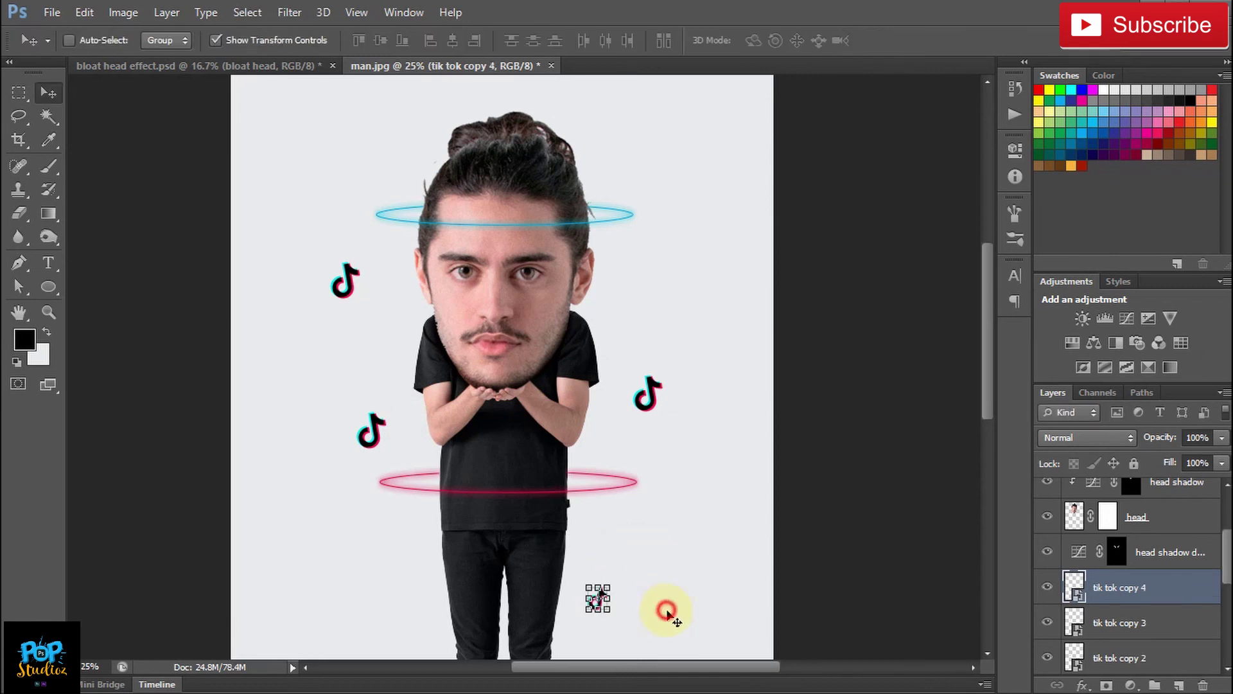
# Step: Place two more small logo copies left of the thighs and right of the ear, and turn off the transform controls
pyautogui.moveTo(668, 613); pyautogui.dragTo(453, 539)
pyautogui.hotkey('ctrl', 't')
pyautogui.press('Return')
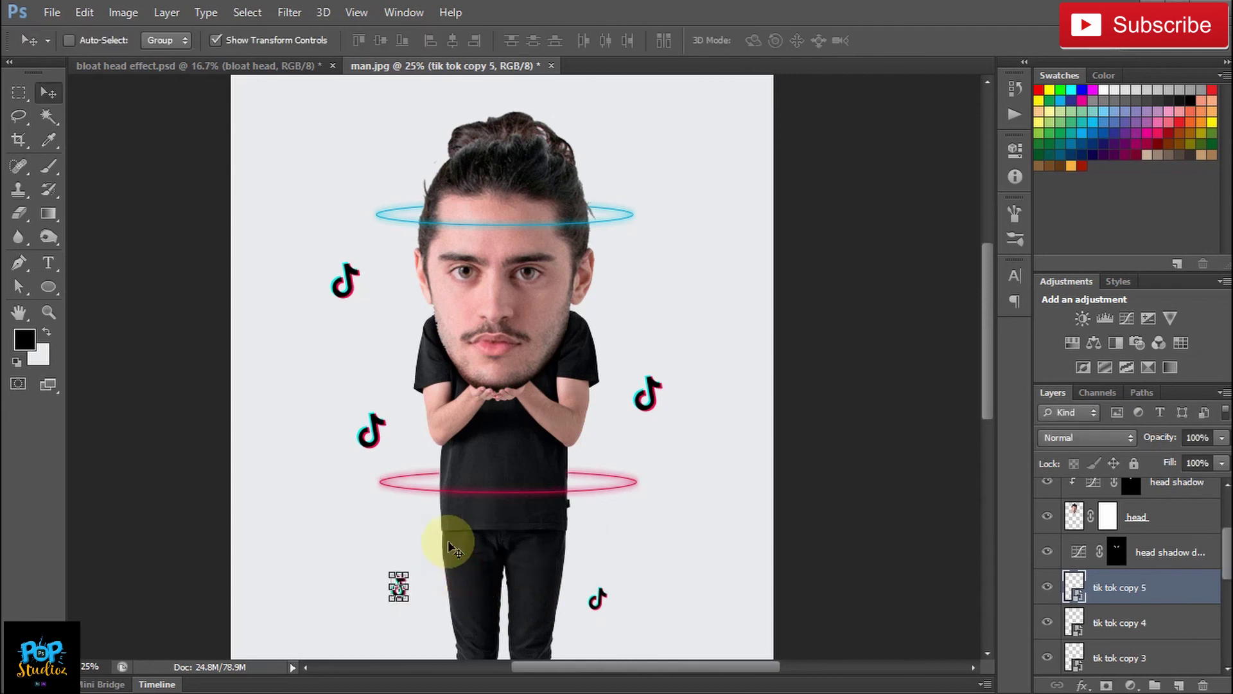
pyautogui.moveTo(446, 587); pyautogui.dragTo(650, 271)
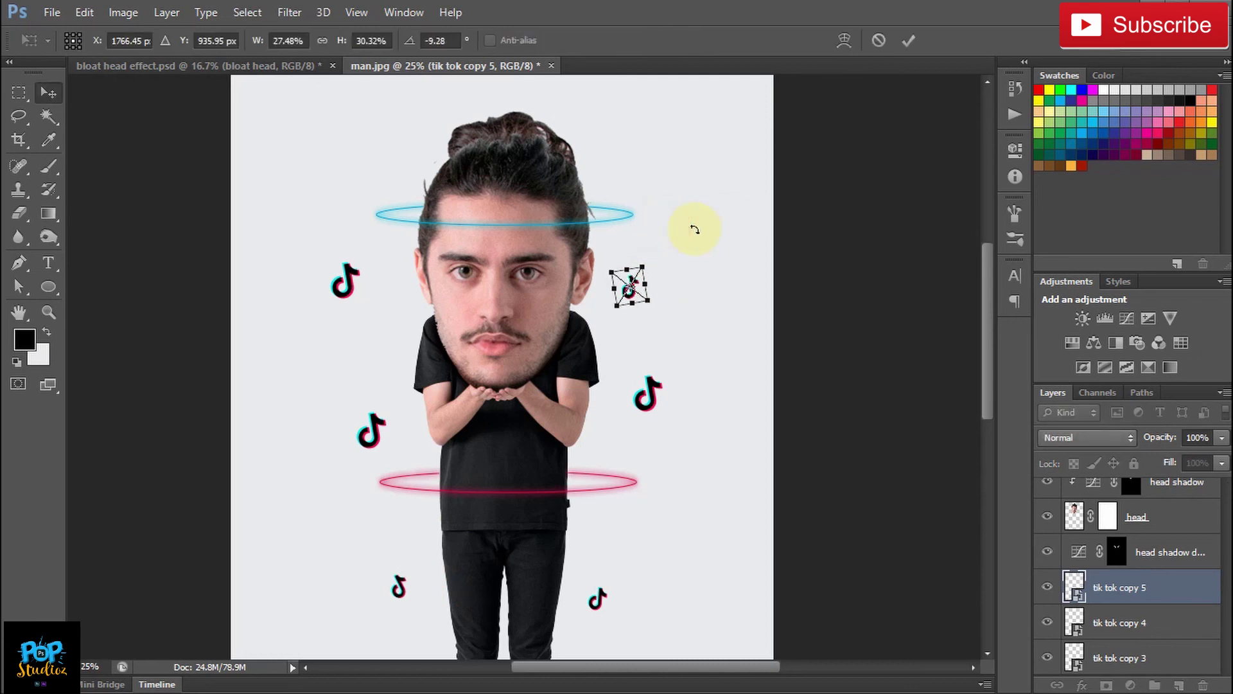
pyautogui.press('Return')
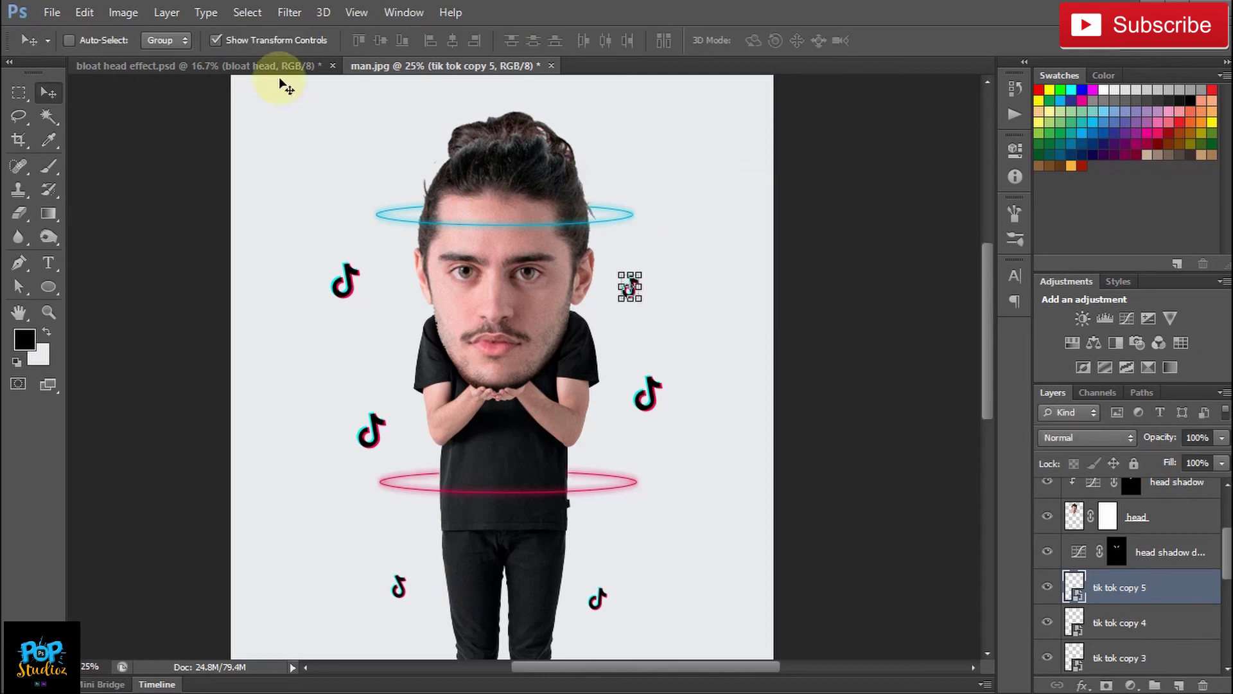
pyautogui.click(216, 40)
# Step: Examine the whole composition and compare it with the finished reference in bloat head effect.psd
pyautogui.hotkey('ctrl', '-')
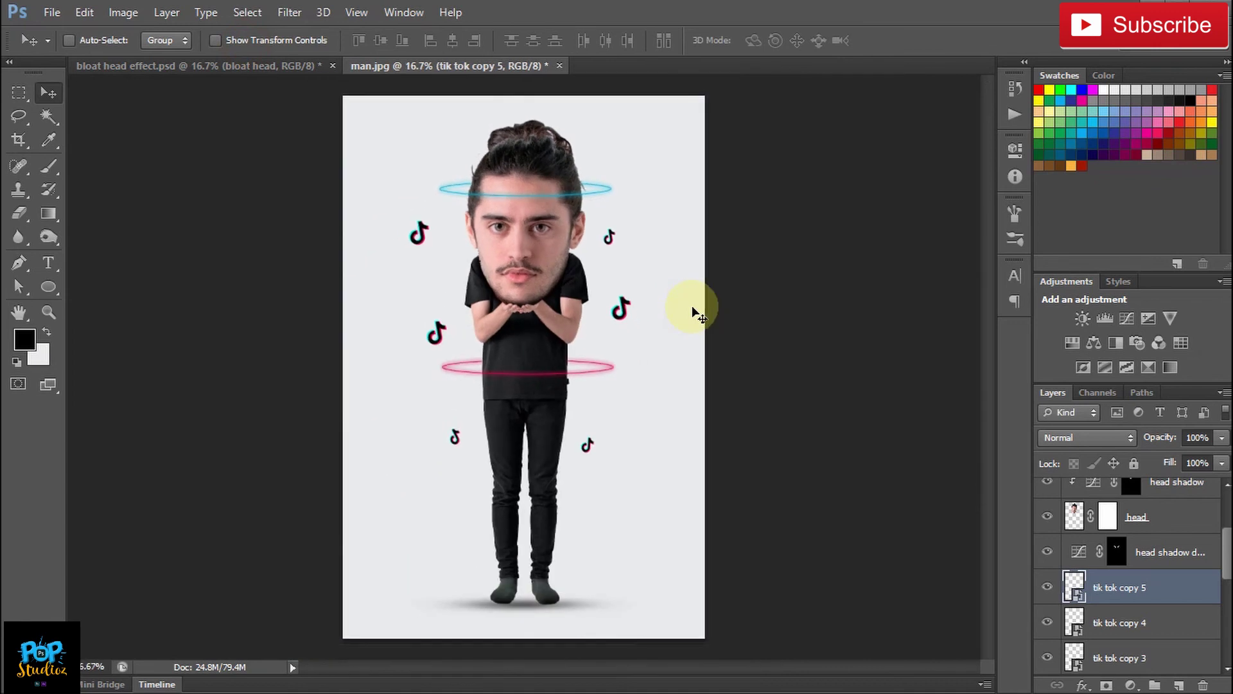
pyautogui.hotkey('ctrl', '+')
pyautogui.hotkey('ctrl', '-')
pyautogui.hotkey('ctrl', '-')
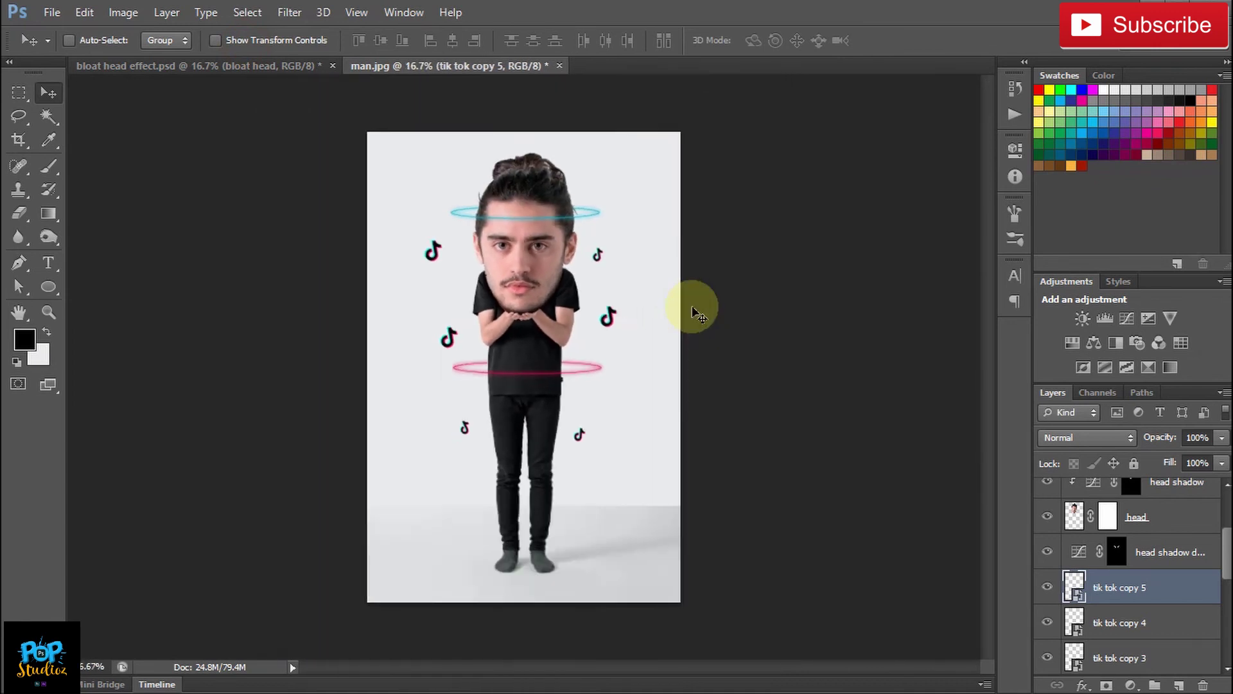
pyautogui.hotkey('ctrl', '+')
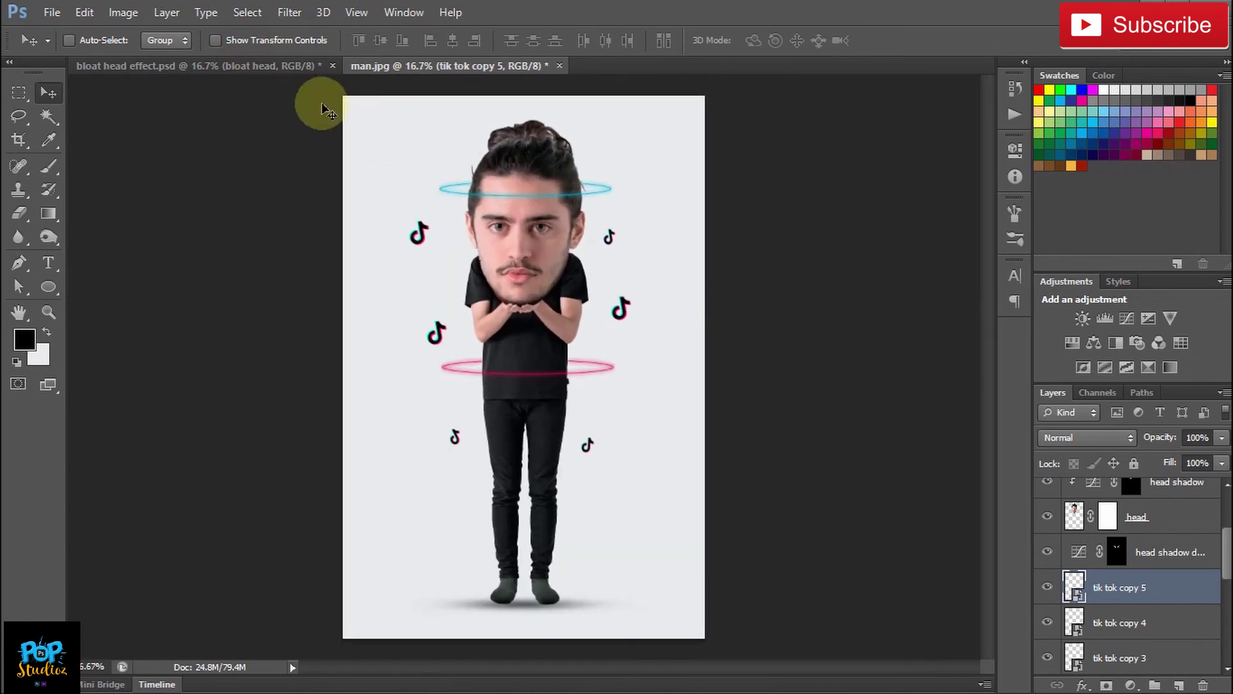
pyautogui.click(276, 63)
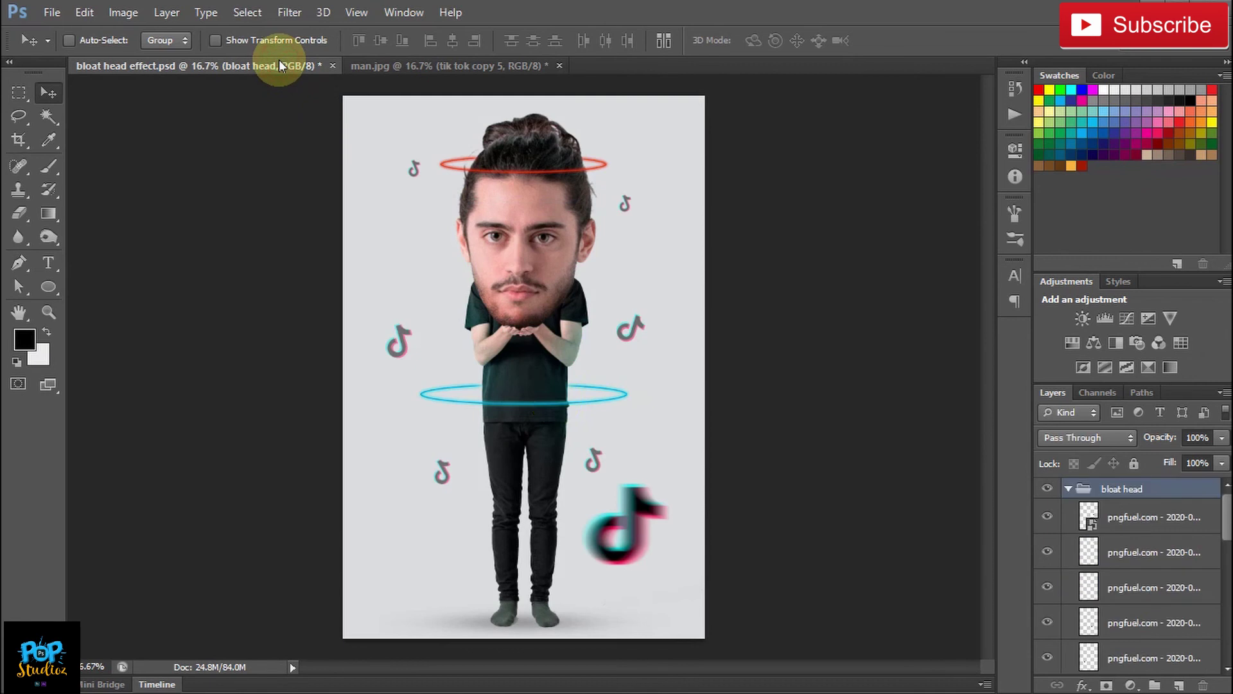
pyautogui.click(507, 62)
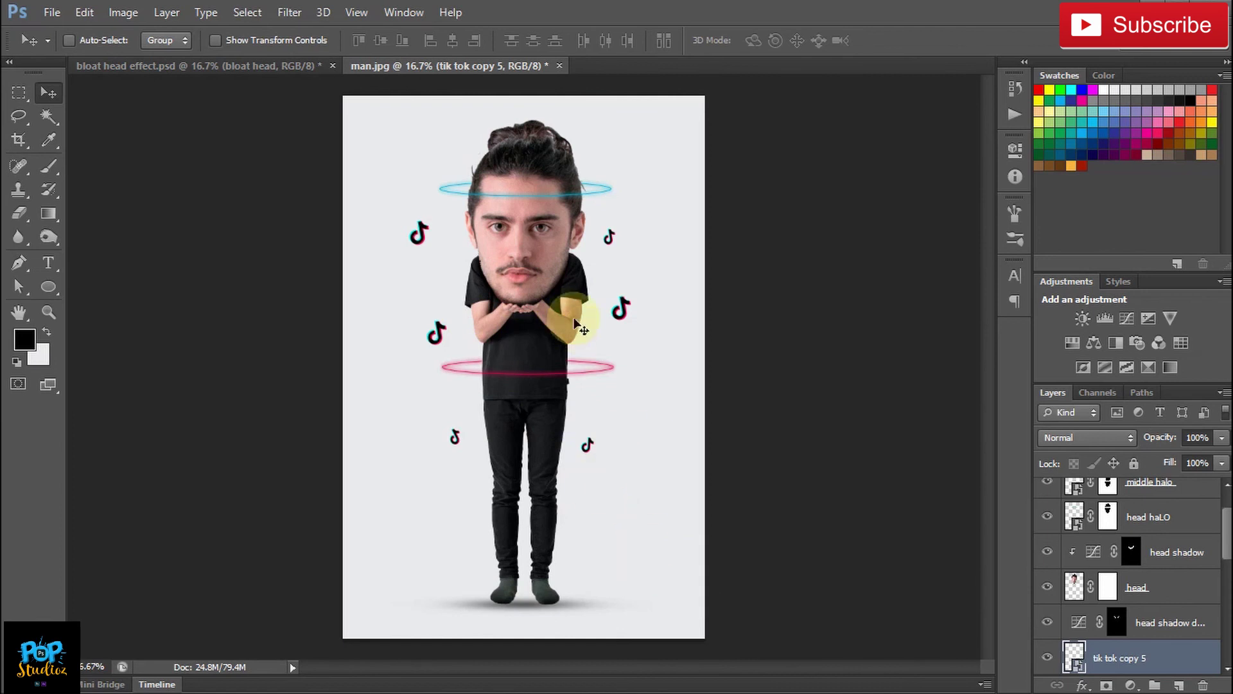
pyautogui.click(257, 68)
pyautogui.moveTo(472, 112); pyautogui.dragTo(724, 385)
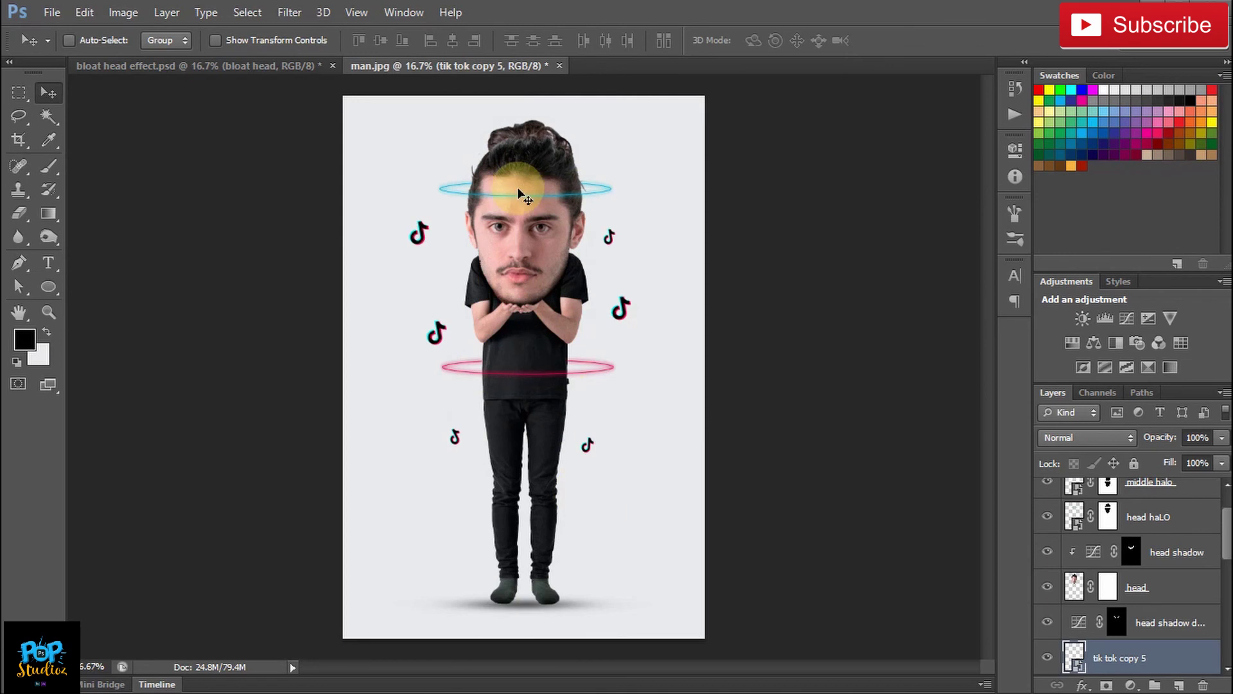